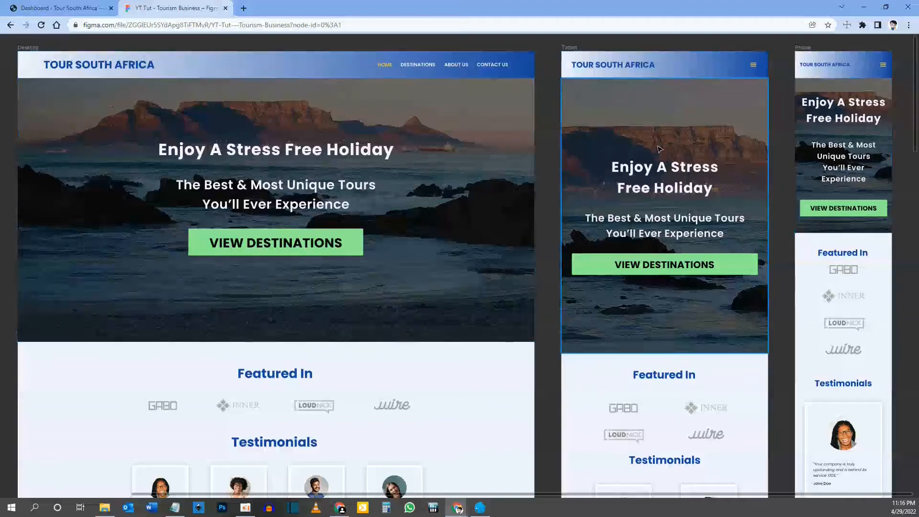
Step: Present the YT Tut - Tourism Business prototype and examine the desktop homepage from the header down to the footer
key(ctrl+alt+Return)
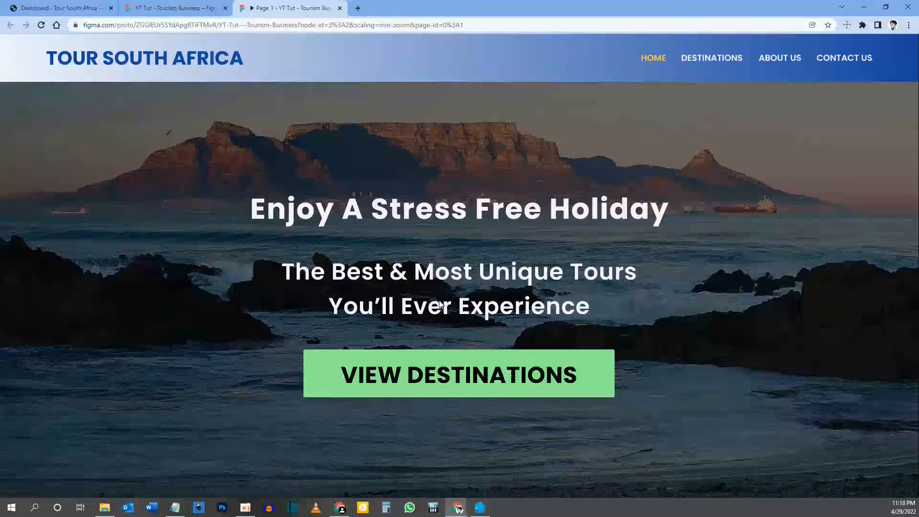
scroll(439, 303, down, 10)
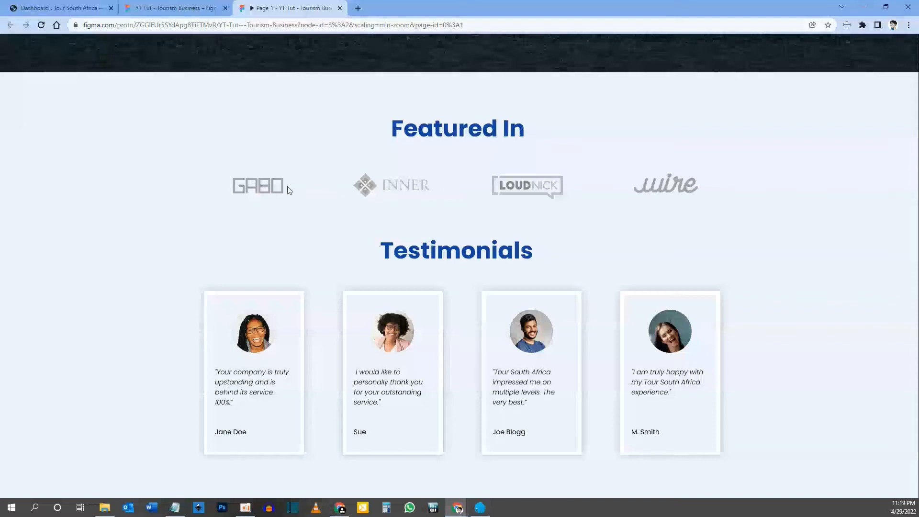
scroll(433, 235, down, 2)
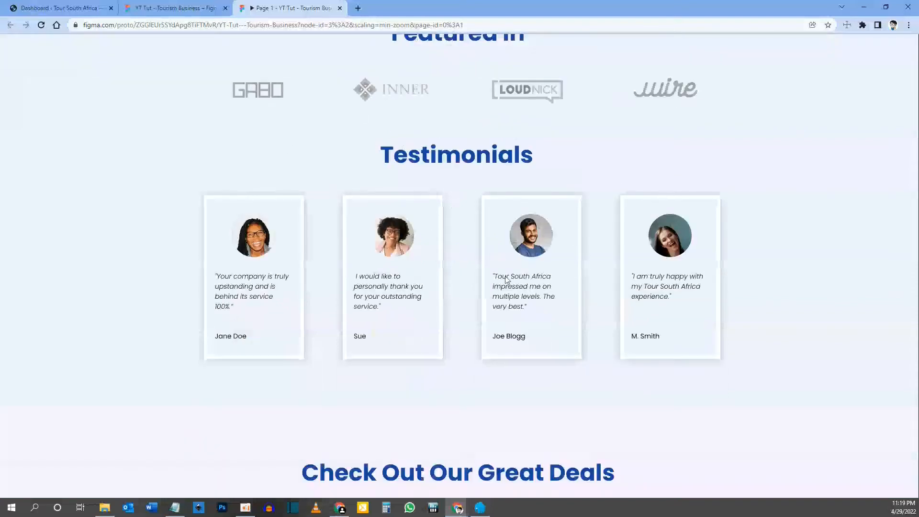
scroll(383, 259, down, 8)
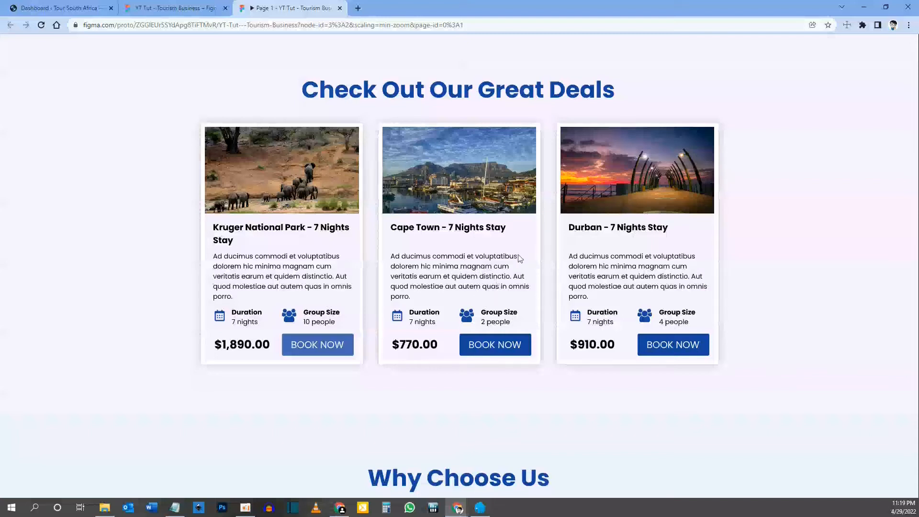
scroll(468, 267, down, 1)
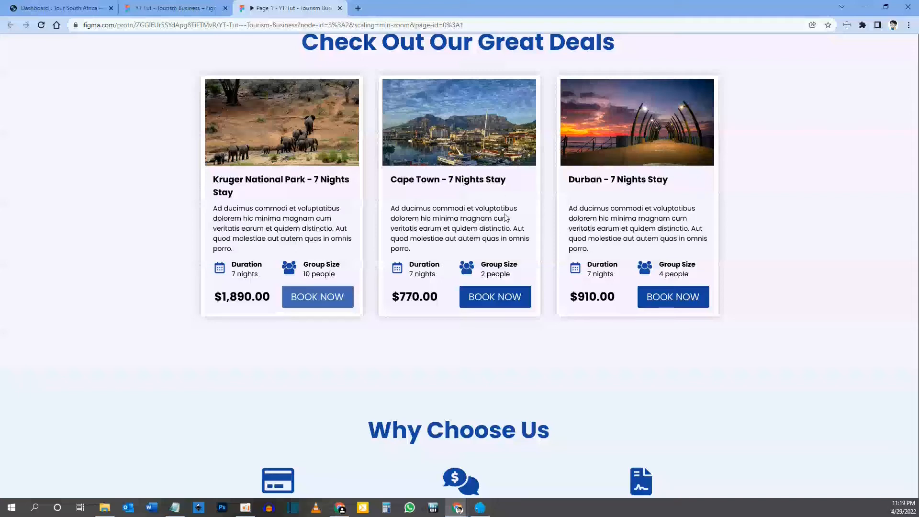
scroll(509, 211, down, 6)
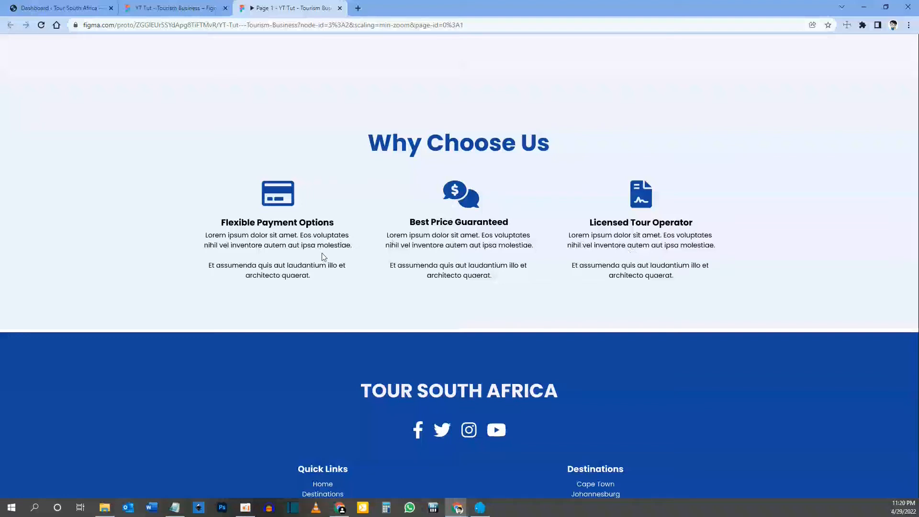
scroll(543, 245, down, 3)
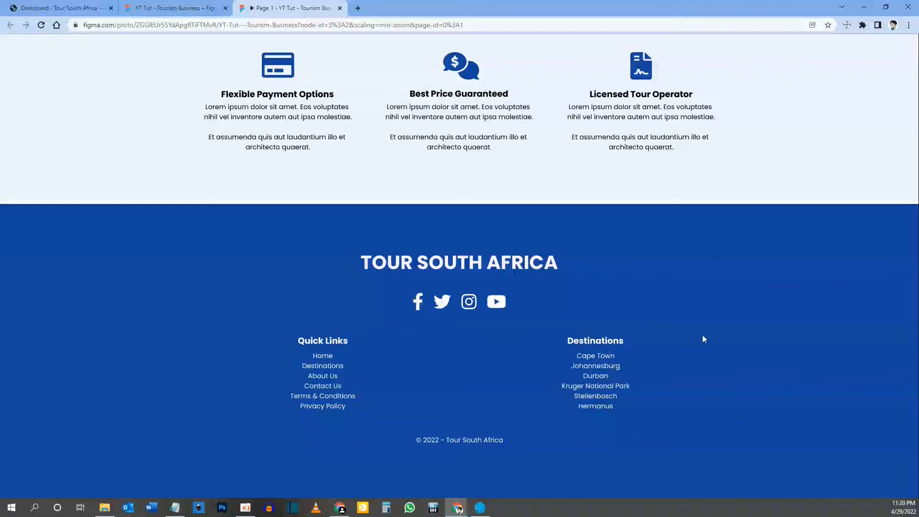
scroll(701, 334, up, 20)
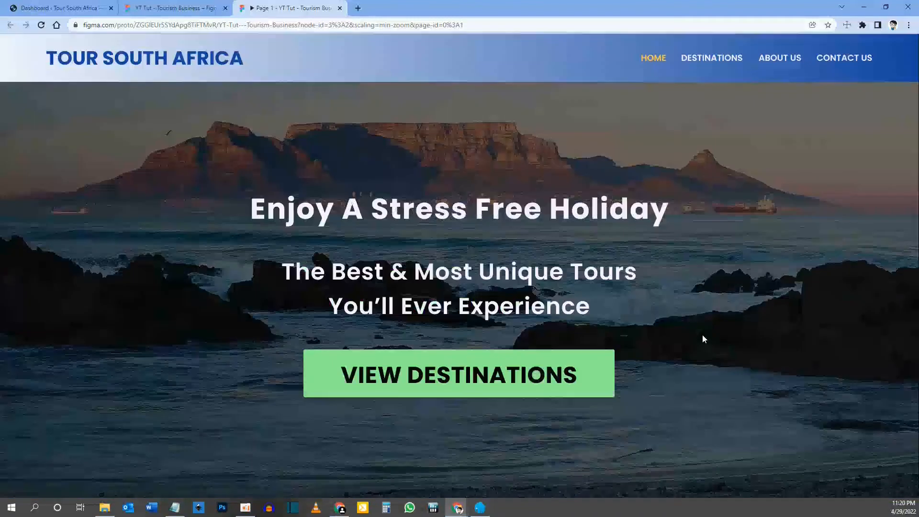
scroll(598, 254, down, 3)
scroll(573, 305, up, 3)
Step: Advance the prototype to the tablet frame and examine its layout down to the footer
mouse_move(481, 484)
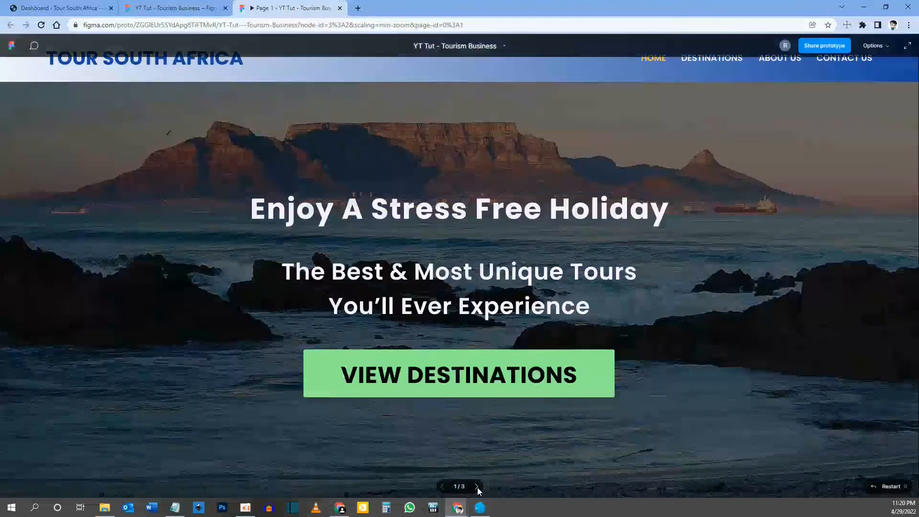
click(476, 486)
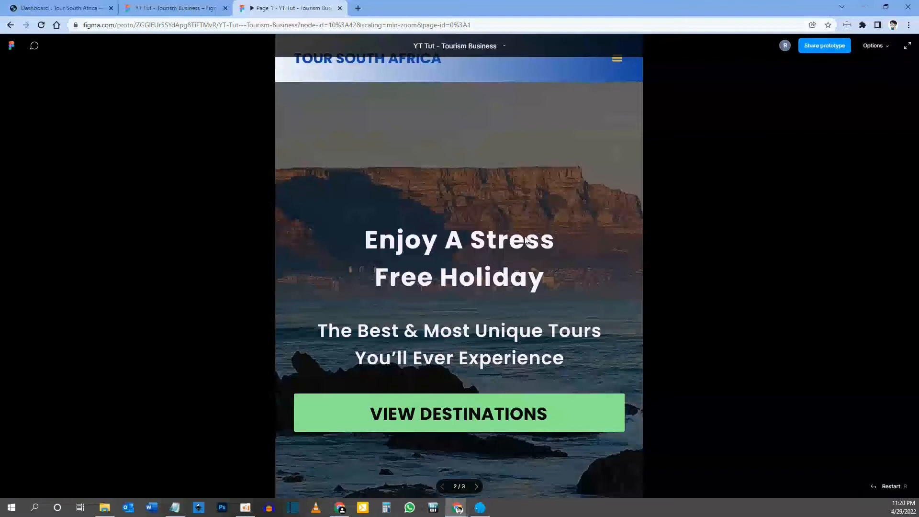
scroll(526, 239, down, 10)
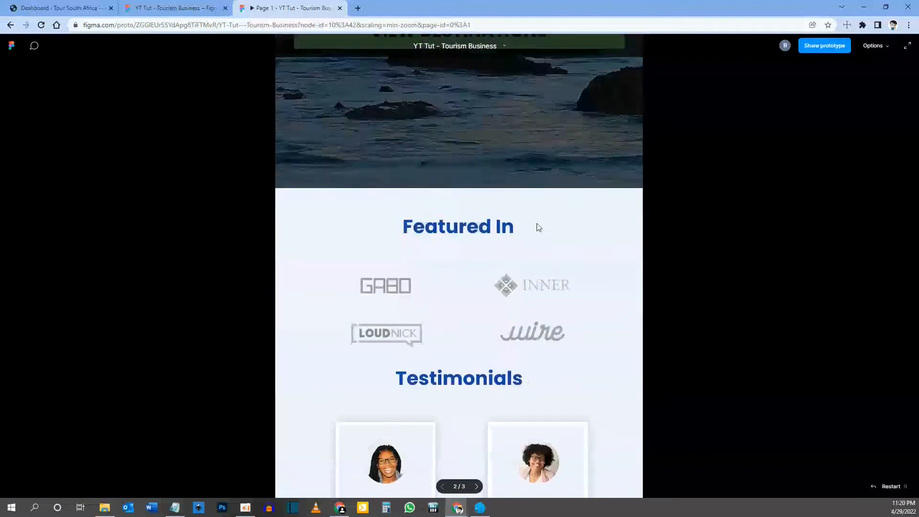
scroll(538, 228, down, 10)
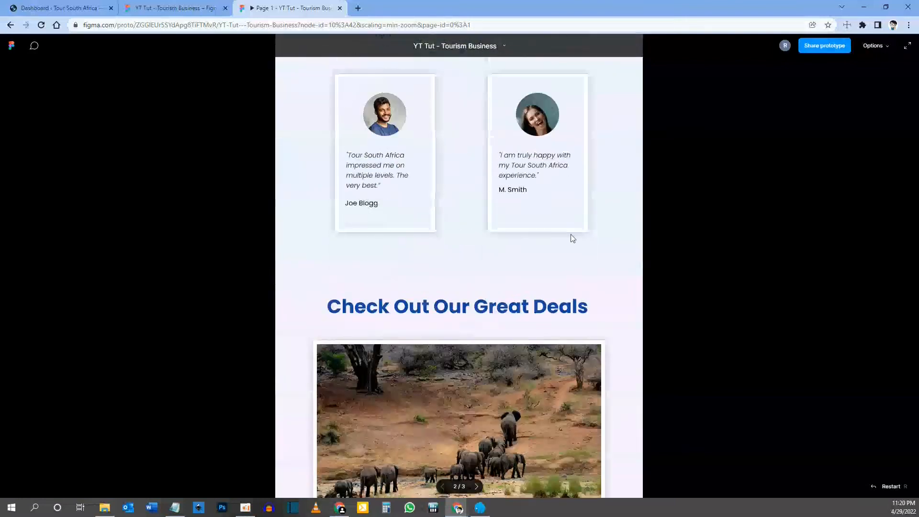
scroll(581, 242, down, 10)
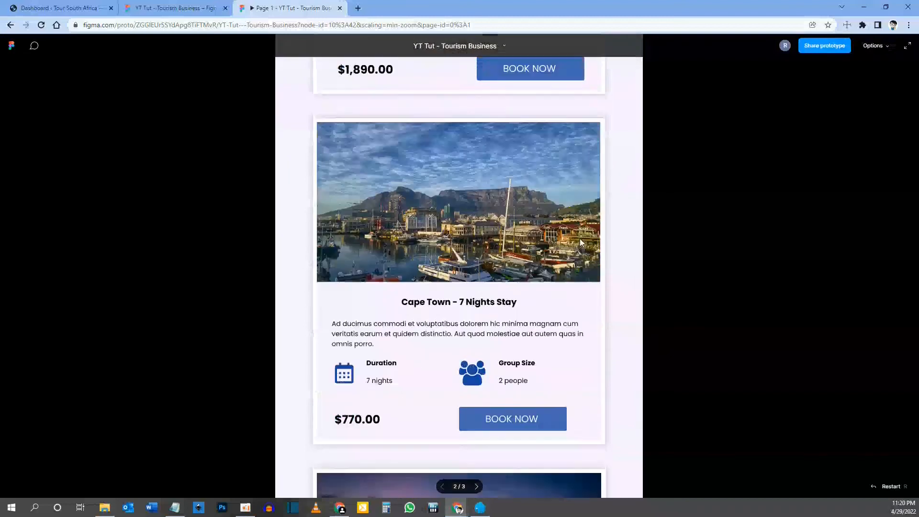
scroll(581, 243, down, 10)
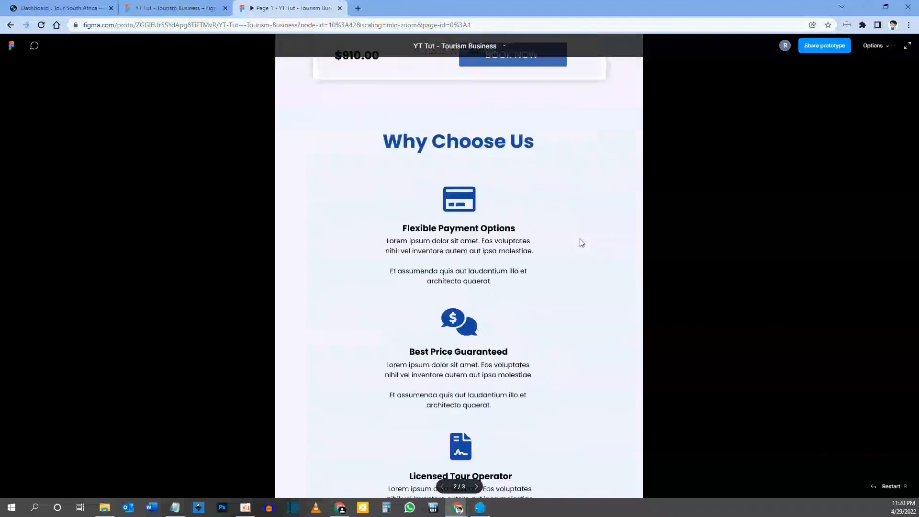
scroll(580, 242, down, 5)
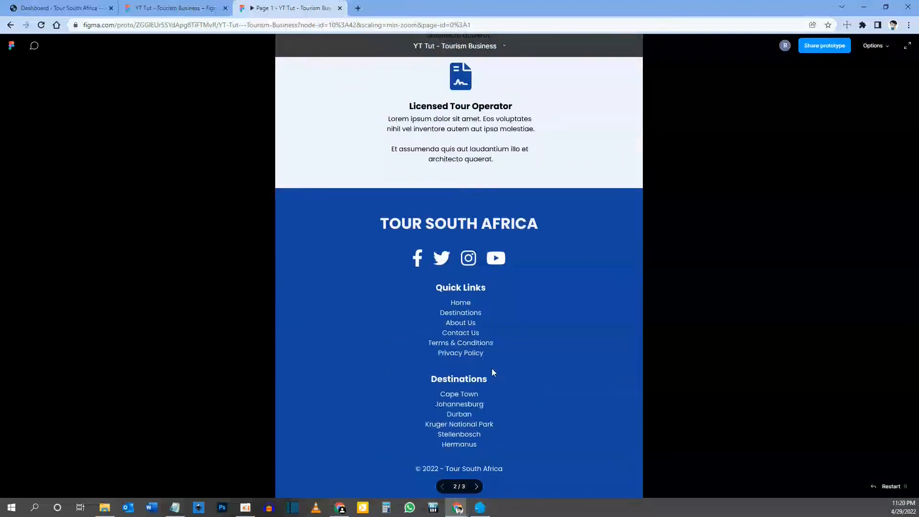
Step: Advance the prototype to the phone frame and examine its stacked layout down to the footer and back to the header
click(477, 484)
scroll(625, 277, down, 6)
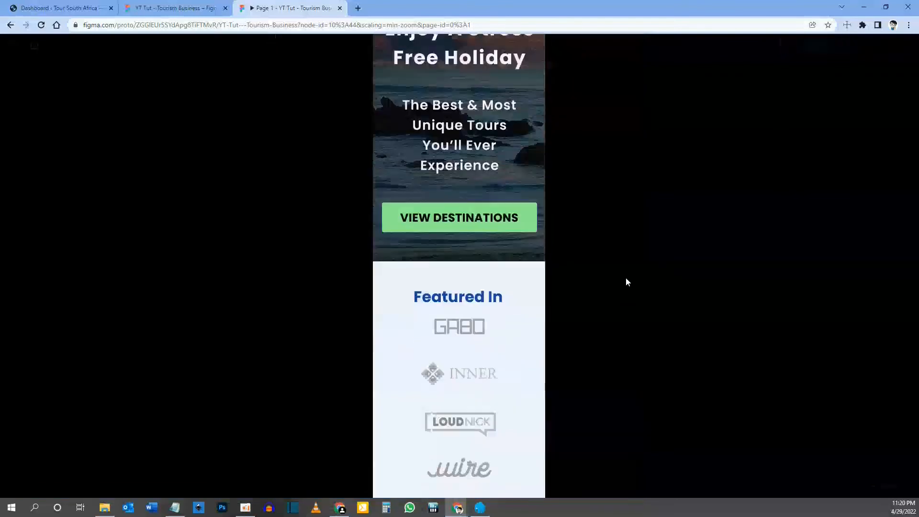
scroll(626, 278, down, 10)
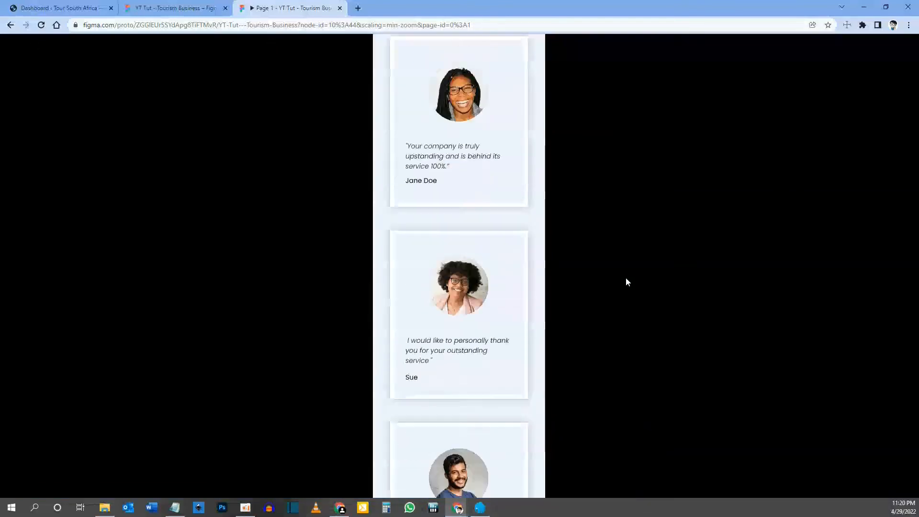
scroll(627, 282, down, 12)
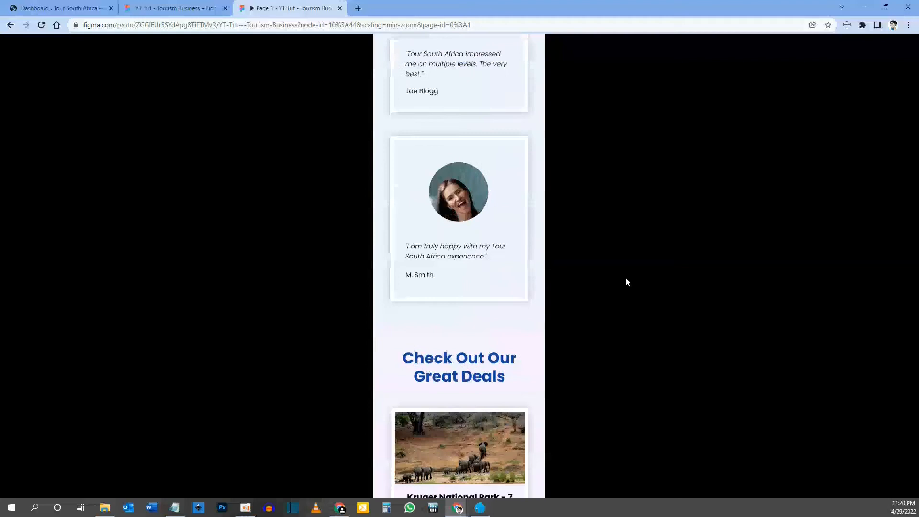
scroll(627, 282, down, 12)
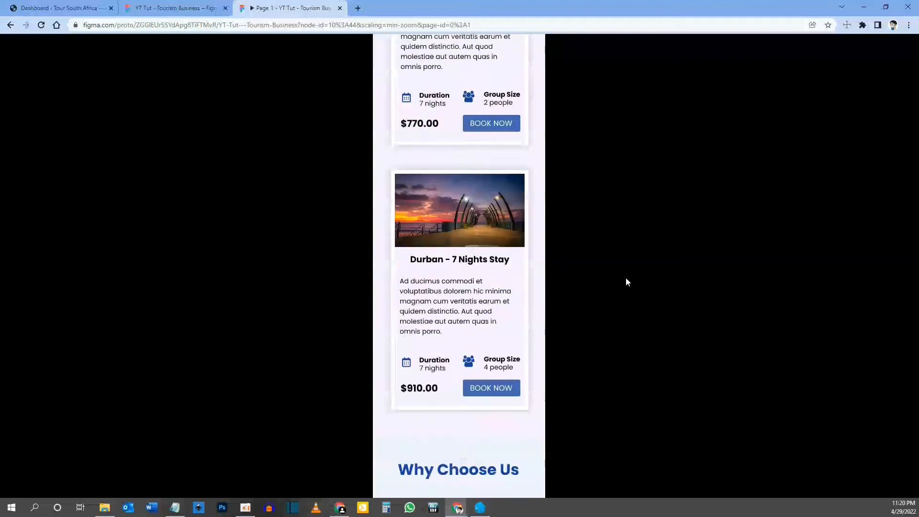
scroll(627, 281, down, 10)
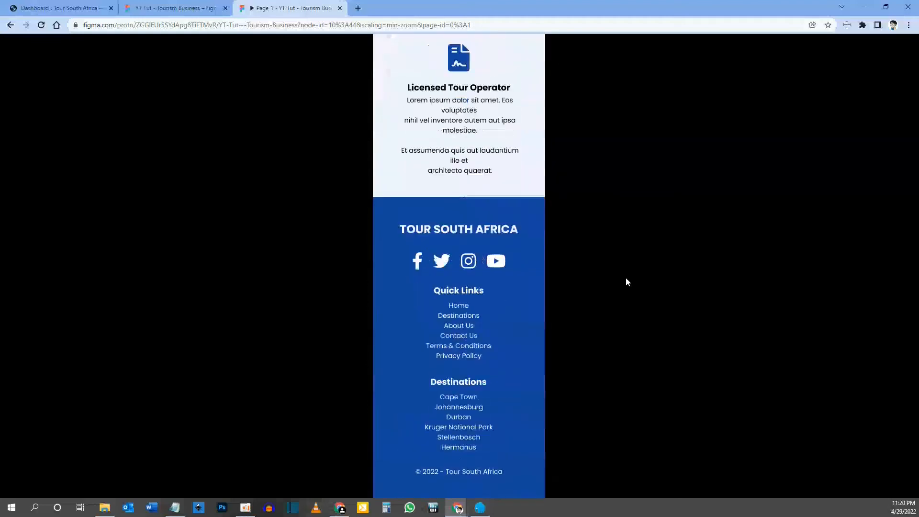
scroll(642, 276, up, 20)
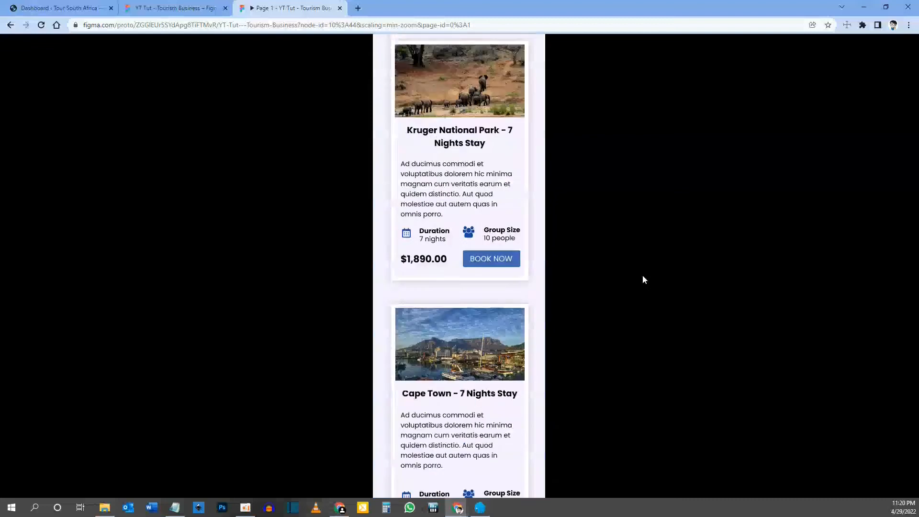
scroll(643, 276, up, 2)
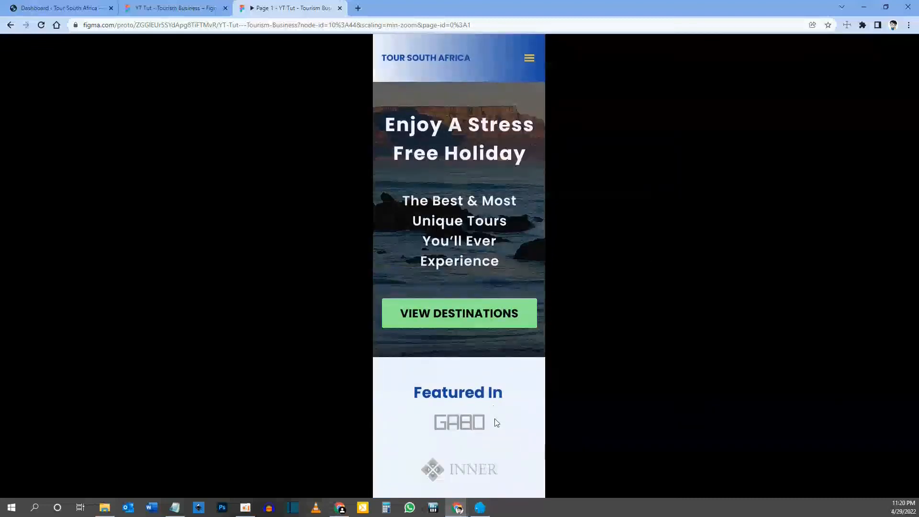
Step: Return the prototype to the desktop frame and review its hero, Featured In, Testimonials, Great Deals, Why Choose Us and footer sections
click(441, 486)
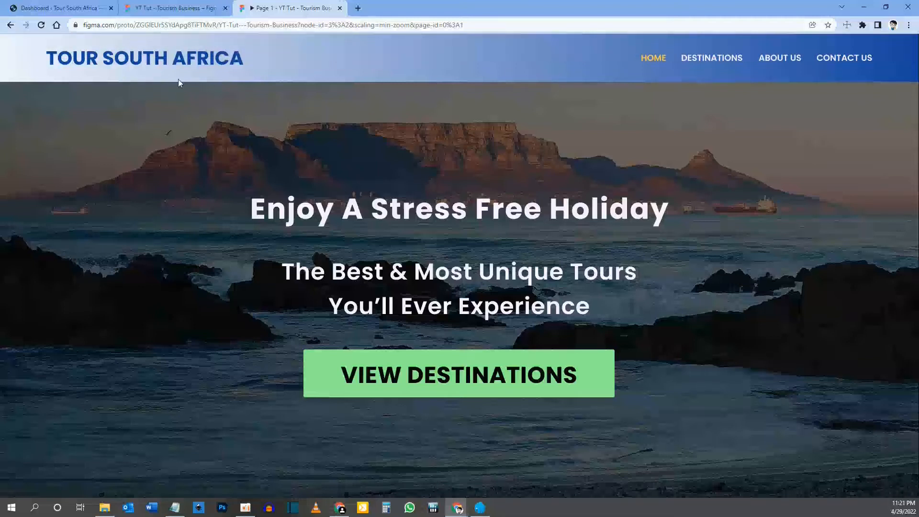
scroll(454, 224, down, 20)
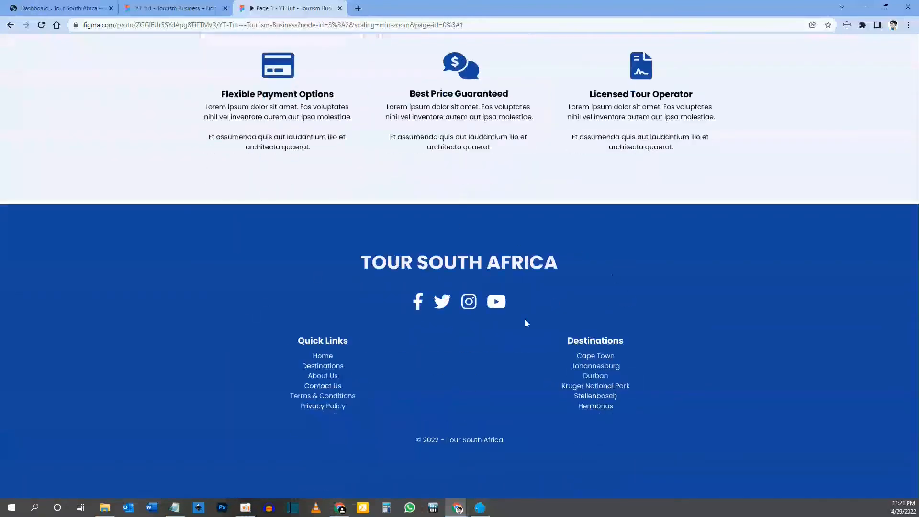
scroll(525, 320, up, 10)
scroll(525, 319, up, 10)
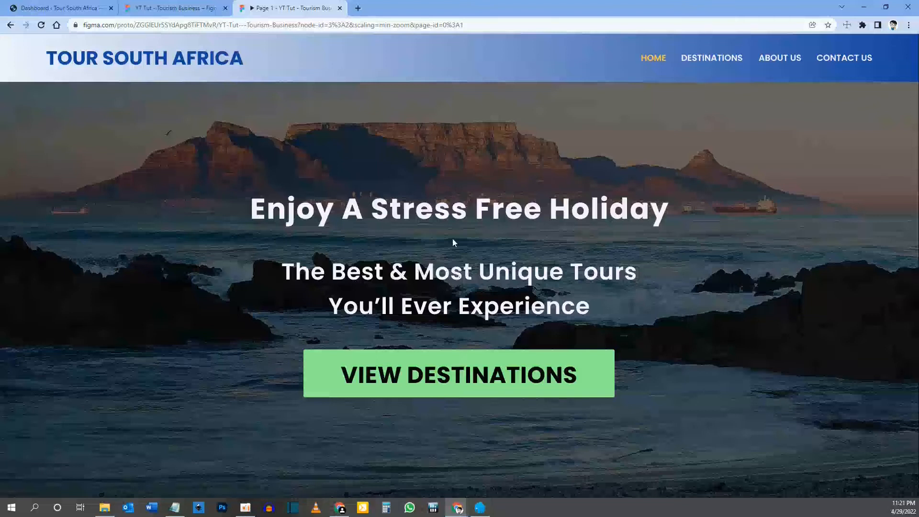
scroll(453, 242, down, 8)
scroll(529, 146, up, 4)
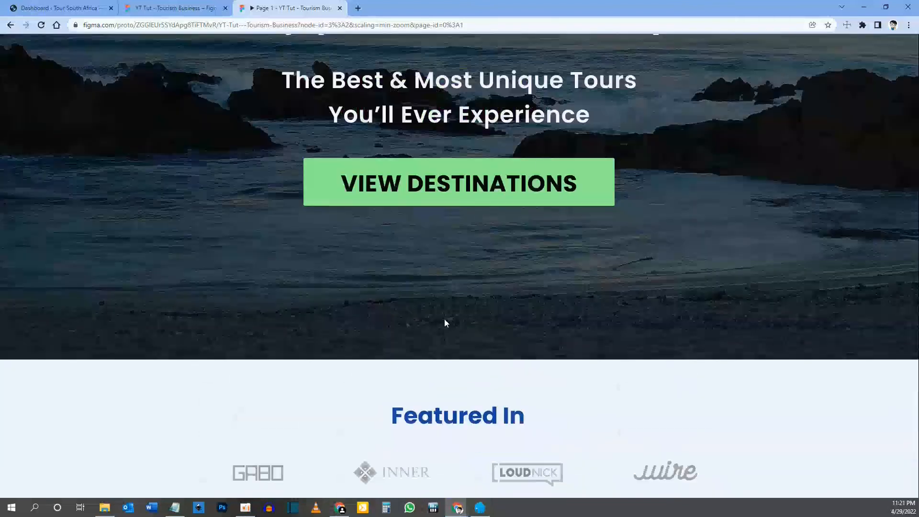
scroll(445, 322, down, 15)
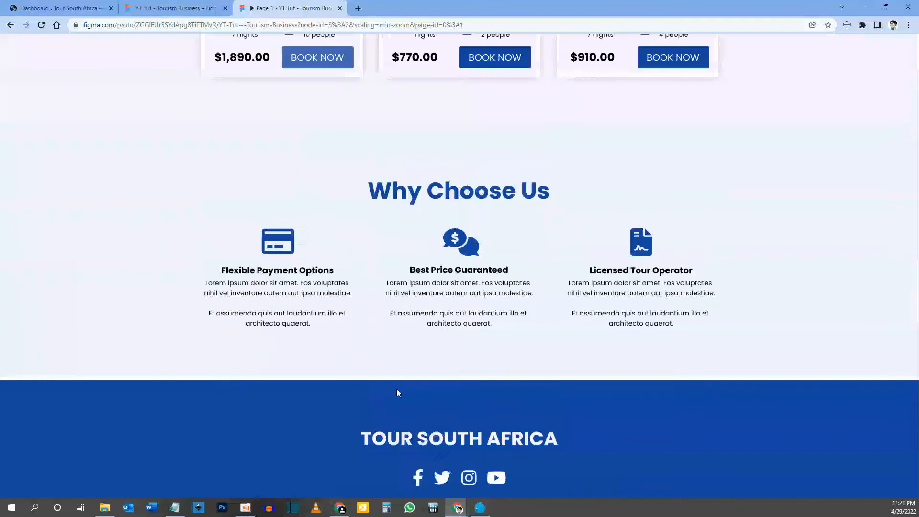
scroll(396, 389, up, 14)
scroll(511, 230, down, 4)
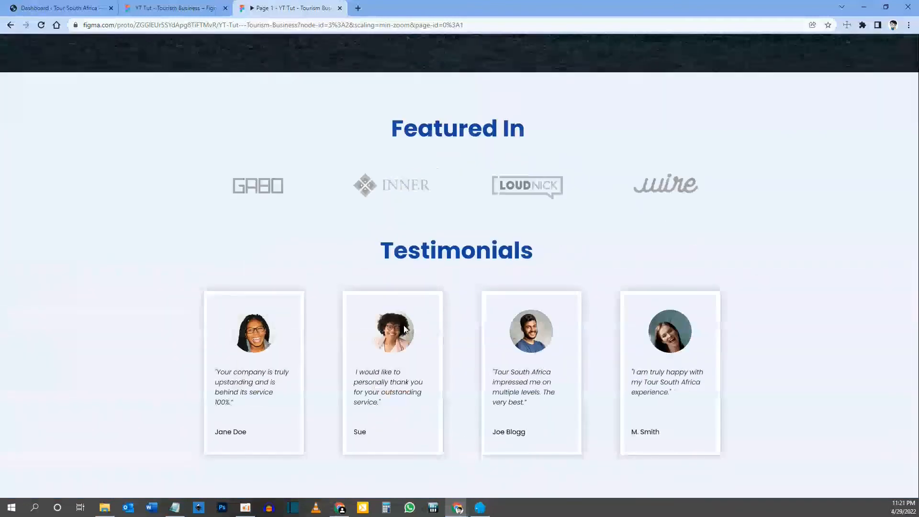
scroll(551, 423, down, 7)
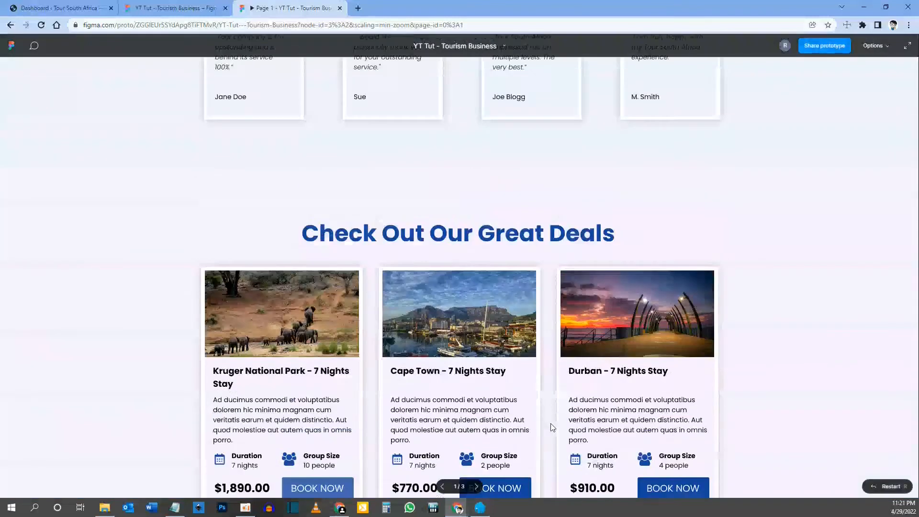
scroll(550, 423, up, 10)
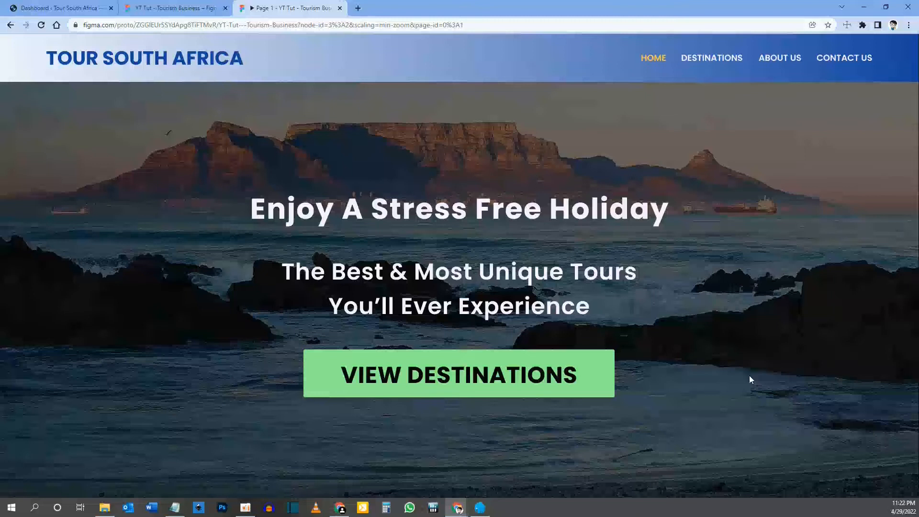
Step: Switch to the Tour South Africa WordPress dashboard and start a new page
click(75, 7)
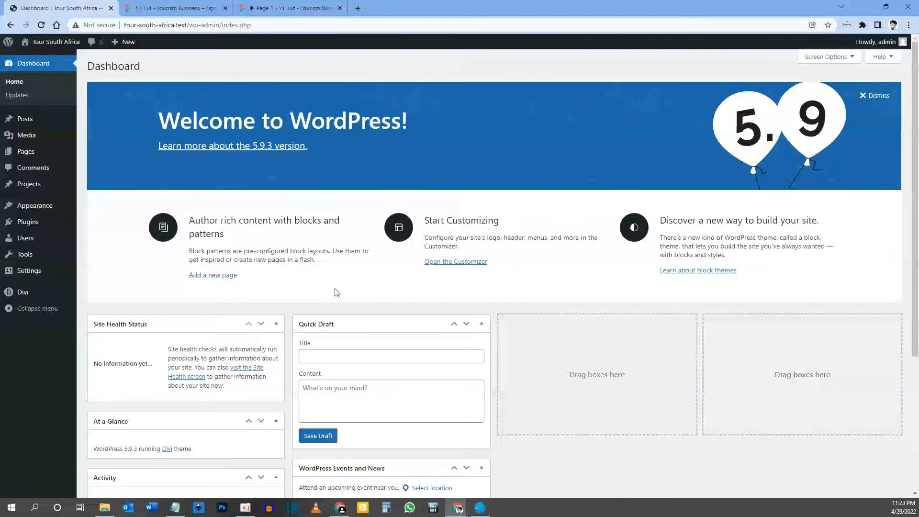
click(295, 6)
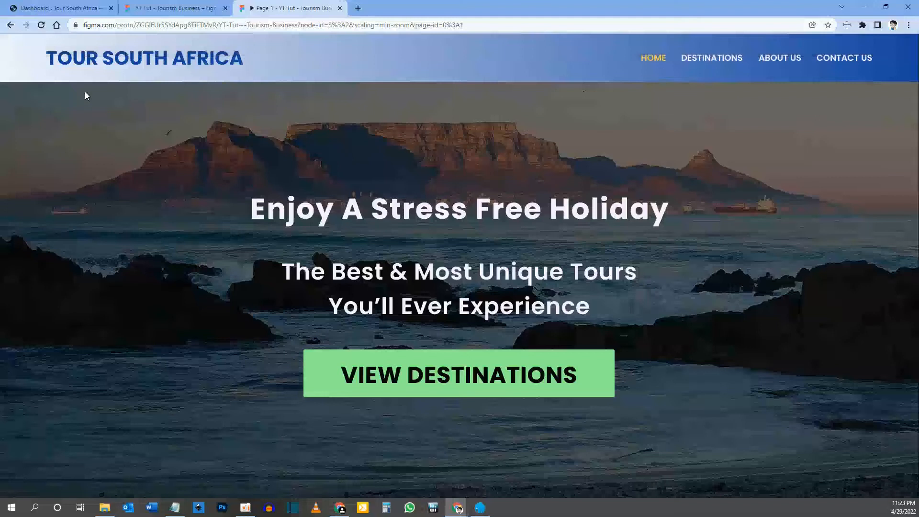
click(53, 6)
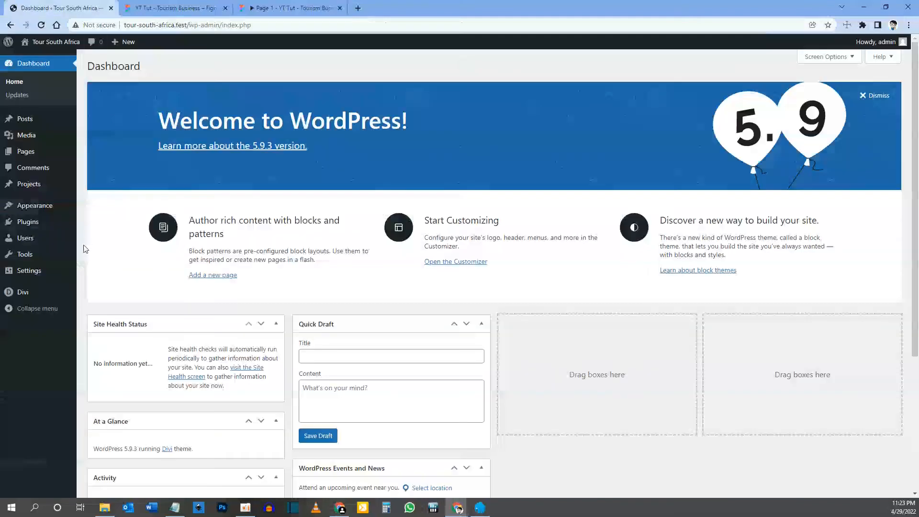
click(30, 155)
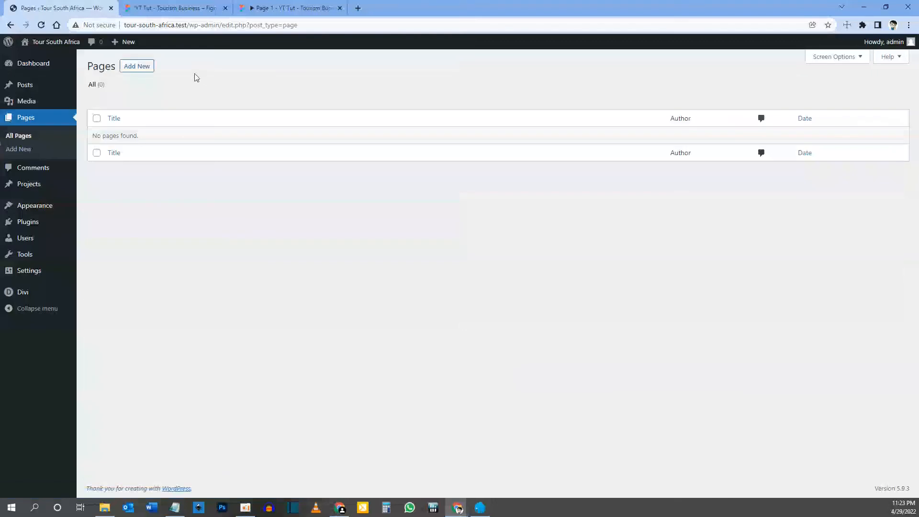
click(144, 70)
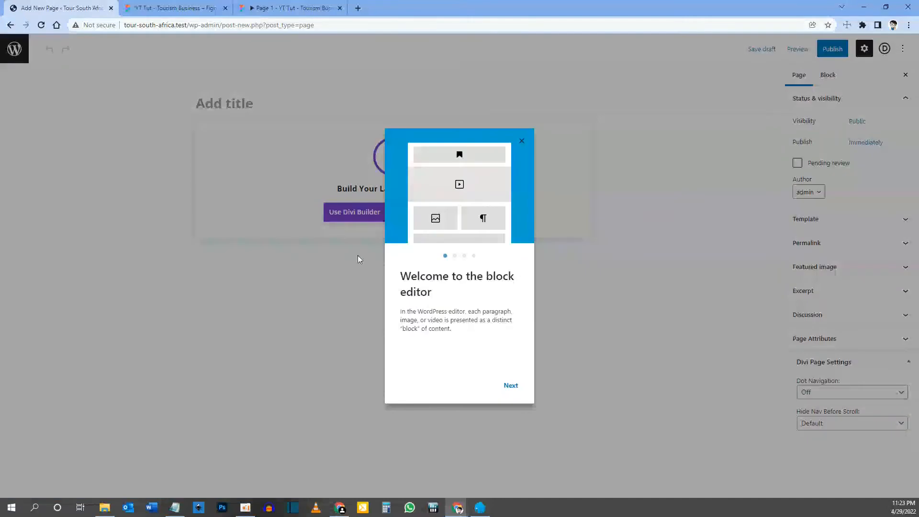
Step: Dismiss the block editor welcome guide, title the new page Home and publish it
click(521, 141)
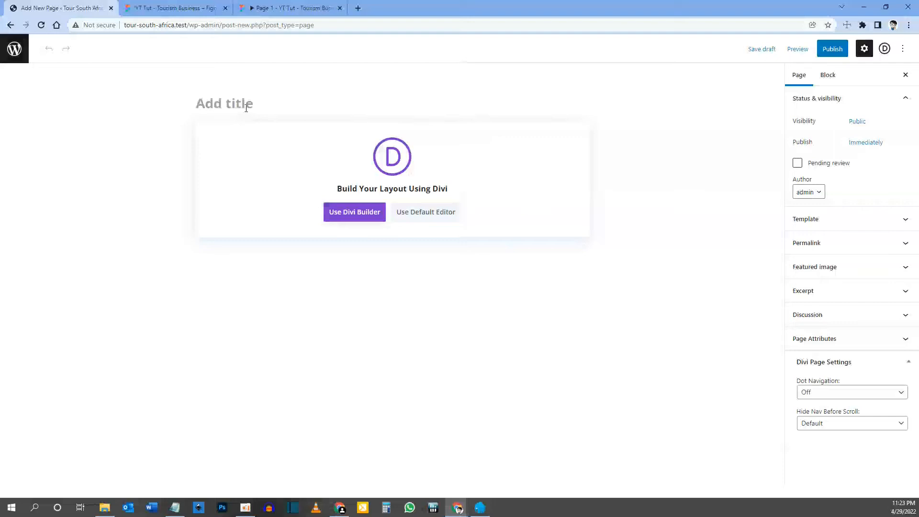
click(229, 104)
text(Home)
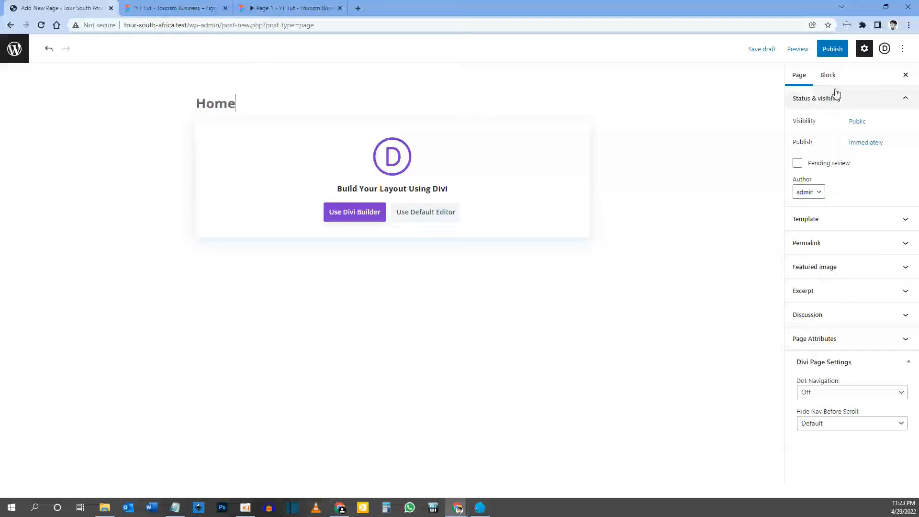
click(836, 52)
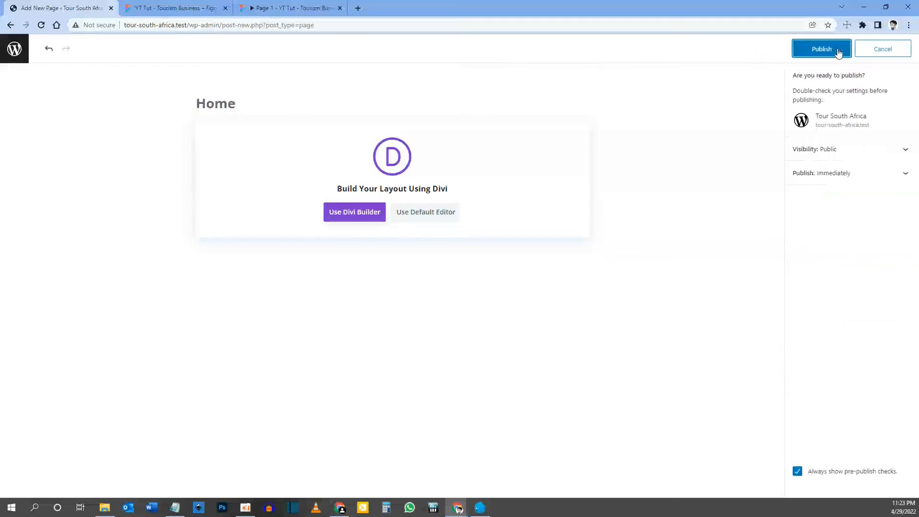
click(837, 52)
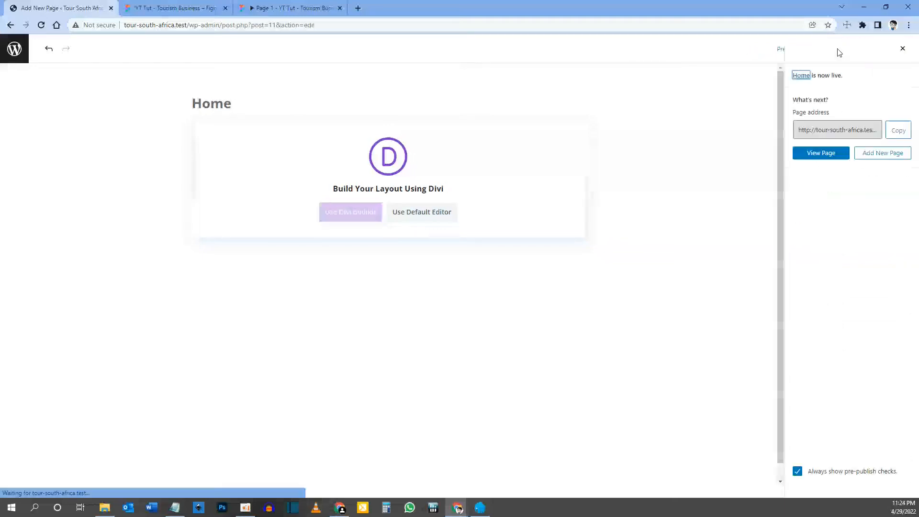
Step: Add another new page titled Destinations and publish it
click(881, 158)
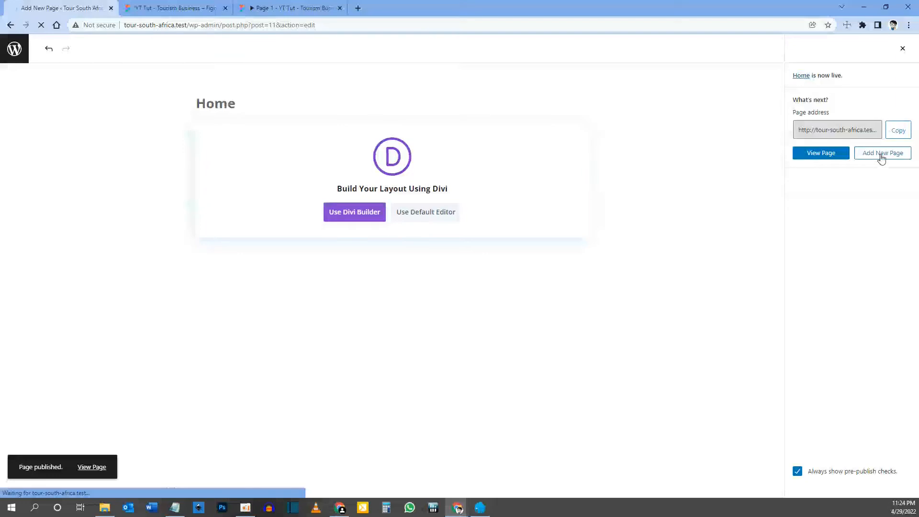
click(881, 153)
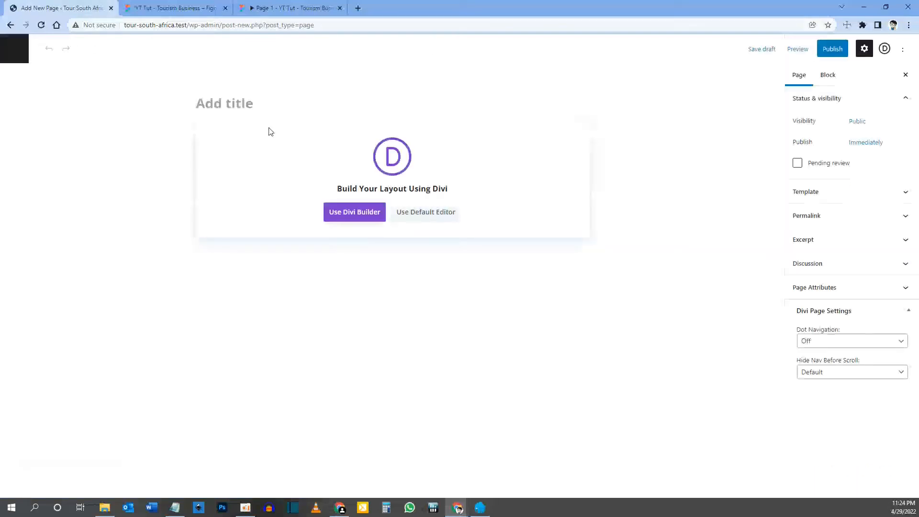
text(Destinations)
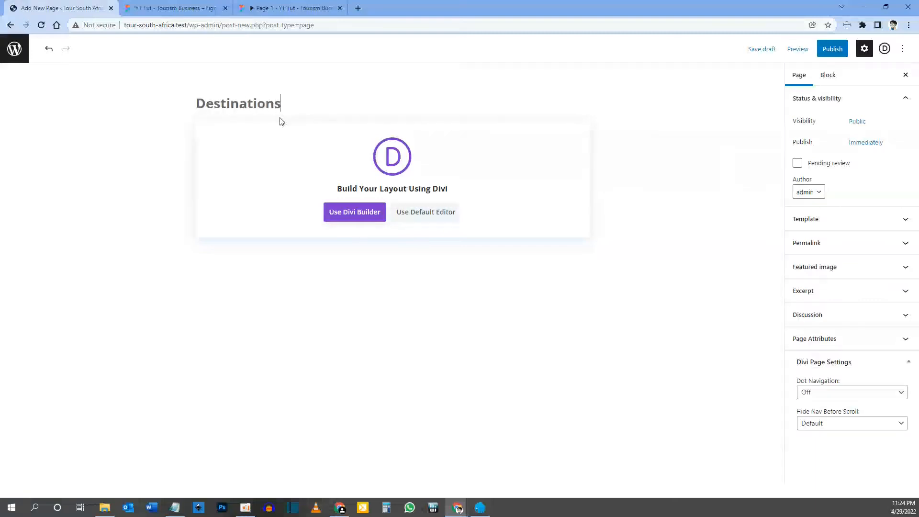
click(832, 49)
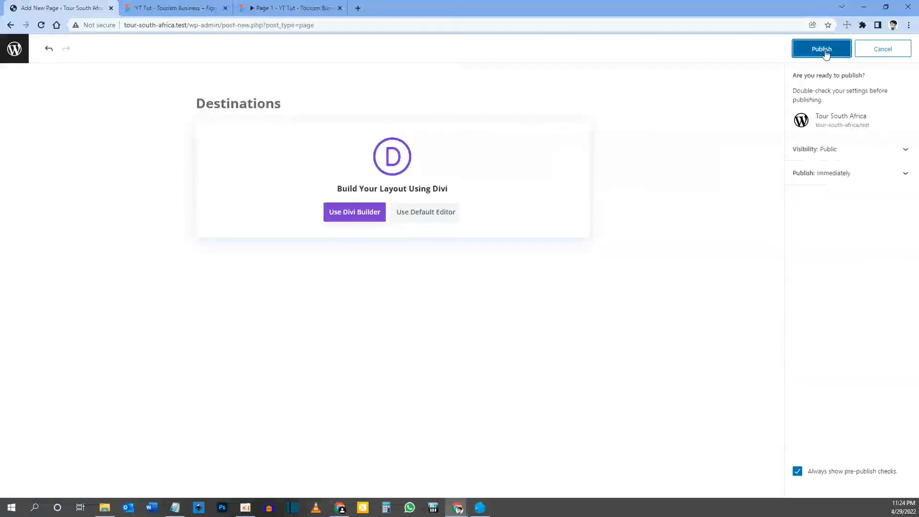
click(825, 50)
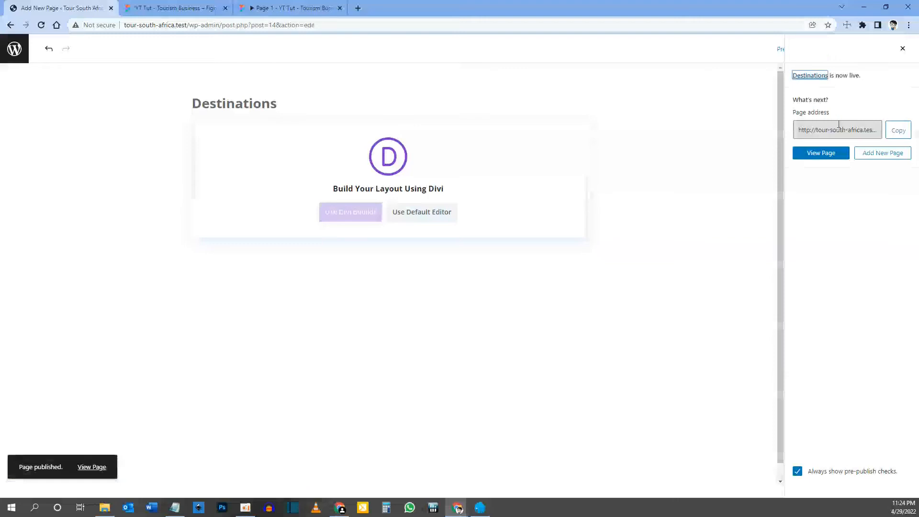
Step: Add a new page, check the Figma prototype's navigation for its name, title it About Us and publish it
click(871, 156)
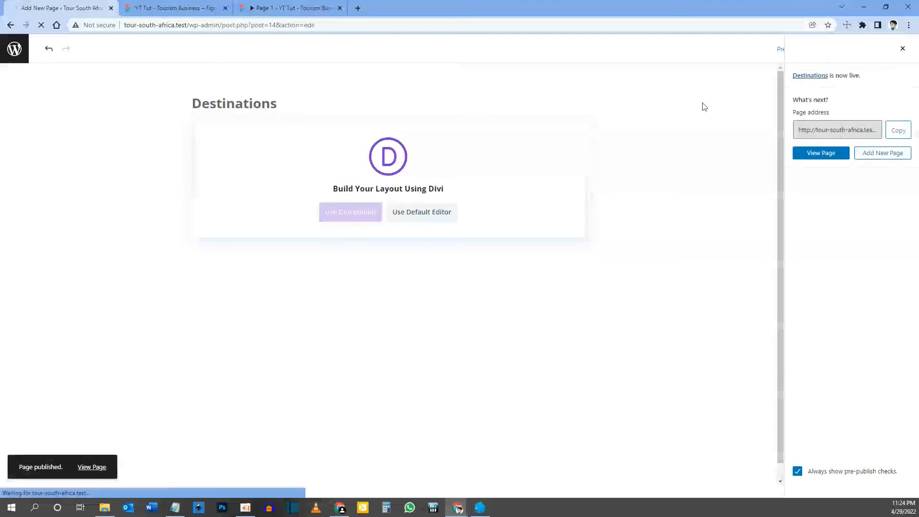
key(ctrl+3)
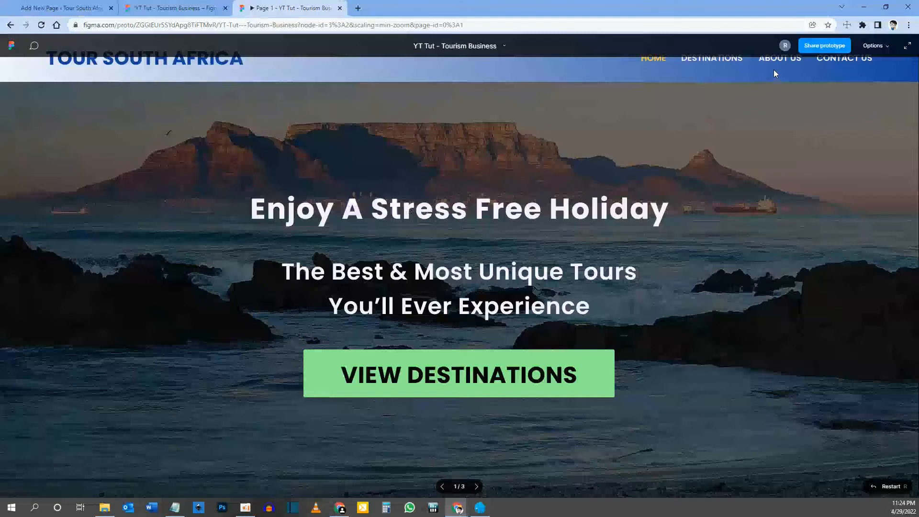
click(48, 2)
text(About )
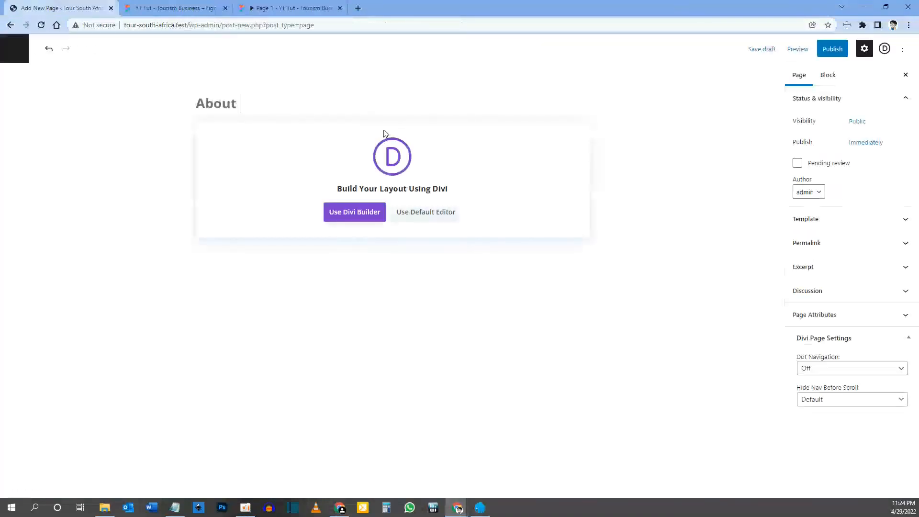
text(Us)
click(835, 53)
click(835, 53)
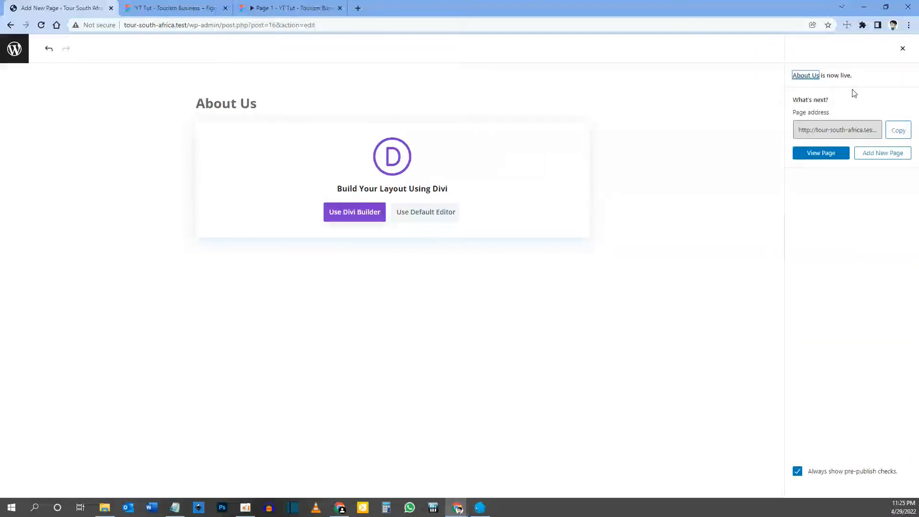
Step: Add a new page following the prototype's navigation, title it Contact Us and publish it
click(875, 157)
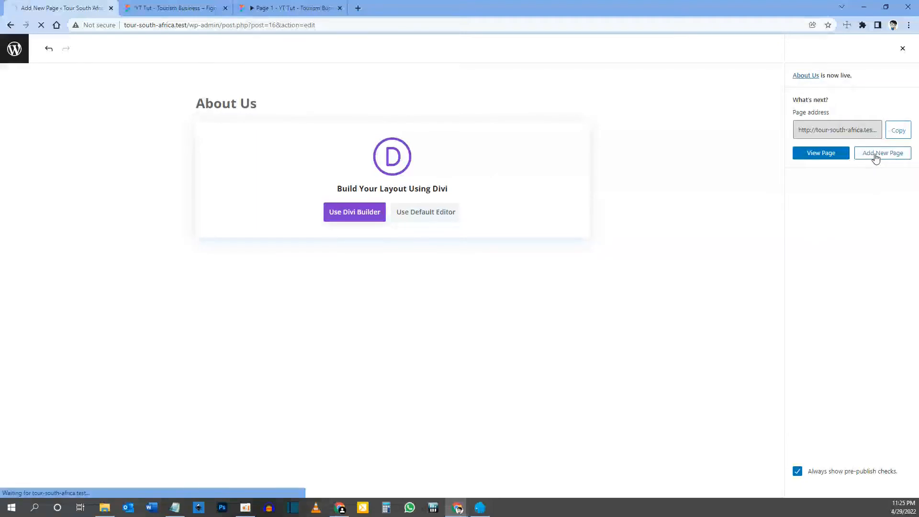
click(285, 7)
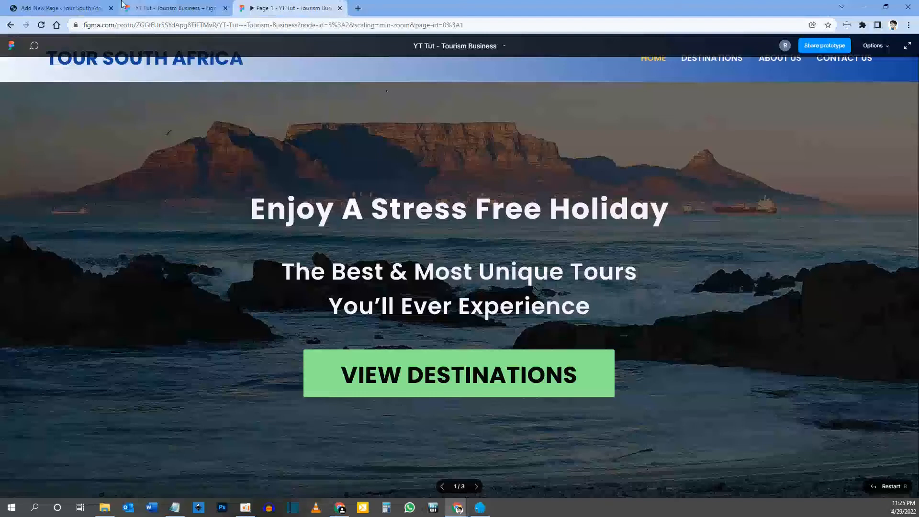
click(58, 8)
text(C)
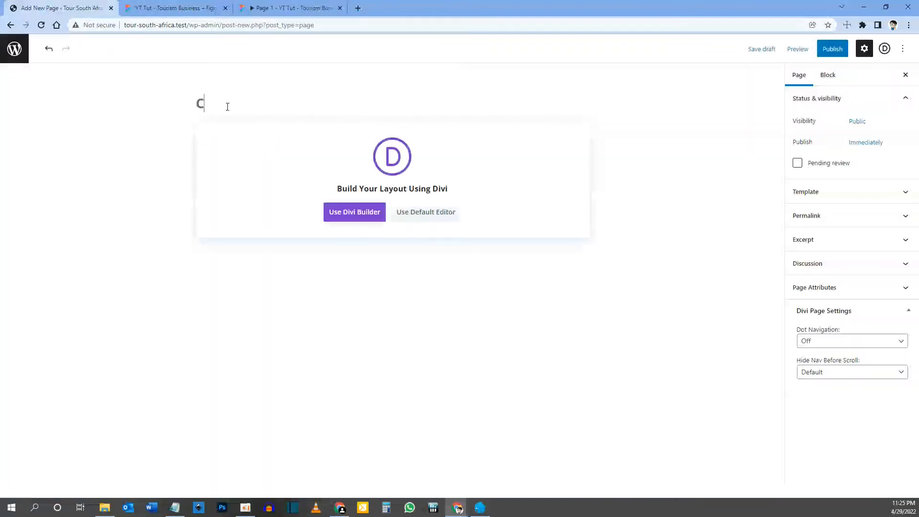
text(ontact Us)
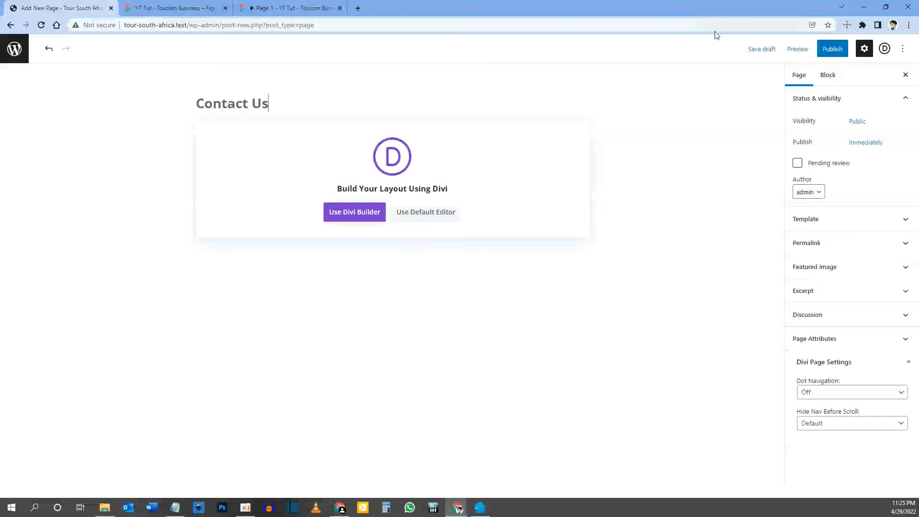
click(832, 48)
click(833, 49)
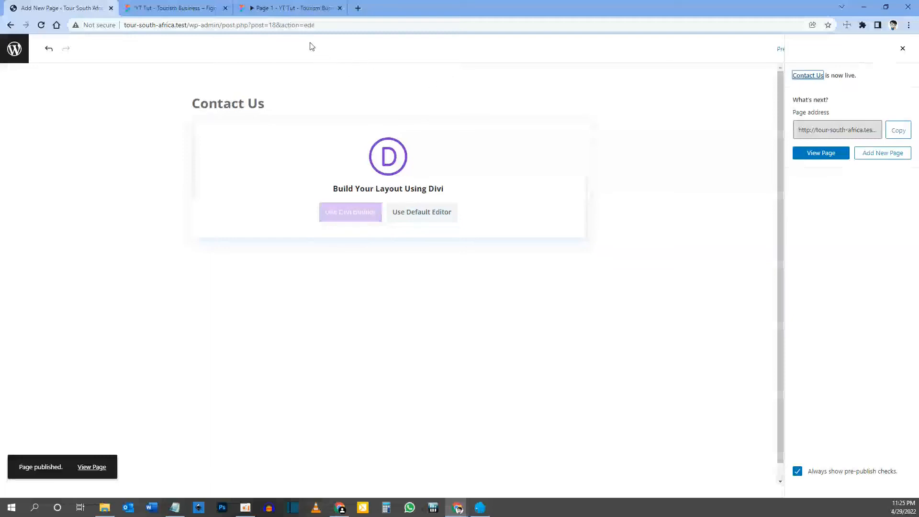
Step: Switch to the Figma prototype and examine its header navigation and the footer's Quick Links and Destinations lists
click(292, 11)
scroll(547, 223, down, 20)
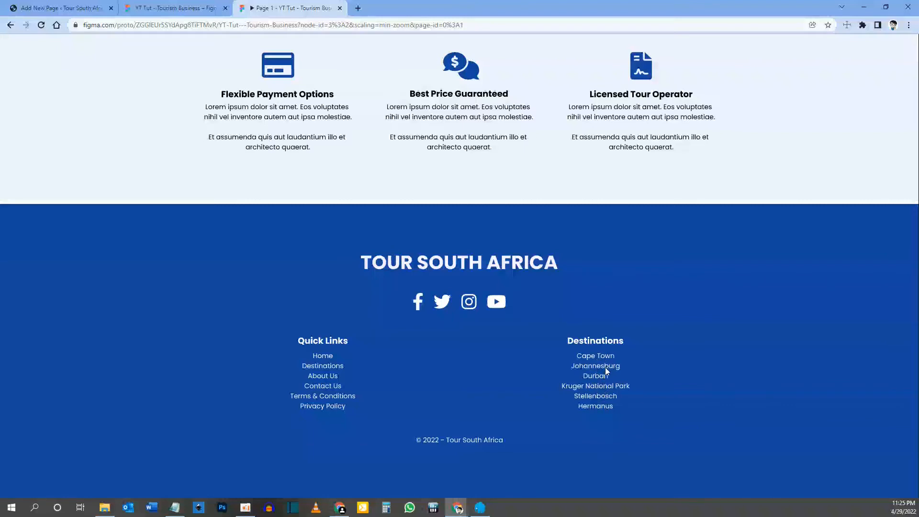
scroll(567, 323, up, 15)
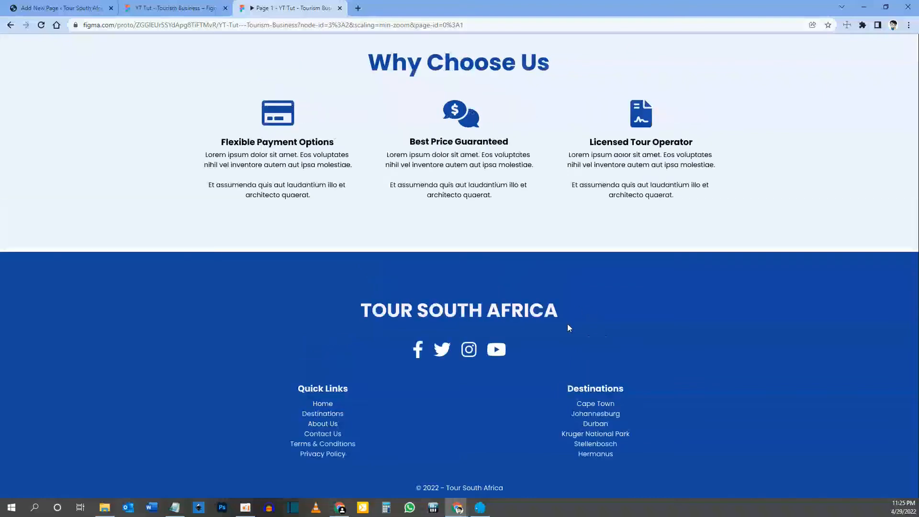
scroll(567, 323, up, 4)
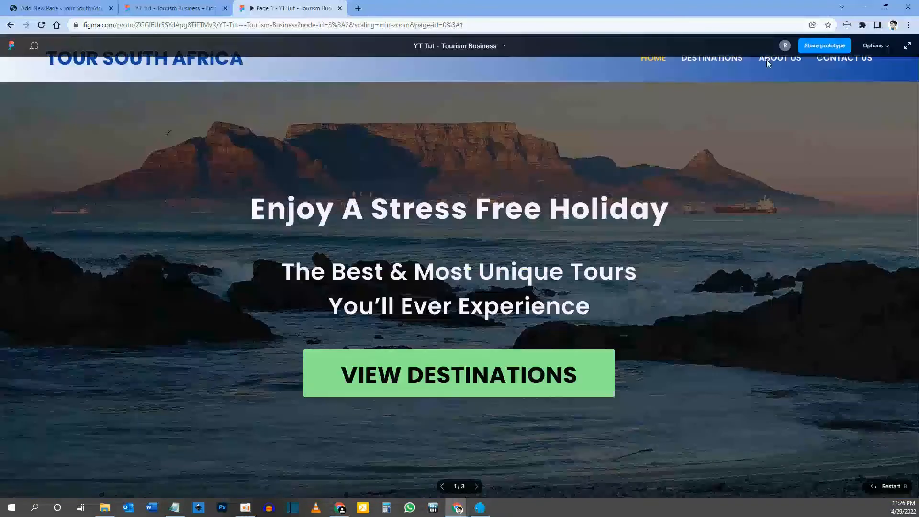
scroll(621, 364, down, 18)
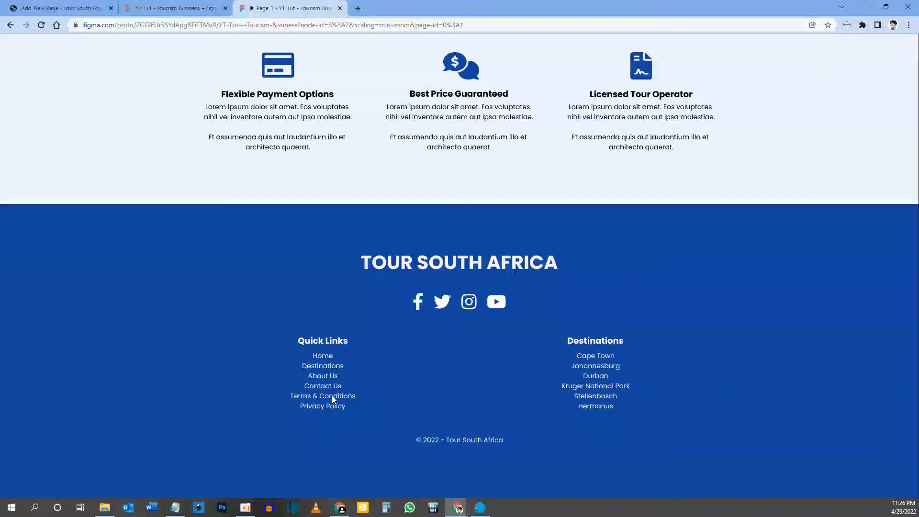
click(332, 395)
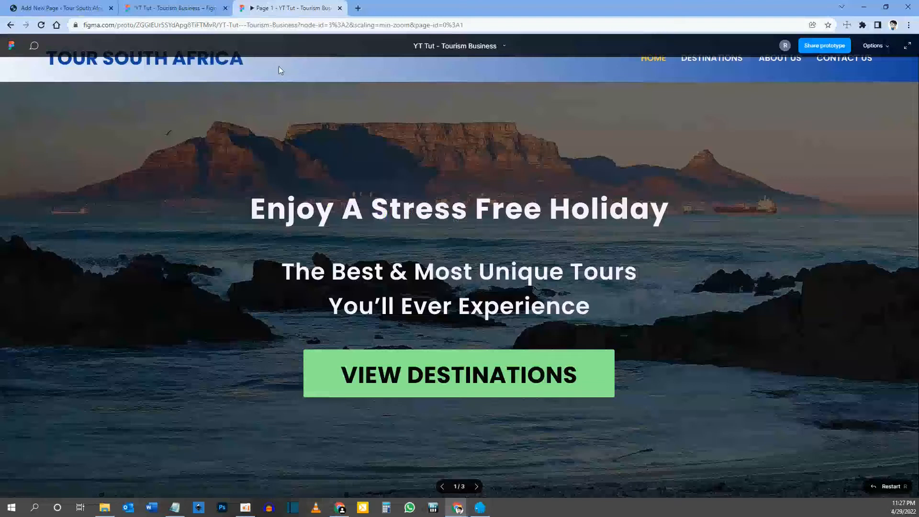
Step: Return to the WordPress pages list, open the live site in a new tab and examine its default header navigation
click(53, 4)
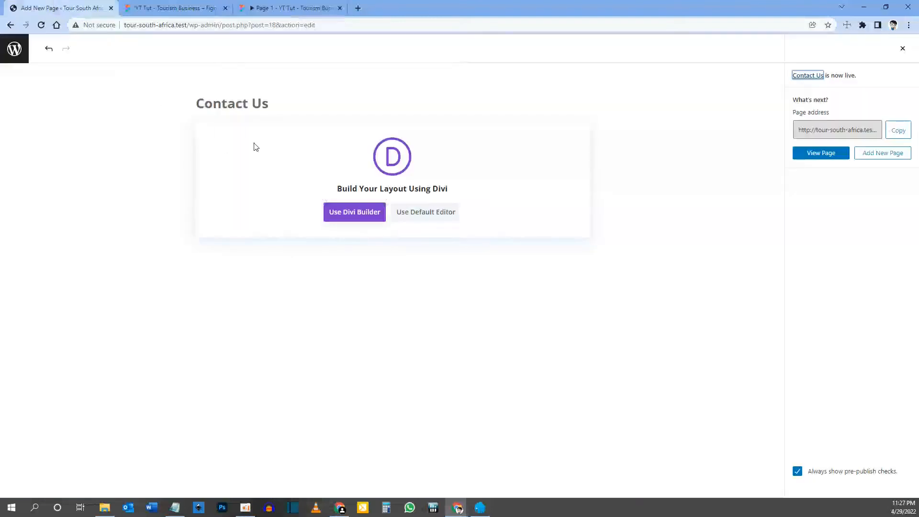
click(16, 50)
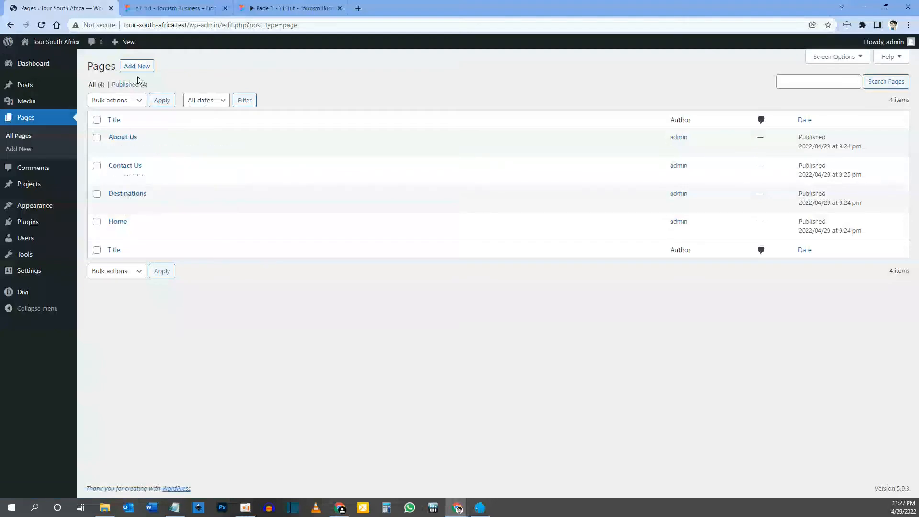
mouse_move(56, 45)
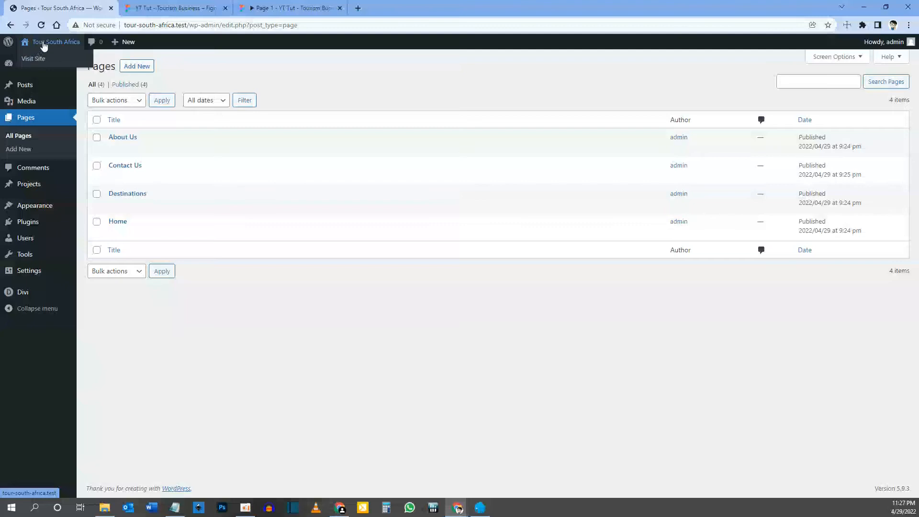
middle_click(42, 43)
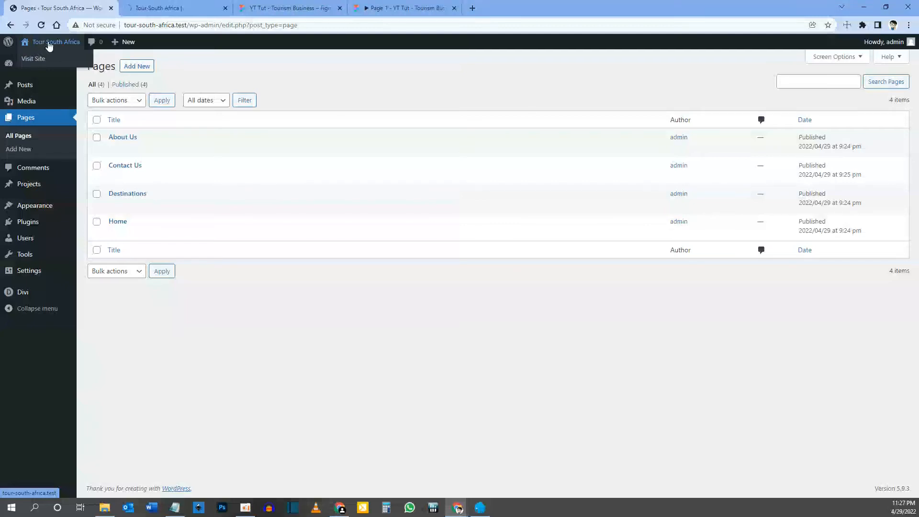
click(156, 8)
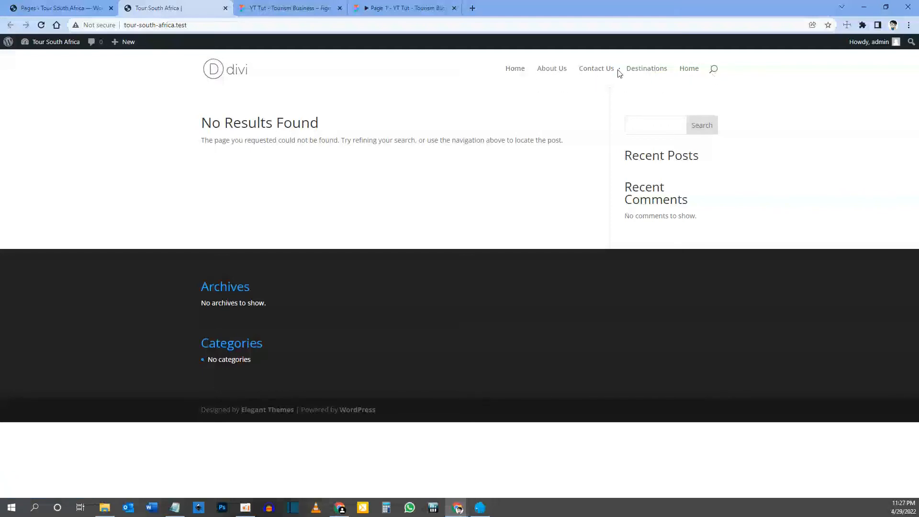
Step: Return to the WordPress admin and create a navigation menu named Primary Menu, checking the Figma prototype's header navigation for reference
click(62, 8)
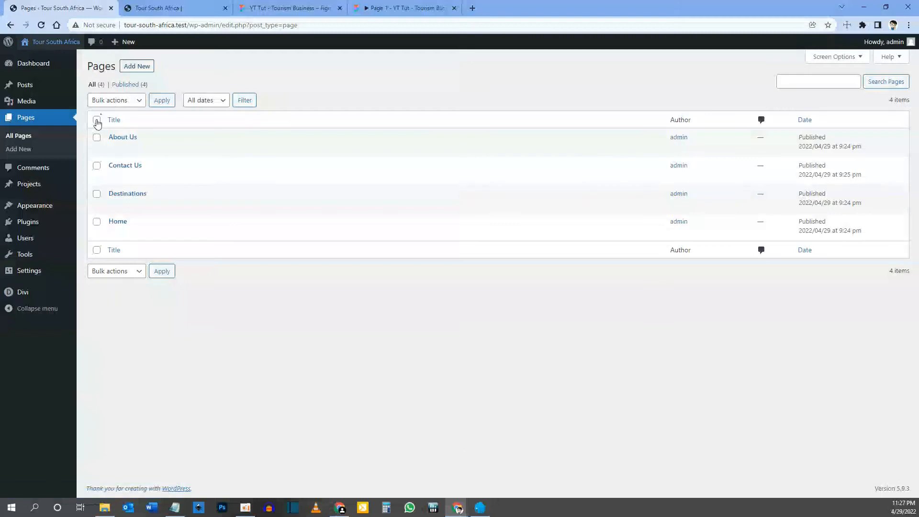
mouse_move(35, 209)
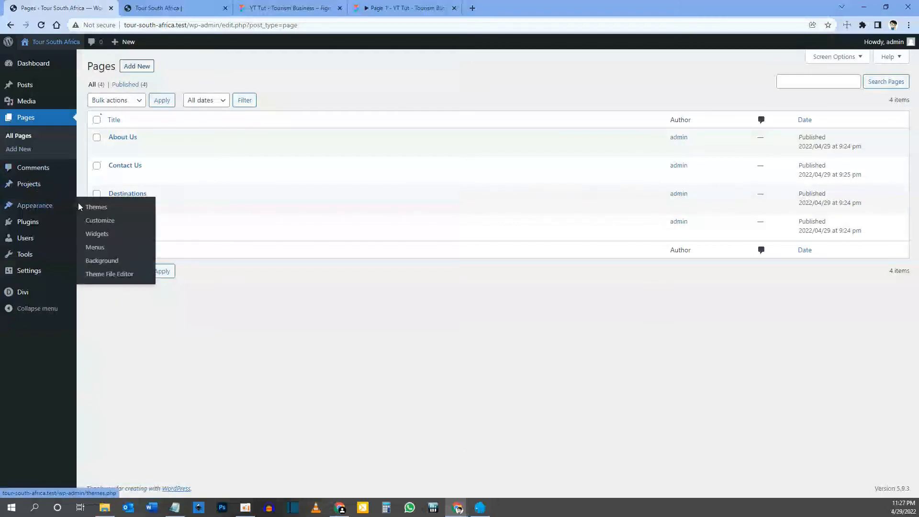
click(95, 247)
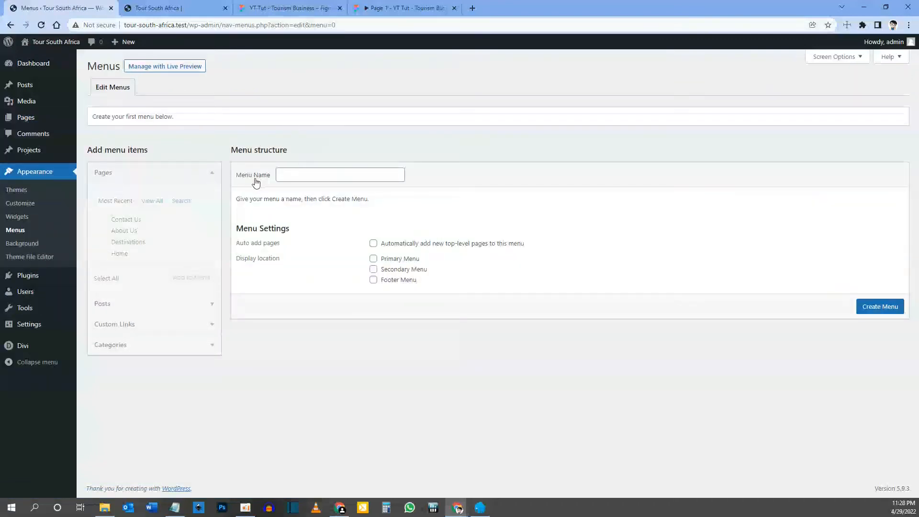
click(287, 176)
text(Primary Menu)
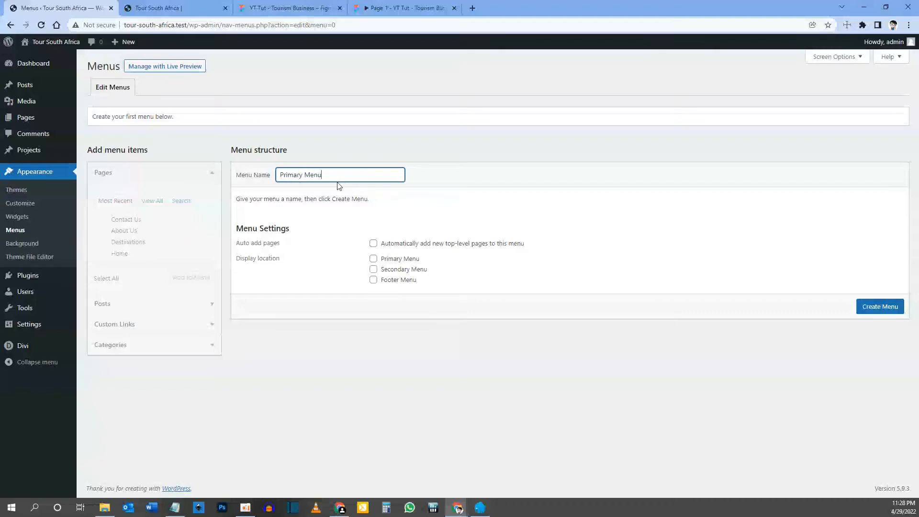
drag(329, 178, 271, 177)
click(322, 174)
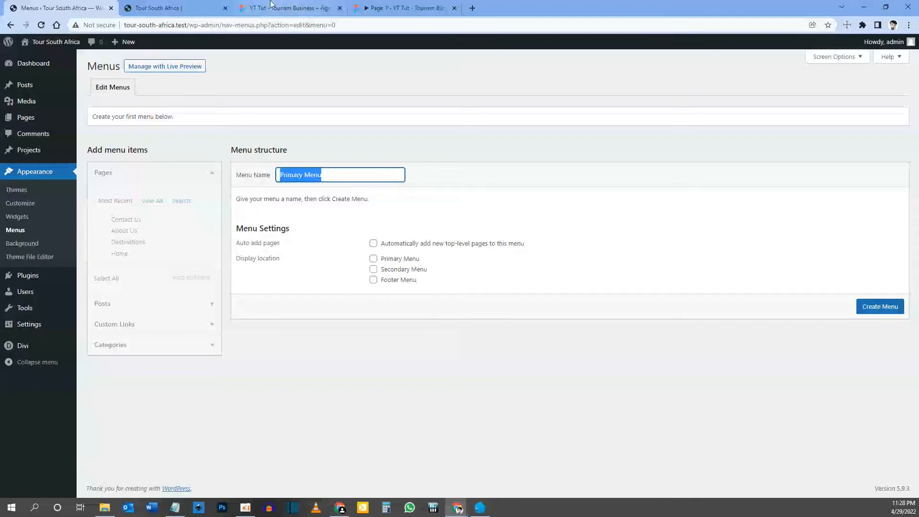
click(404, 8)
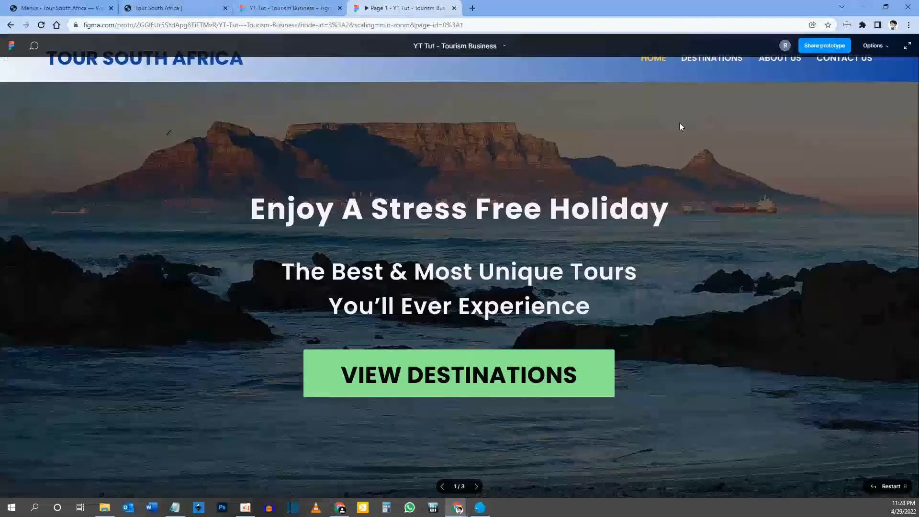
click(59, 7)
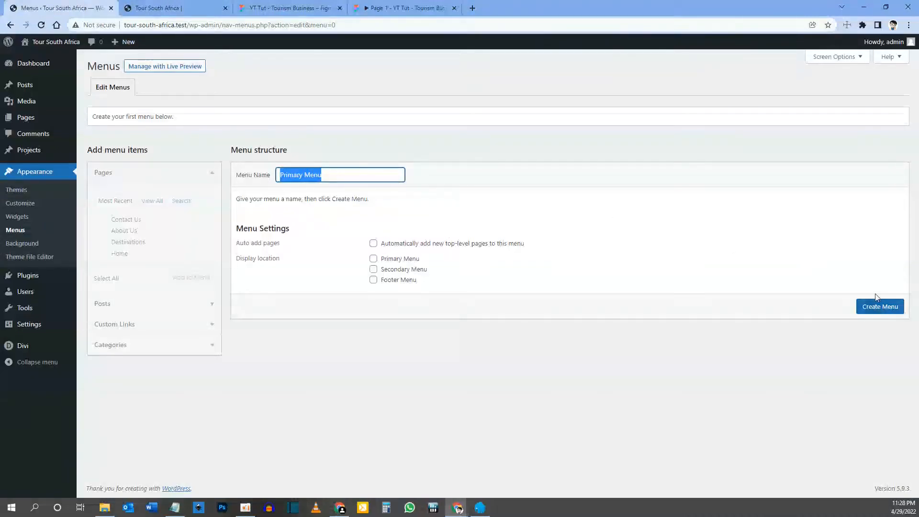
click(880, 309)
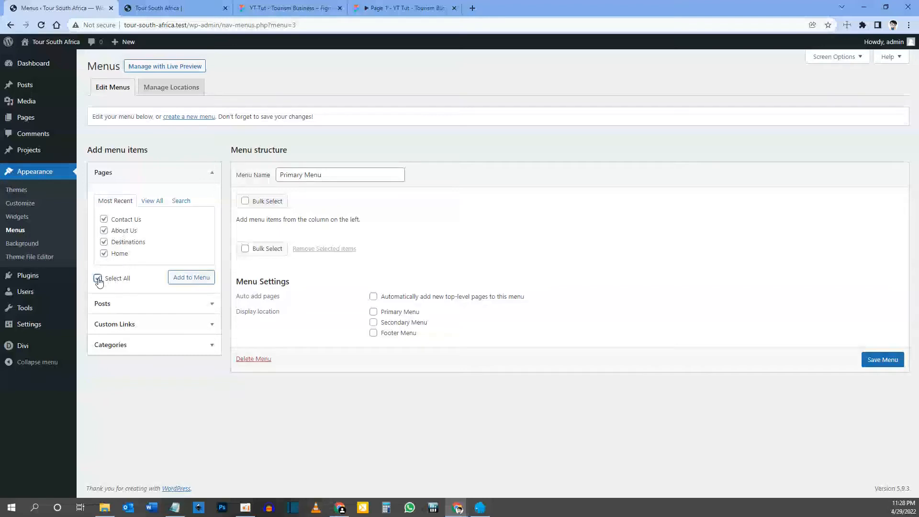
Step: Add all four pages to the Primary Menu and order them Home, Destinations, About Us, Contact Us
click(193, 282)
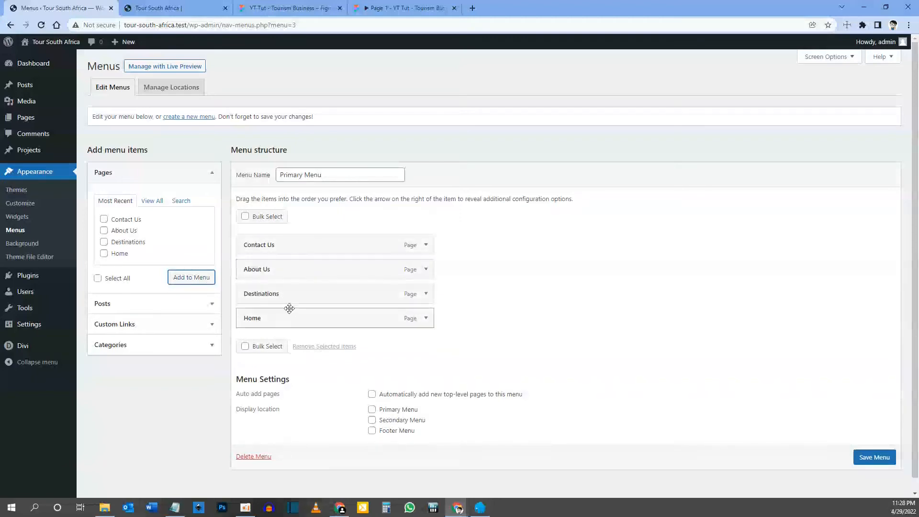
drag(289, 320, 293, 246)
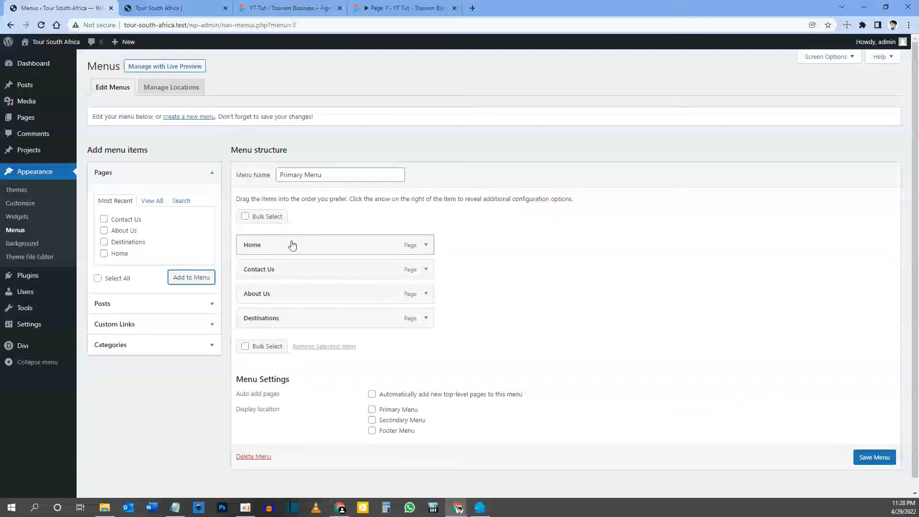
drag(277, 322, 282, 271)
drag(276, 322, 283, 298)
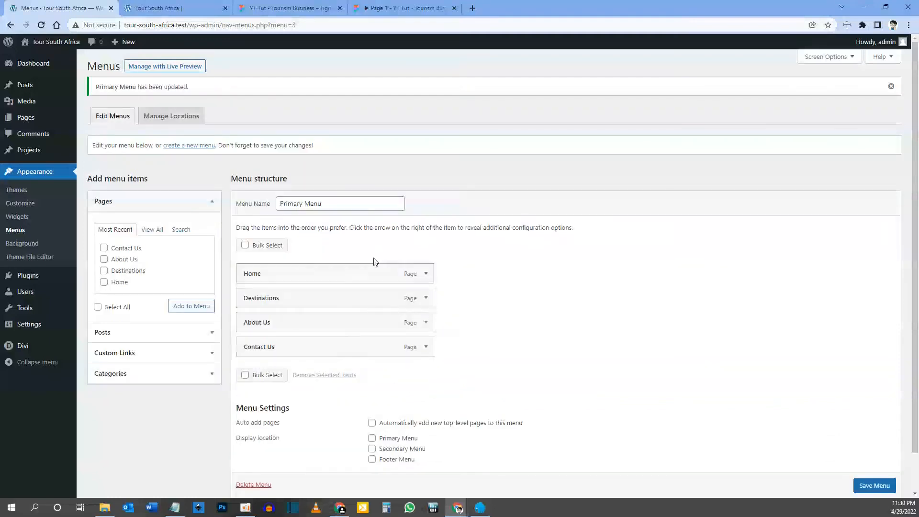
Step: Try nesting Contact Us as a sub item of About Us, and return it to the top level
mouse_move(305, 341)
mouse_down()
mouse_move(312, 332)
mouse_move(304, 334)
mouse_move(320, 347)
mouse_up()
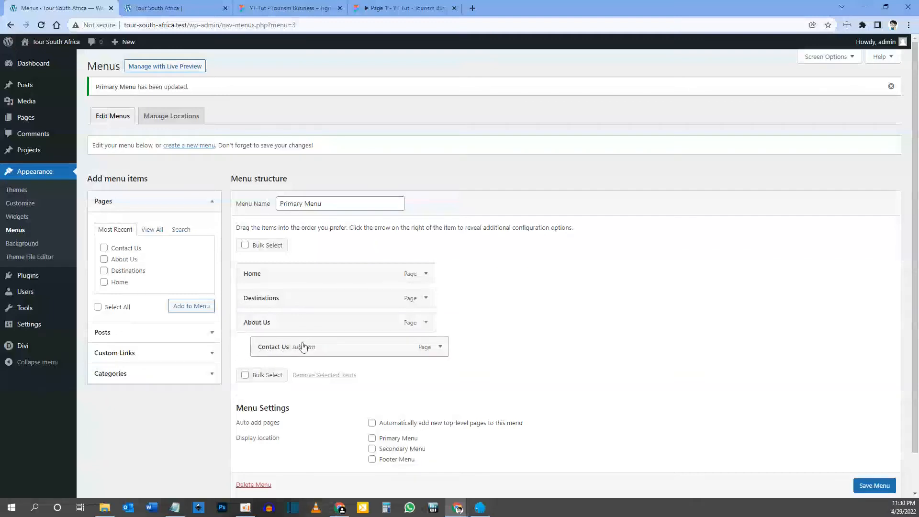
drag(312, 347, 300, 347)
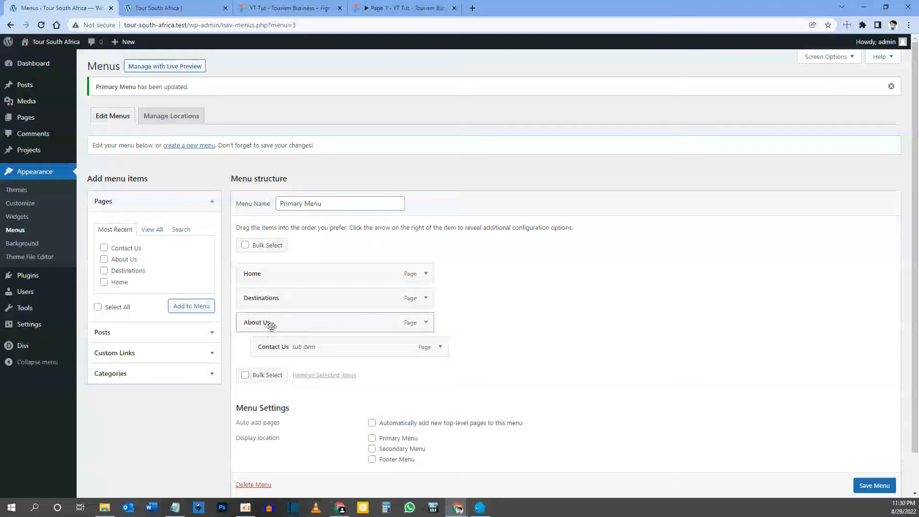
drag(352, 349, 338, 348)
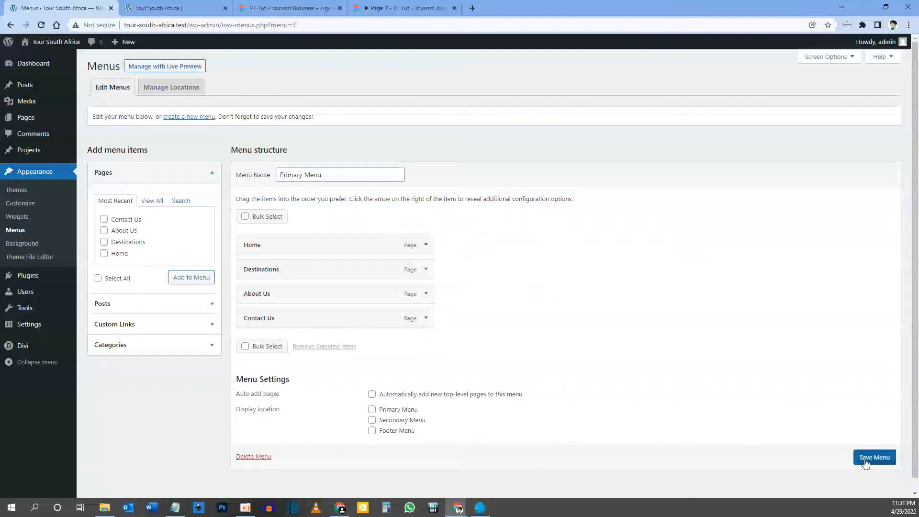
Step: Save the Primary Menu with all four pages at the top level
click(865, 463)
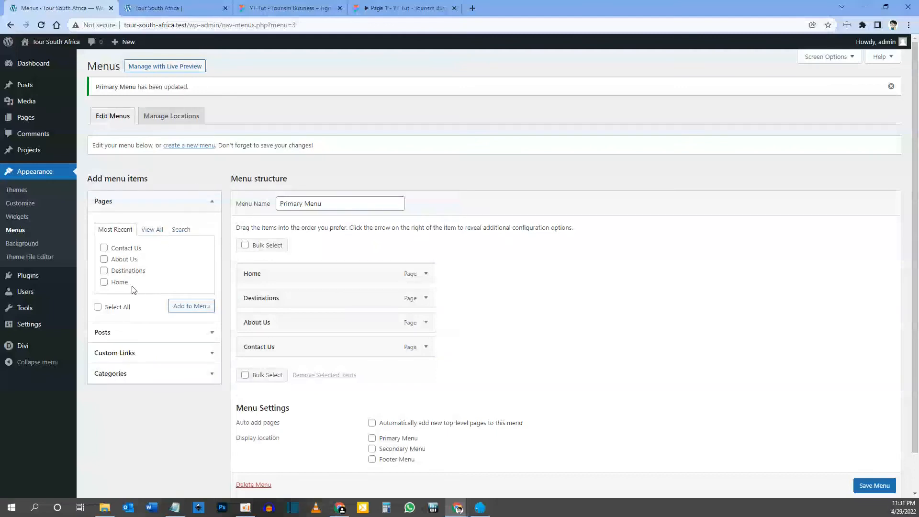
Step: In the Reading settings, make the homepage display the static page Home and save the changes
mouse_move(46, 325)
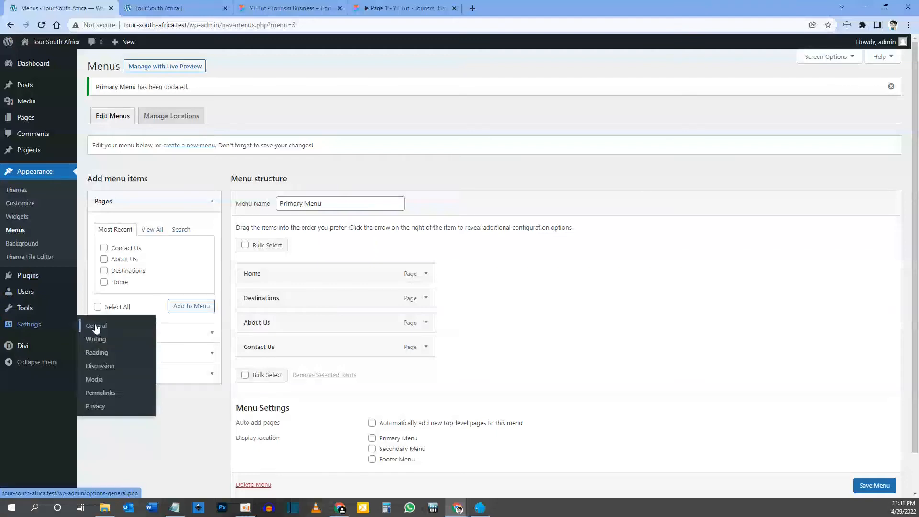
click(101, 355)
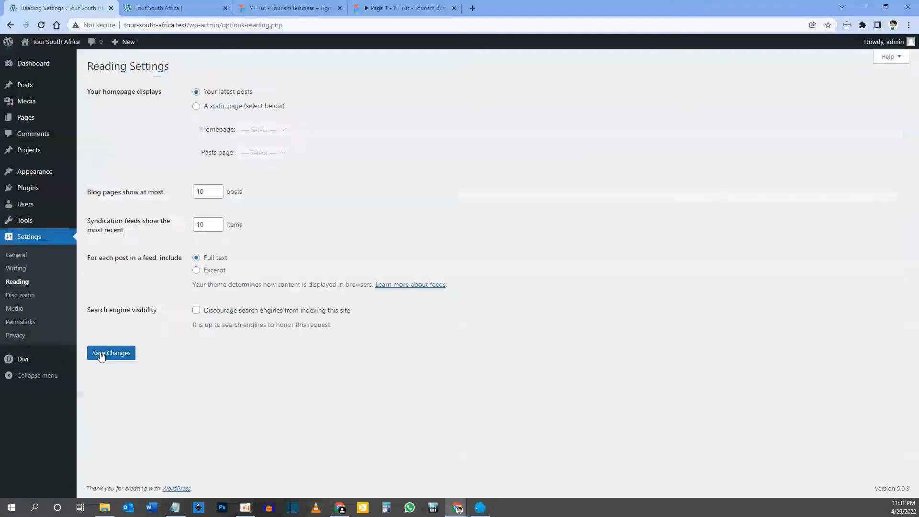
drag(95, 92, 153, 91)
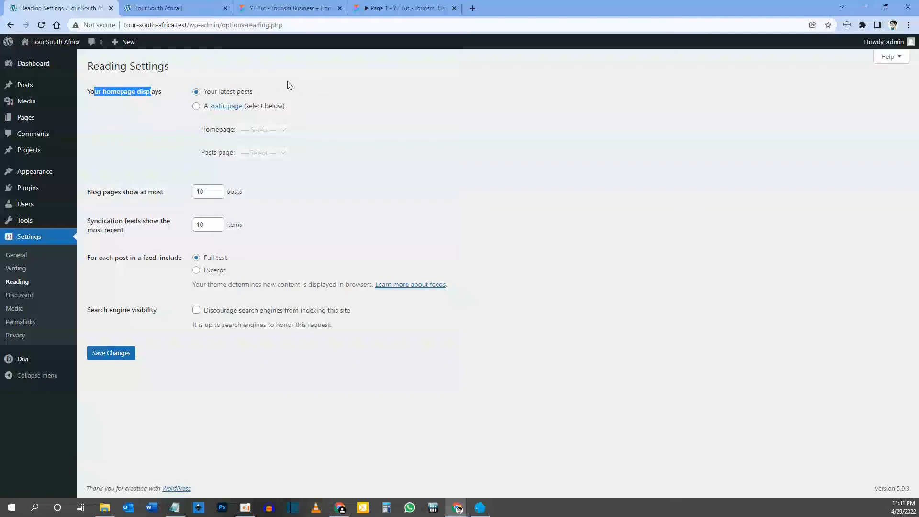
click(196, 107)
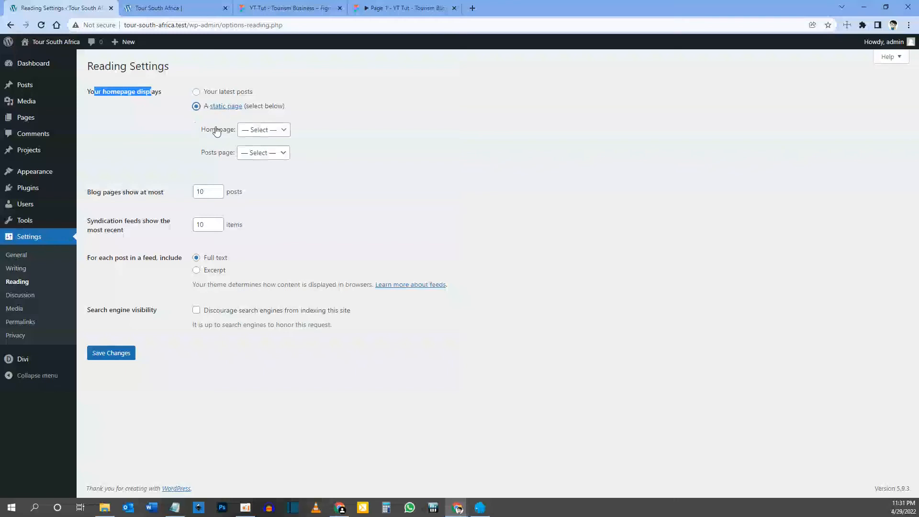
click(265, 132)
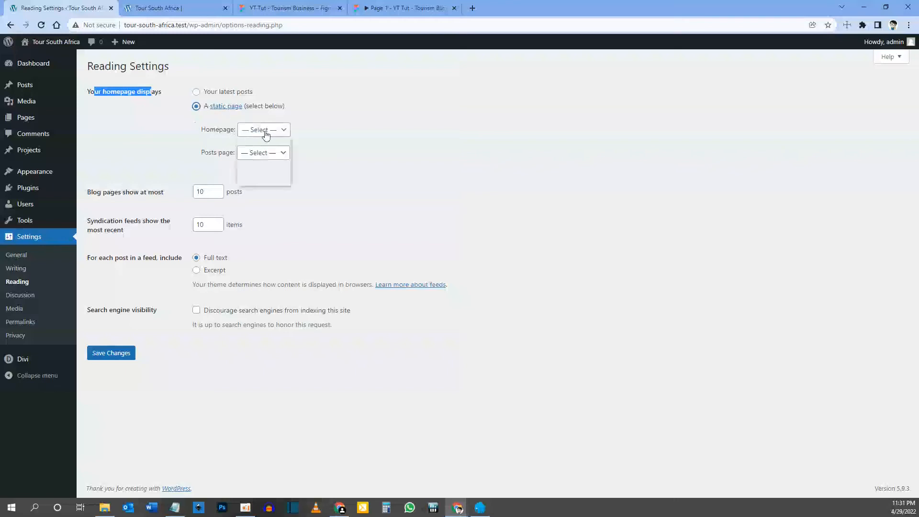
click(261, 181)
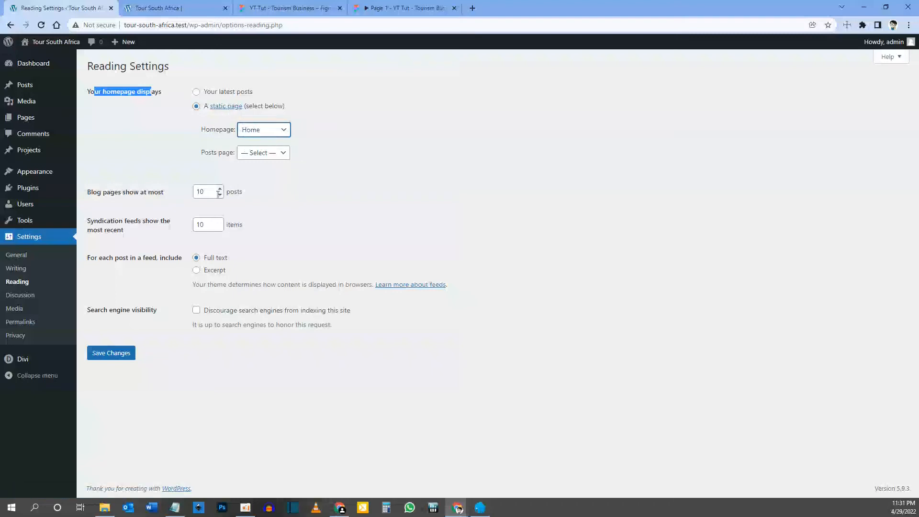
click(112, 355)
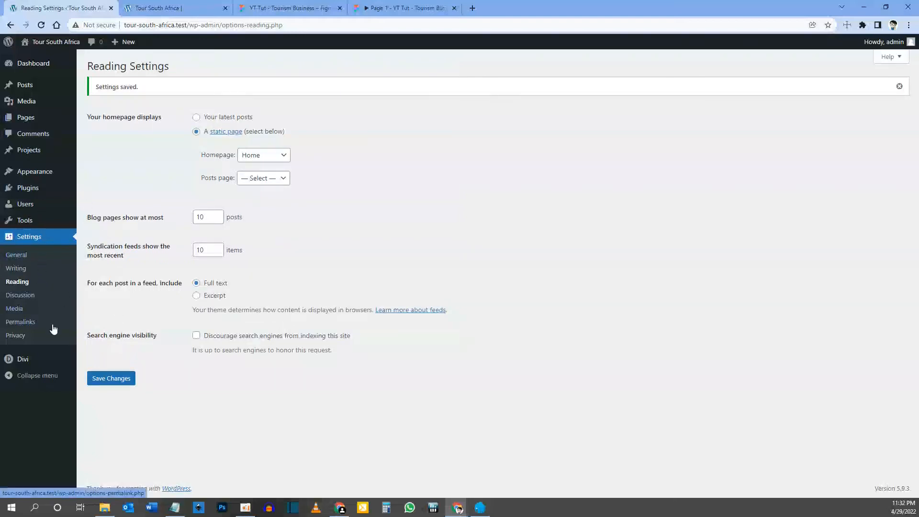
Step: Open the Divi Theme Options and examine the general settings from the logo field through to the Custom CSS box
mouse_move(33, 360)
click(109, 360)
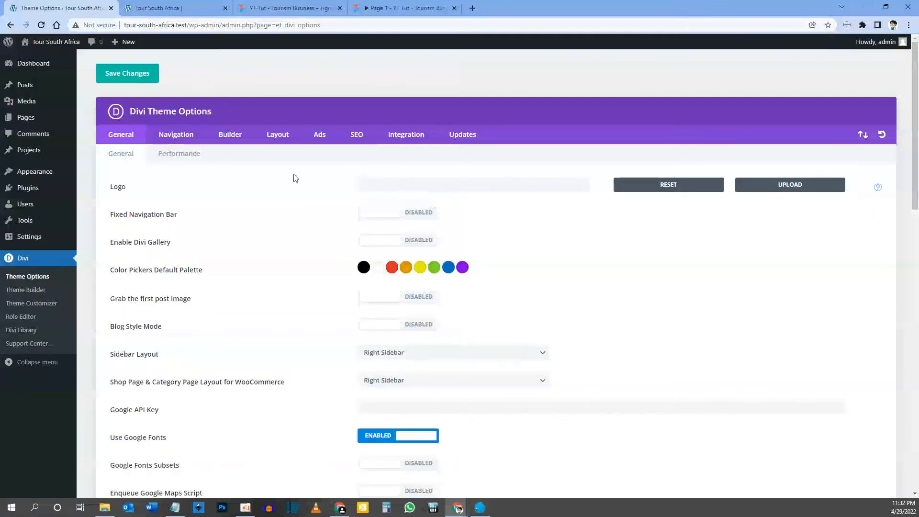
scroll(402, 354, down, 6)
scroll(402, 359, up, 6)
scroll(390, 335, down, 1)
scroll(390, 339, down, 1)
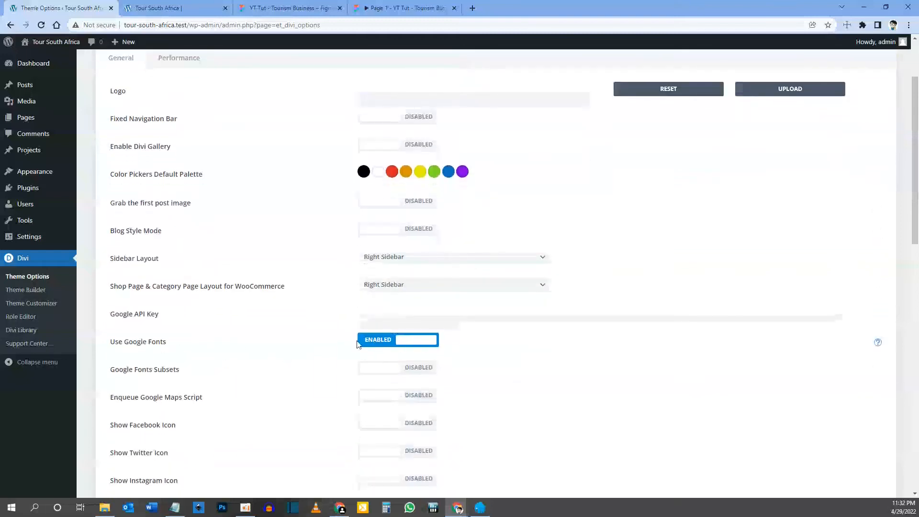
scroll(408, 343, down, 10)
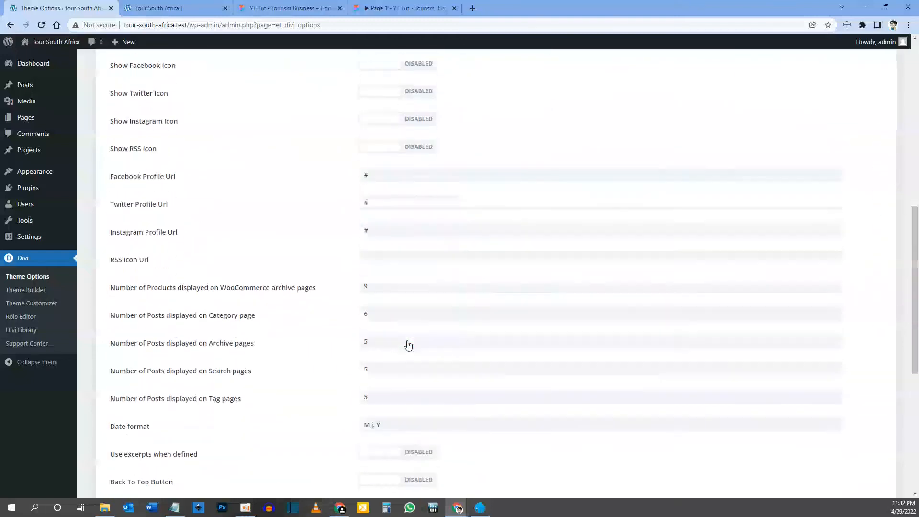
scroll(407, 344, down, 1)
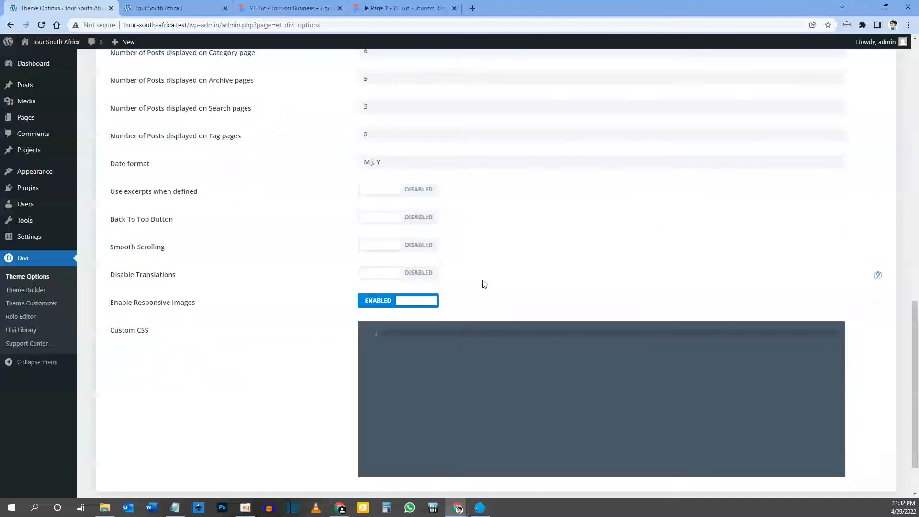
scroll(484, 284, up, 9)
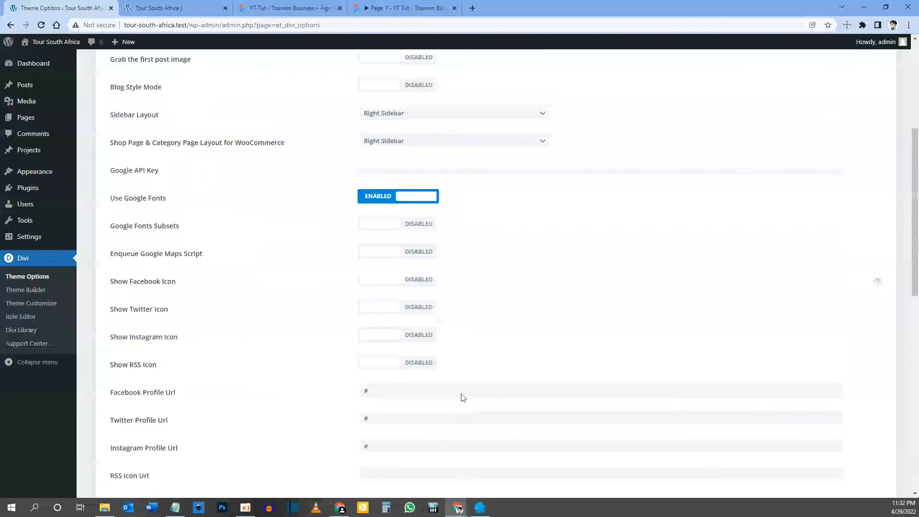
scroll(463, 397, down, 8)
scroll(378, 251, up, 14)
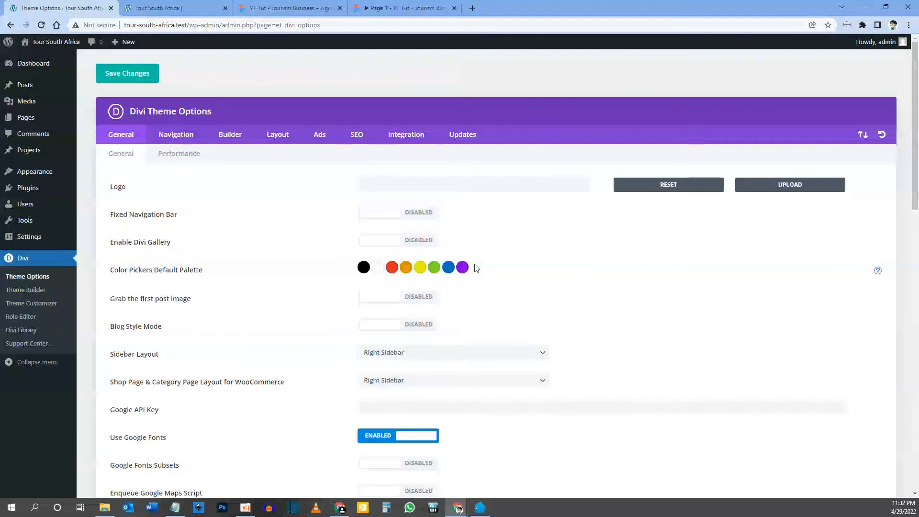
Step: Inspect the hex codes of the black and white swatches in the Color Pickers Default Palette
click(364, 269)
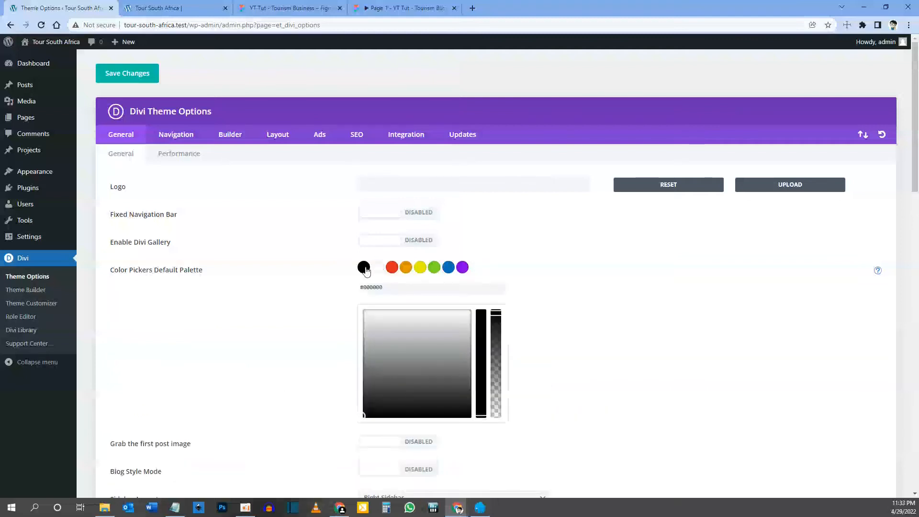
drag(386, 290, 358, 289)
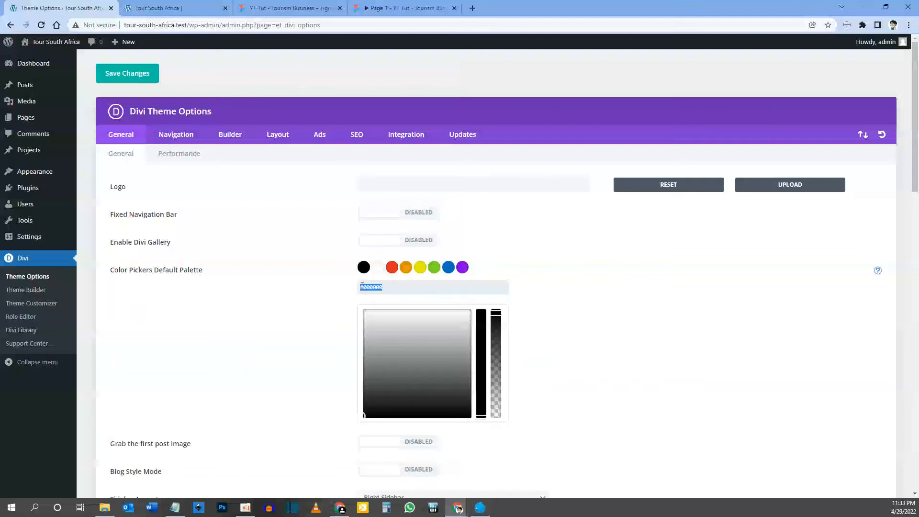
click(365, 285)
double_click(382, 286)
click(401, 283)
drag(390, 285, 311, 284)
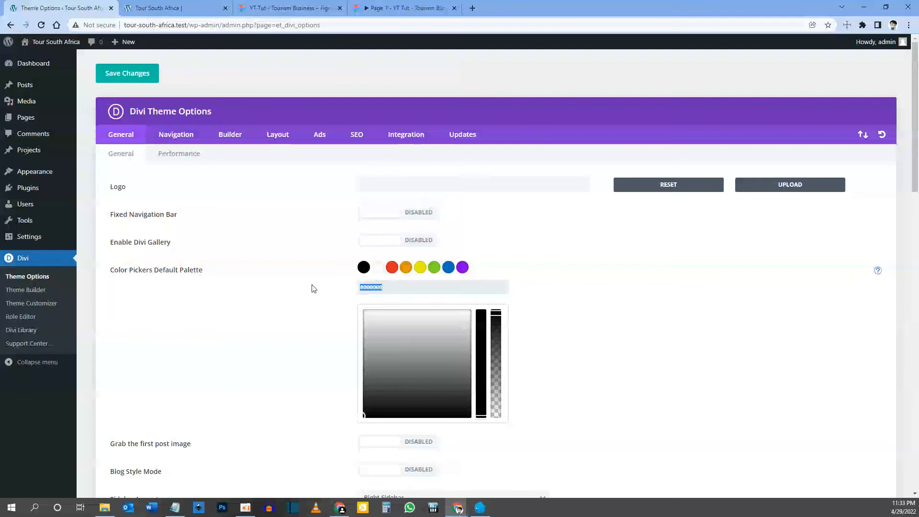
click(378, 267)
drag(402, 285, 353, 292)
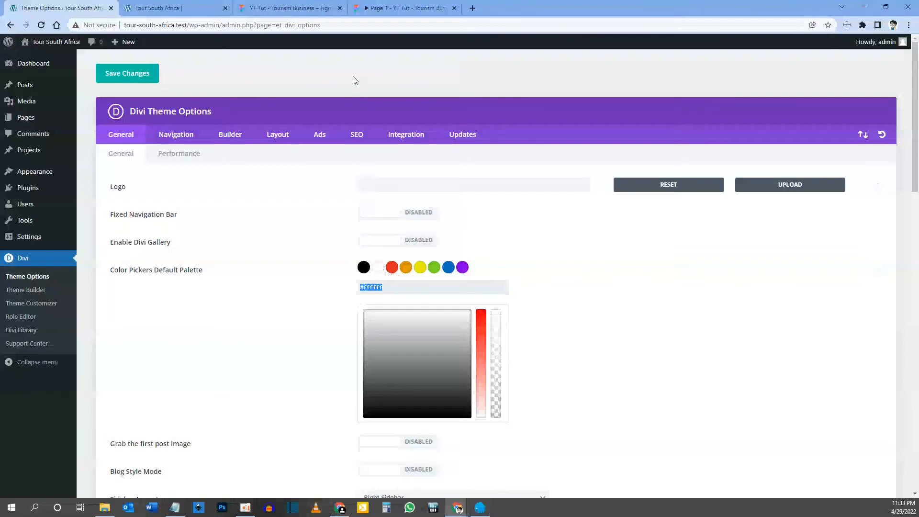
Step: Check the colors in the Figma file, replace the first six default palette swatches with them, using #08090a for the sixth, and save
click(293, 8)
scroll(313, 128, up, 2)
click(409, 201)
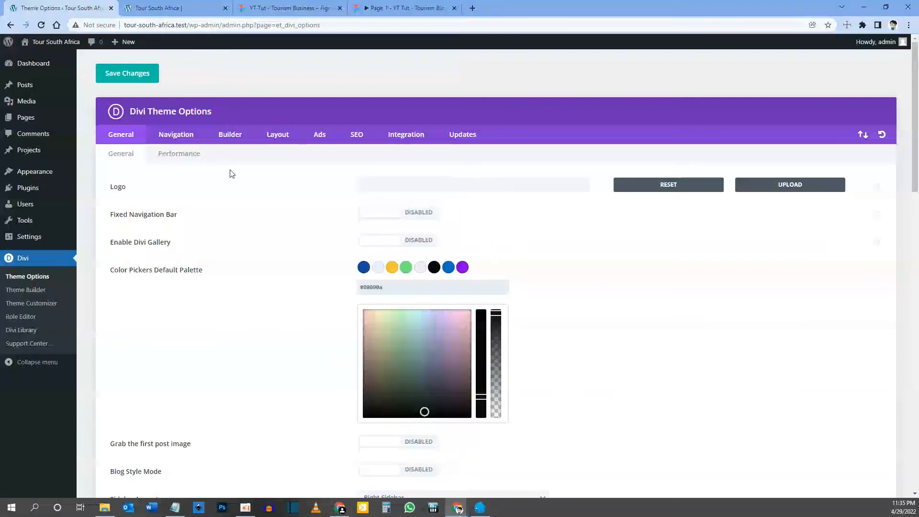
click(128, 72)
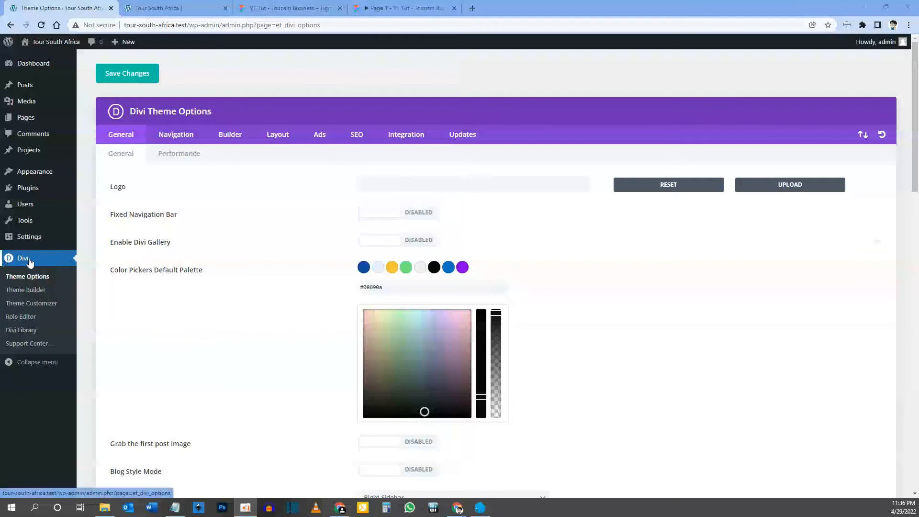
Step: Open the Divi Theme Builder and start building a new global header for the Default Website Template
click(30, 295)
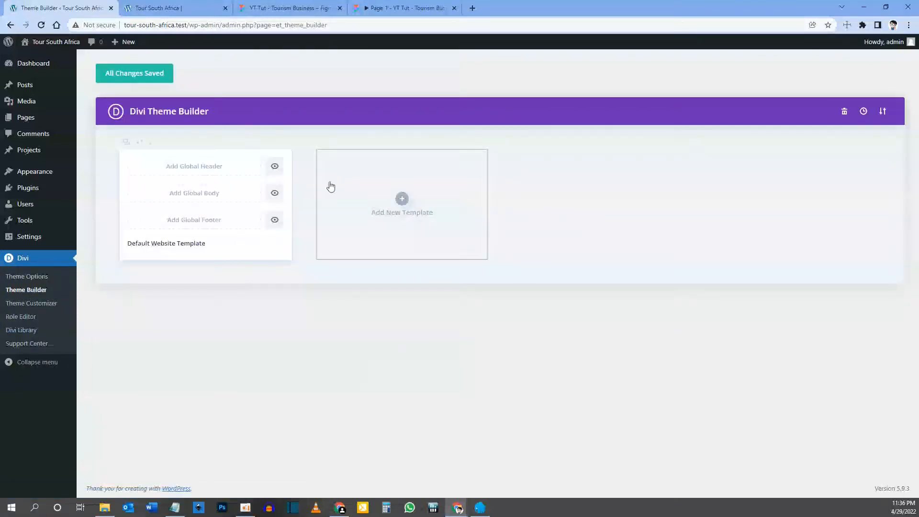
click(191, 171)
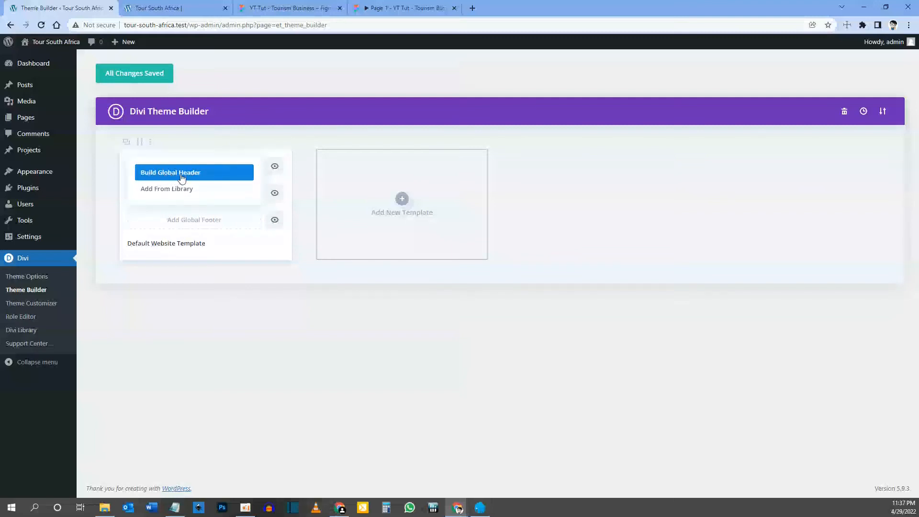
click(181, 175)
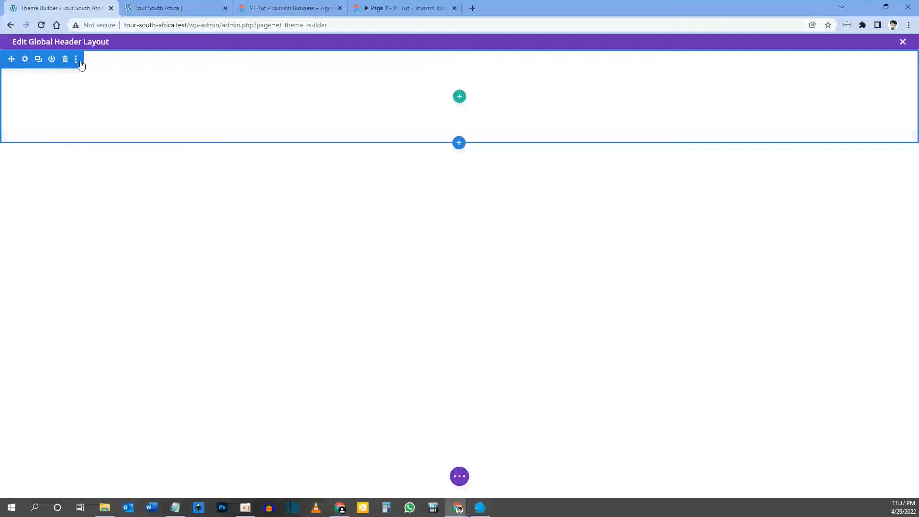
Step: Check the header in the Figma prototype and insert a single-column row into the empty header section
click(459, 98)
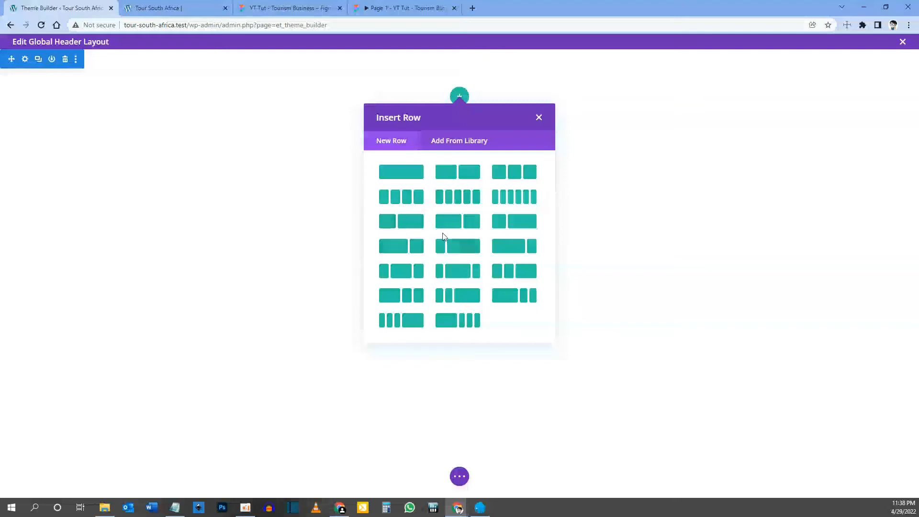
click(404, 10)
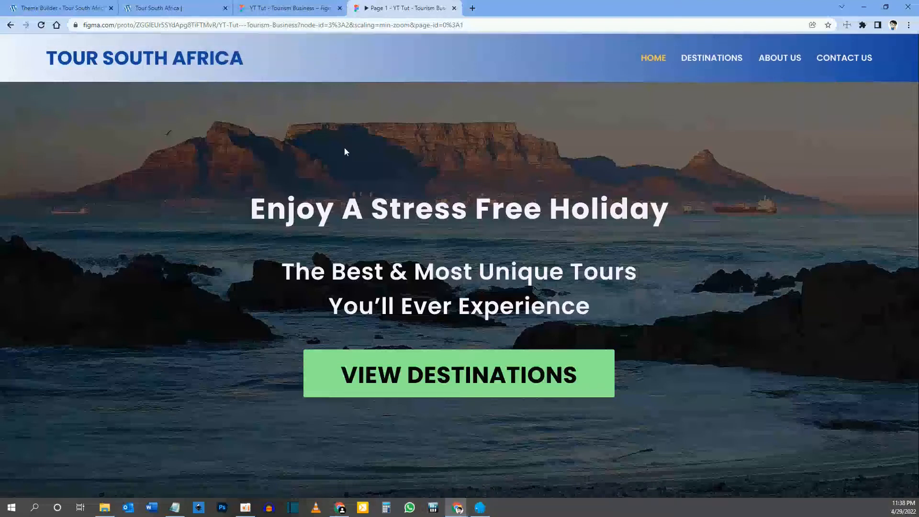
click(45, 4)
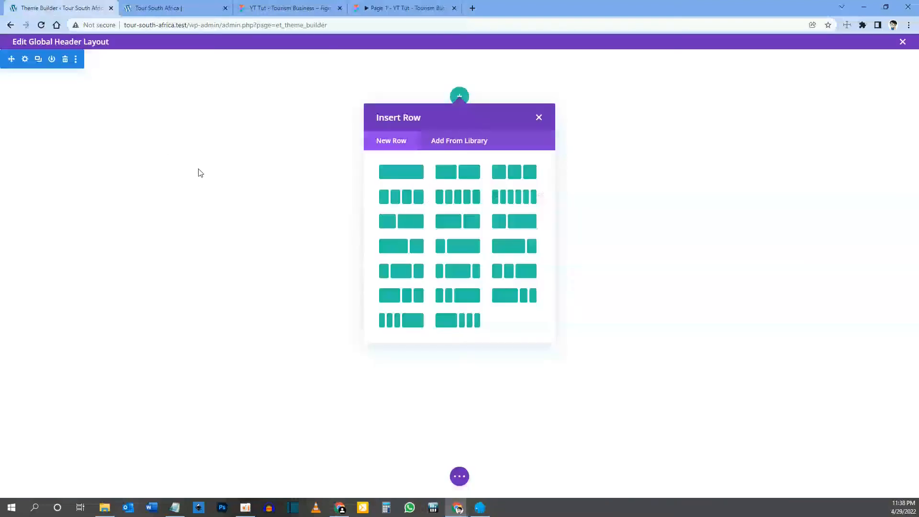
click(398, 173)
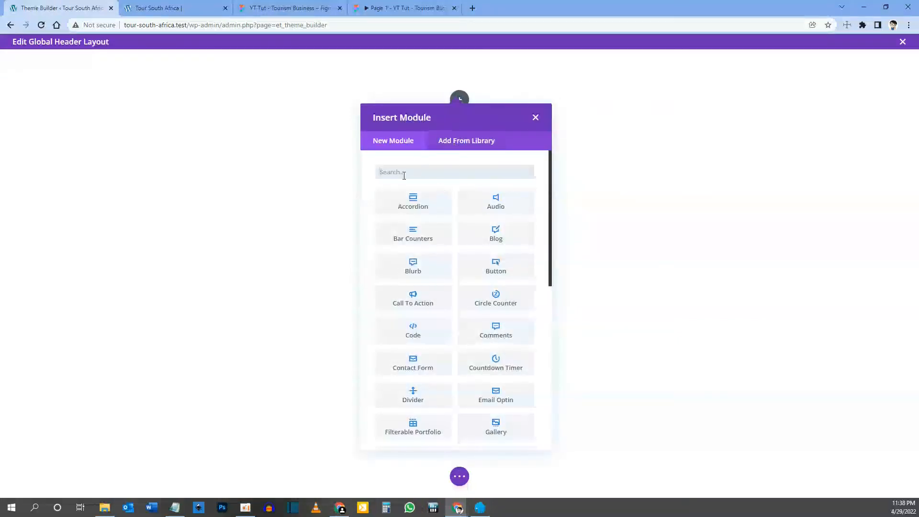
Step: Search the modules for "menu" and insert the Menu module into the new row
mouse_move(550, 218)
mouse_down()
mouse_move(544, 385)
mouse_move(562, 268)
mouse_move(558, 202)
mouse_up()
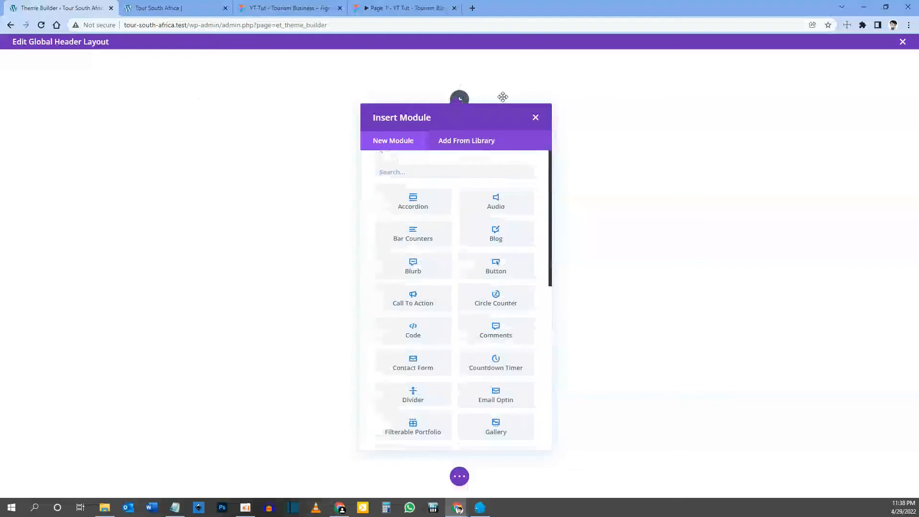
click(419, 176)
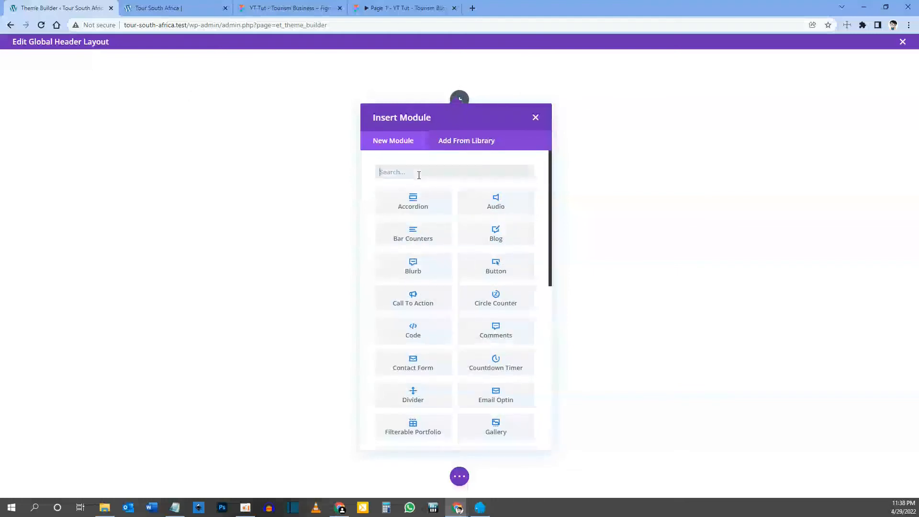
text(ment)
key(BackSpace)
text(u)
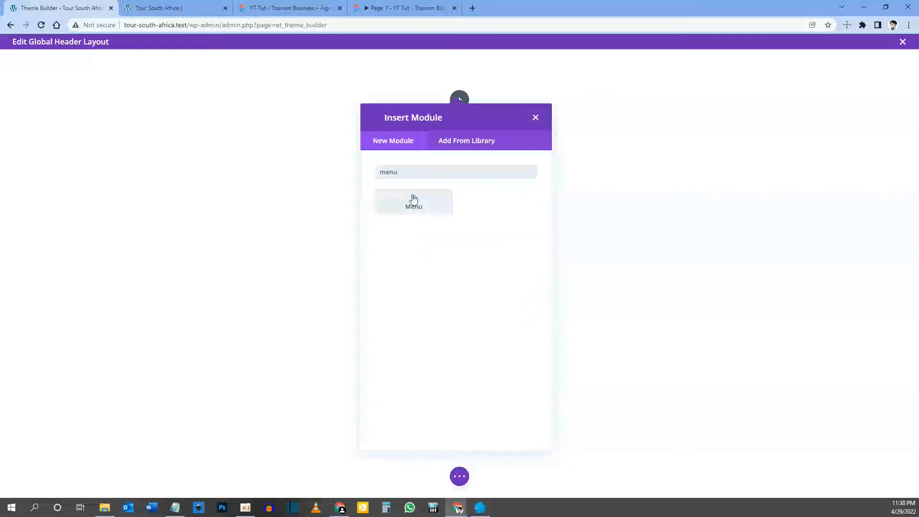
click(414, 203)
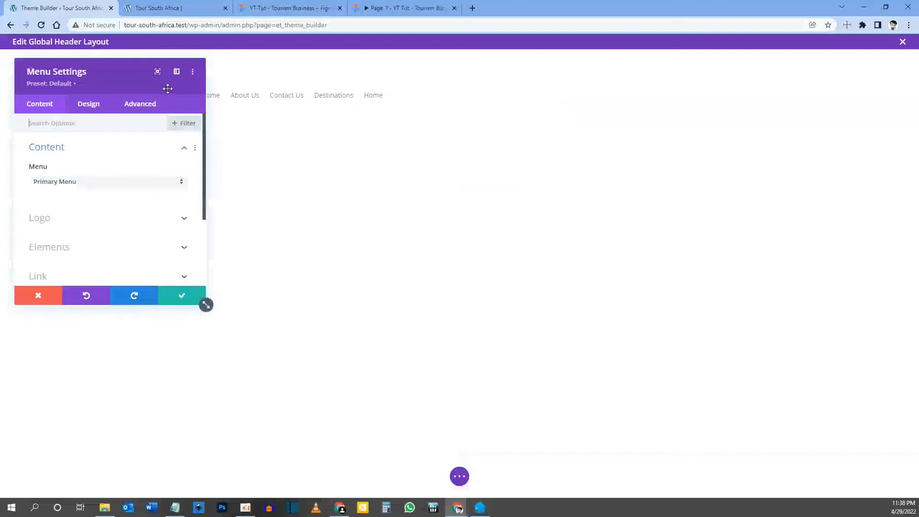
Step: Dock the floating Menu Settings window beside the page preview
drag(120, 72, 426, 111)
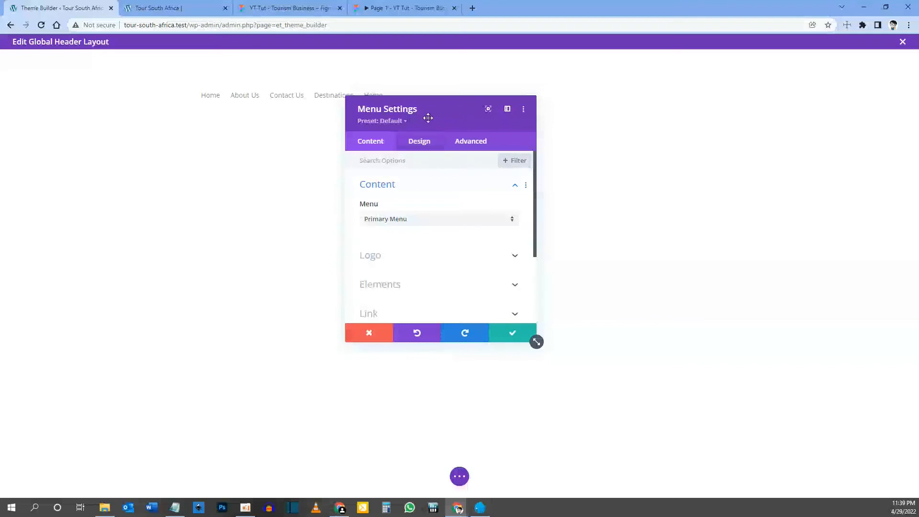
drag(438, 113, 326, 110)
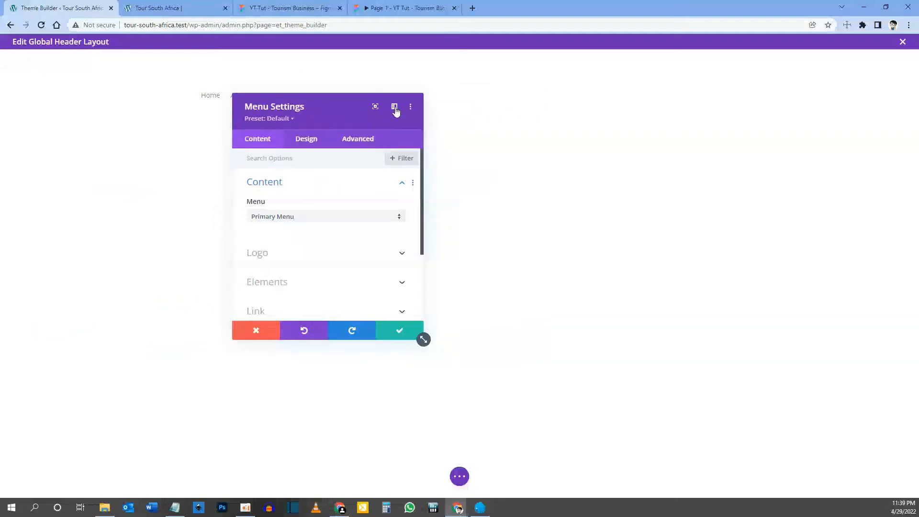
click(394, 107)
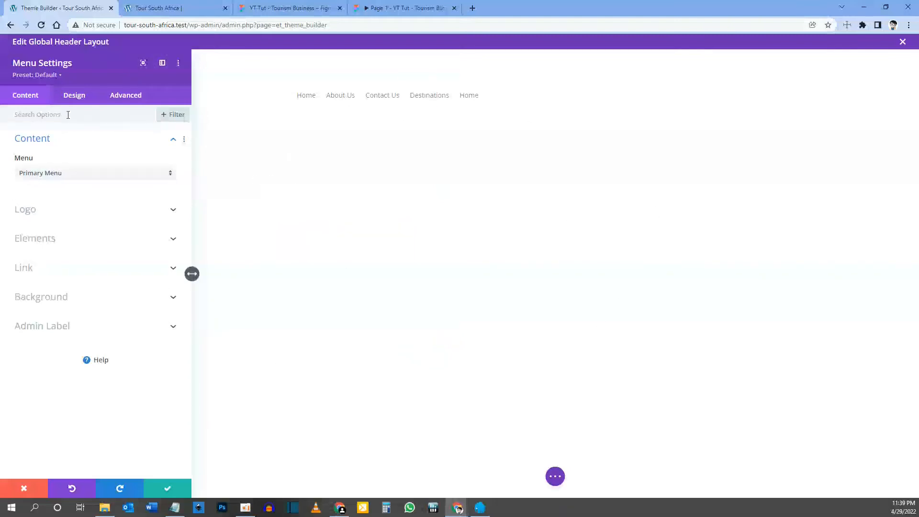
Step: Clear the module's menu selection and choose Primary Menu again to refresh its items
click(53, 174)
click(77, 197)
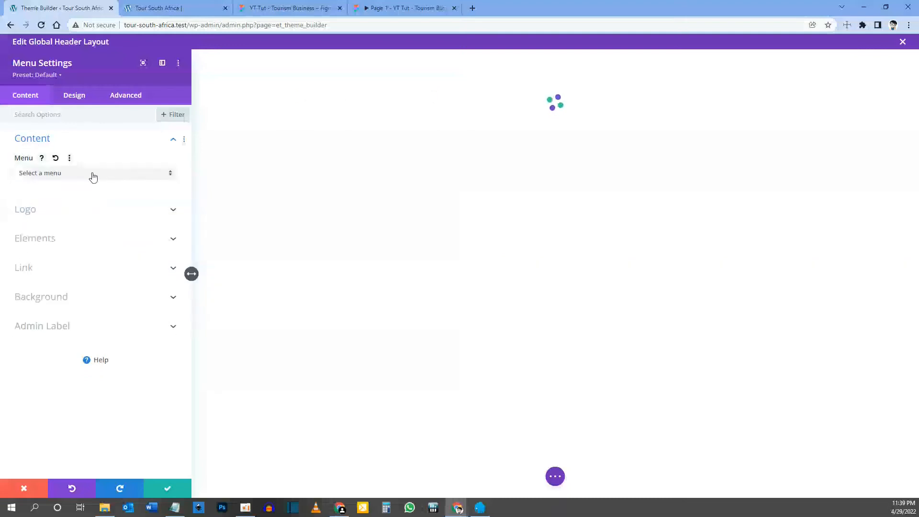
click(94, 175)
click(91, 182)
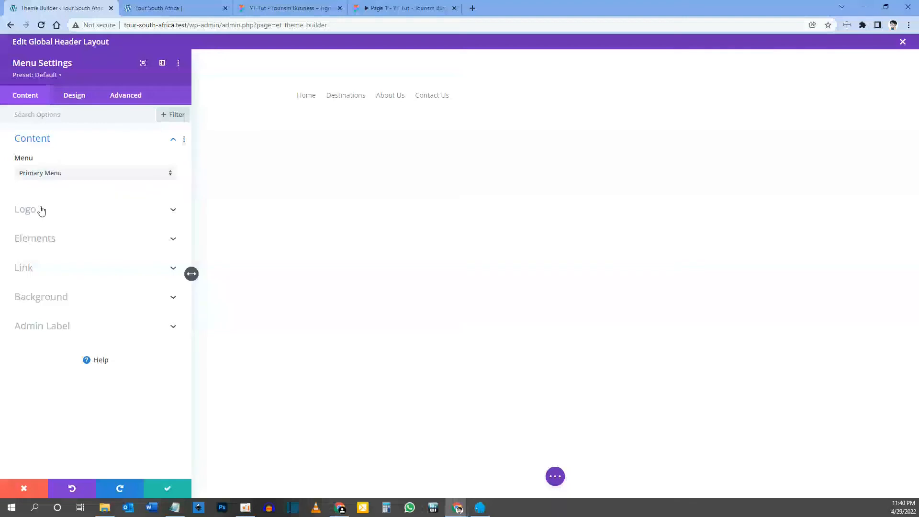
Step: Upload your-south-africa-logo.png to the media library and use it as the menu module's logo
click(42, 211)
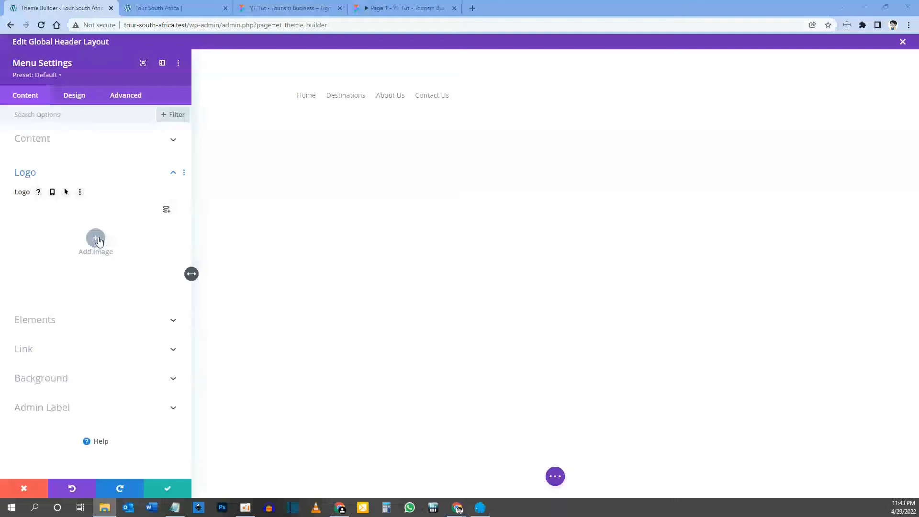
click(96, 239)
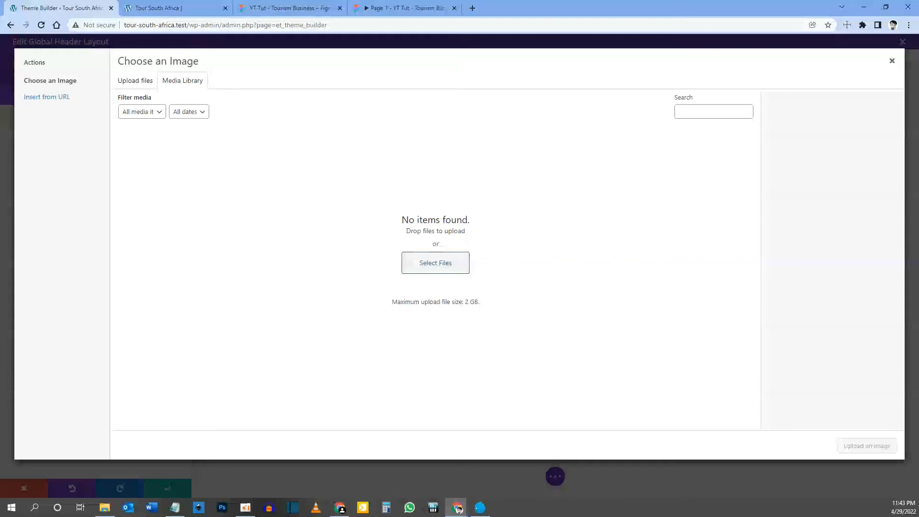
drag(57, 241, 461, 237)
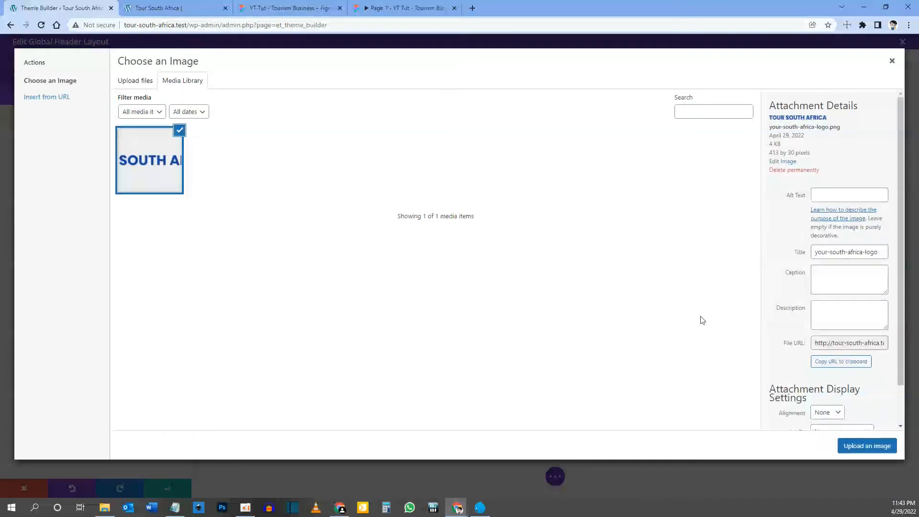
click(861, 447)
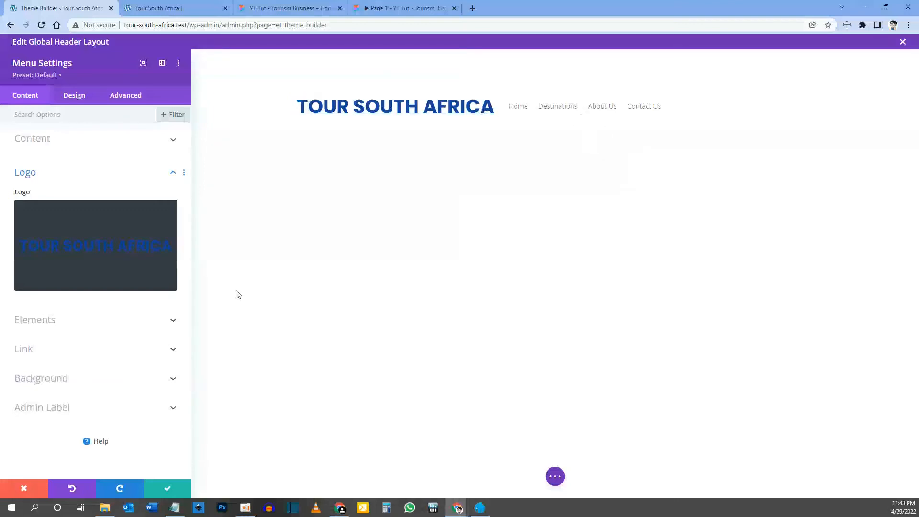
Step: Compare the cart and search icon options with the Figma prototype, and set the Logo Link URL to the dynamic Homepage Link
click(57, 321)
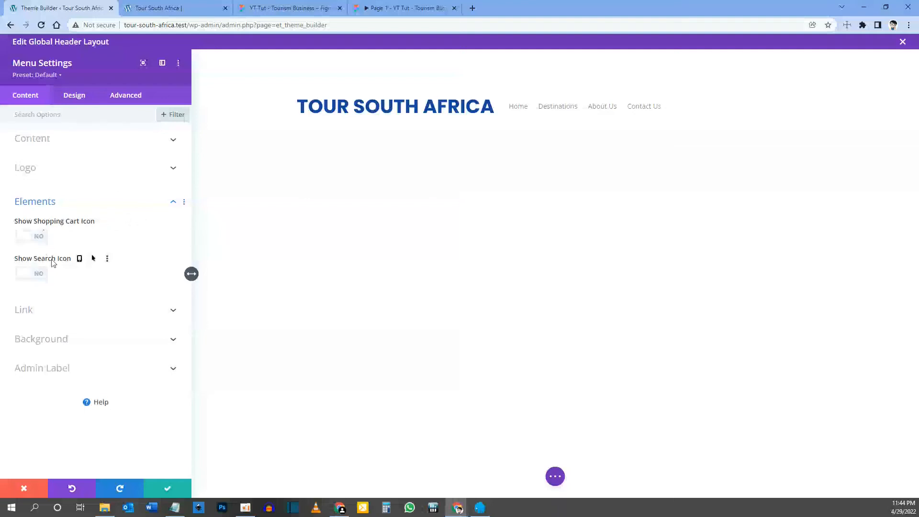
click(404, 7)
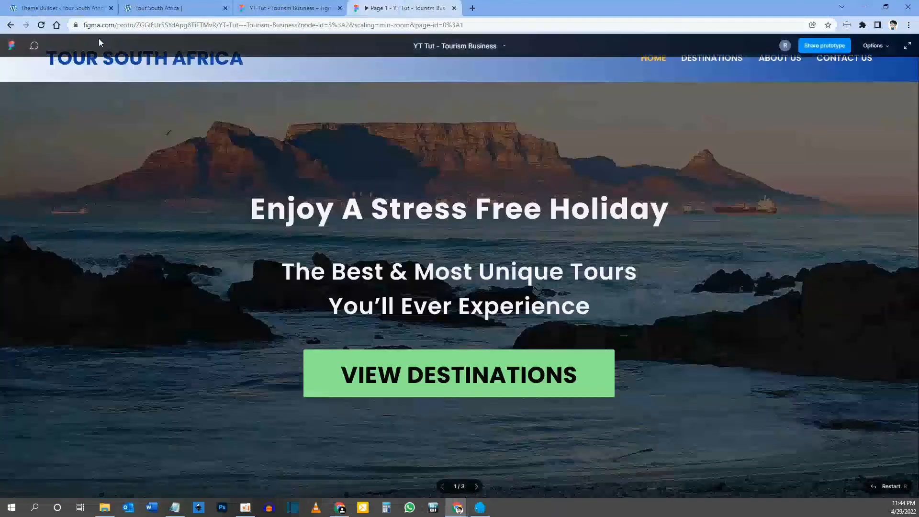
click(64, 7)
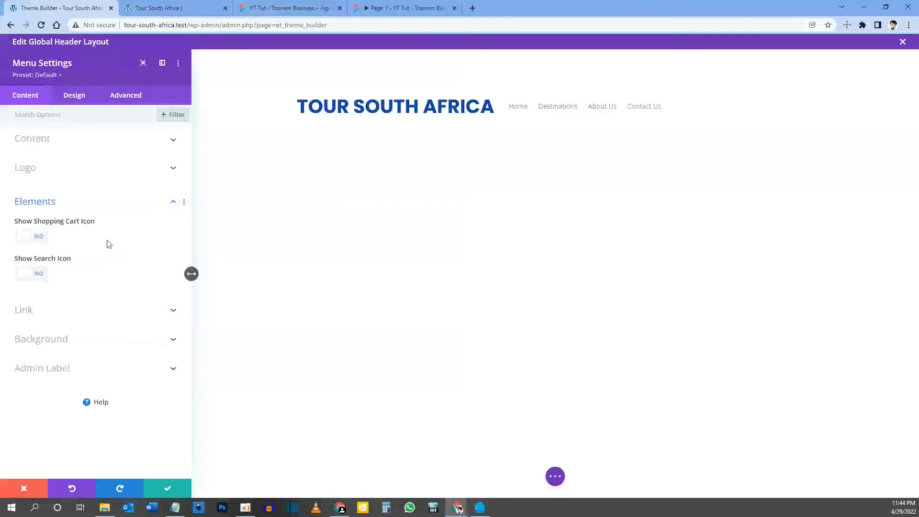
click(50, 315)
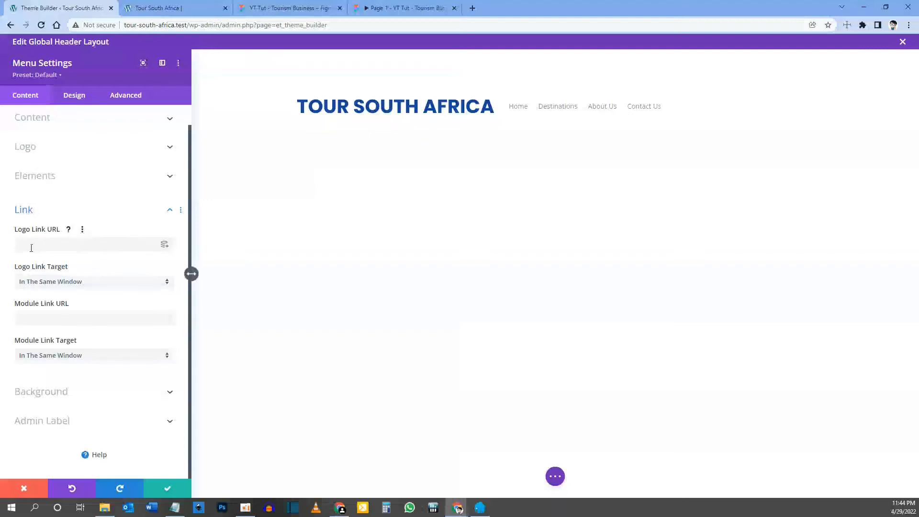
click(52, 242)
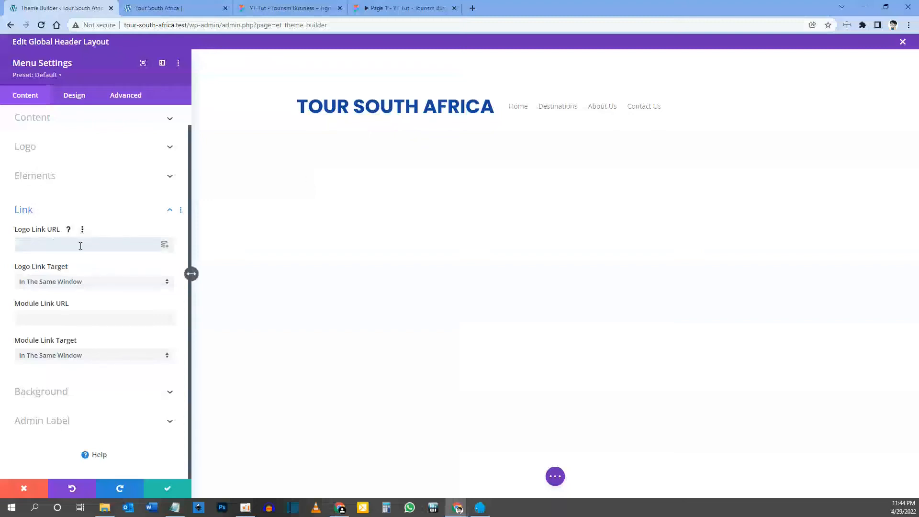
click(164, 246)
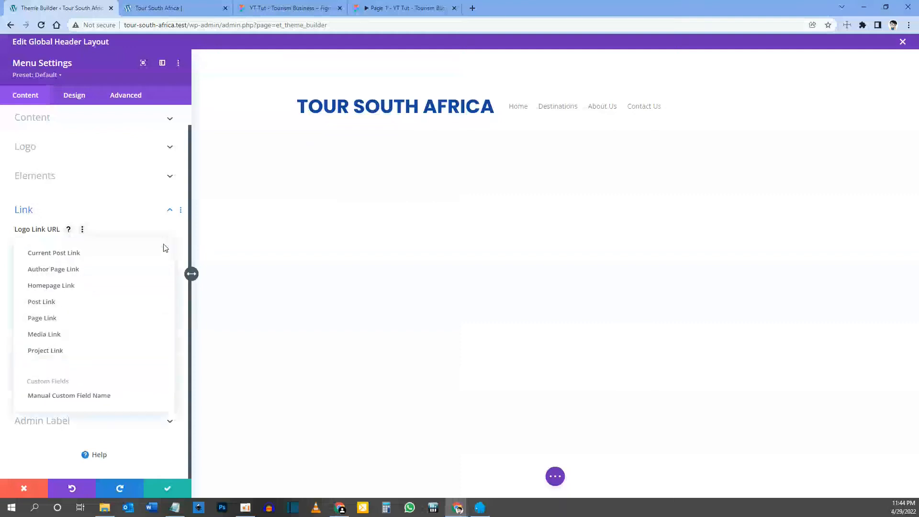
click(61, 288)
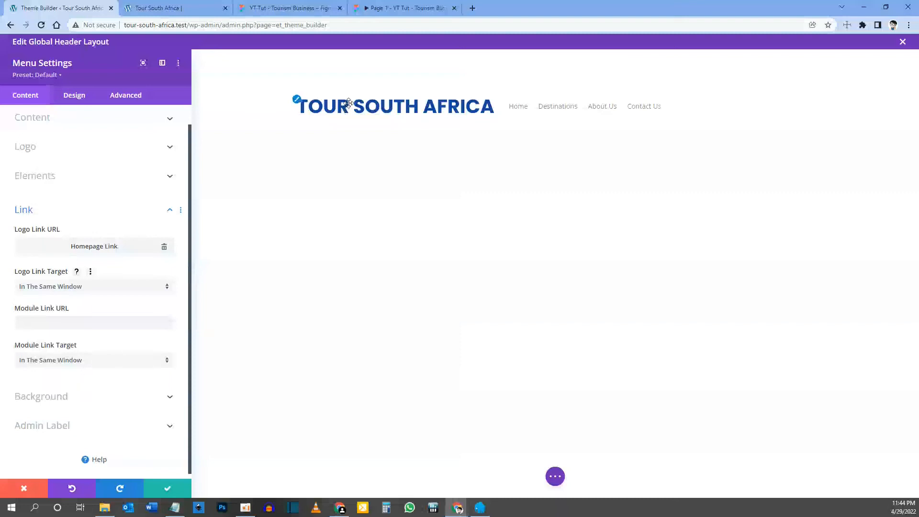
click(52, 149)
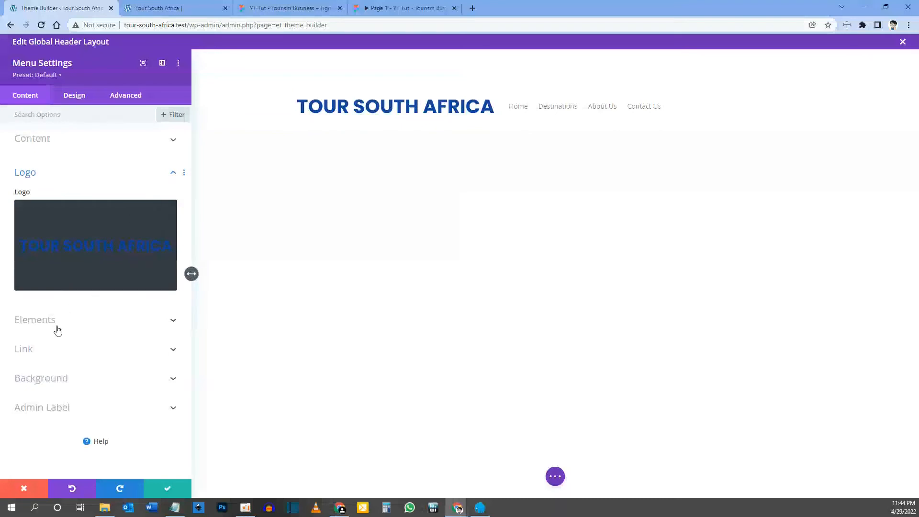
click(43, 353)
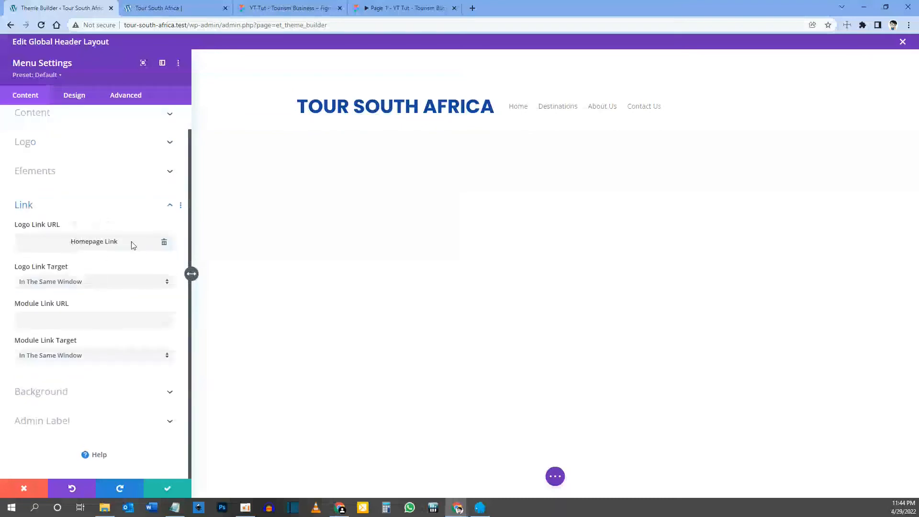
Step: Remove the menu module's background color and check the header background in the Figma prototype
click(39, 395)
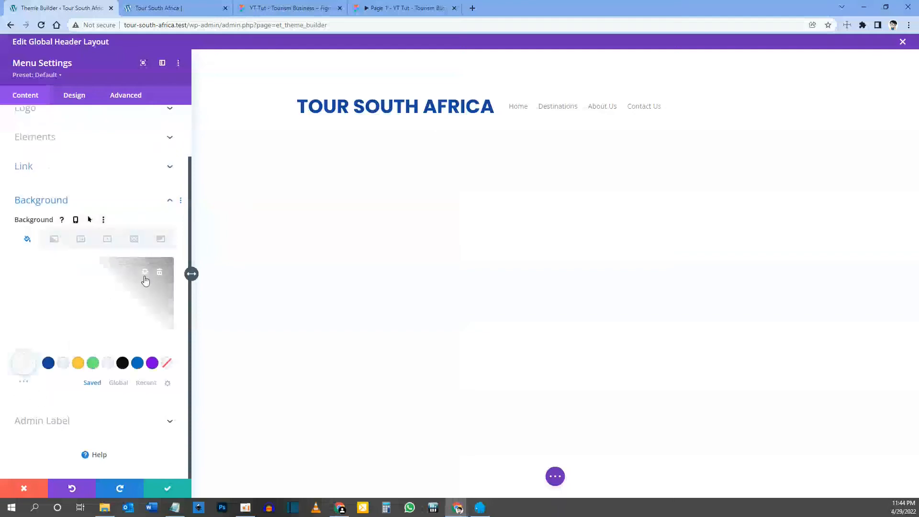
click(159, 275)
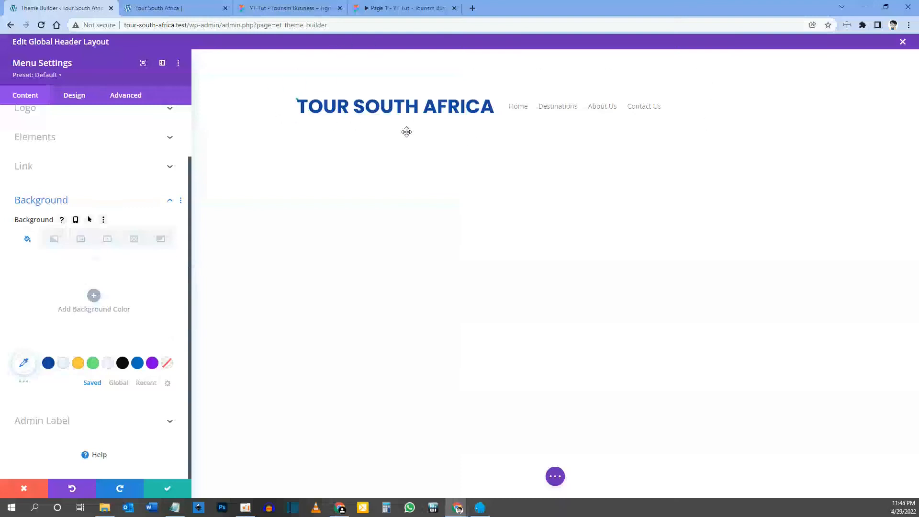
click(393, 8)
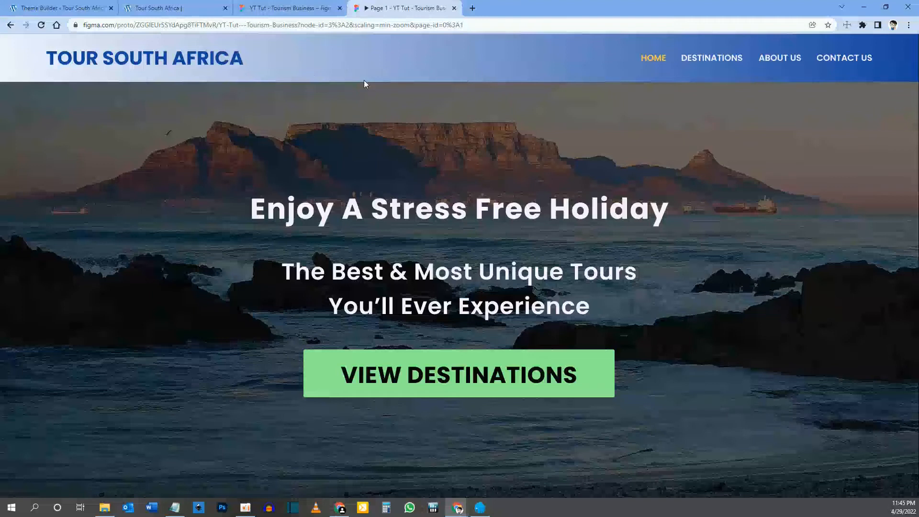
click(60, 7)
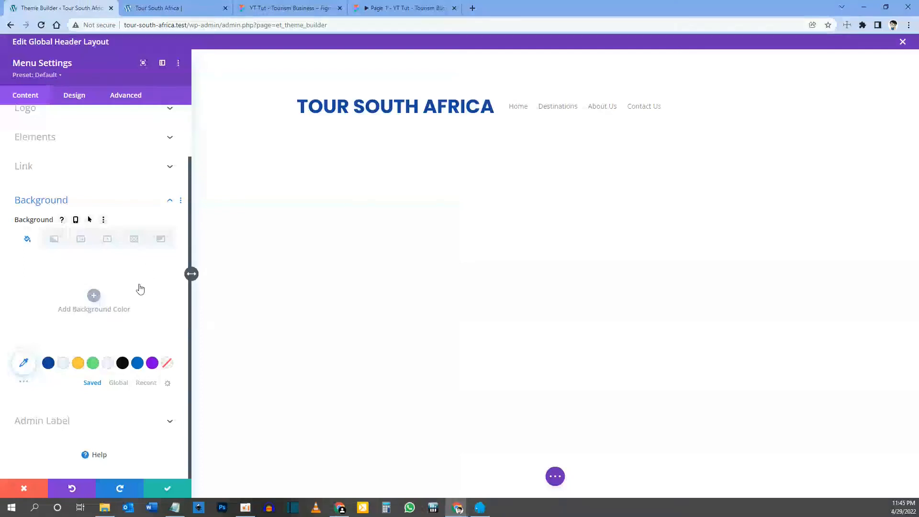
Step: Check the menu styling in the Figma prototype and set the menu module's active link color to the saved yellow #fdca40
click(75, 96)
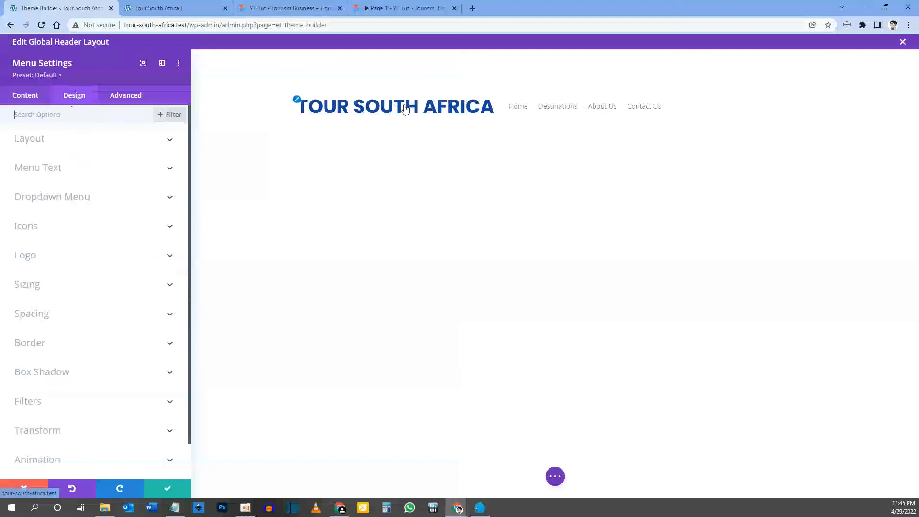
click(407, 8)
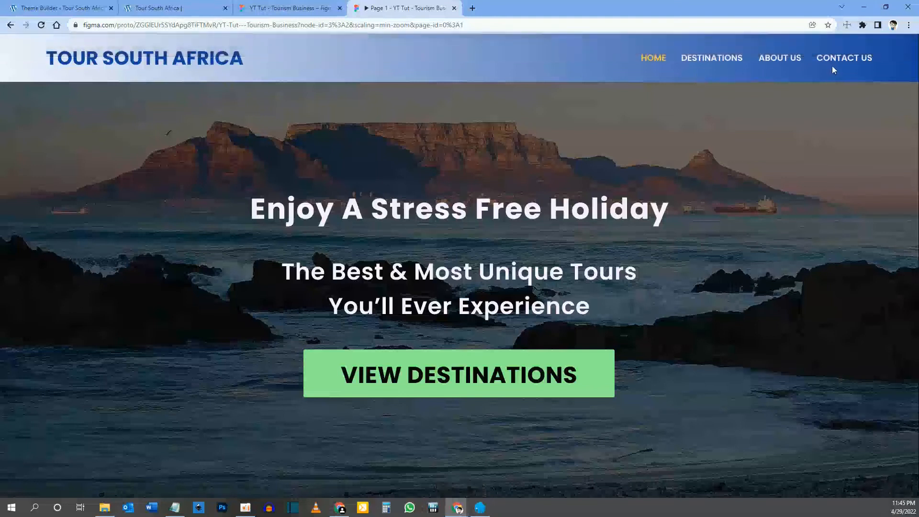
click(60, 8)
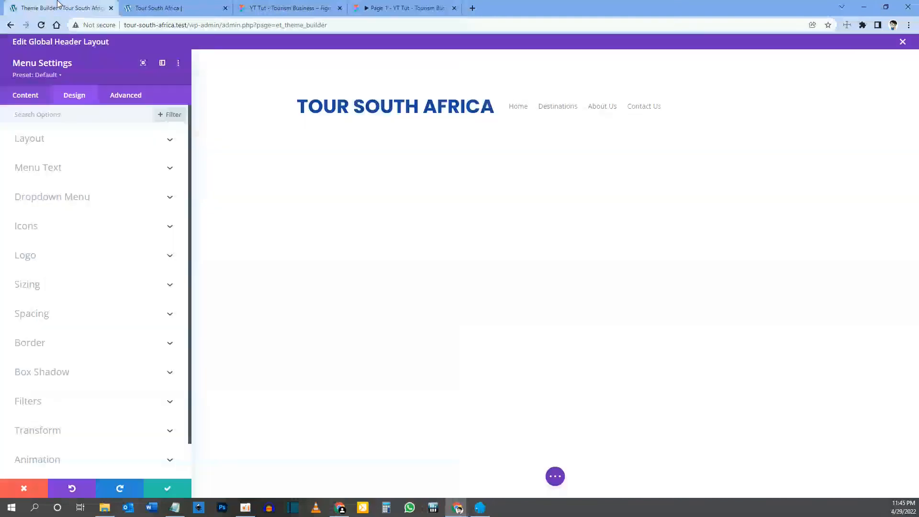
click(57, 169)
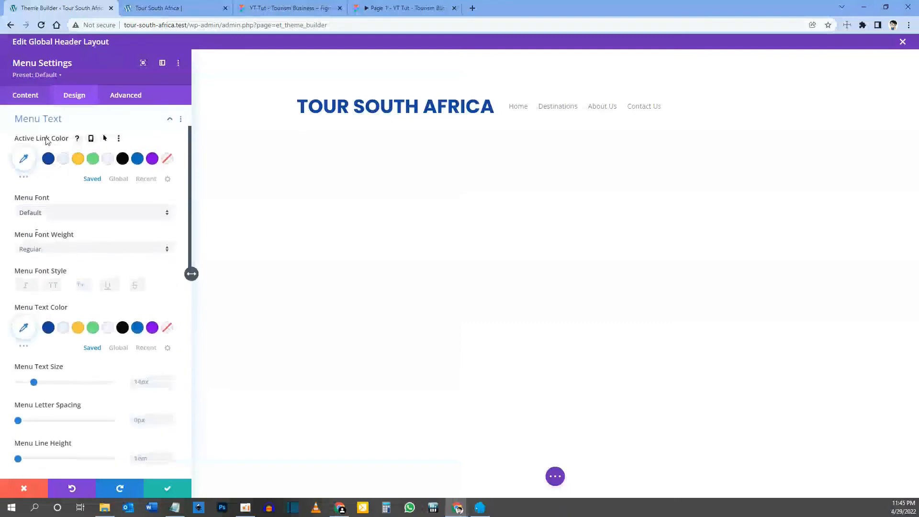
click(391, 5)
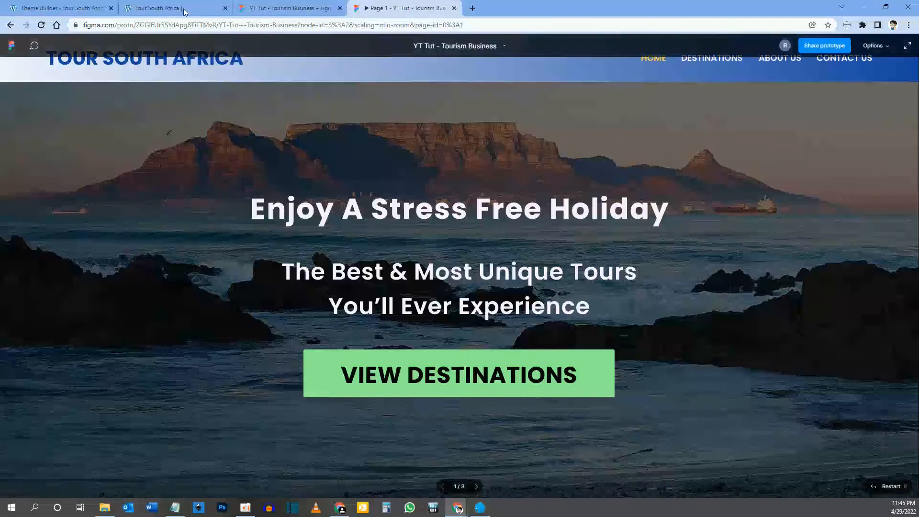
click(57, 7)
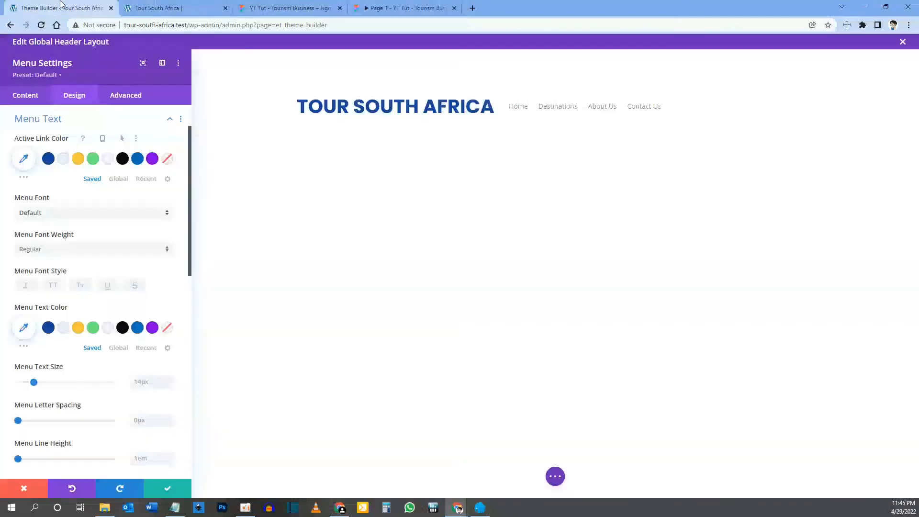
click(78, 161)
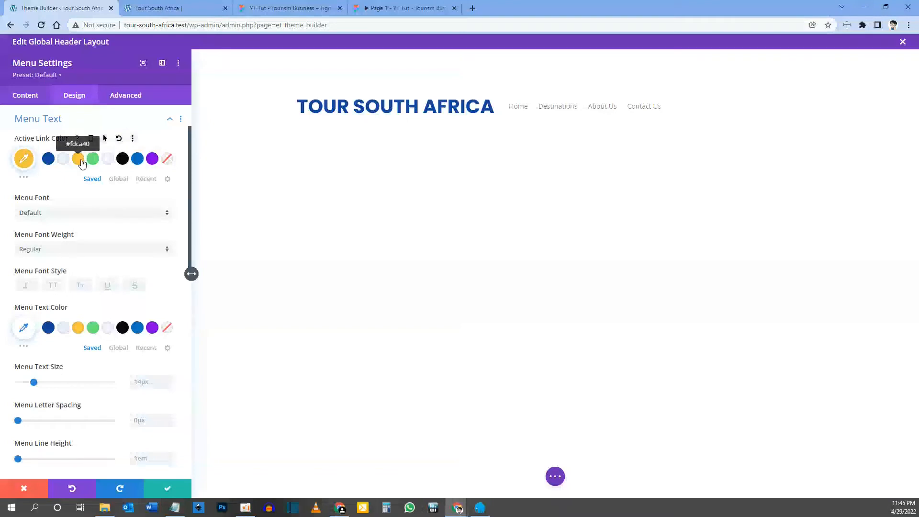
Step: Set the menu font to Poppins with a Bold font weight
click(48, 213)
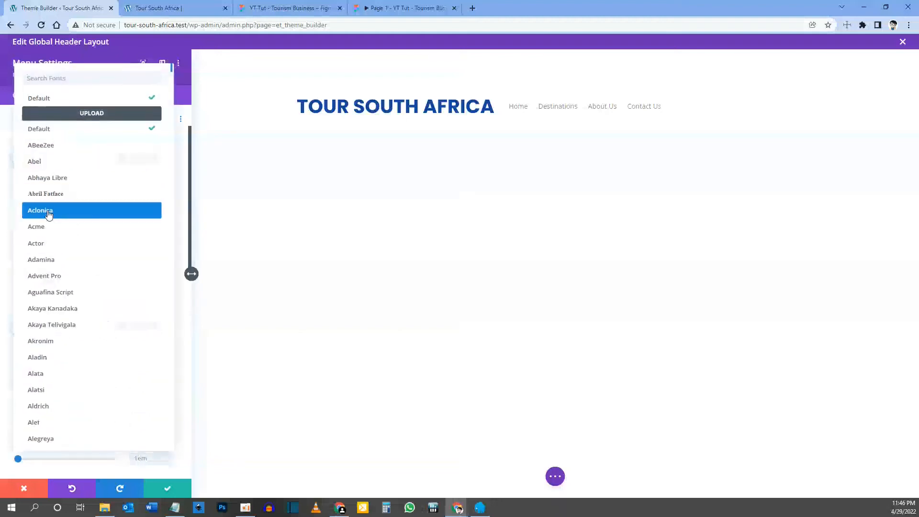
text(poppin)
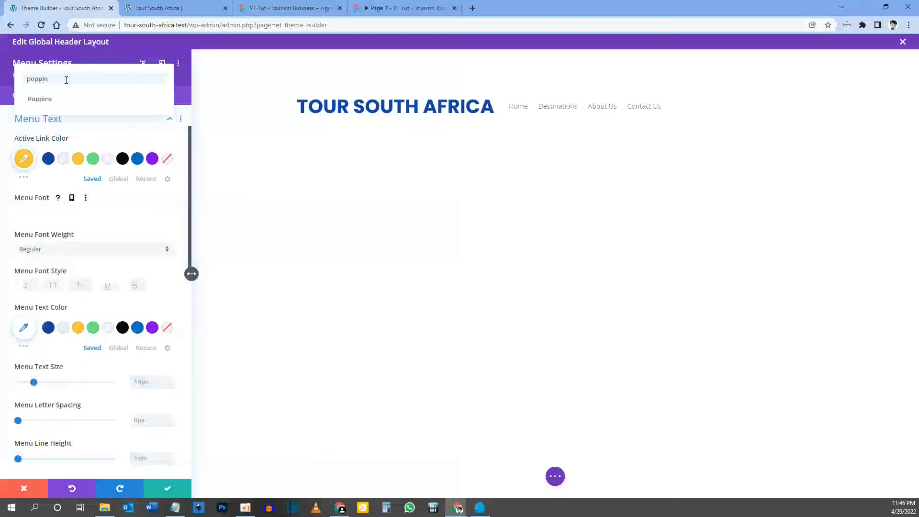
click(59, 98)
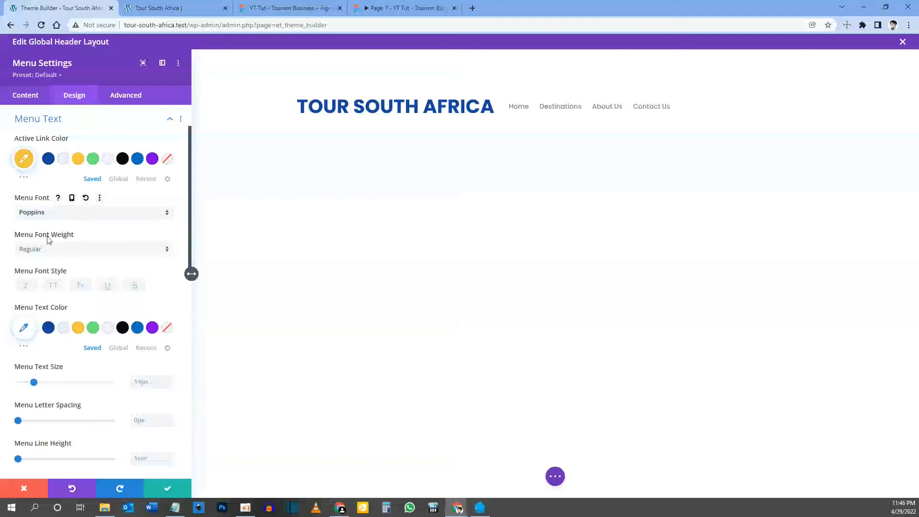
click(57, 252)
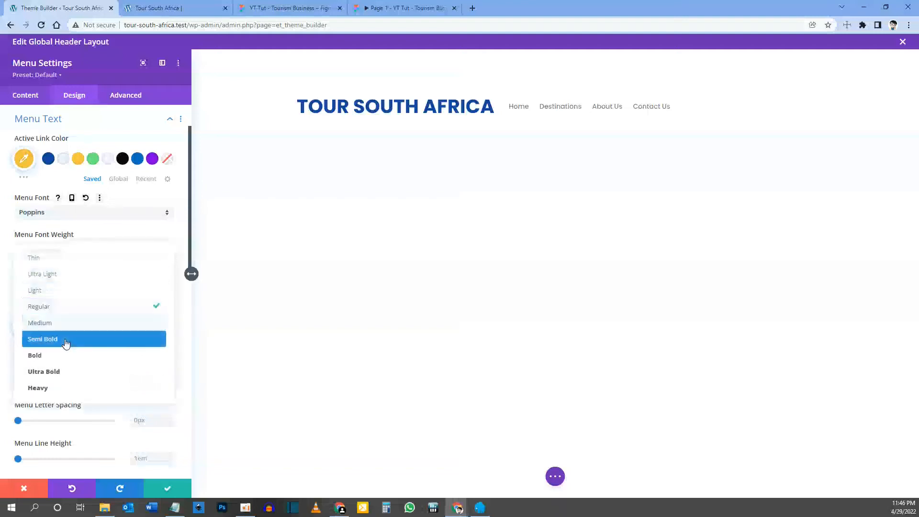
click(65, 354)
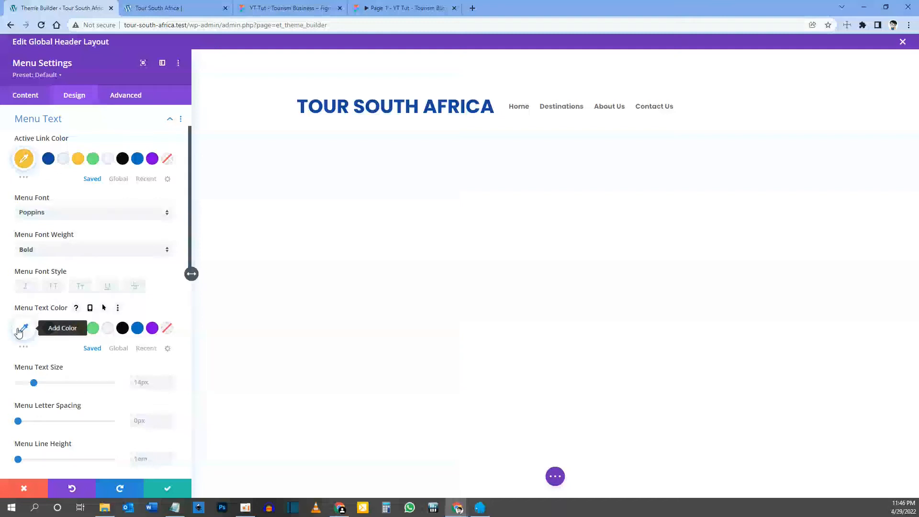
Step: Check the menu link colors in the Figma prototype and set the menu text color to the saved off-white
click(397, 7)
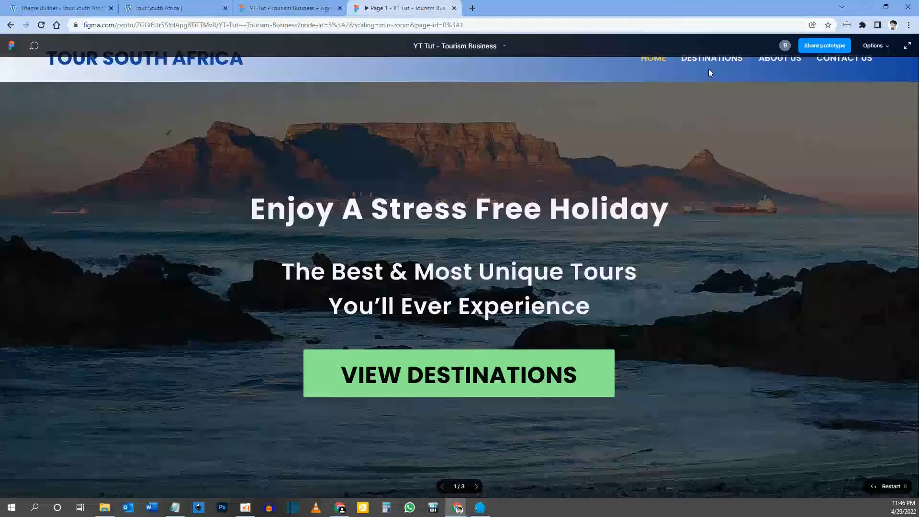
click(72, 7)
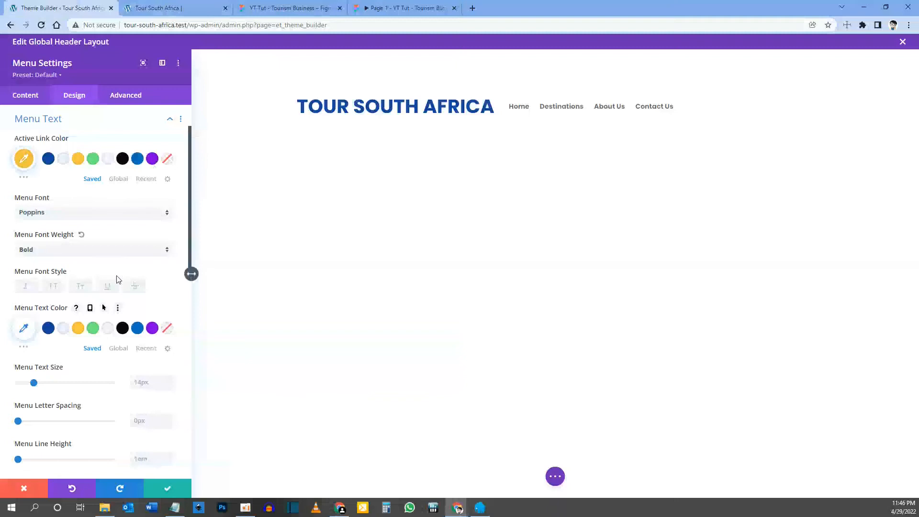
click(109, 331)
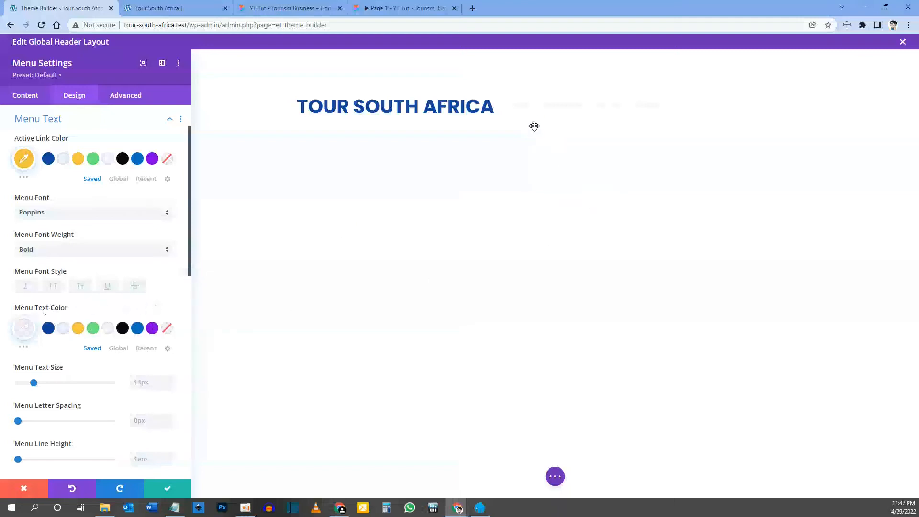
Step: Compare with the Figma prototype and set the menu text's hover color to the saved yellow, then return to the default state
click(431, 8)
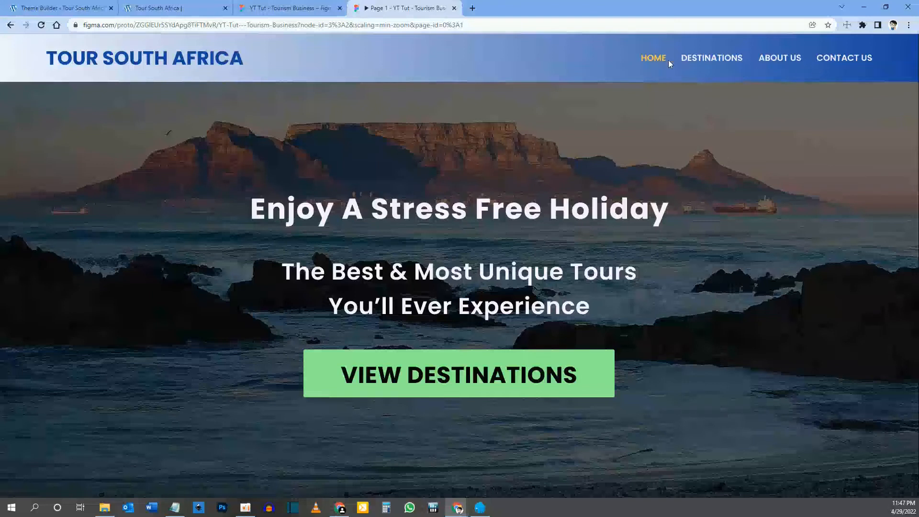
click(22, 7)
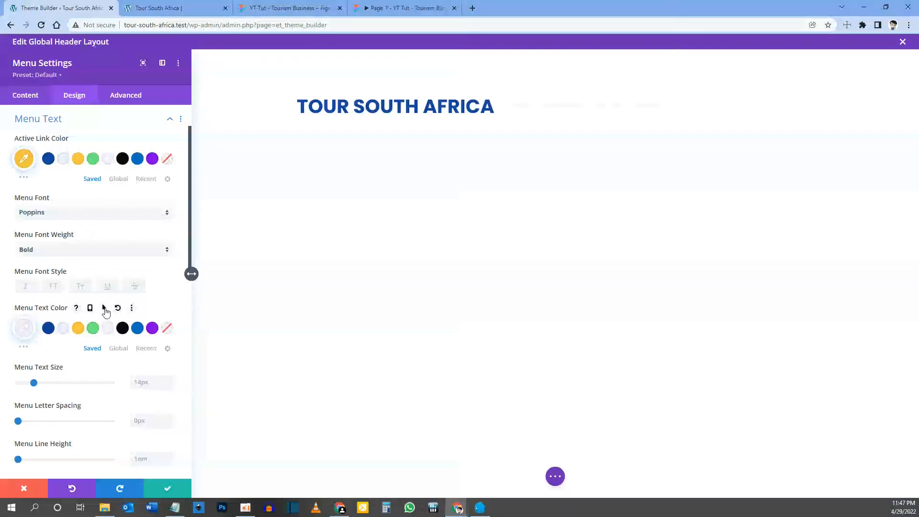
click(104, 308)
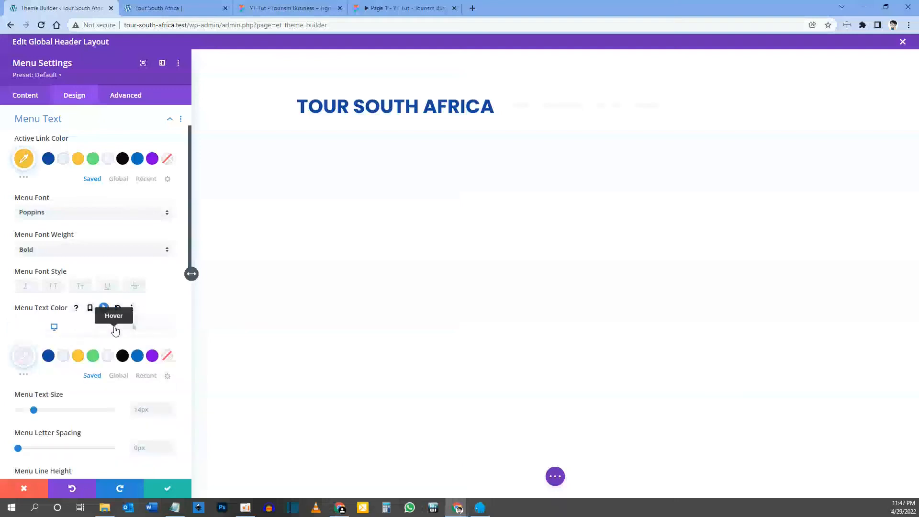
click(132, 330)
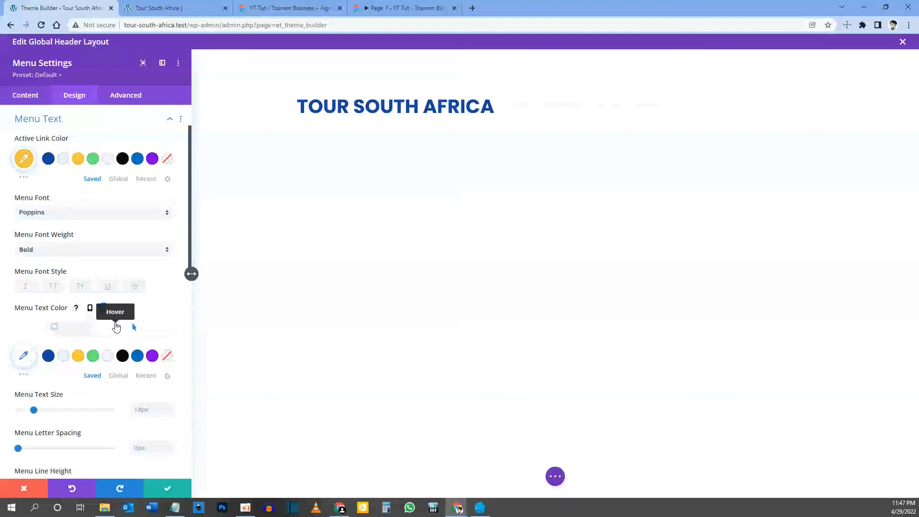
click(78, 356)
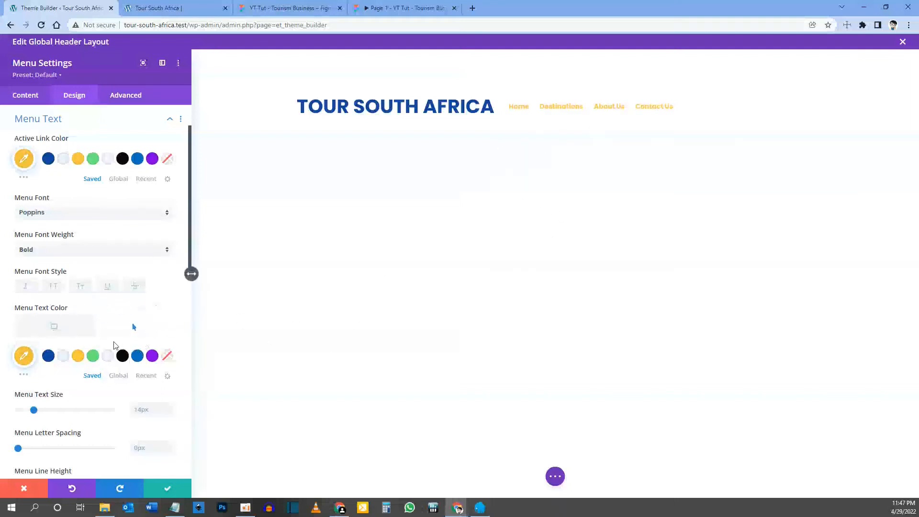
click(55, 328)
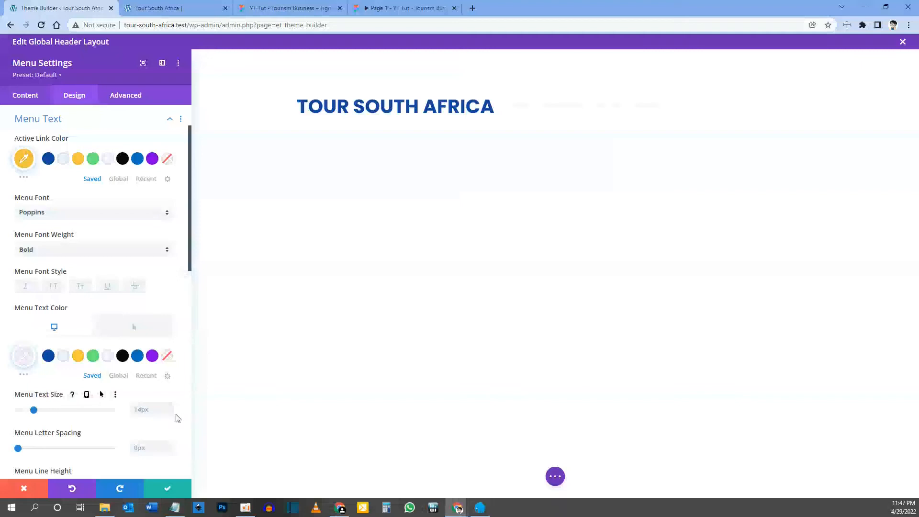
Step: Set the menu text size to 18px on desktop, 16px on tablet and 14px on phone
click(142, 407)
text(18px)
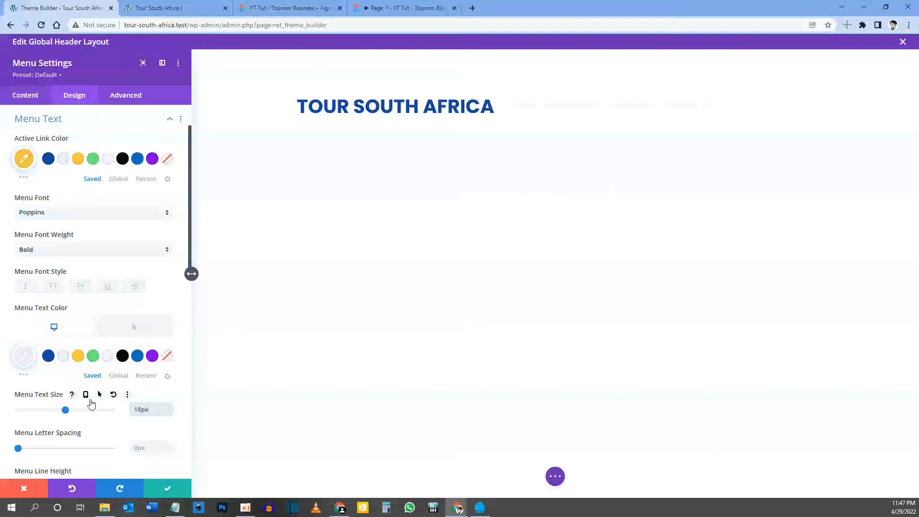
click(86, 395)
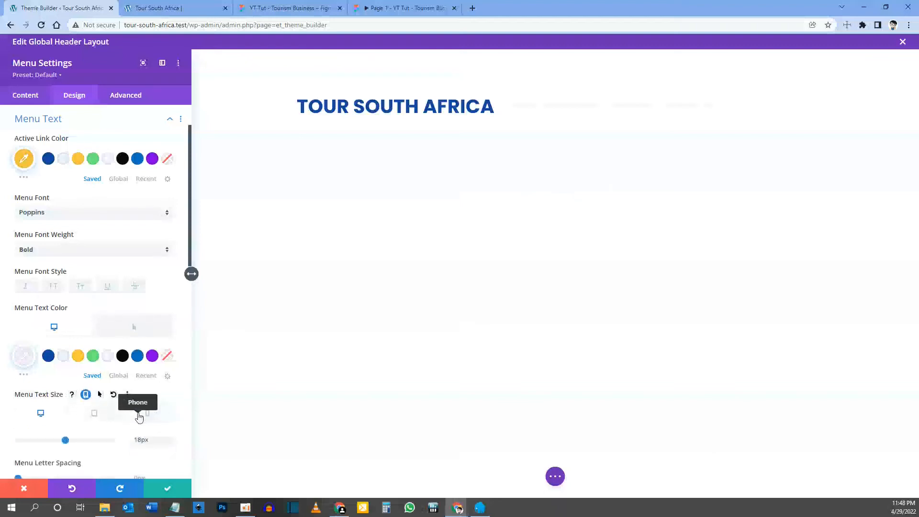
click(96, 415)
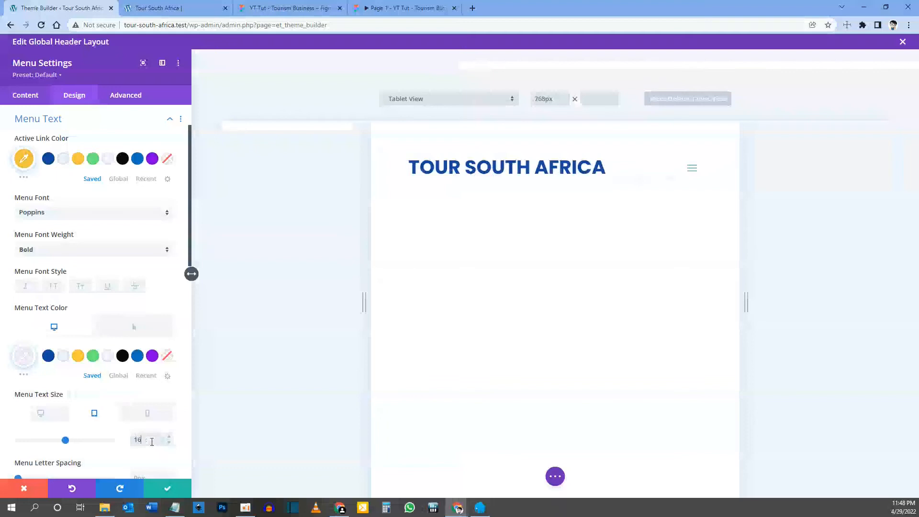
click(152, 441)
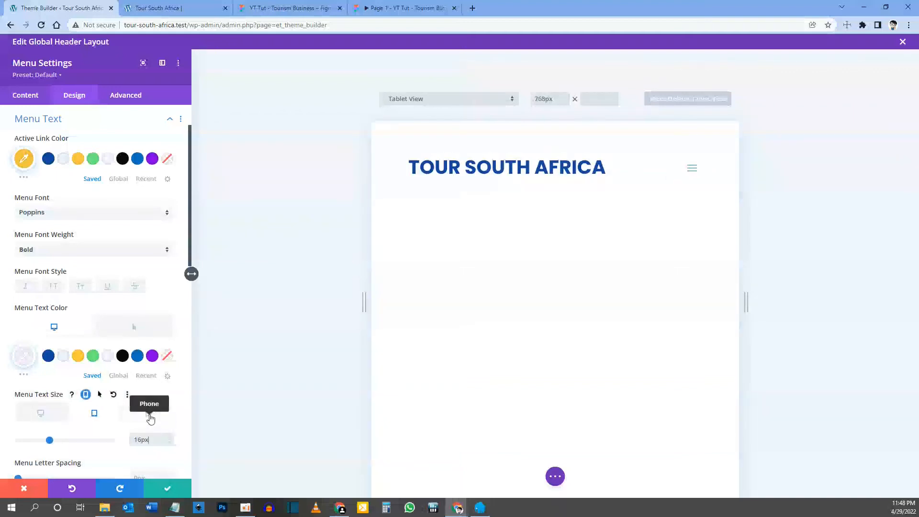
click(150, 418)
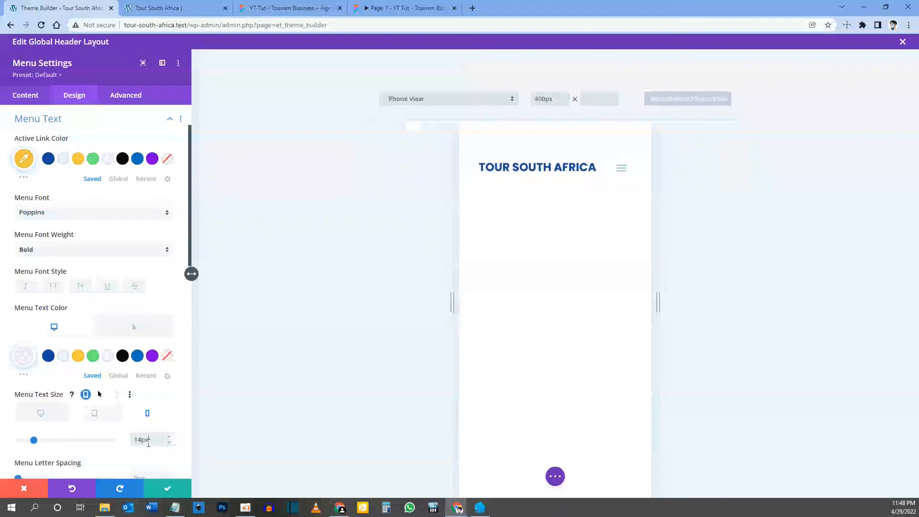
Step: Review the remaining menu text options, return the text size to the desktop view and save the menu module settings
scroll(110, 349, down, 4)
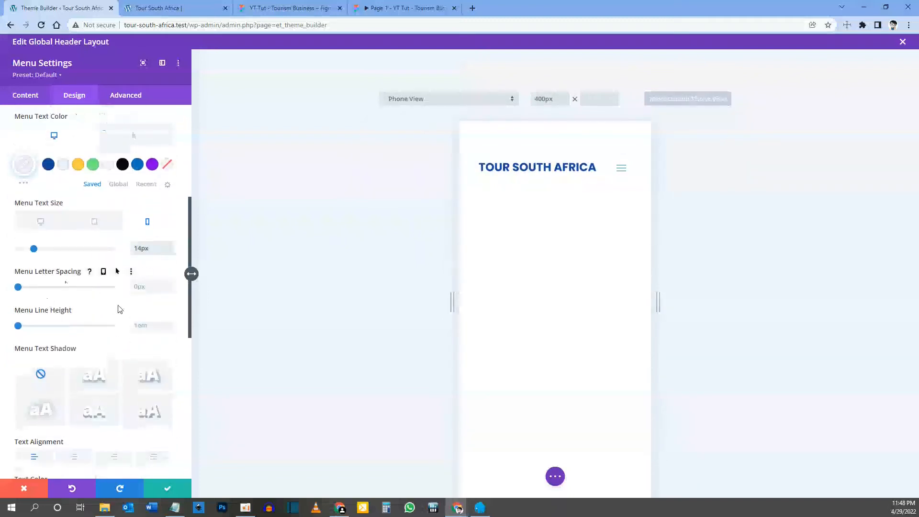
scroll(51, 309, down, 1)
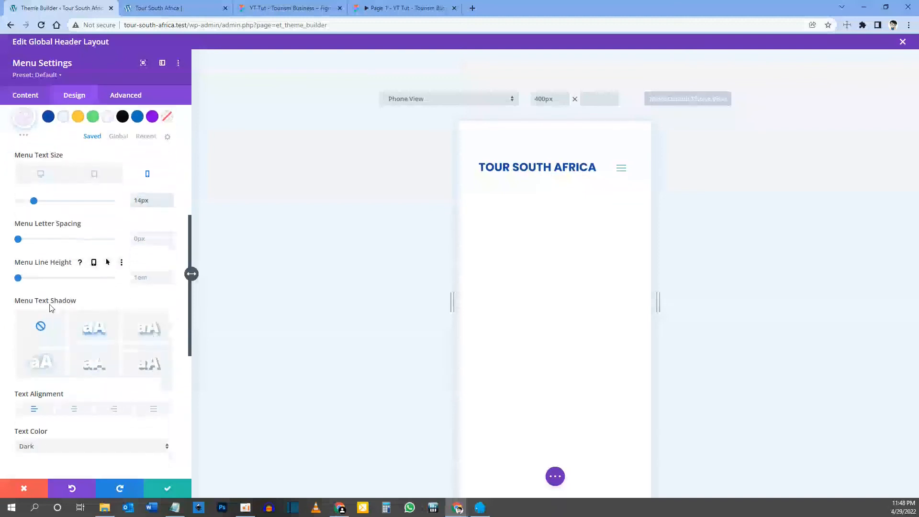
scroll(61, 309, down, 2)
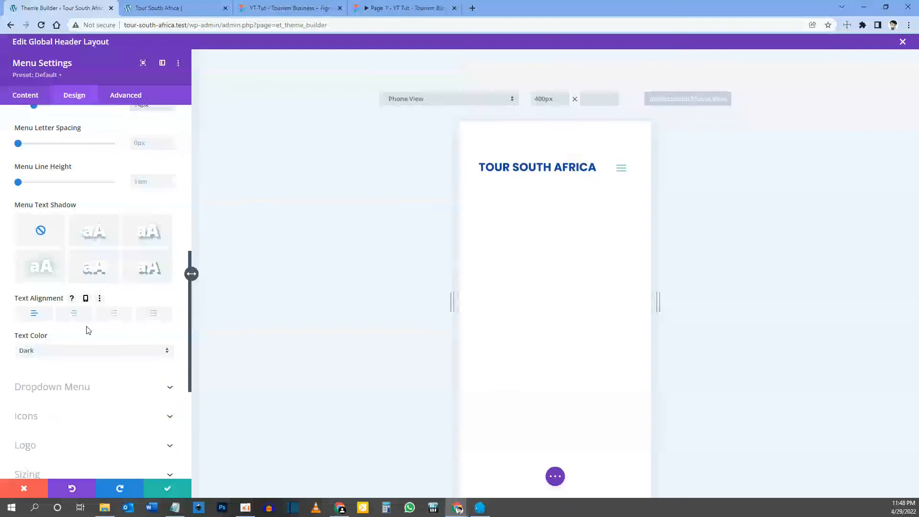
scroll(103, 287, up, 3)
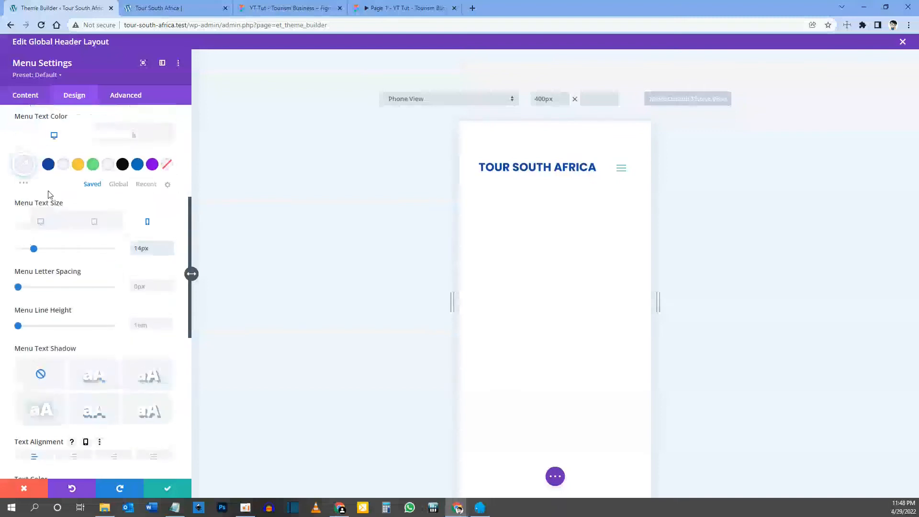
click(43, 218)
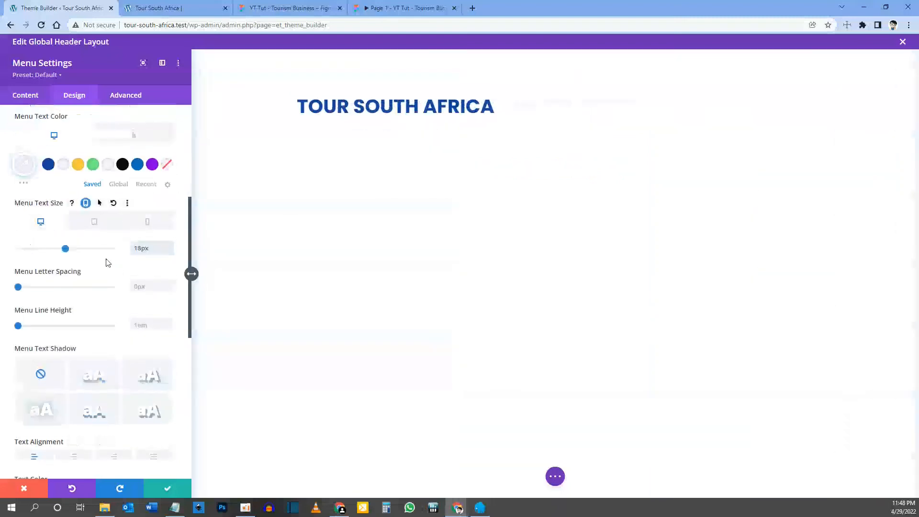
scroll(109, 262, down, 1)
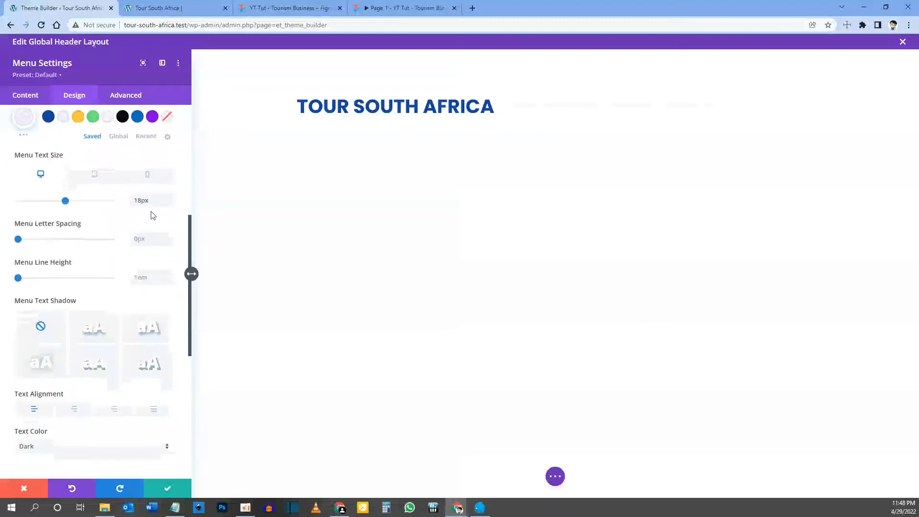
click(166, 489)
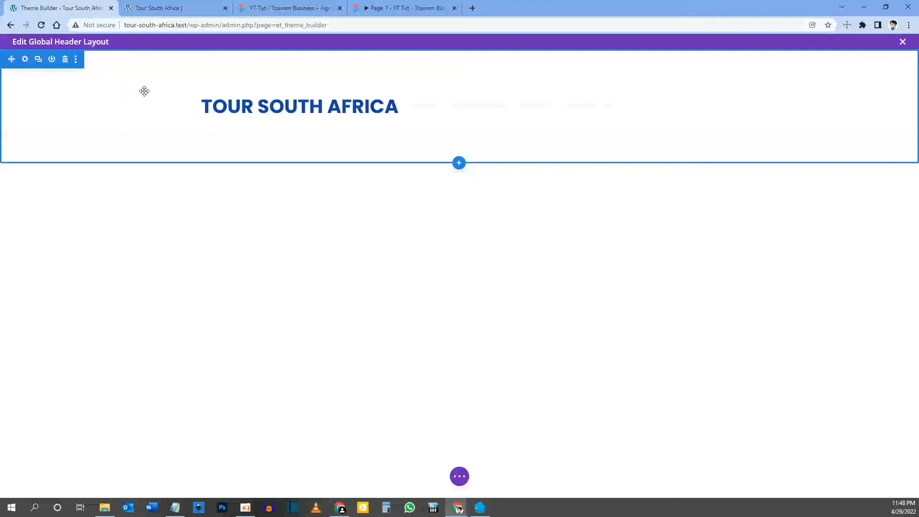
mouse_move(232, 104)
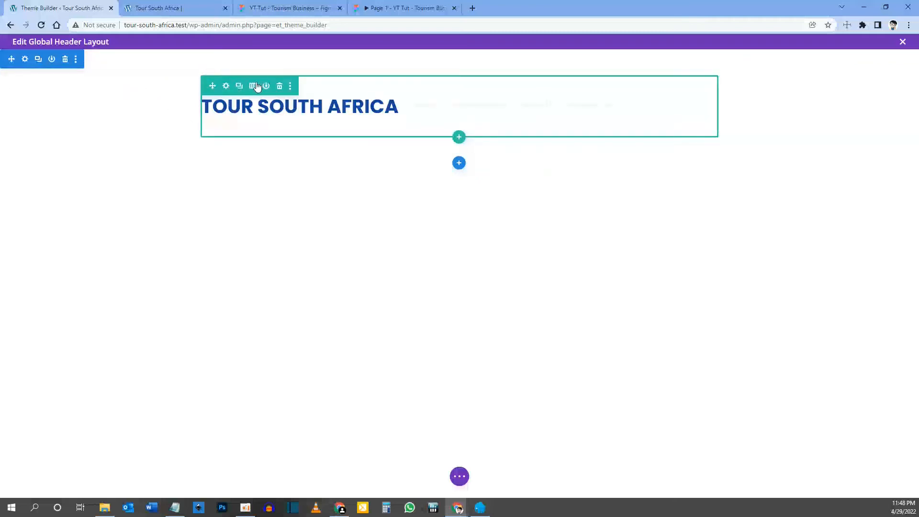
mouse_move(440, 98)
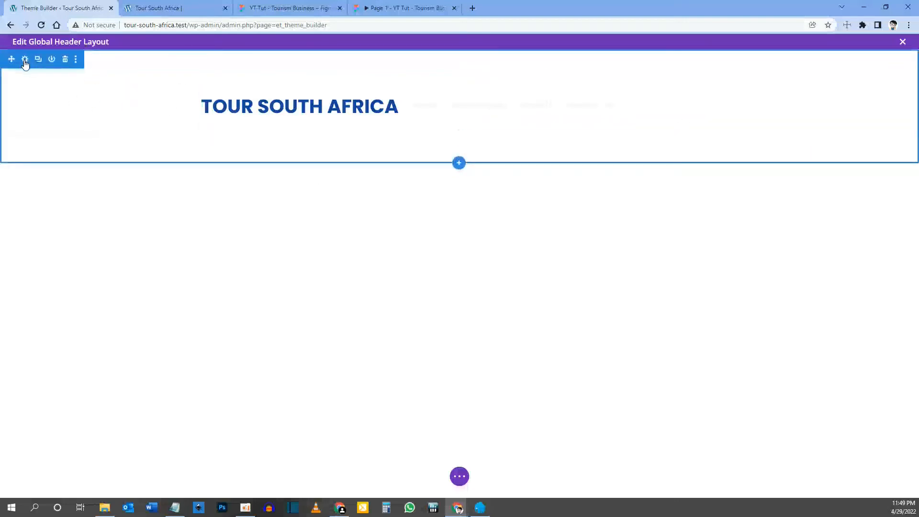
Step: Try the saved dark blue as the header section's background color, remove it and add a background gradient instead
click(25, 59)
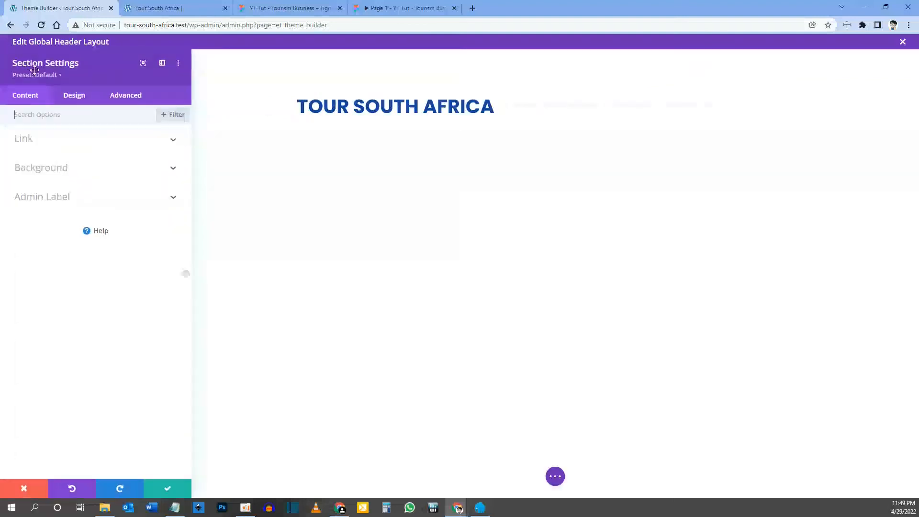
click(62, 166)
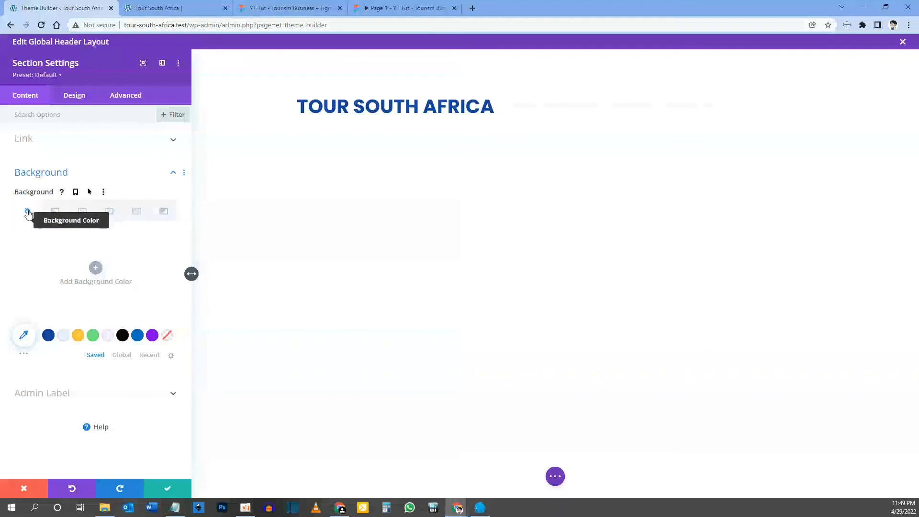
click(47, 335)
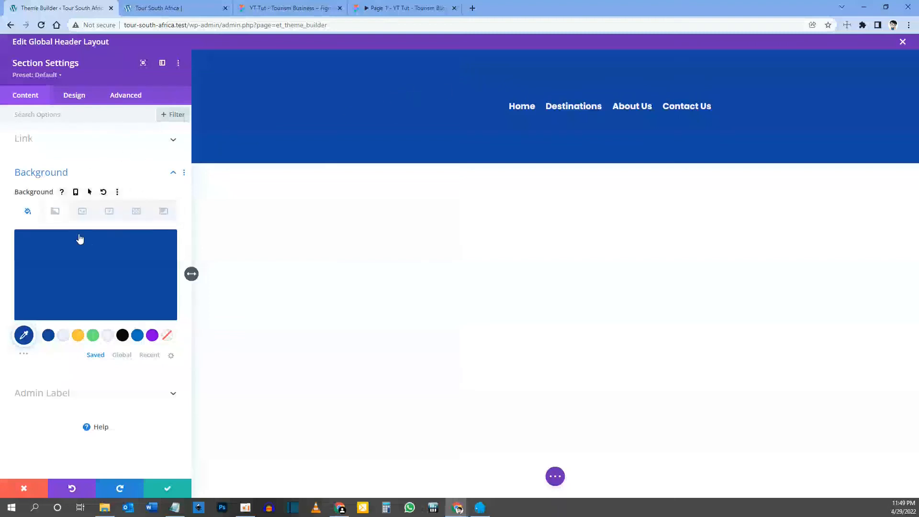
click(162, 245)
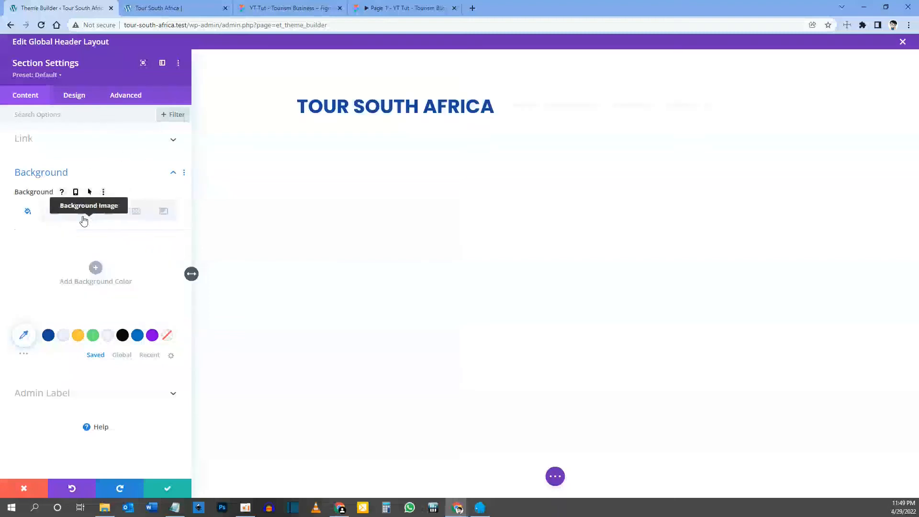
click(55, 213)
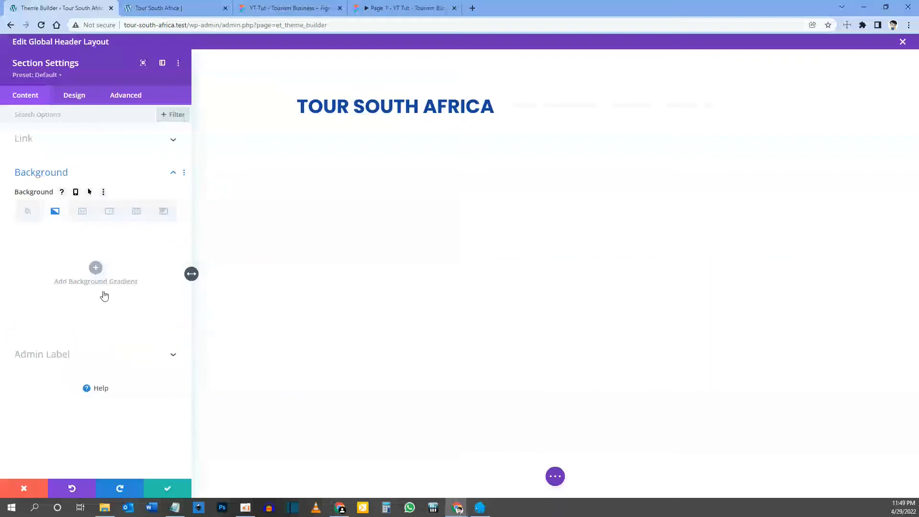
click(96, 267)
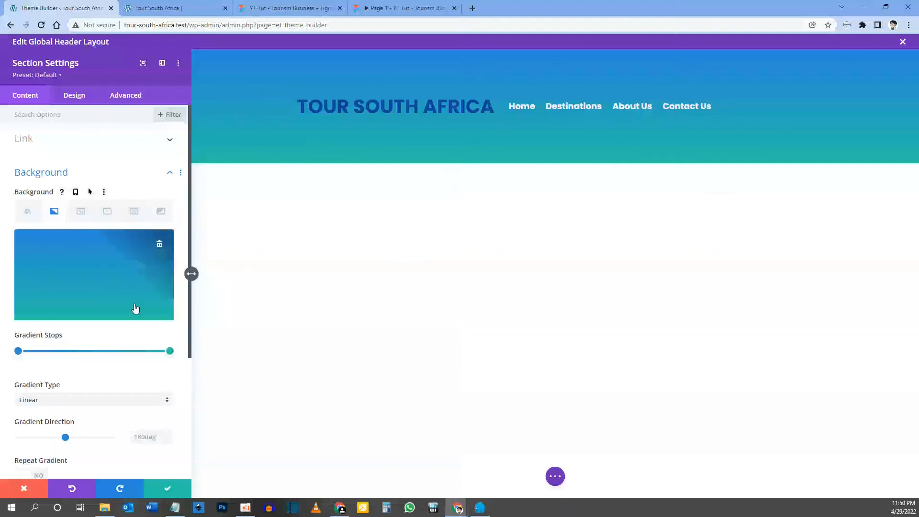
Step: Check the header gradient in the Figma prototype and set the gradient's starting stop to the saved off-white #f8f1ff
click(30, 351)
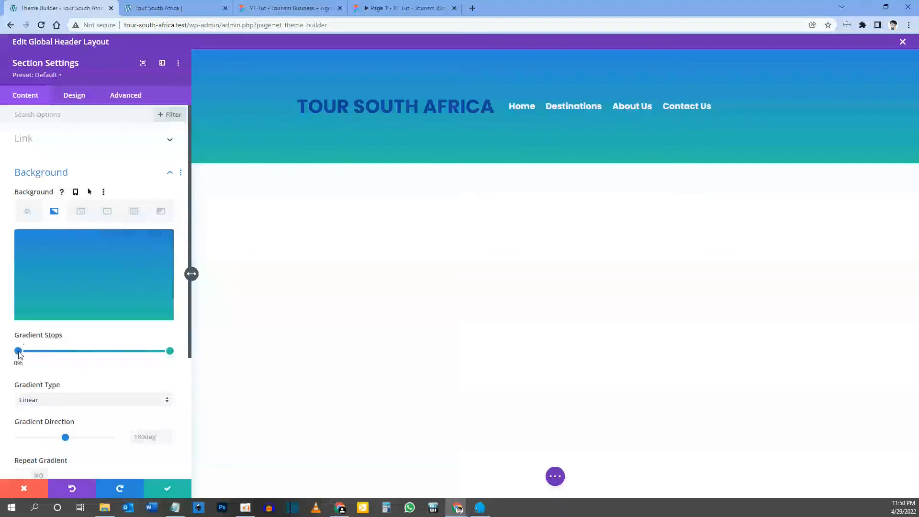
click(18, 351)
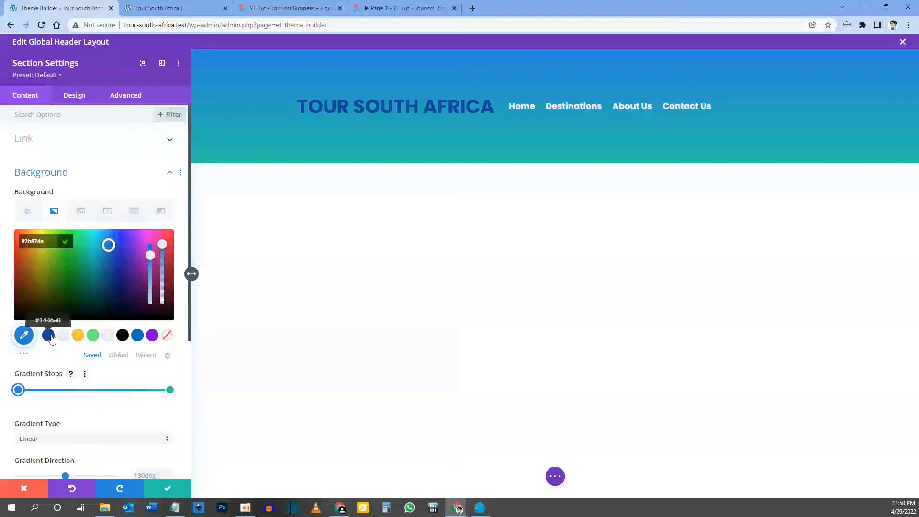
click(383, 7)
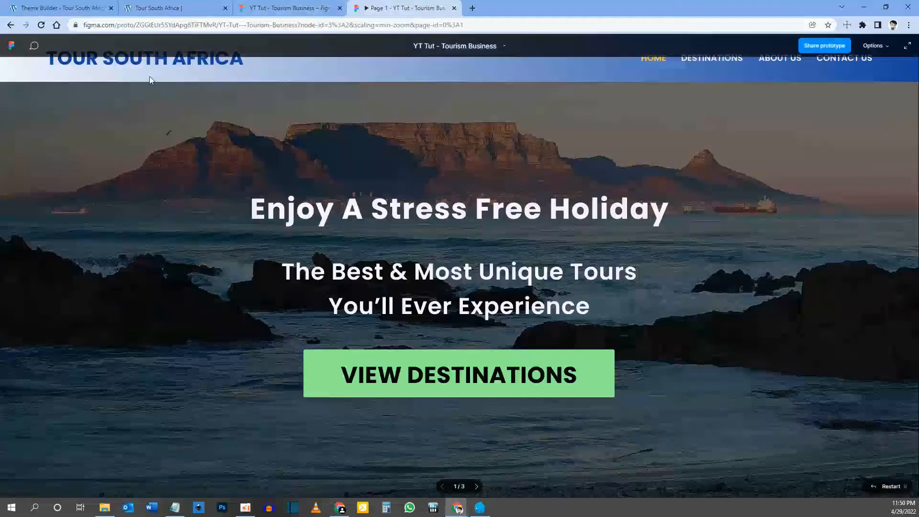
click(65, 8)
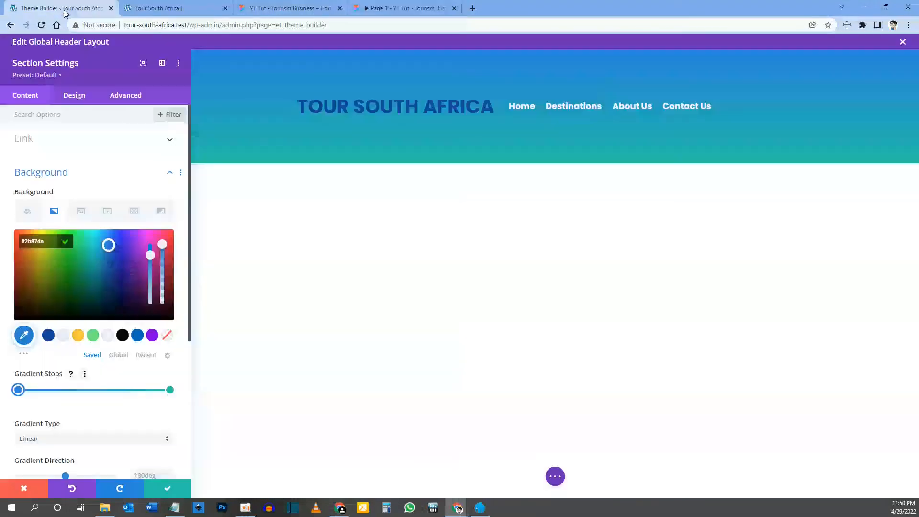
click(106, 335)
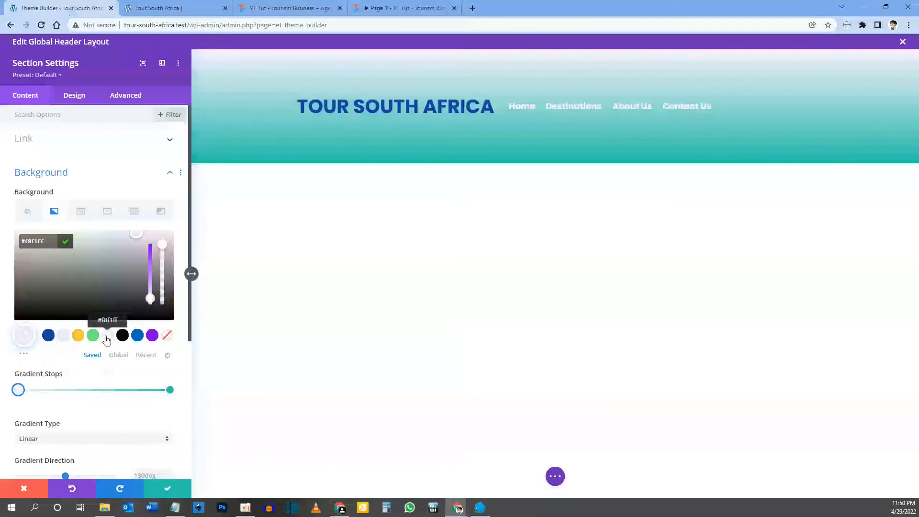
Step: Set the gradient's end stop to the saved blue #1446a0 and the gradient direction to 90deg
click(169, 390)
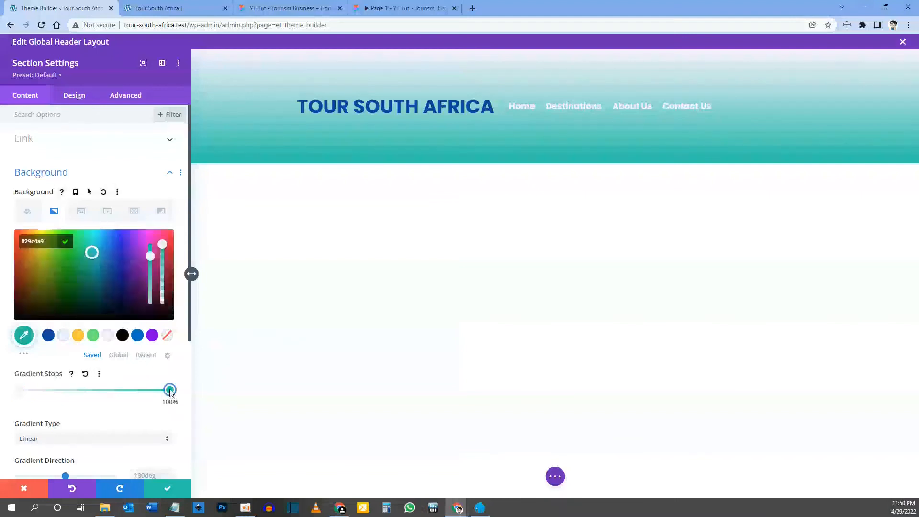
click(48, 335)
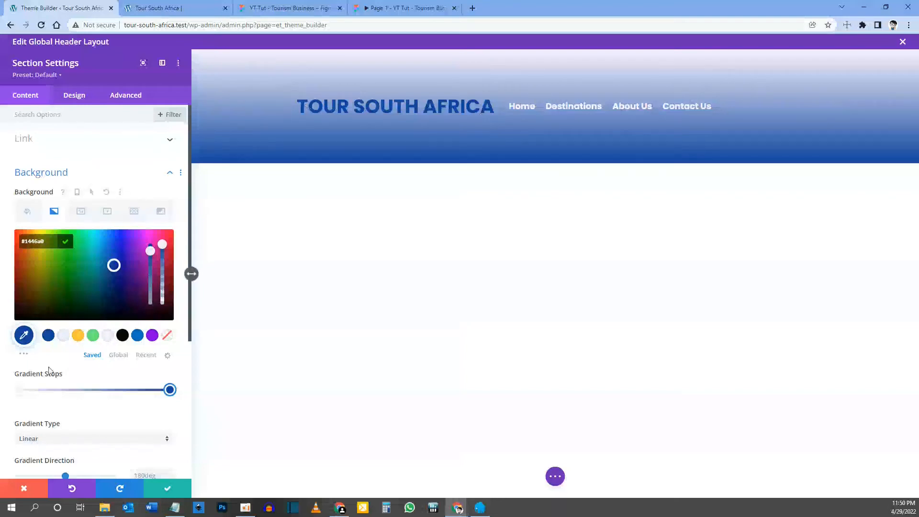
scroll(50, 371, down, 3)
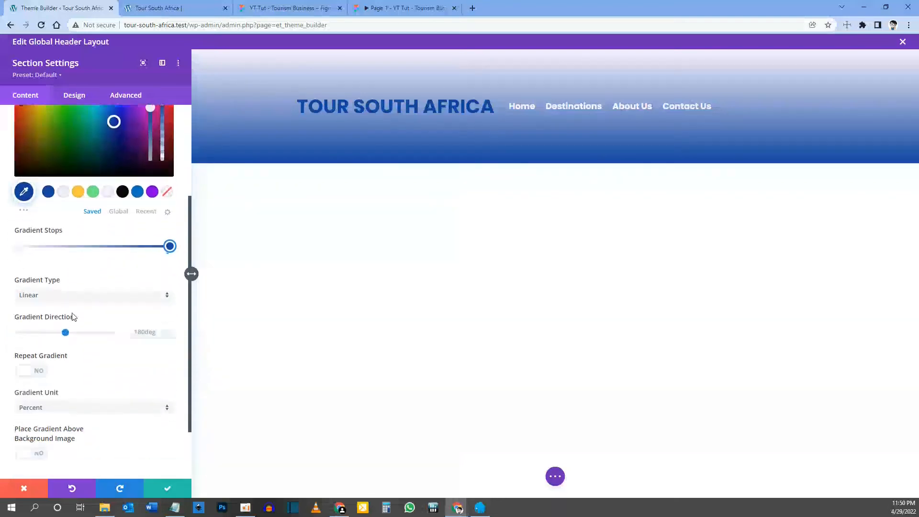
click(153, 332)
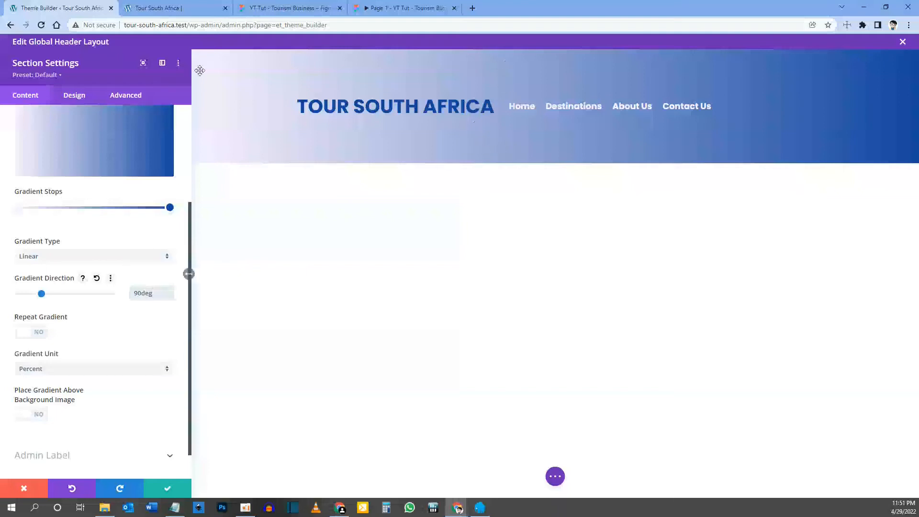
Step: Set the header section's linked top and bottom padding to 0px, compare it with the Figma prototype and save the section settings
click(73, 96)
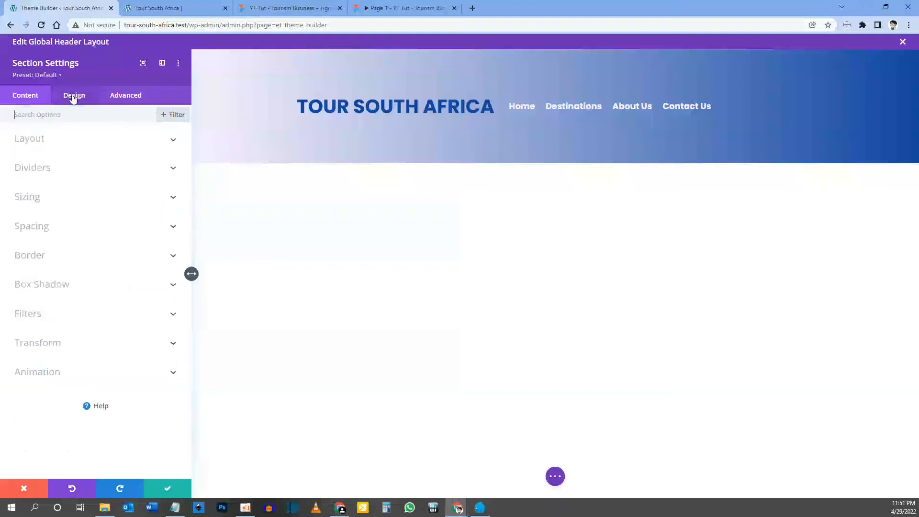
click(32, 225)
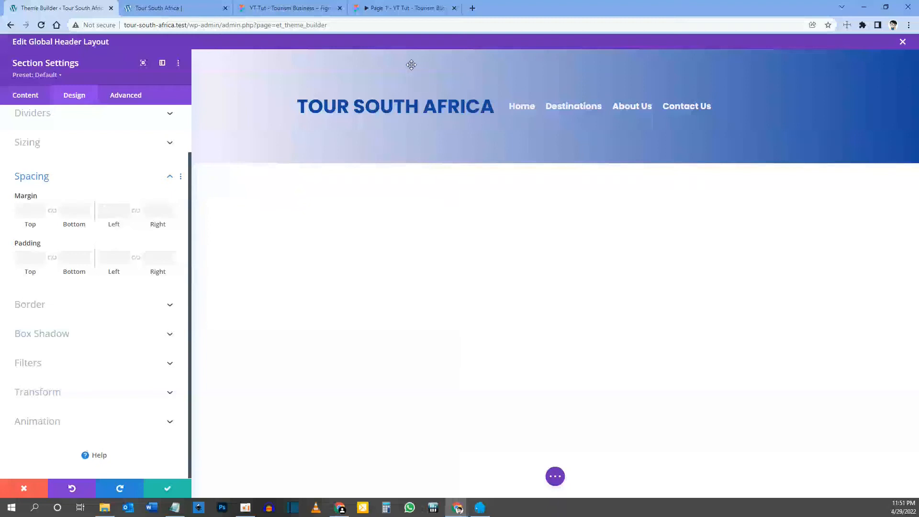
click(52, 260)
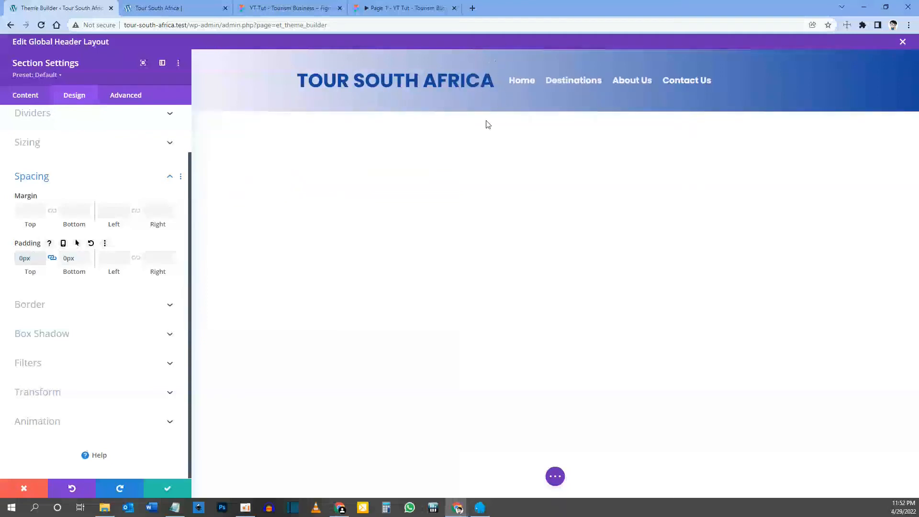
click(424, 7)
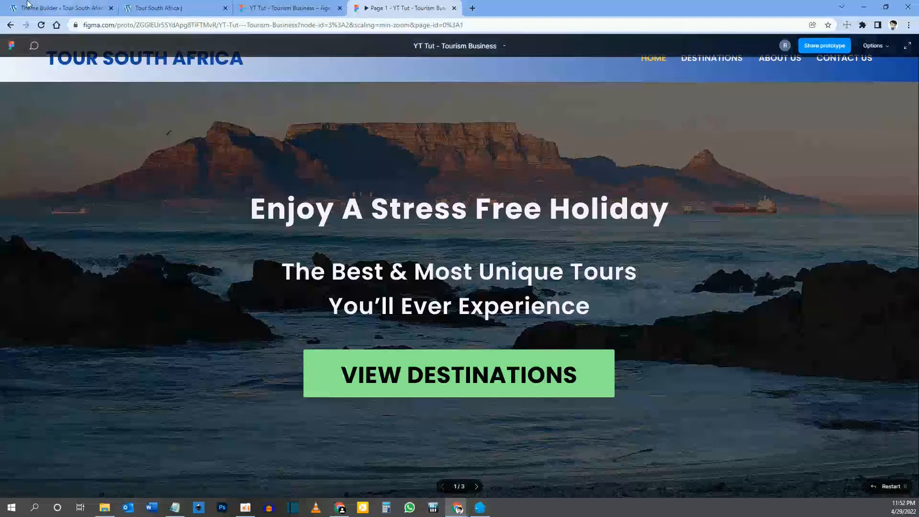
click(56, 8)
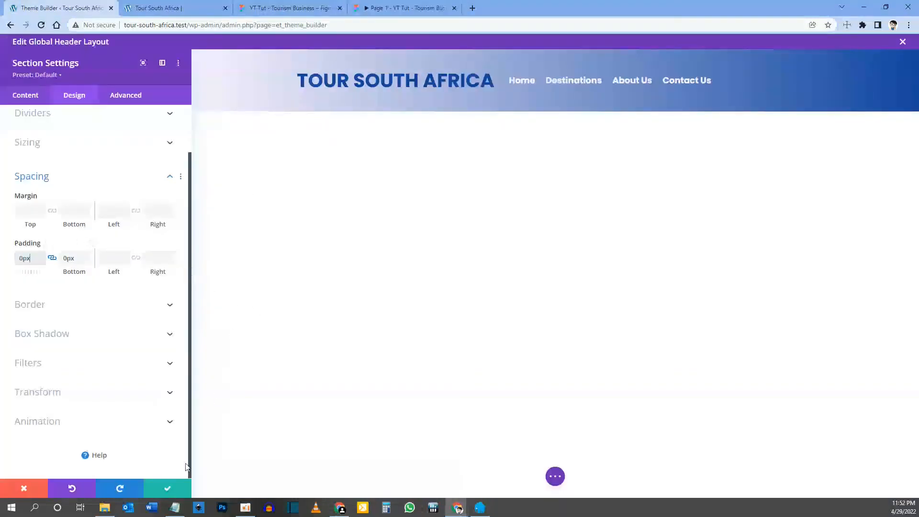
click(172, 489)
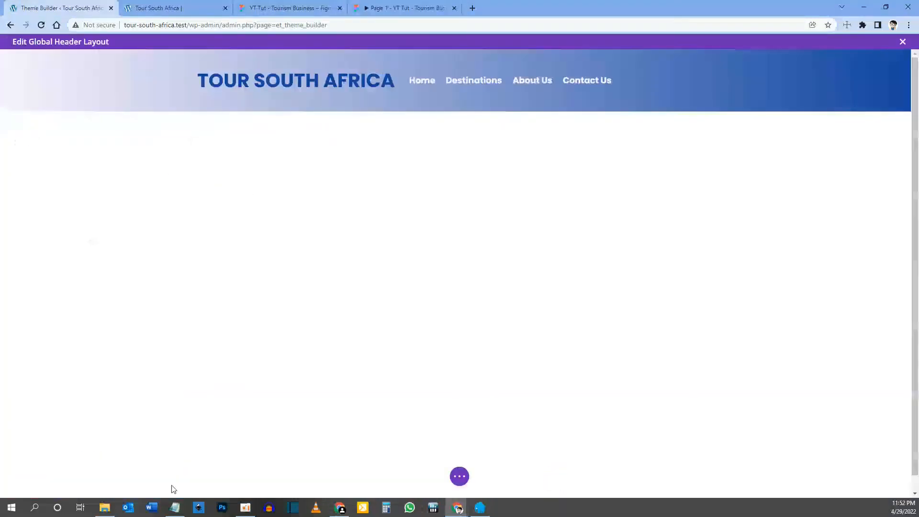
Step: Reopen the menu module's settings, compare with the Figma prototype and set the menu font weight to Medium
mouse_move(390, 82)
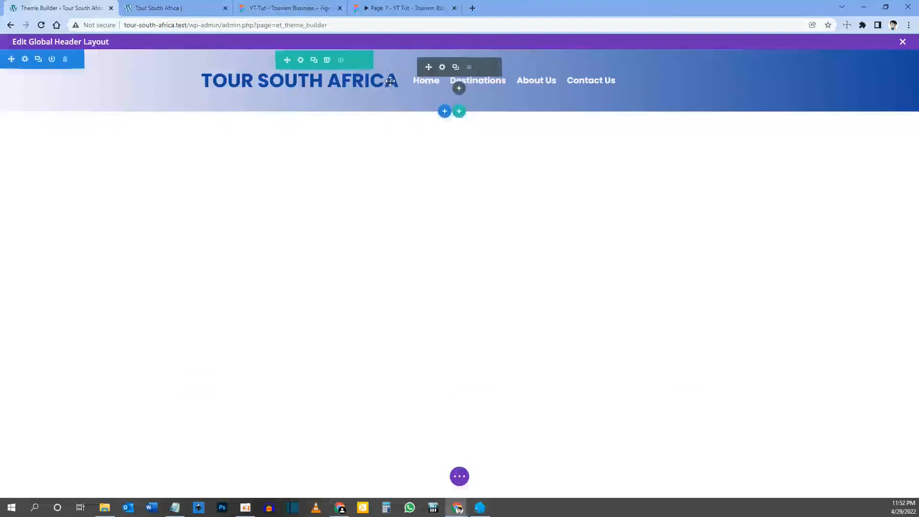
click(442, 67)
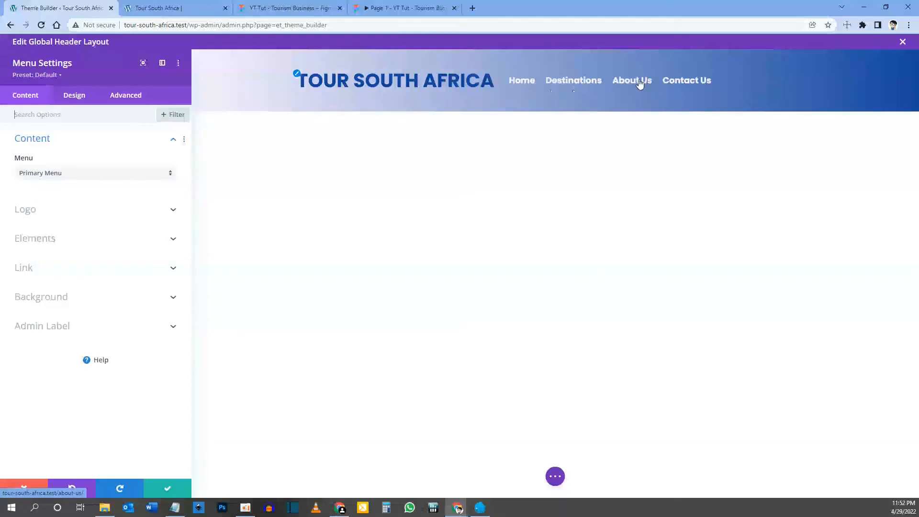
click(375, 4)
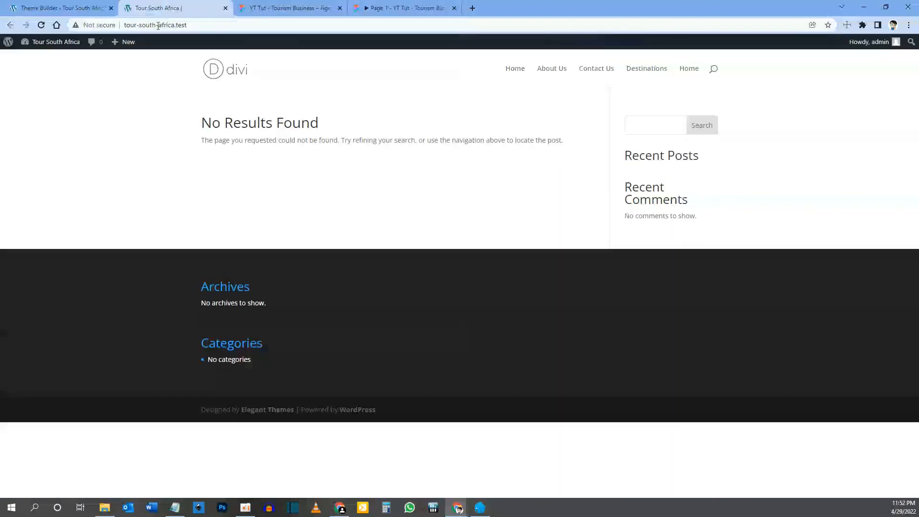
click(61, 7)
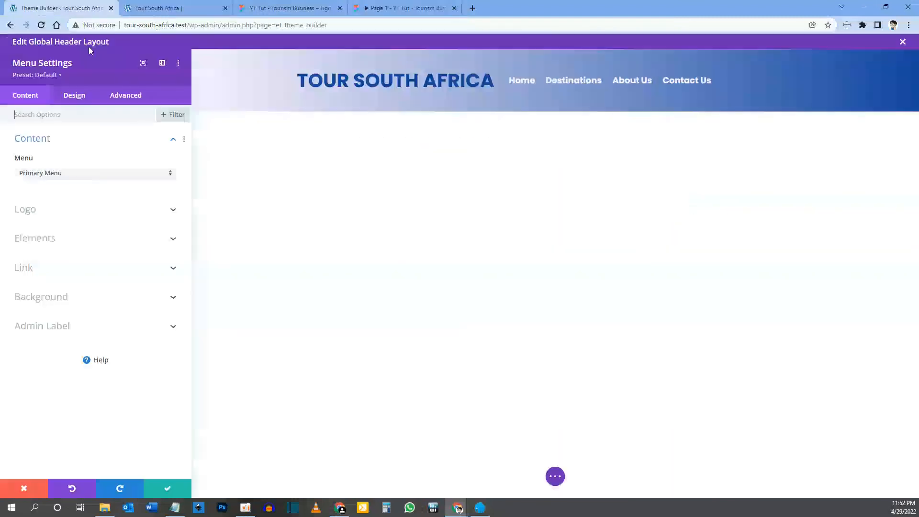
click(83, 98)
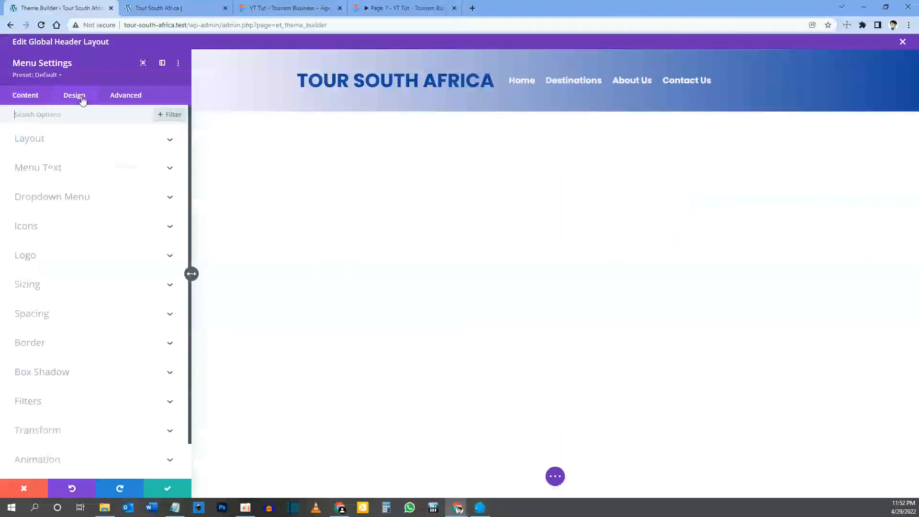
click(59, 177)
click(43, 250)
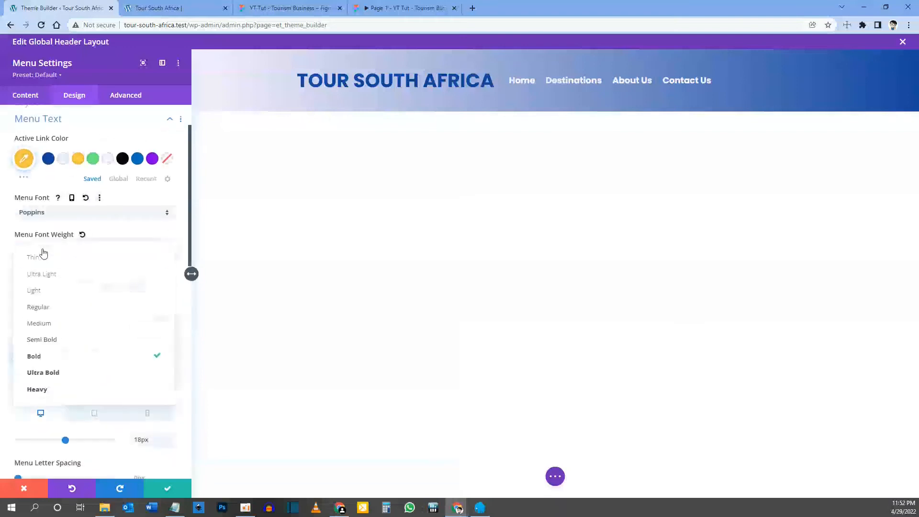
click(46, 326)
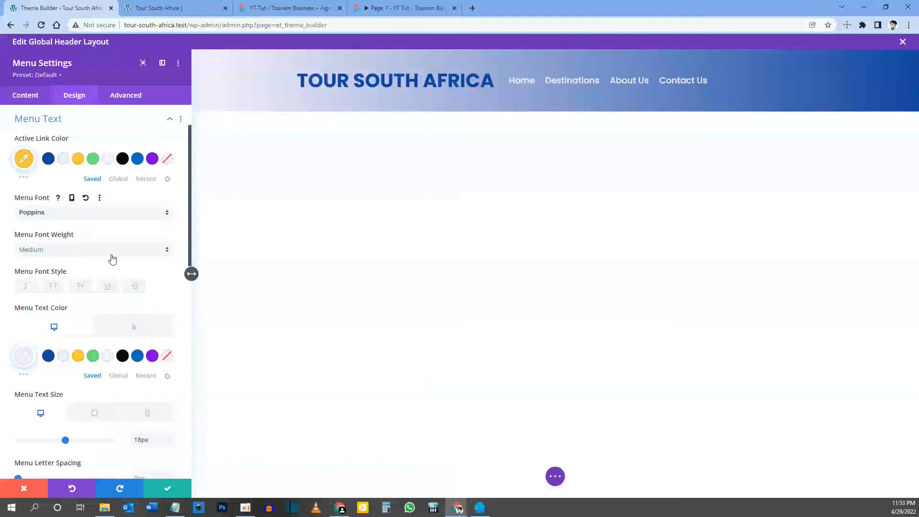
Step: Check the menu lettering in the Figma prototype and set the menu font style to uppercase
click(406, 8)
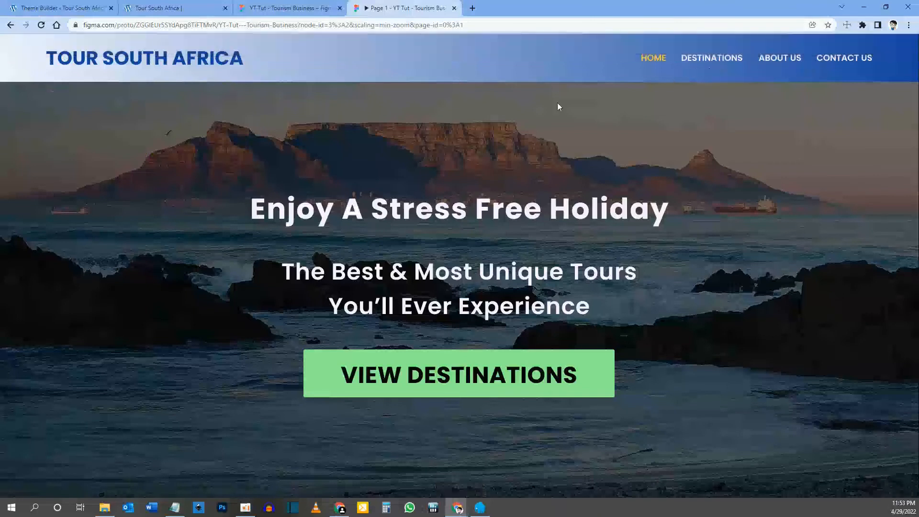
click(38, 8)
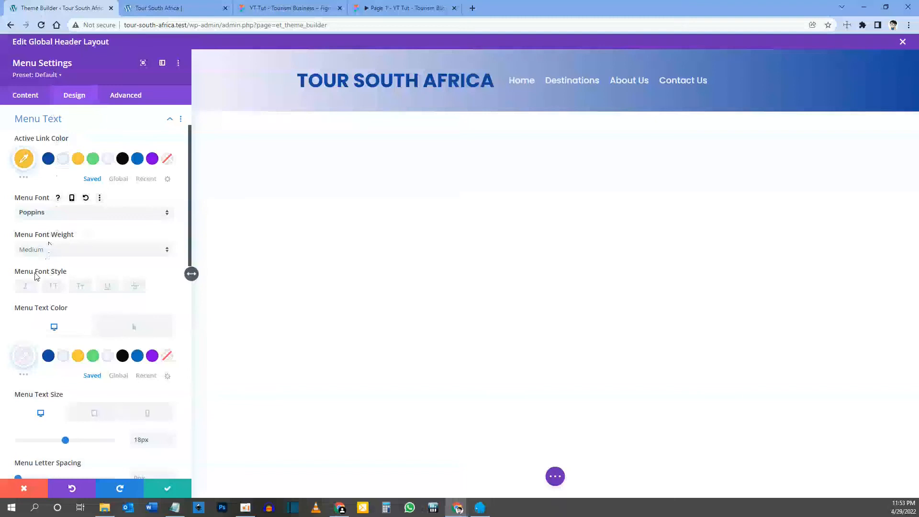
click(55, 287)
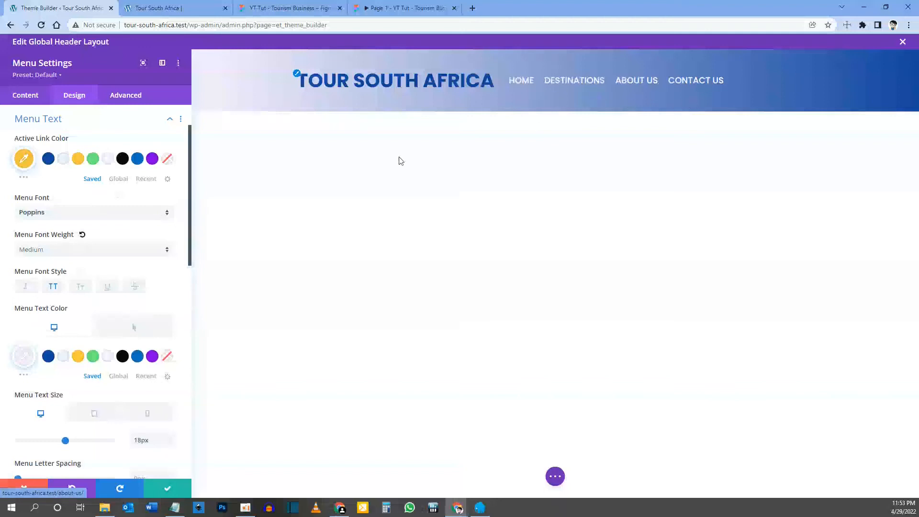
Step: Set the menu's text alignment to right
scroll(95, 248, down, 3)
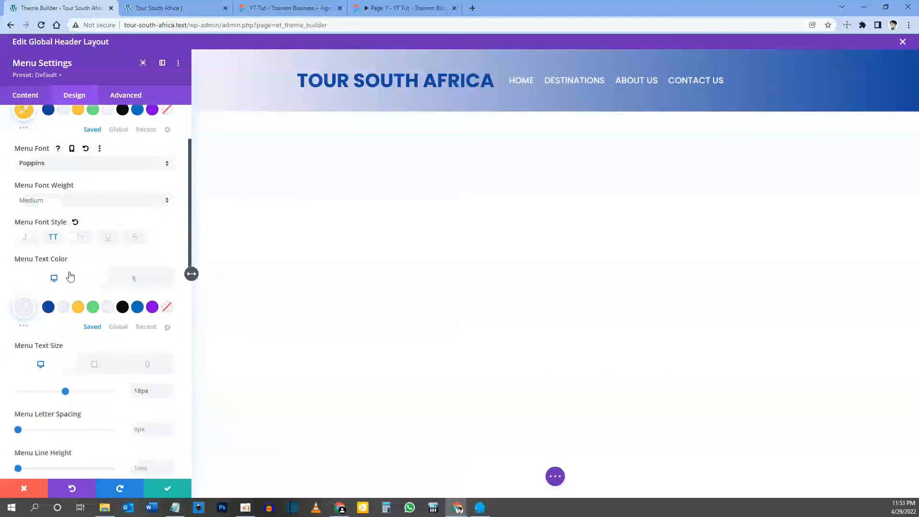
scroll(70, 275, down, 4)
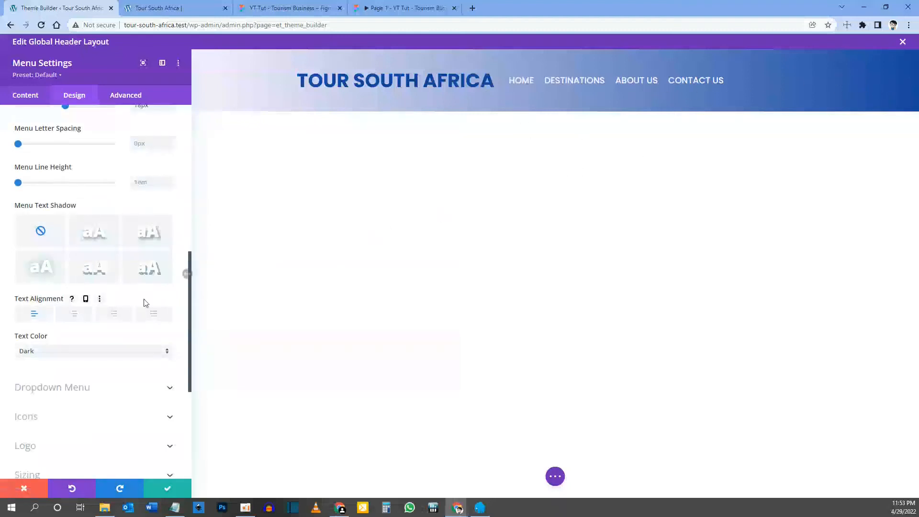
click(114, 318)
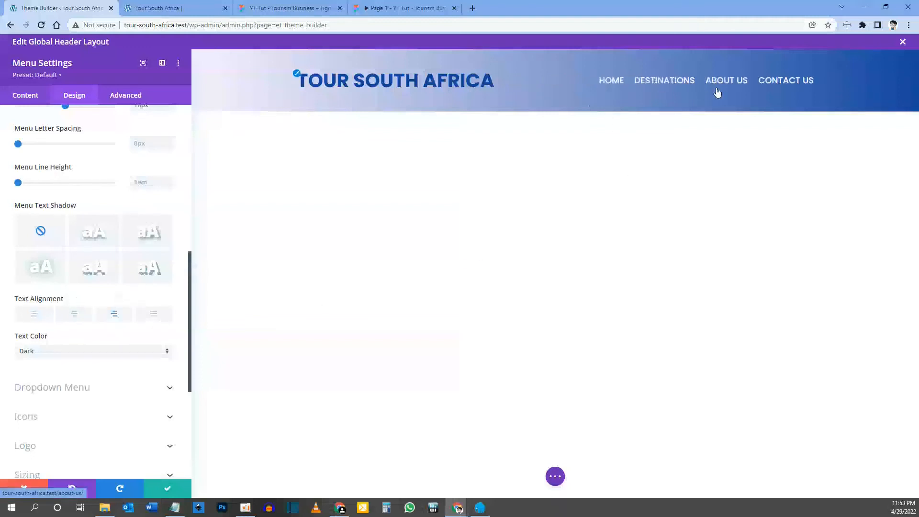
scroll(96, 206, down, 4)
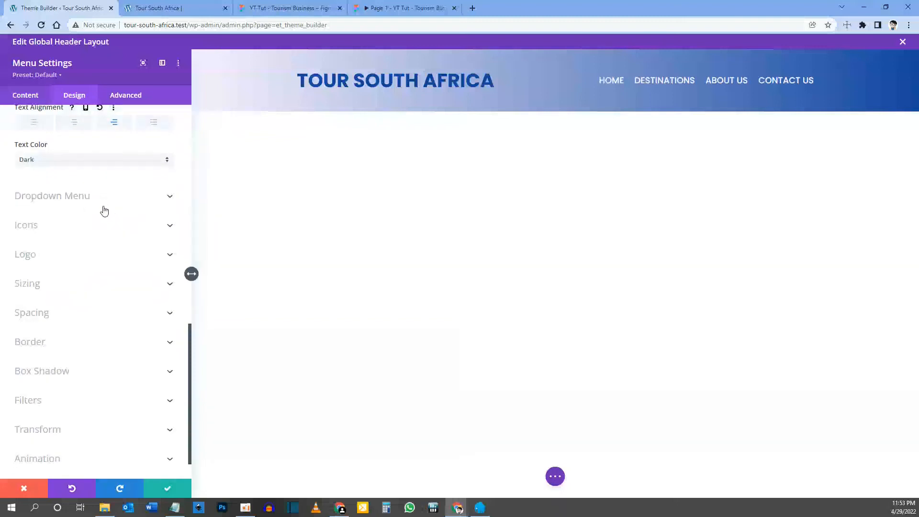
Step: Preview the header in tablet view and compare its menu icon with the tablet frame in the Figma prototype
click(94, 199)
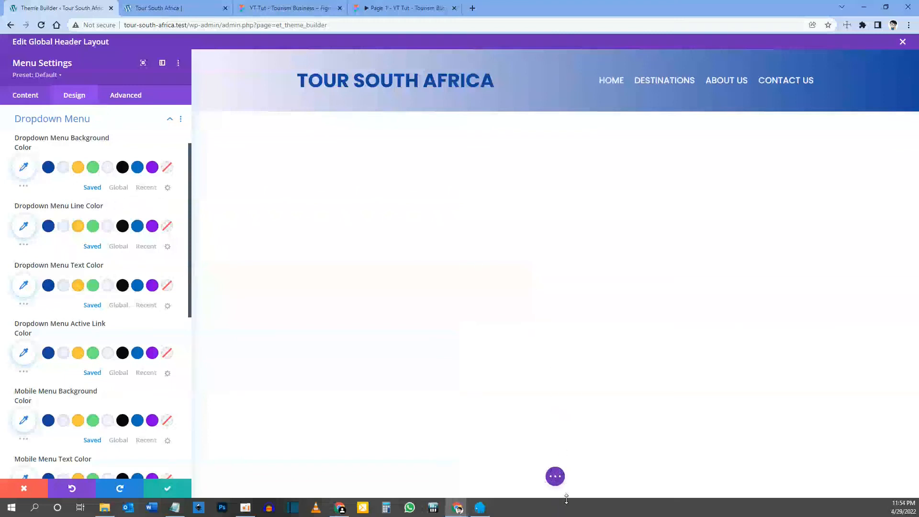
click(554, 479)
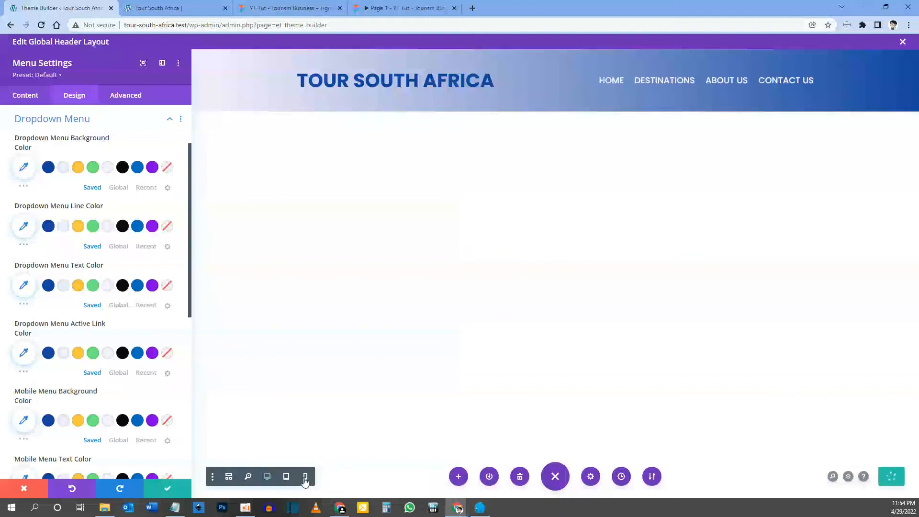
click(287, 476)
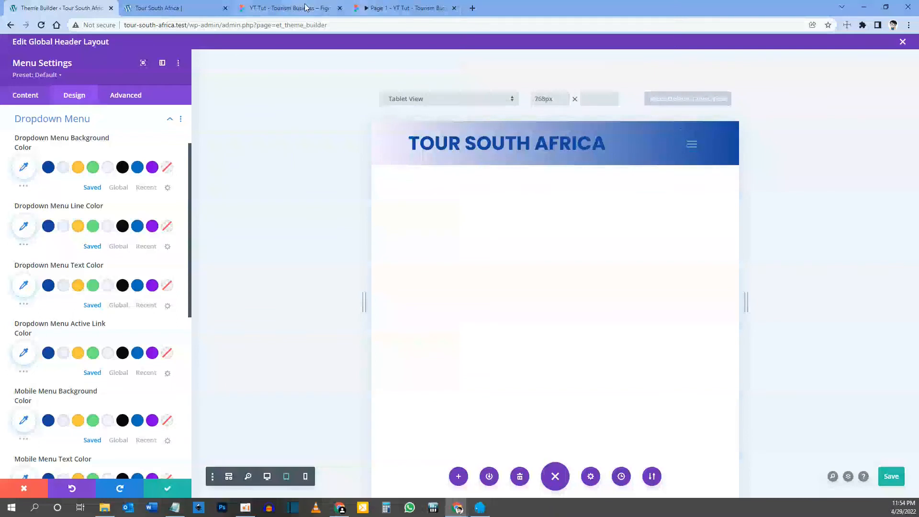
click(391, 5)
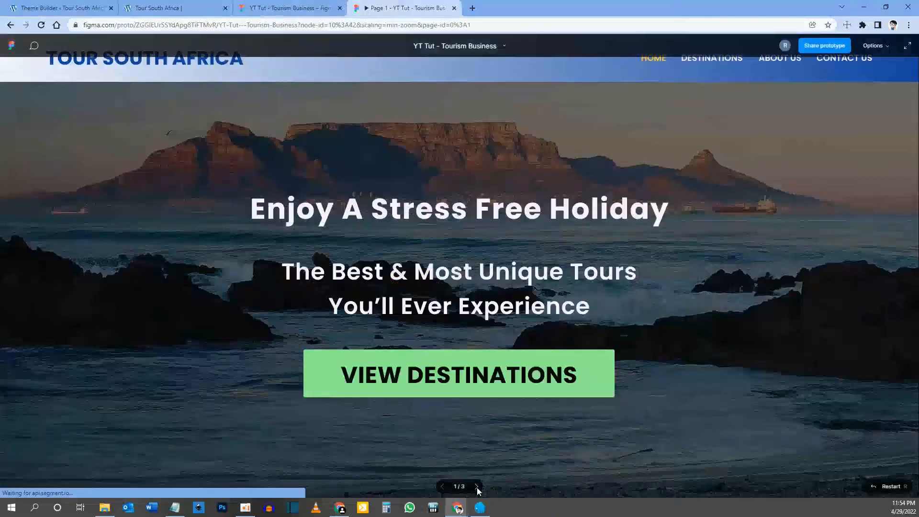
click(477, 487)
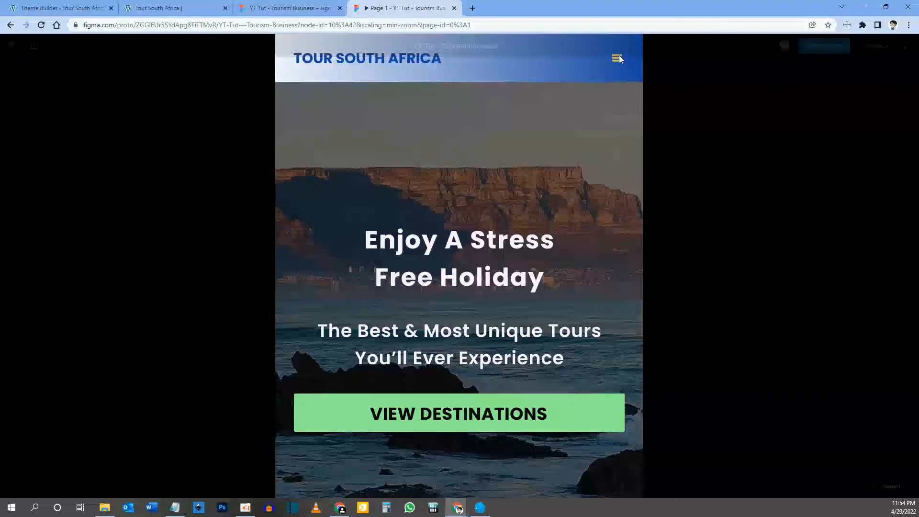
click(74, 5)
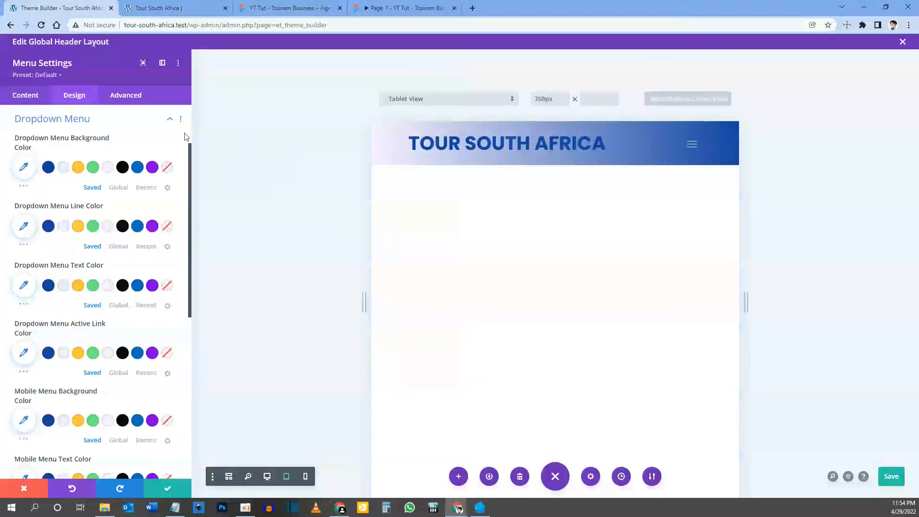
Step: Set the menu module's hamburger menu icon color to the saved yellow #fdca40
scroll(72, 239, down, 1)
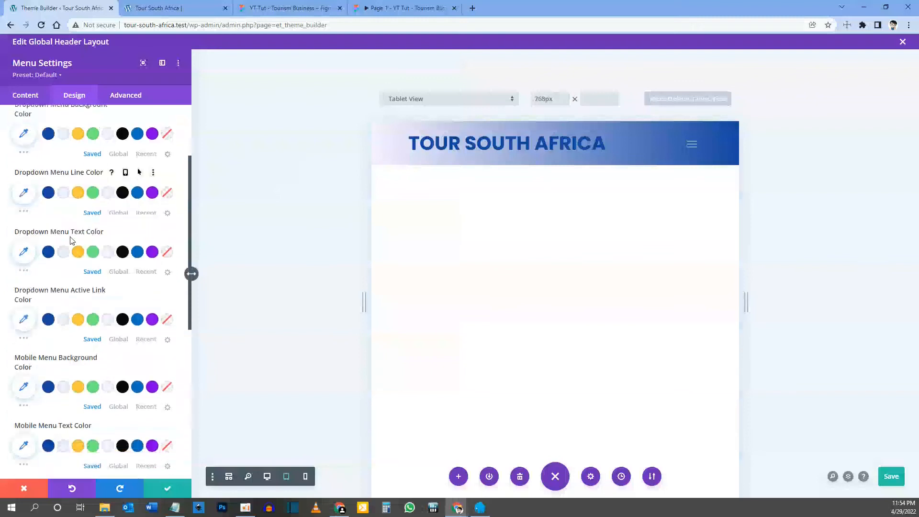
scroll(71, 240, down, 3)
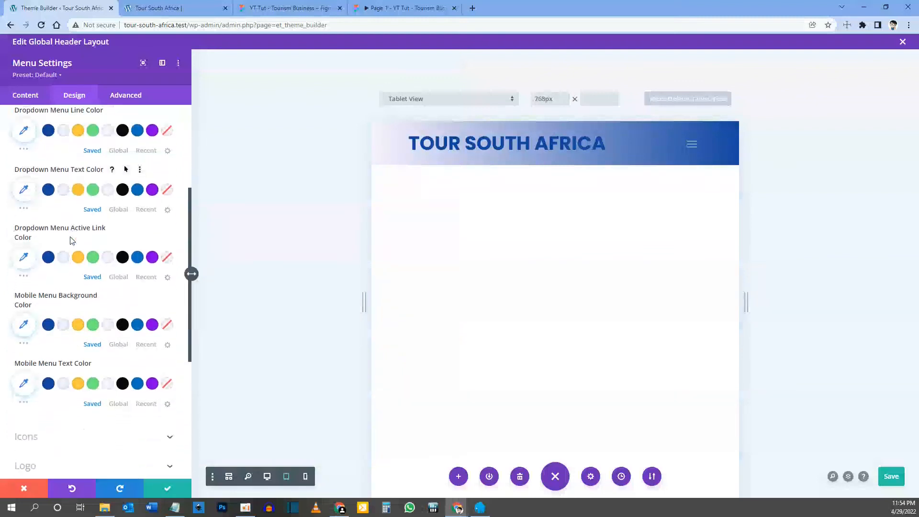
scroll(37, 296, down, 1)
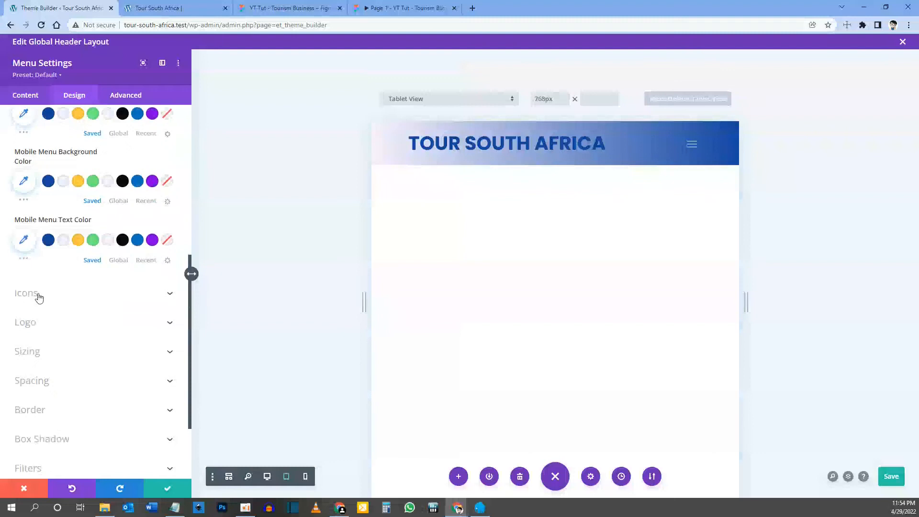
click(27, 296)
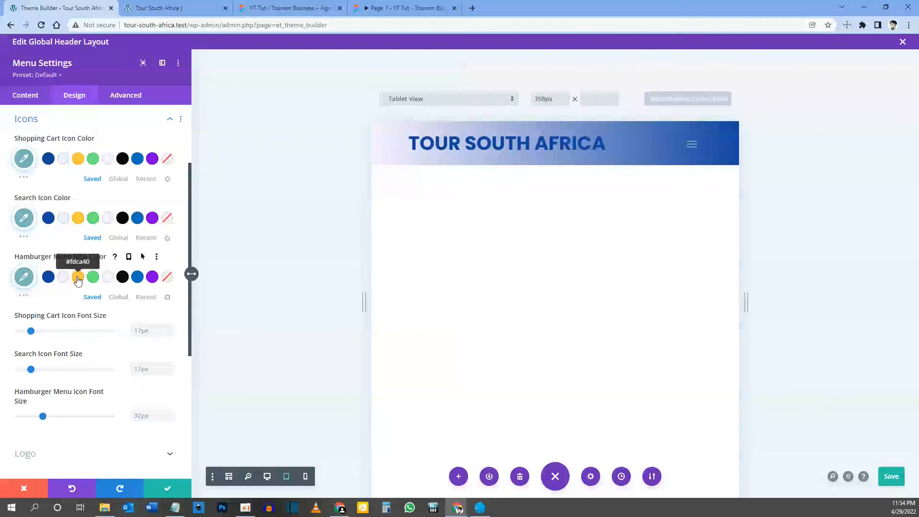
click(78, 280)
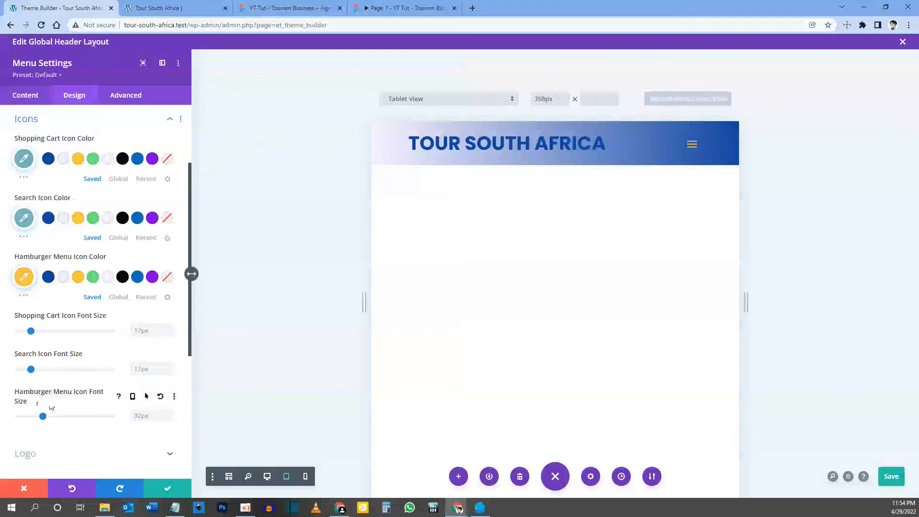
Step: Enable responsive values for the hamburger menu icon font size, with 40px on tablet and 32px on phone
double_click(144, 415)
click(133, 397)
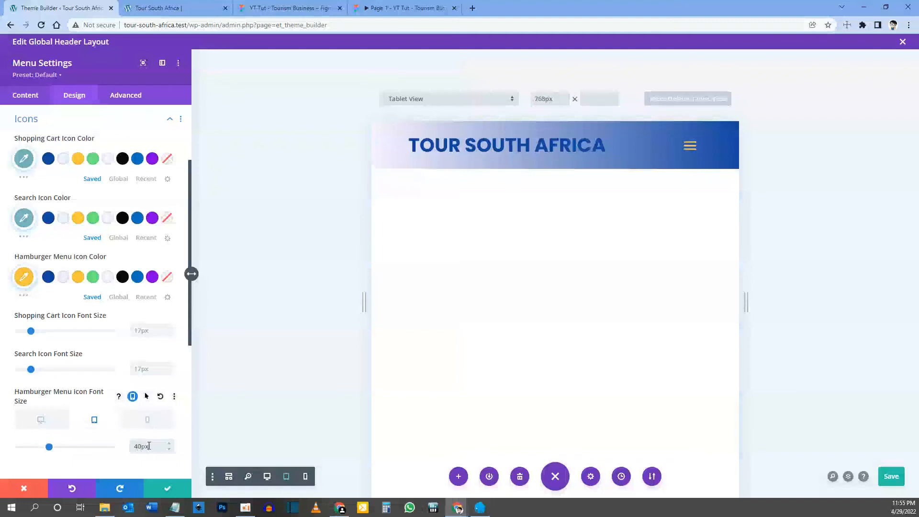
click(147, 420)
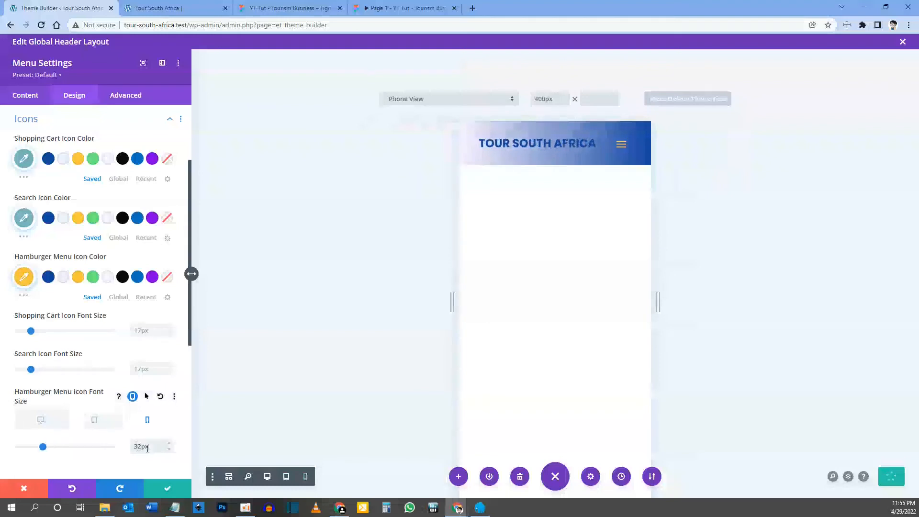
Step: Expand the mobile menu in the phone preview and open the module's dropdown menu color settings
click(627, 151)
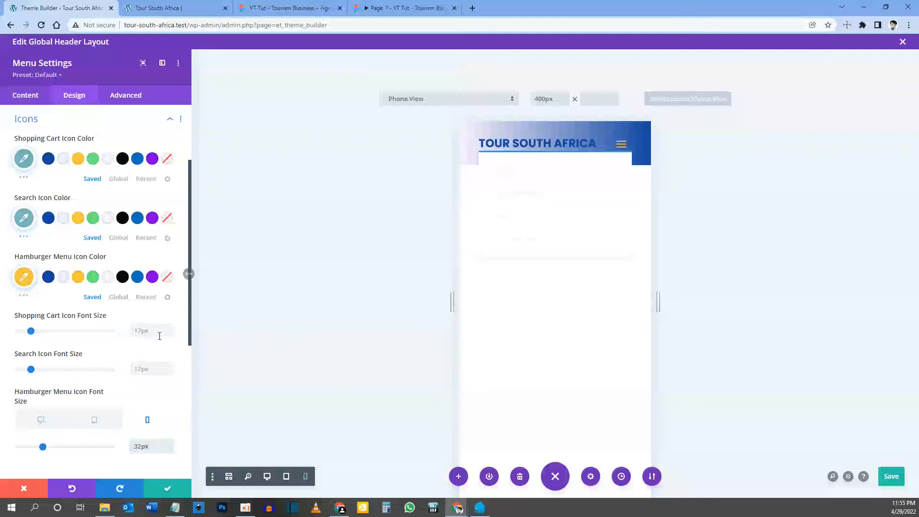
scroll(134, 315, up, 3)
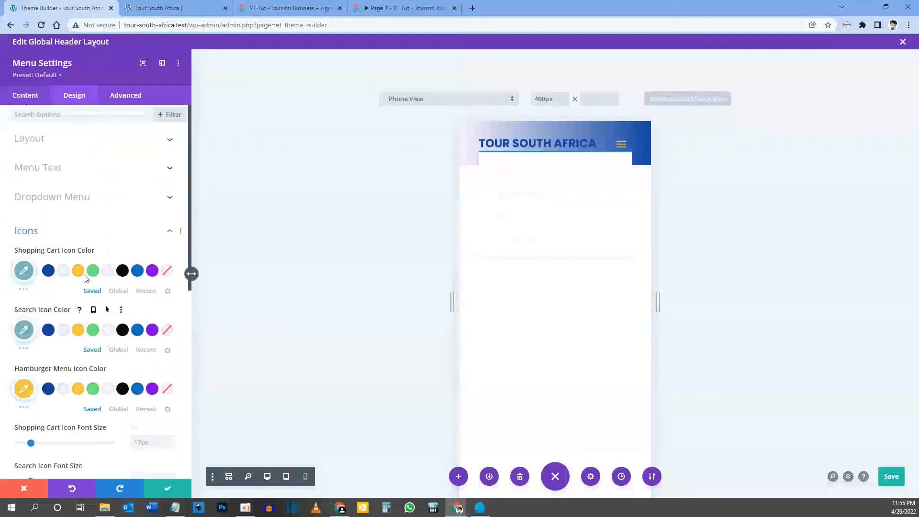
click(86, 201)
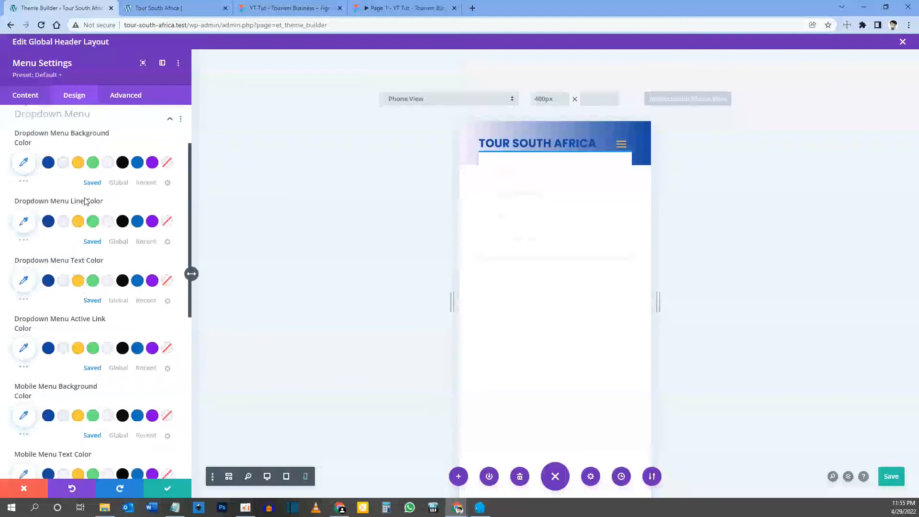
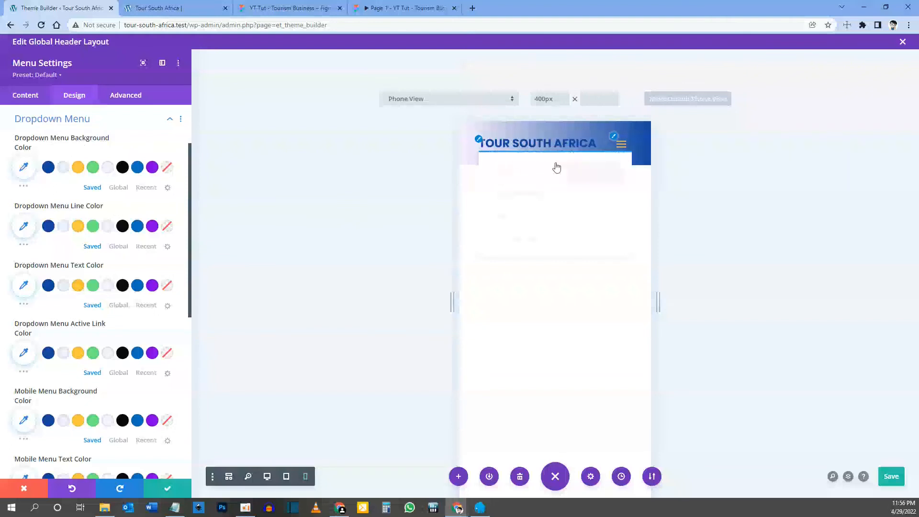
Step: Set the mobile menu background to #edf2fd, its text to dark blue, and the dropdown menu line to dark blue
click(81, 229)
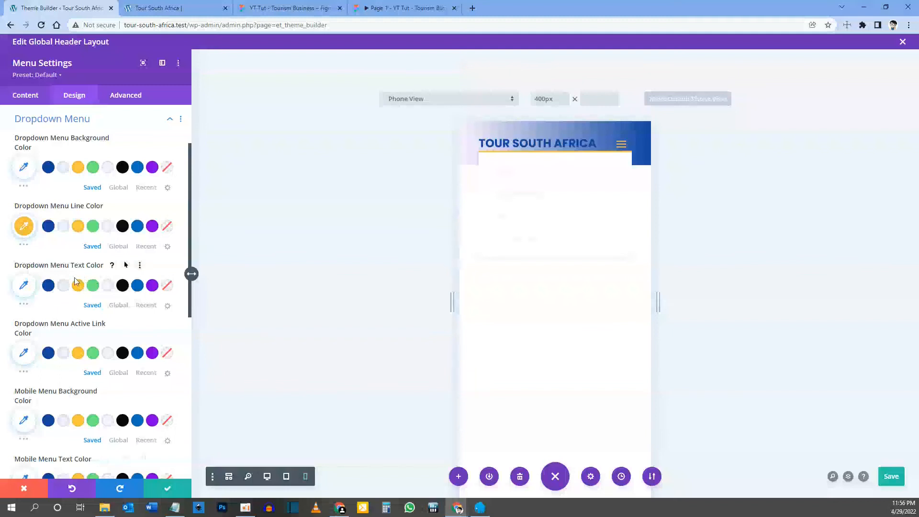
scroll(75, 281, down, 4)
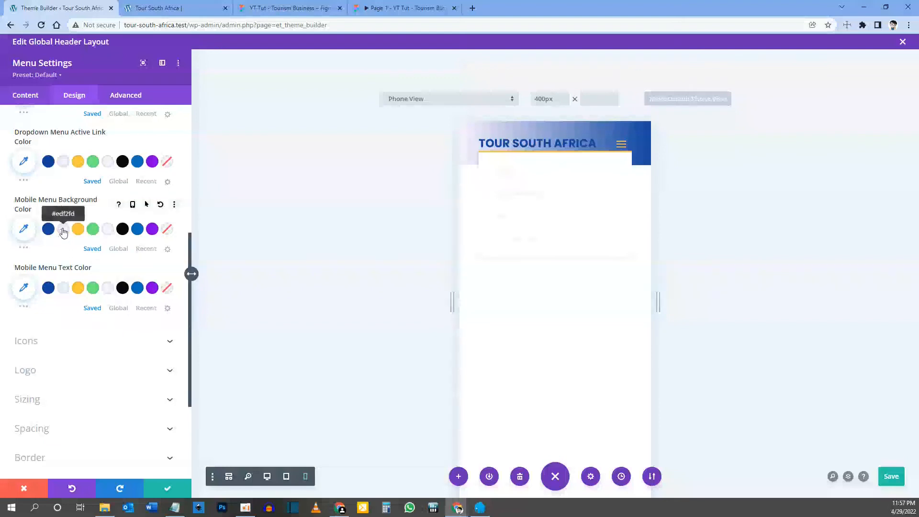
click(63, 229)
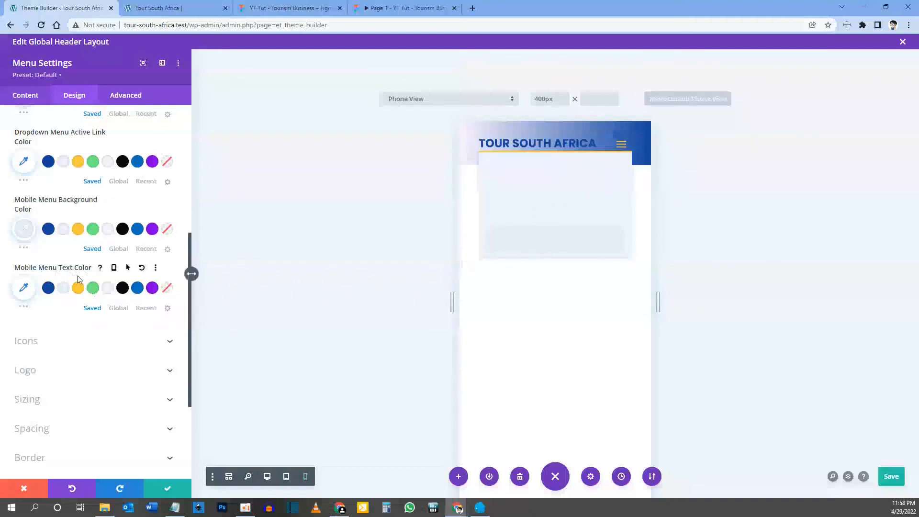
click(48, 288)
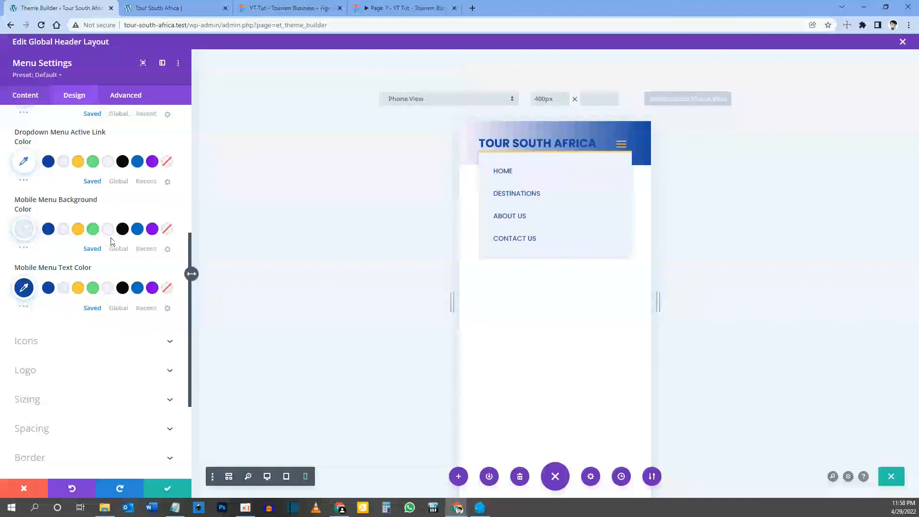
scroll(110, 264, up, 4)
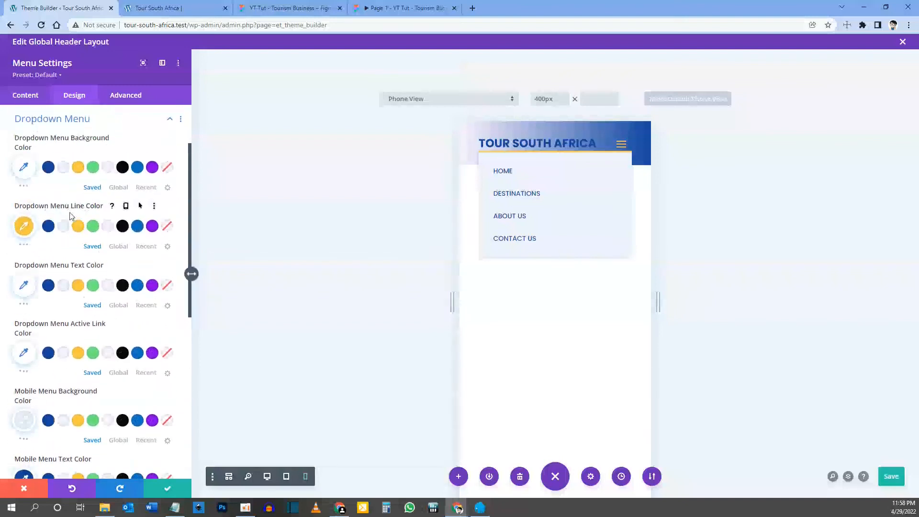
click(48, 226)
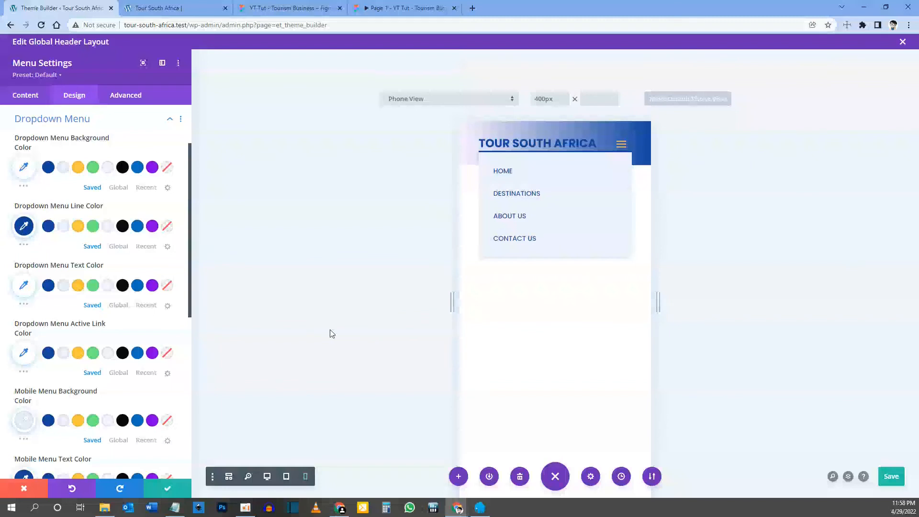
Step: Preview the header in tablet, phone and desktop views
click(286, 476)
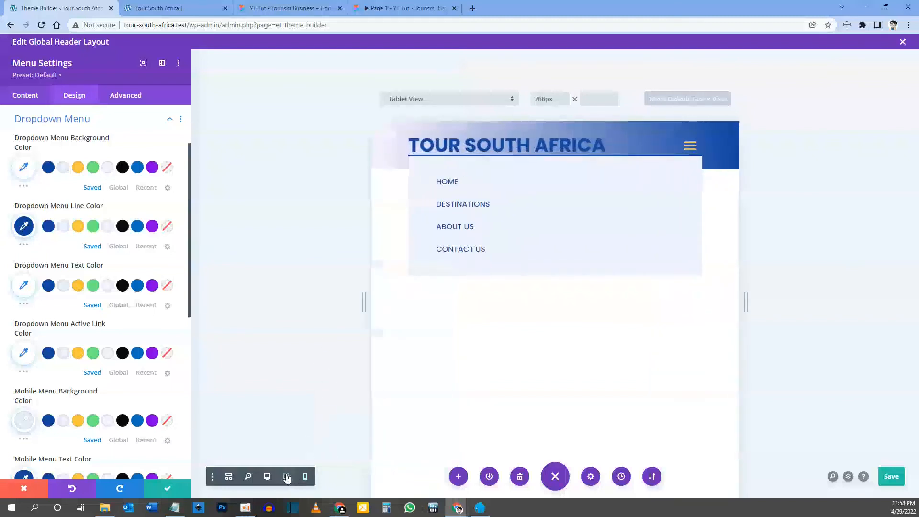
click(305, 476)
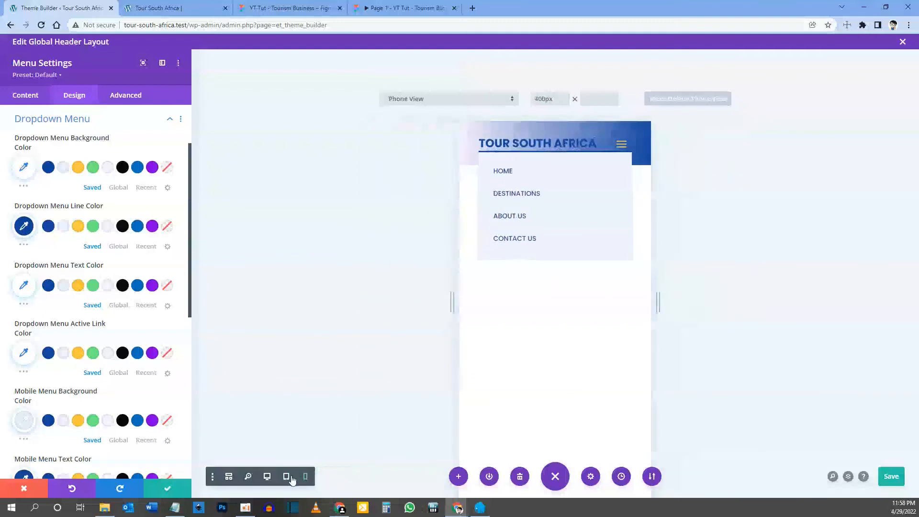
click(267, 476)
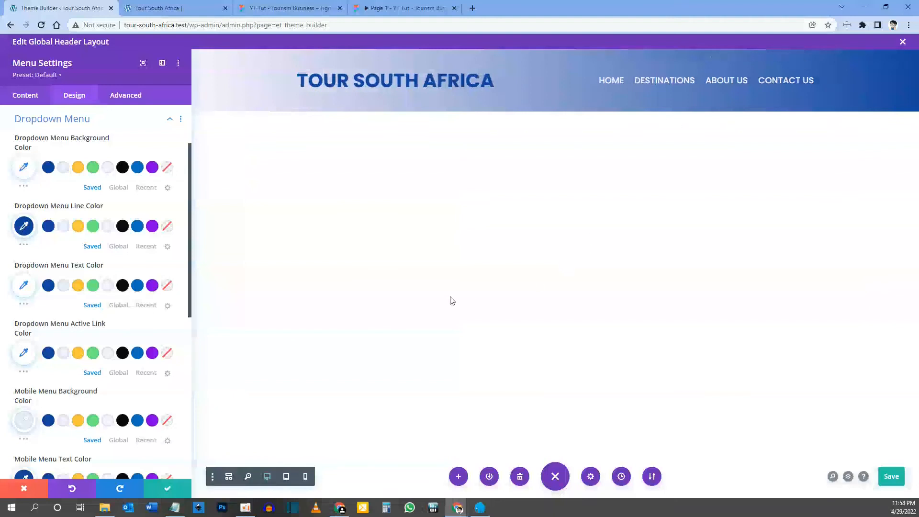
Step: Save the global header layout, close its editor, and save the Theme Builder changes
click(897, 474)
click(902, 43)
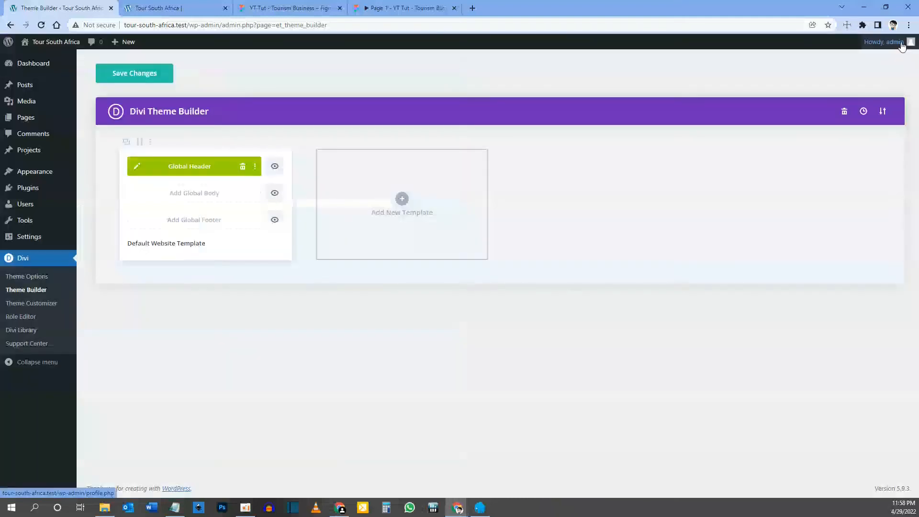
click(139, 76)
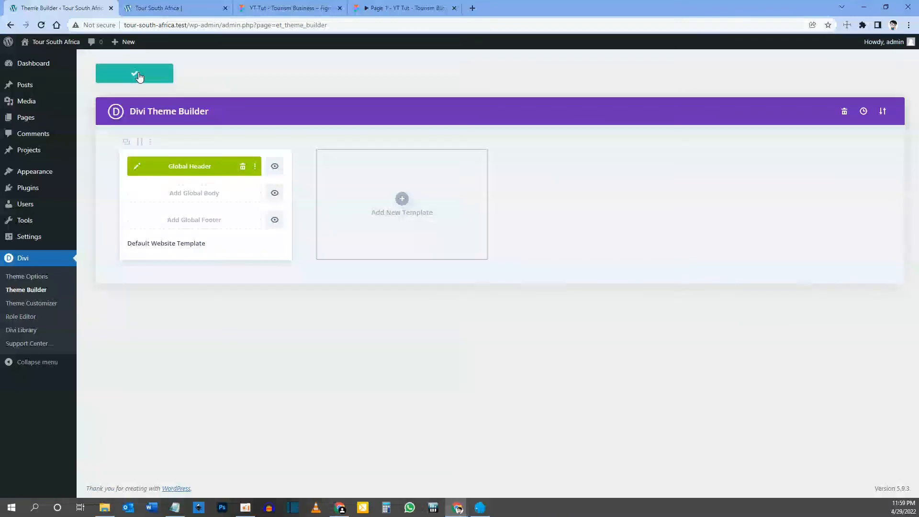
Step: Reload the live site and check the new header on the Home and Destinations pages
click(177, 8)
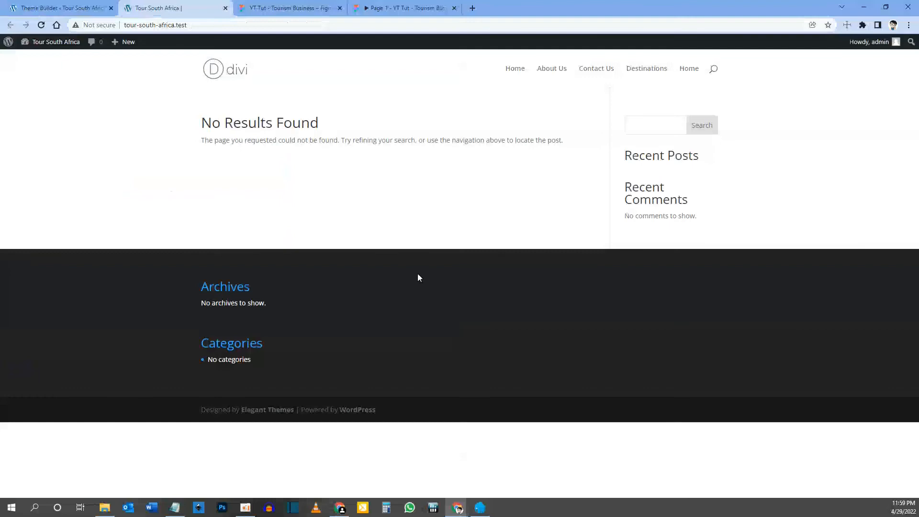
key(F5)
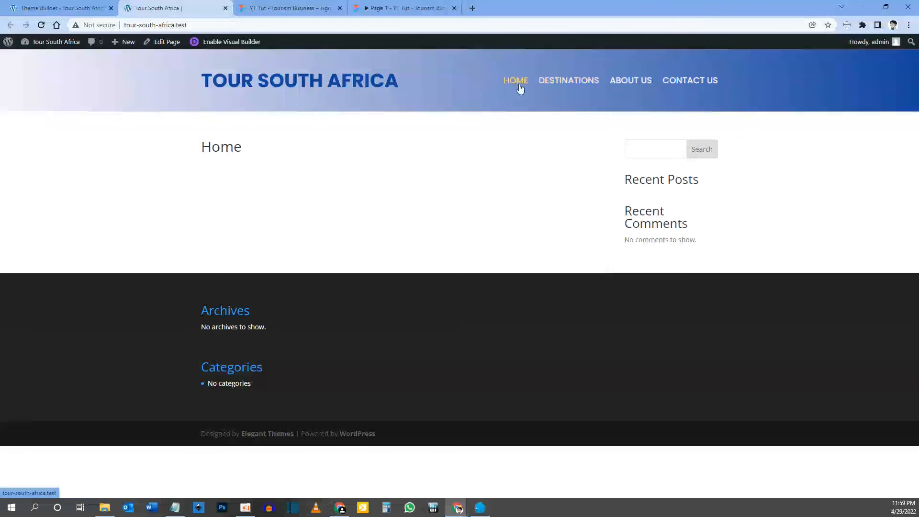
click(562, 85)
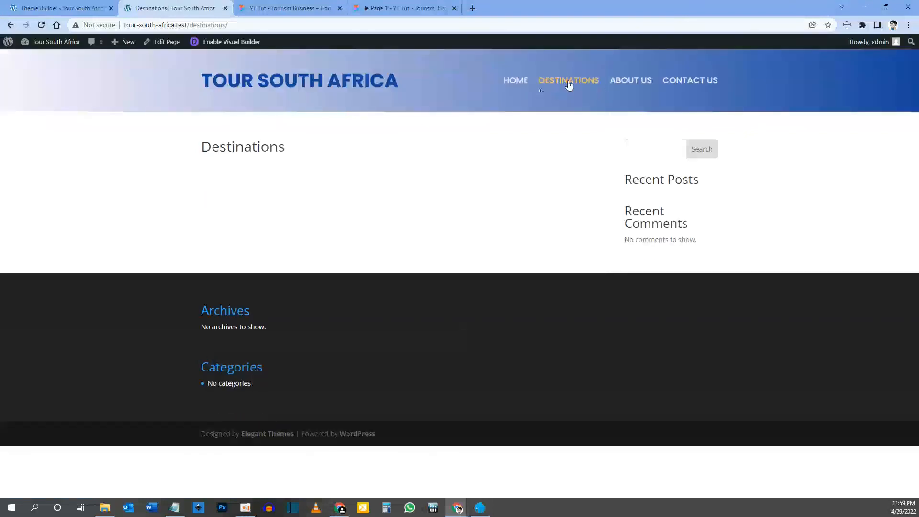
click(515, 82)
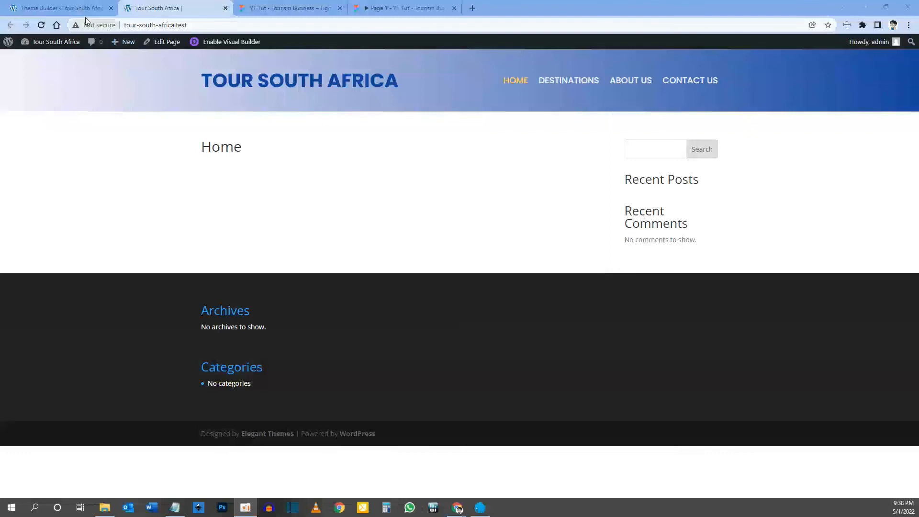
Step: Start building a new global footer for the default website template in the Theme Builder
click(60, 7)
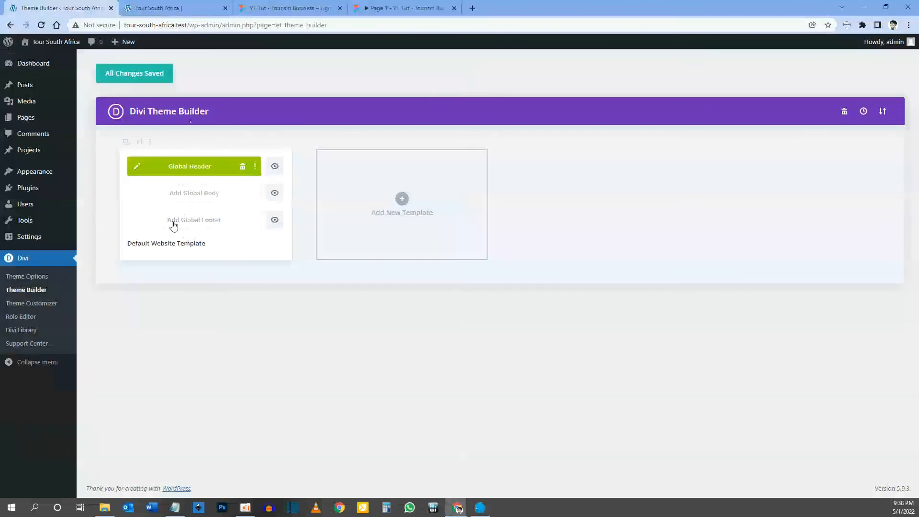
click(194, 224)
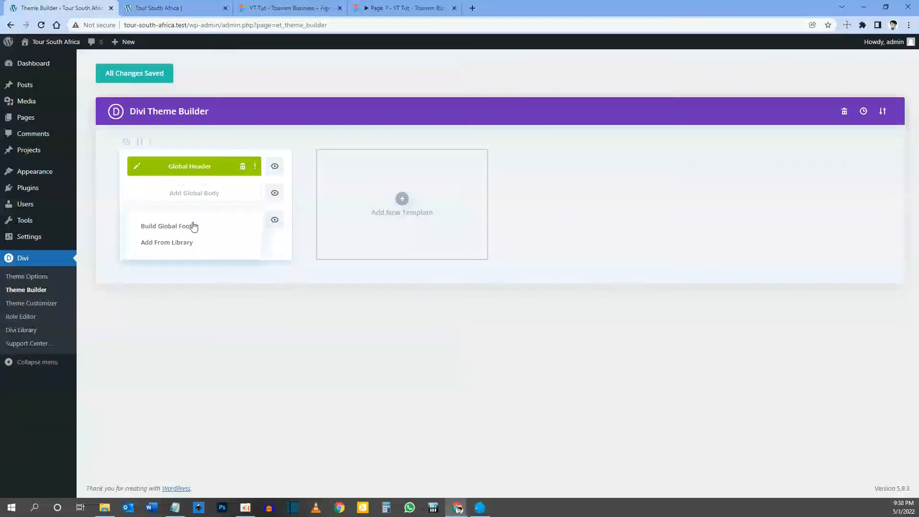
click(169, 228)
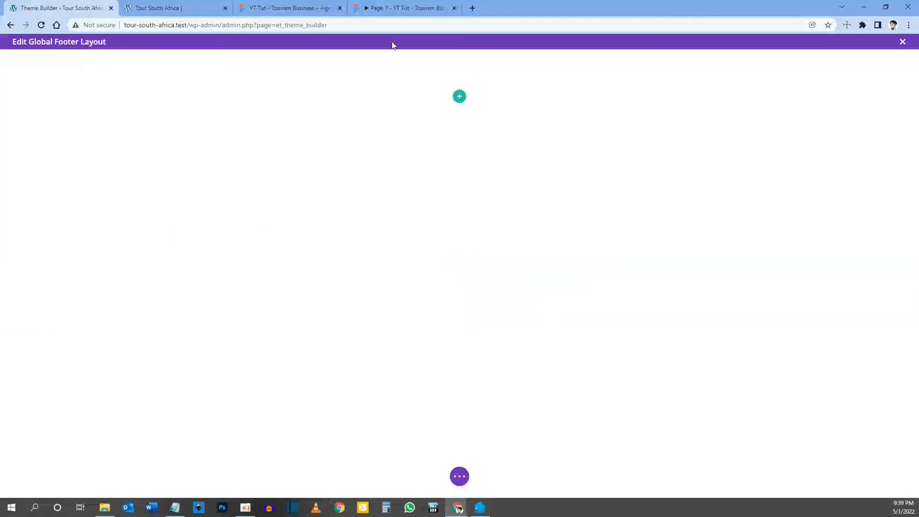
Step: Examine the footer design on the desktop page of the Figma prototype
click(397, 8)
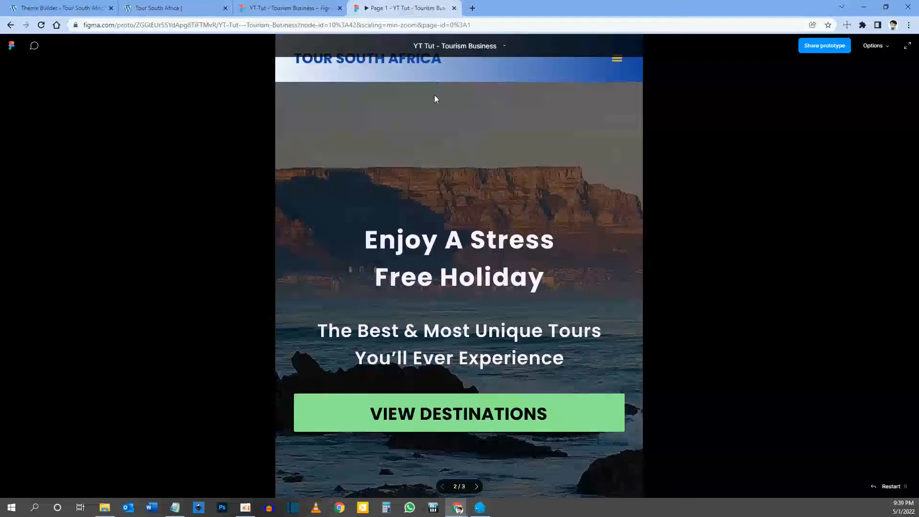
click(441, 484)
scroll(484, 358, down, 5)
scroll(483, 355, down, 15)
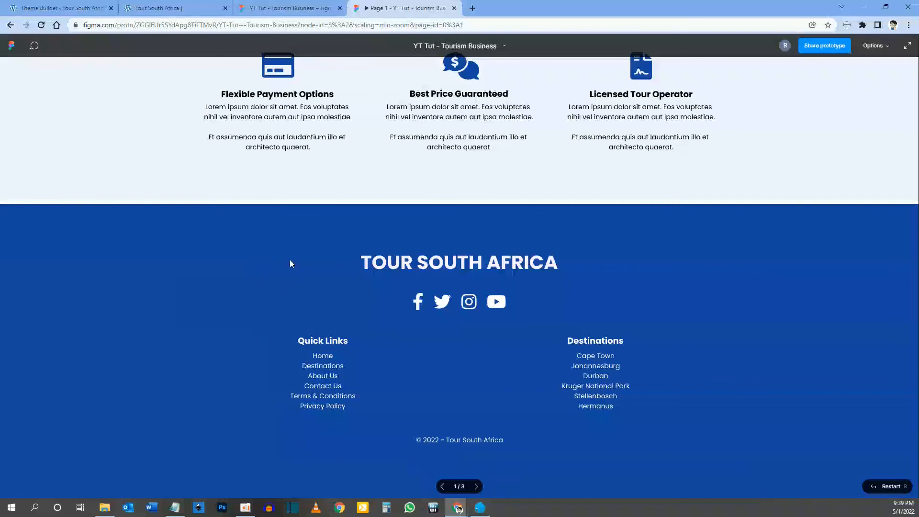
Step: Return to the footer layout in Divi and give its section the saved dark blue background color
click(71, 10)
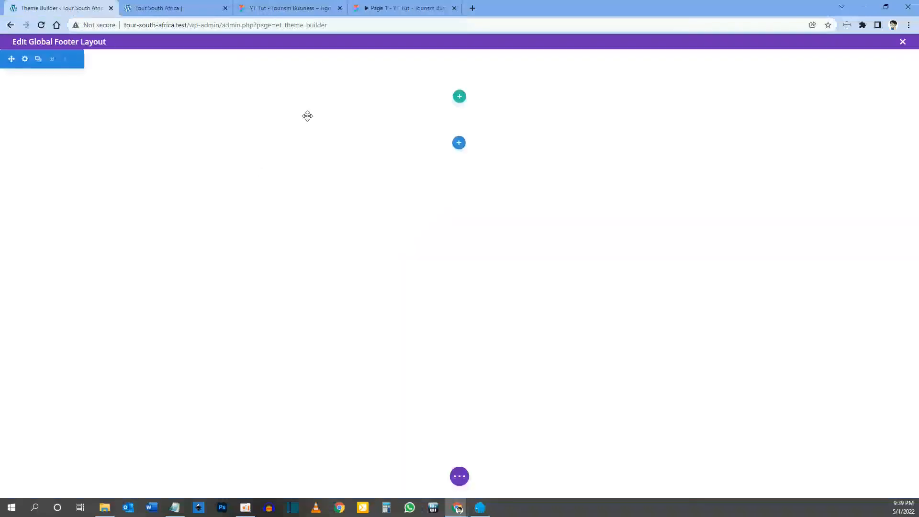
click(26, 60)
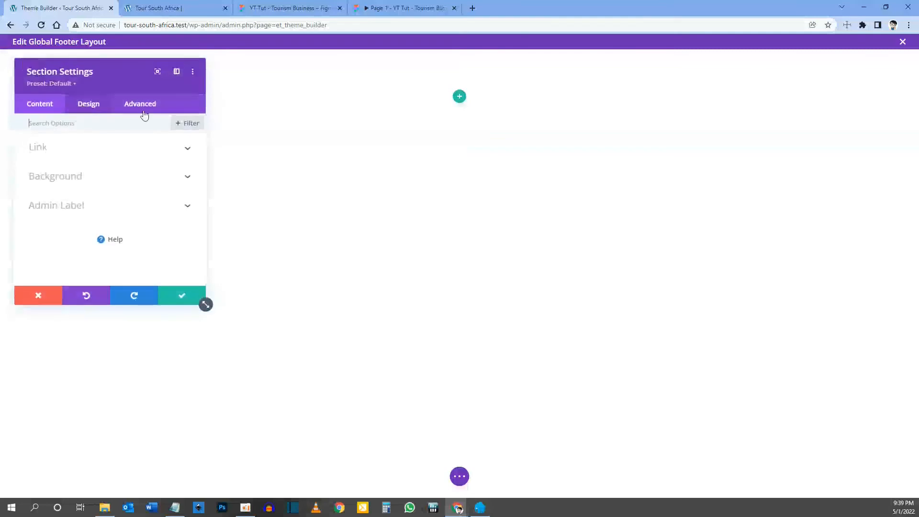
click(176, 73)
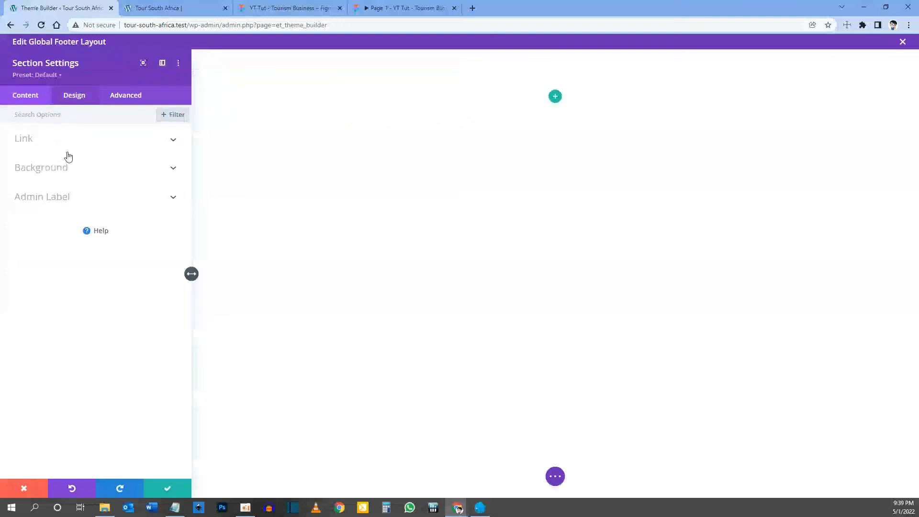
click(53, 172)
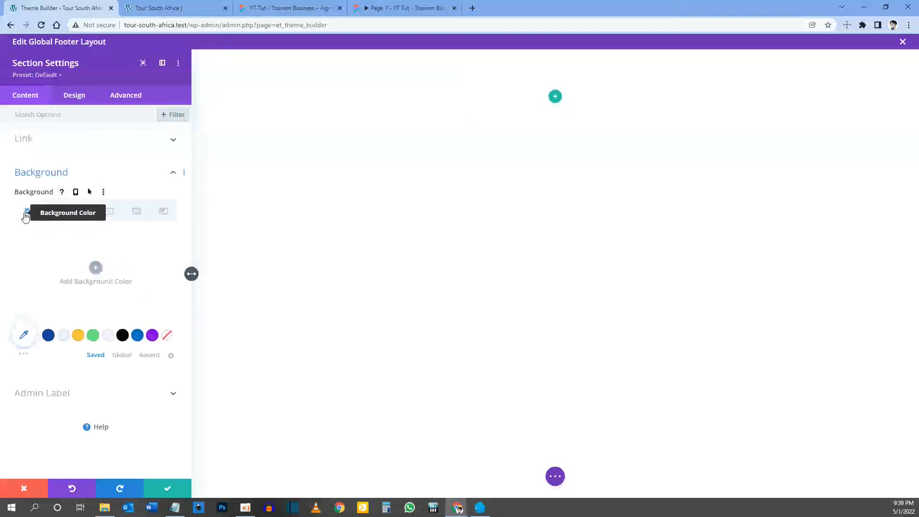
click(48, 335)
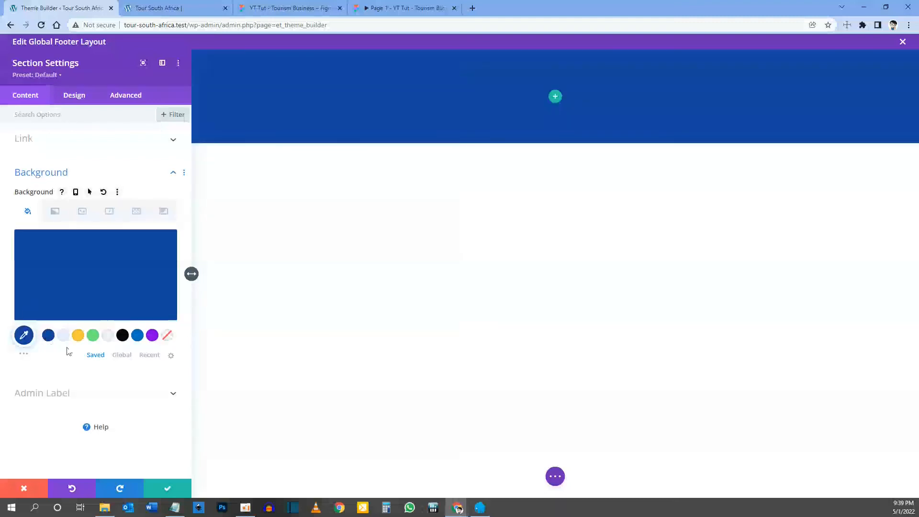
click(168, 489)
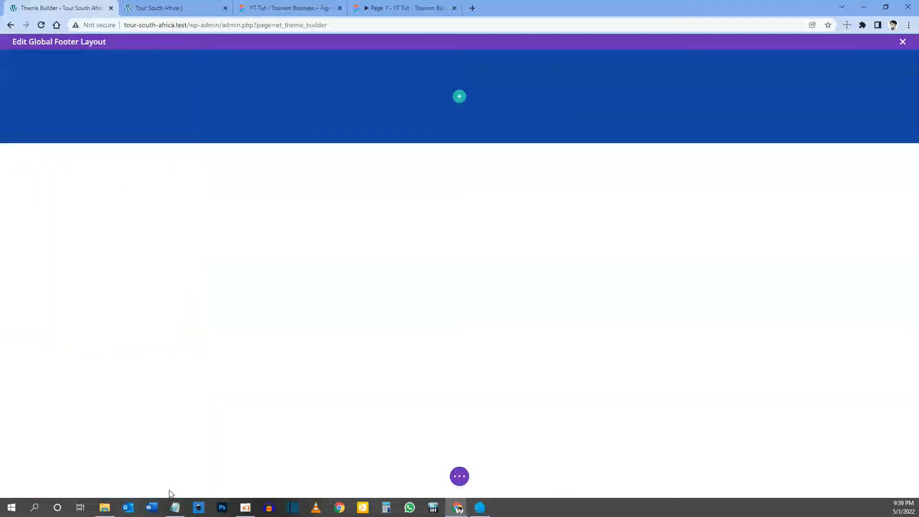
Step: Check the Figma footer design, then insert a single-column row with an Image module in the footer section
click(414, 7)
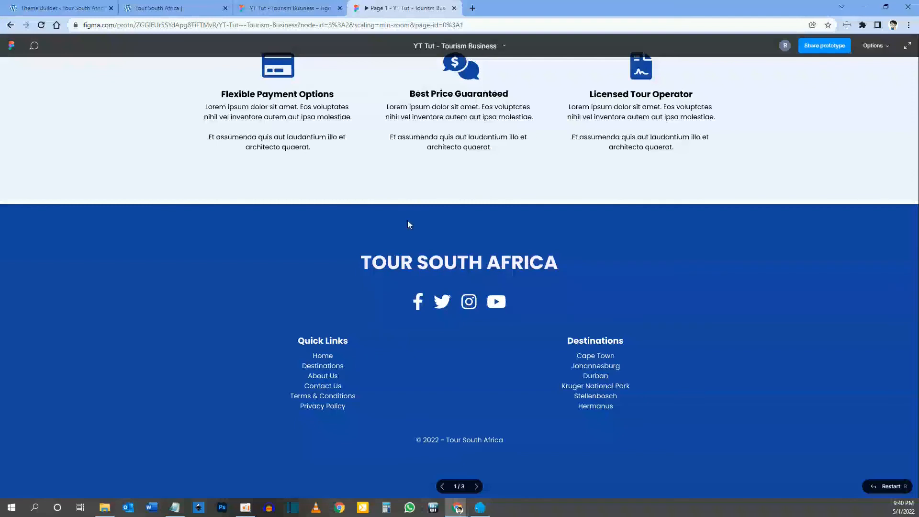
click(67, 8)
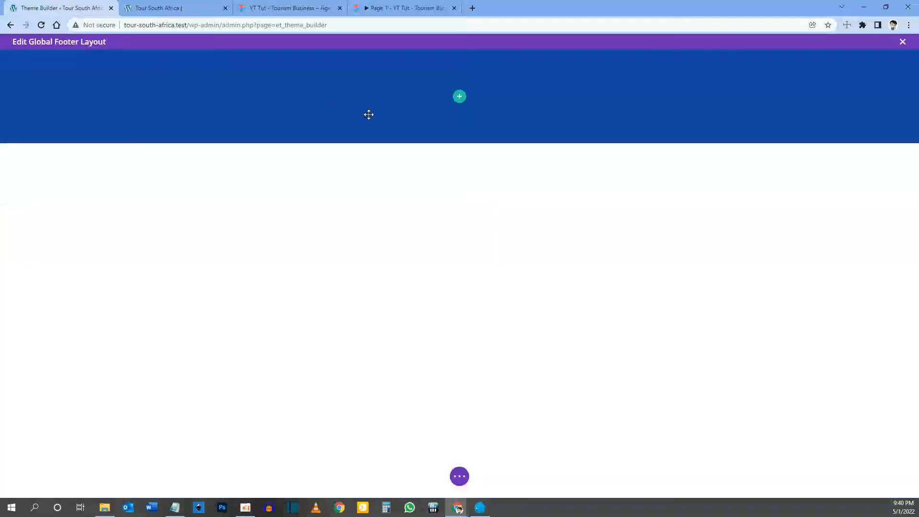
click(459, 96)
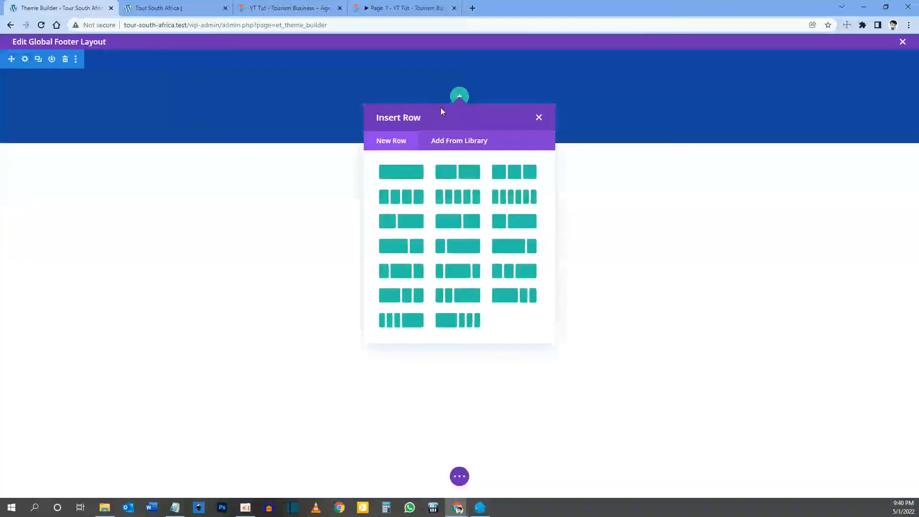
click(399, 173)
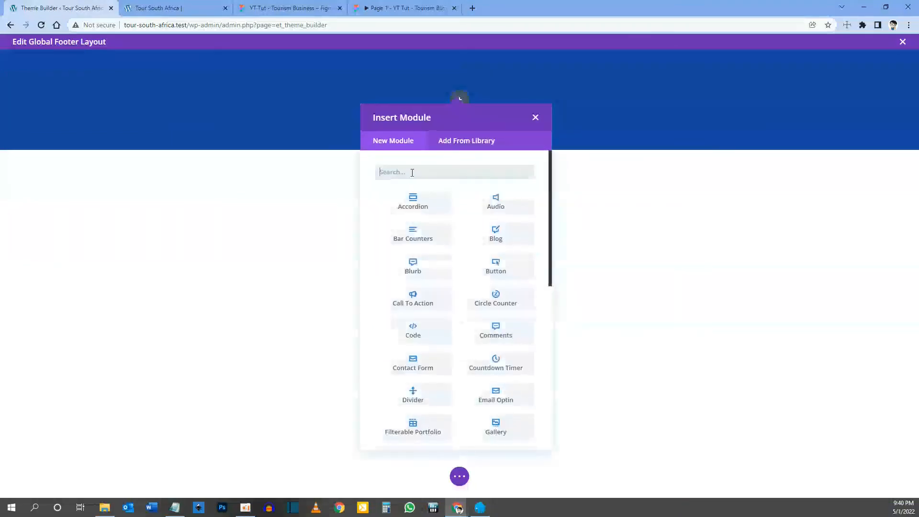
text(image)
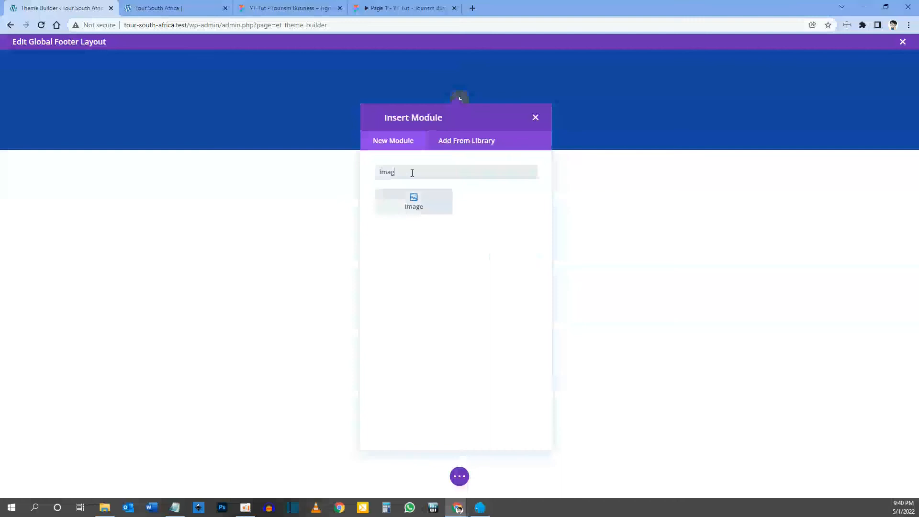
click(412, 207)
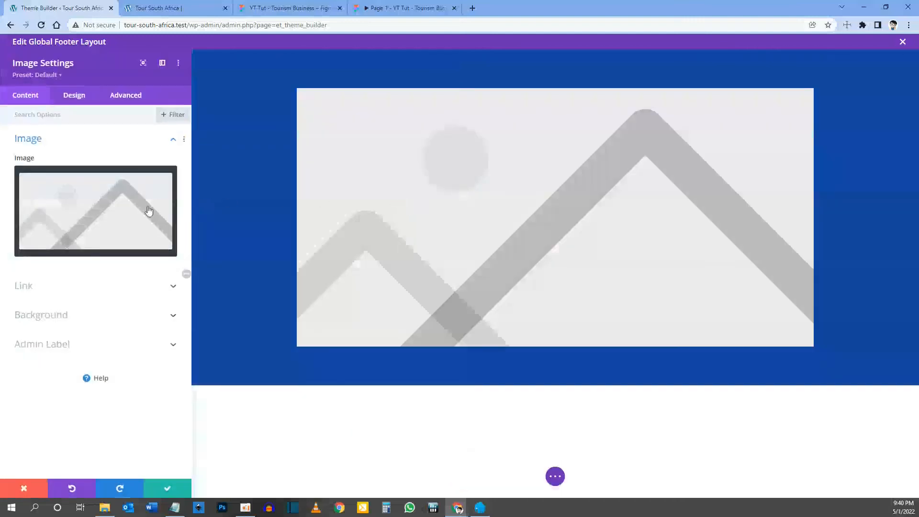
Step: Upload tour-south-africa-logo-white.png to the media library and use it as the footer's image, checking the logo against the Figma design
click(95, 214)
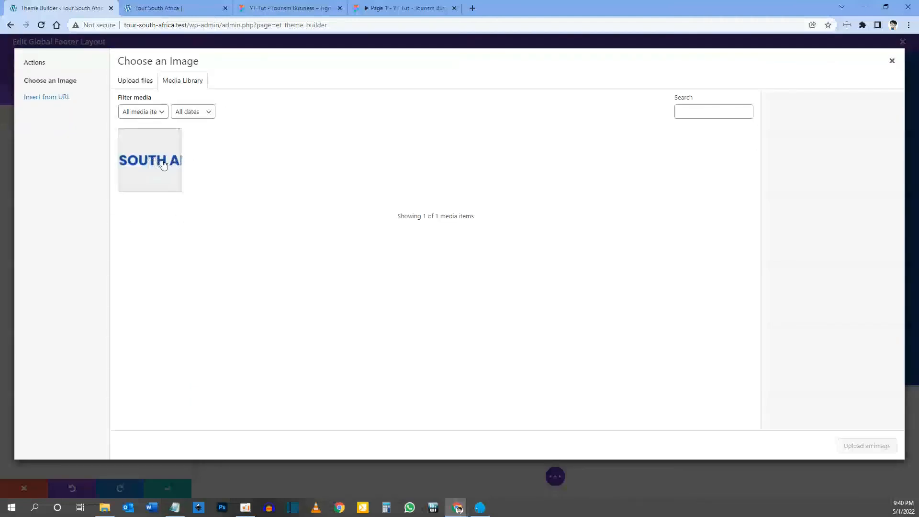
click(388, 8)
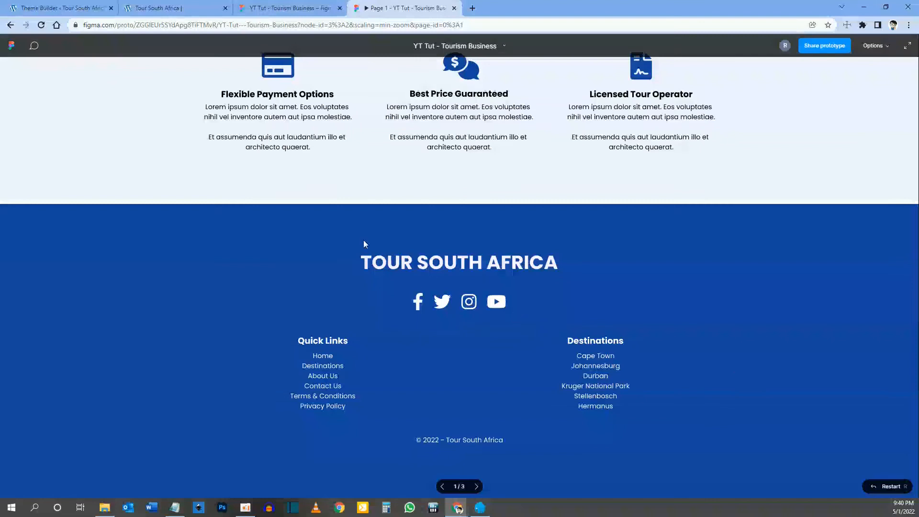
click(67, 7)
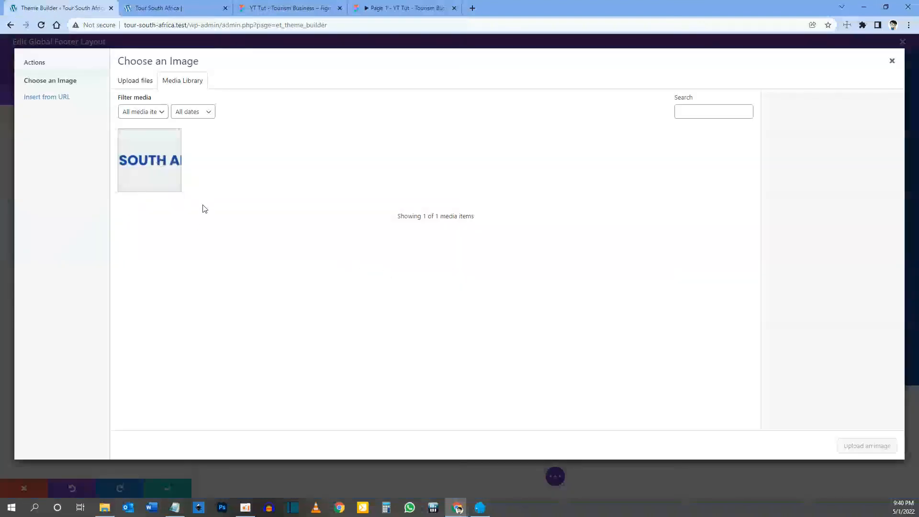
click(459, 509)
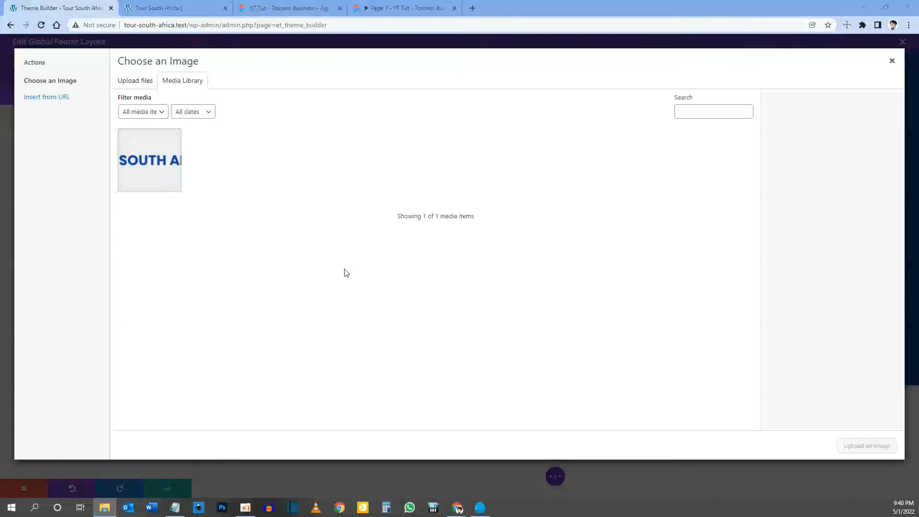
drag(458, 508, 305, 277)
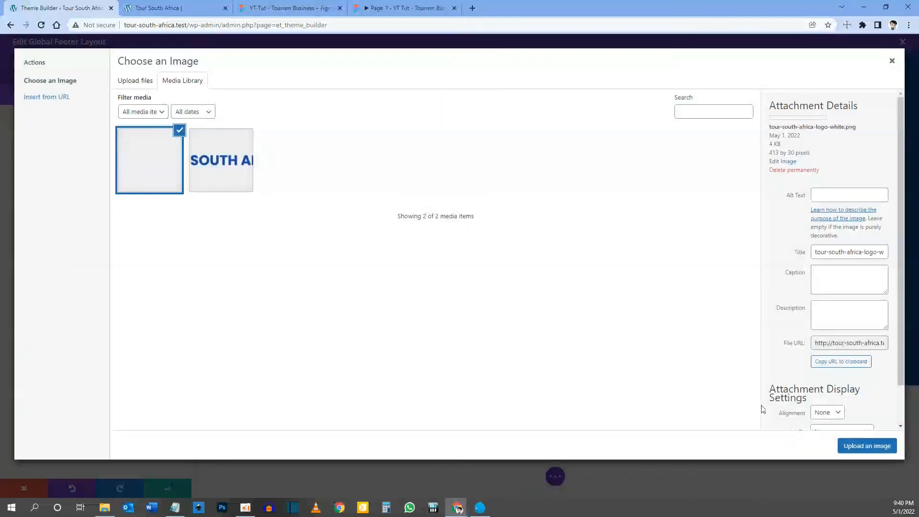
click(867, 446)
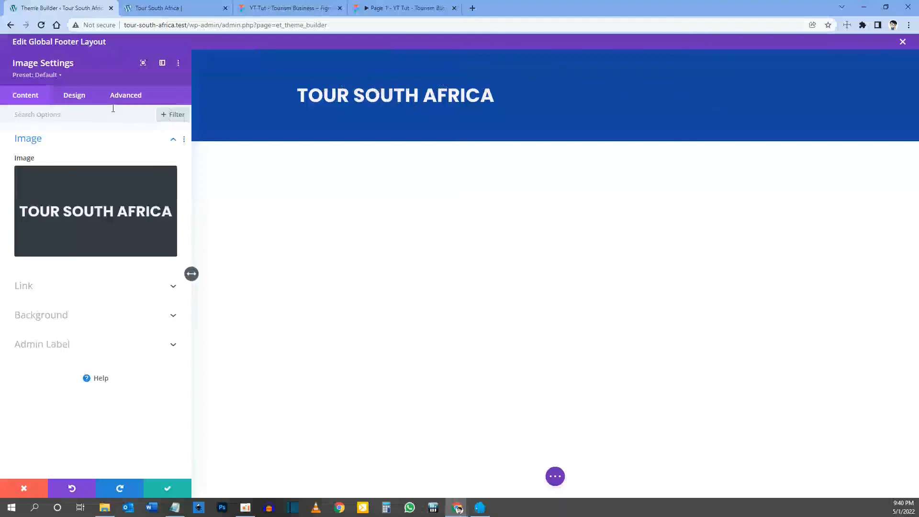
Step: Center the footer logo image and save the Image module's settings
click(67, 99)
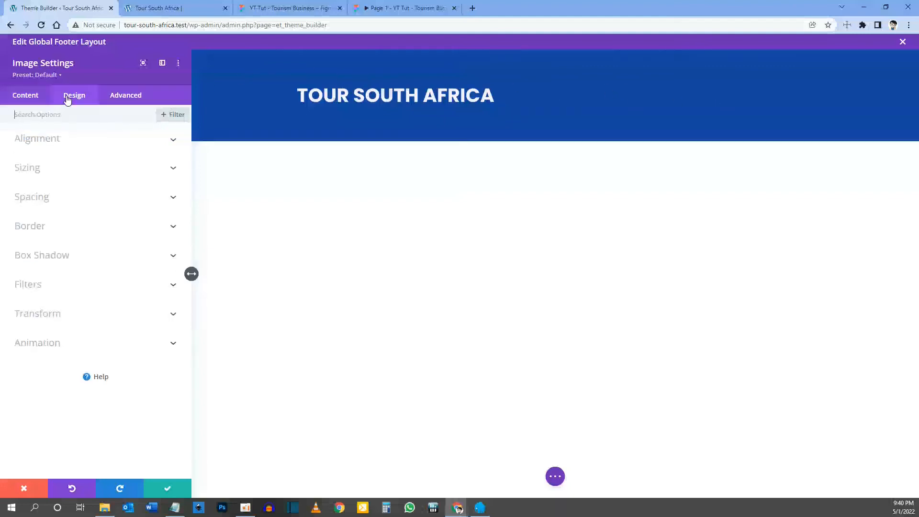
click(47, 141)
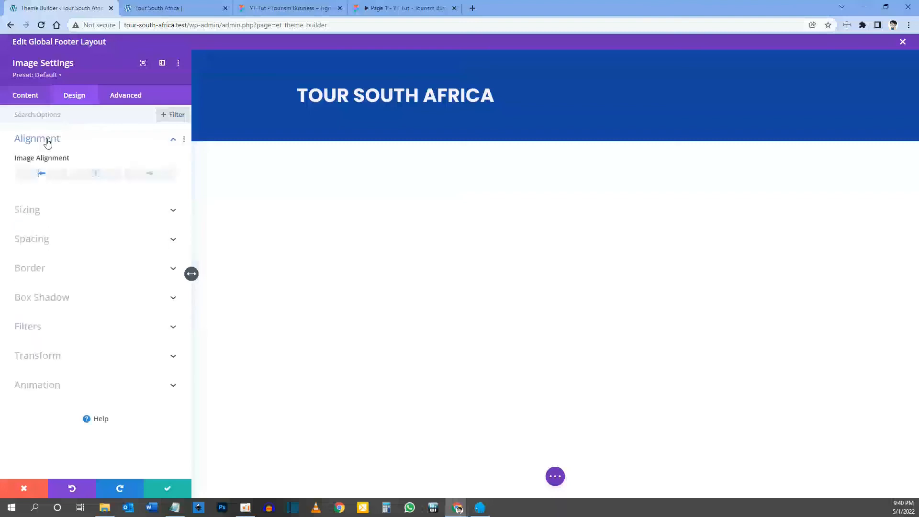
click(96, 178)
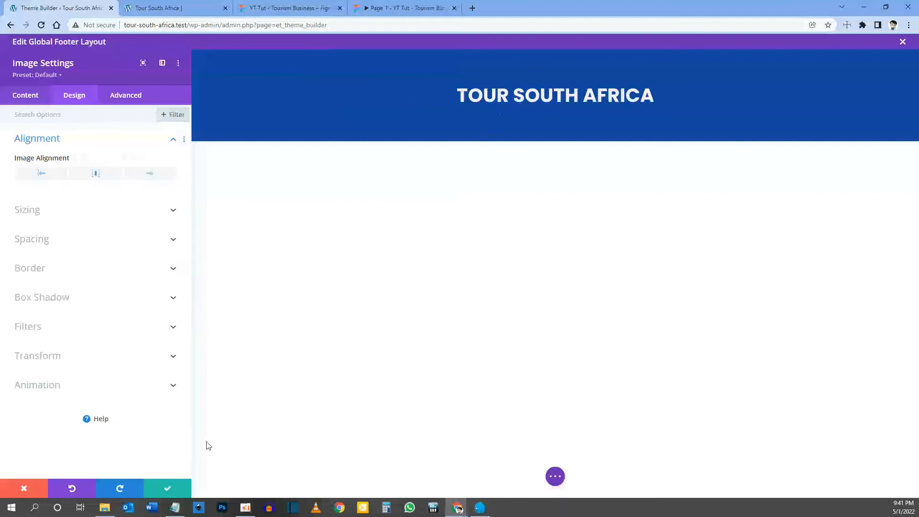
click(174, 489)
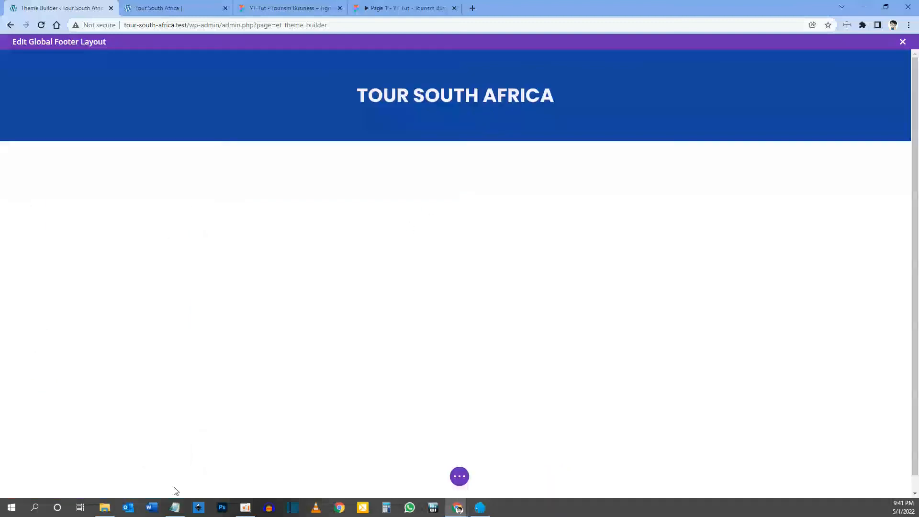
Step: Check the Figma footer, then insert a Social Media Follow module directly below the logo image using the layer structure
click(390, 9)
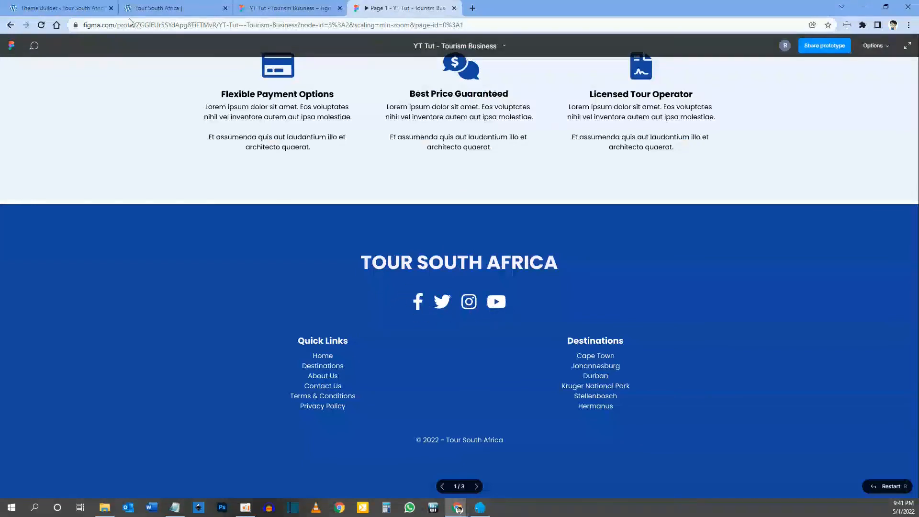
click(57, 7)
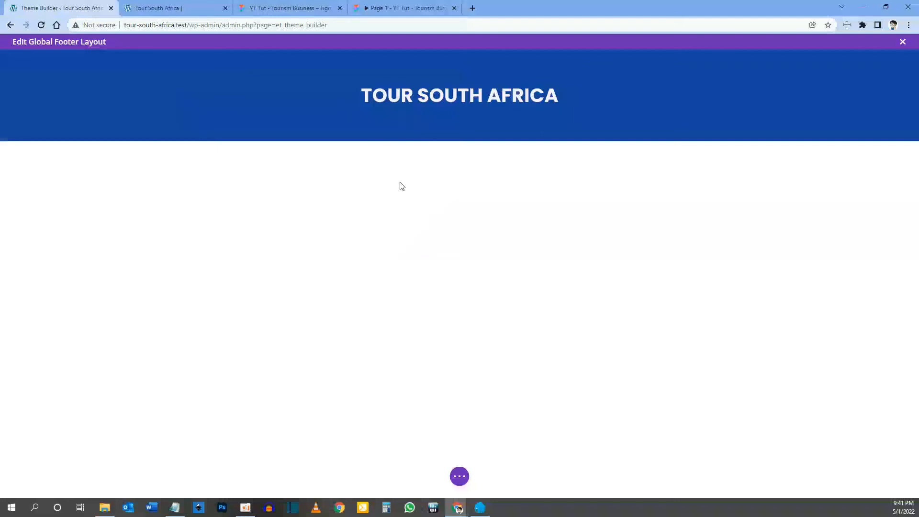
mouse_move(447, 98)
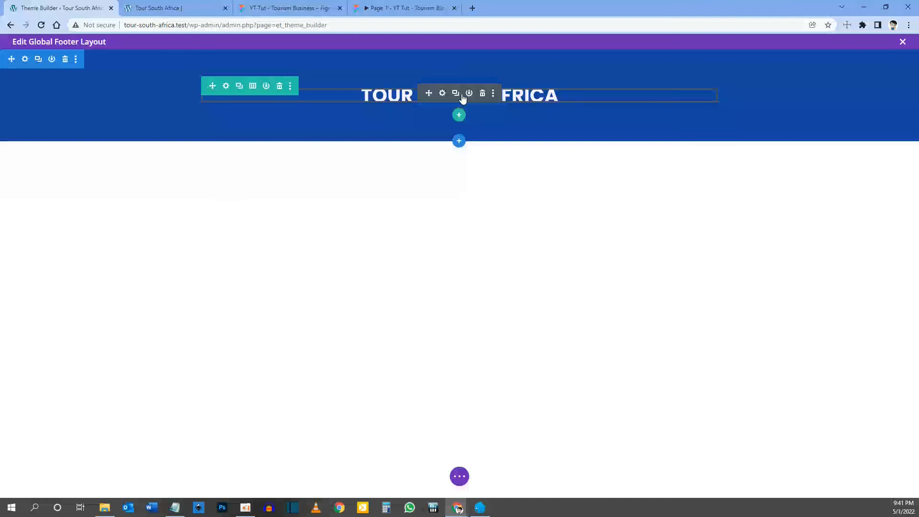
right_click(462, 97)
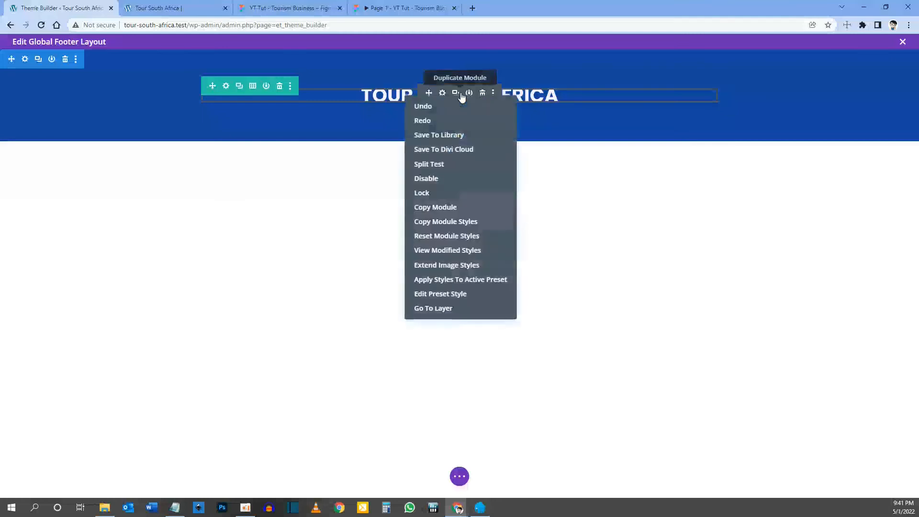
click(435, 307)
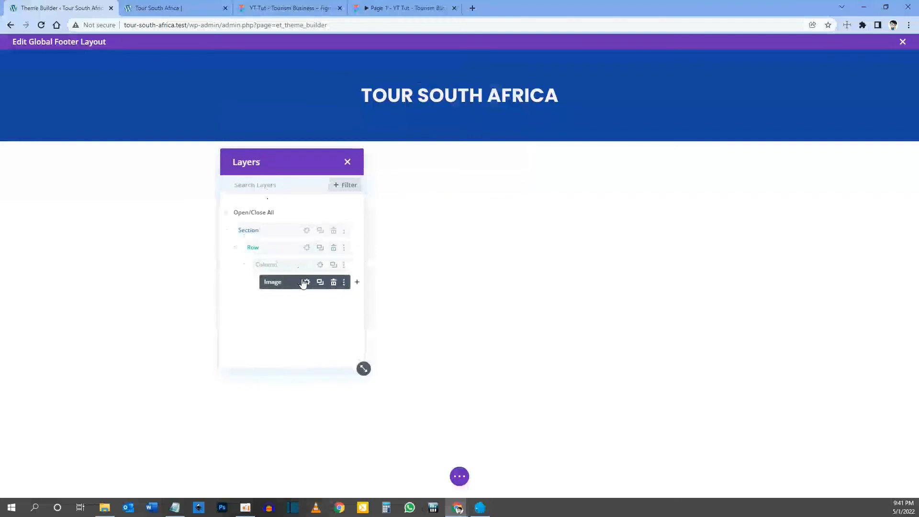
click(357, 284)
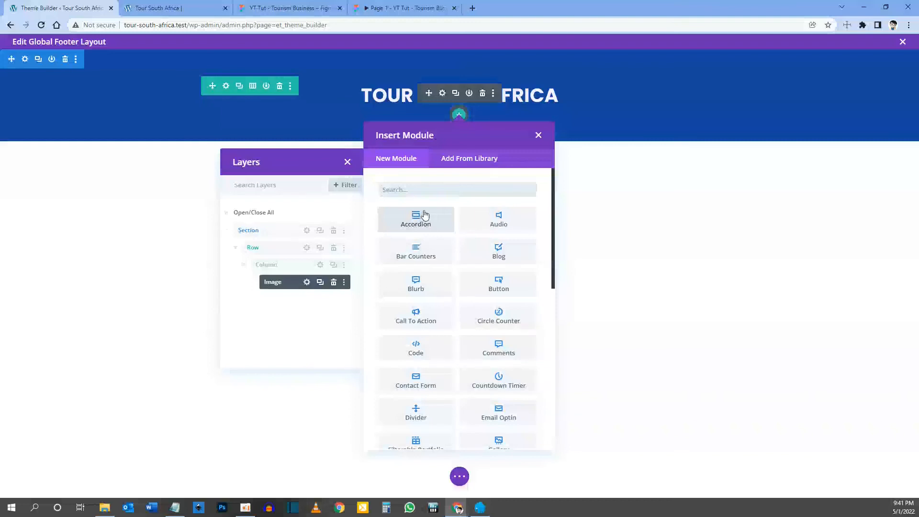
text(social)
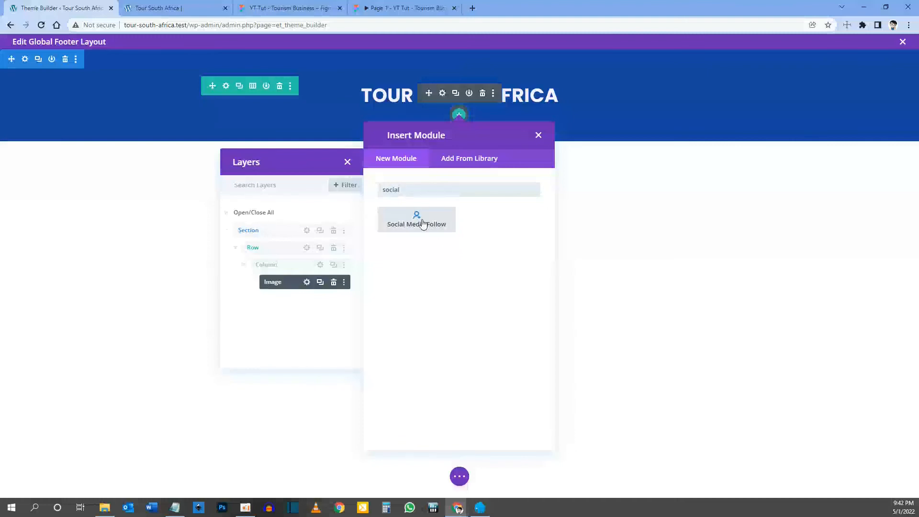
click(423, 223)
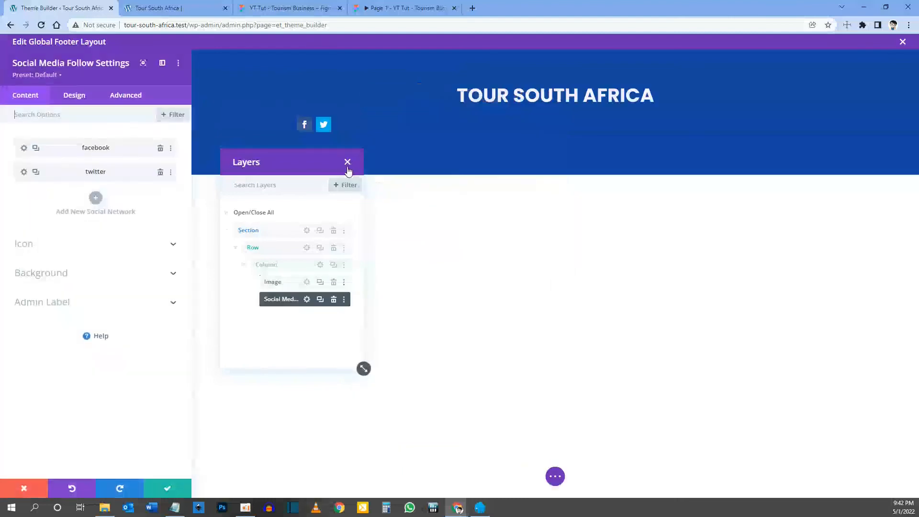
click(347, 162)
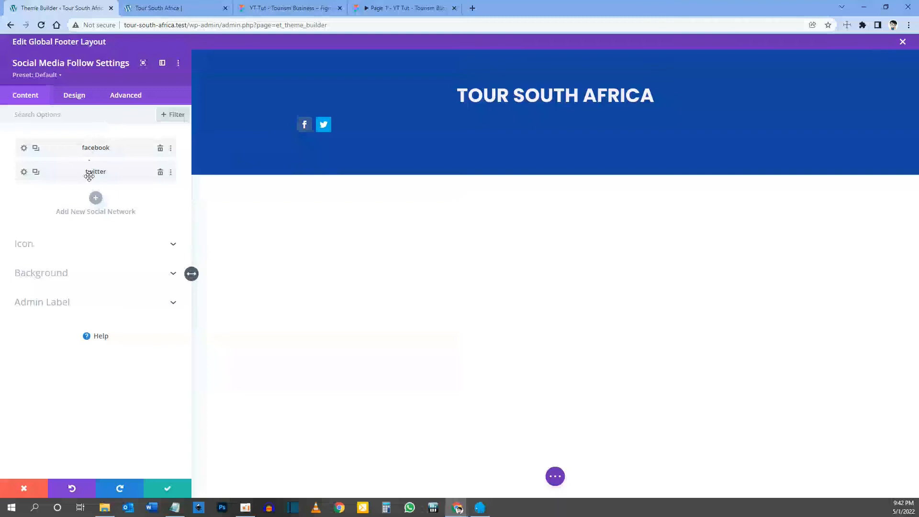
Step: Review the Facebook network's link option, compare its icon with the Figma design, and remove its background color
click(24, 149)
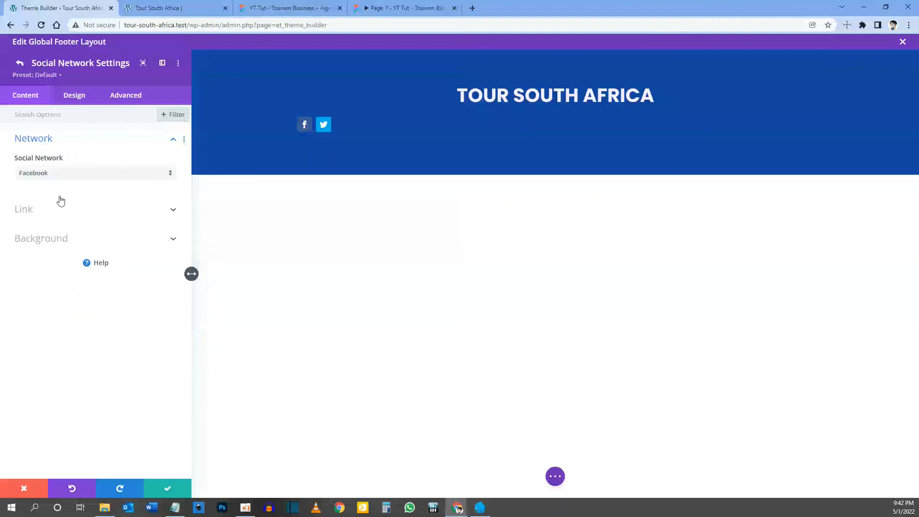
click(37, 209)
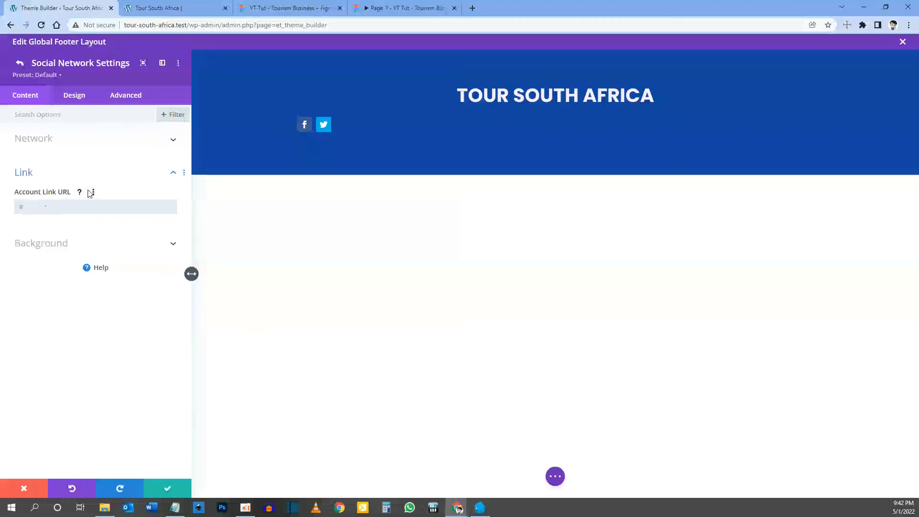
click(118, 206)
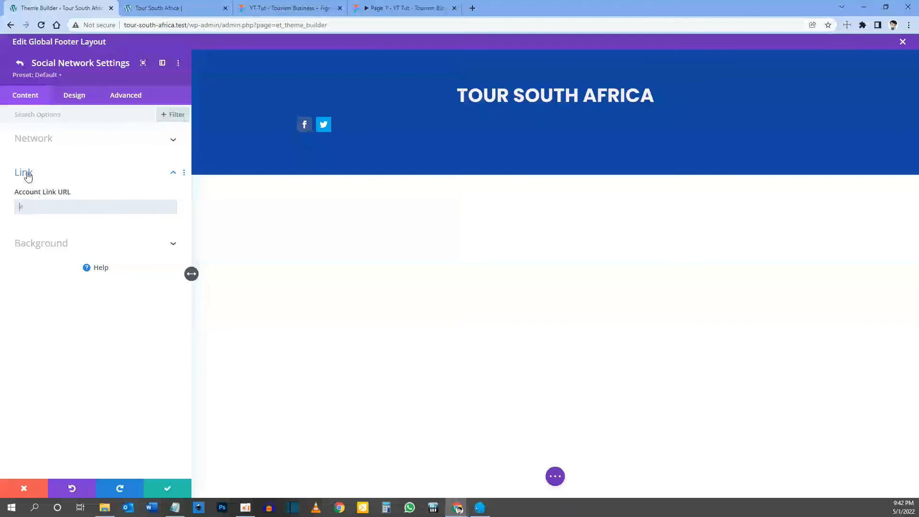
click(48, 242)
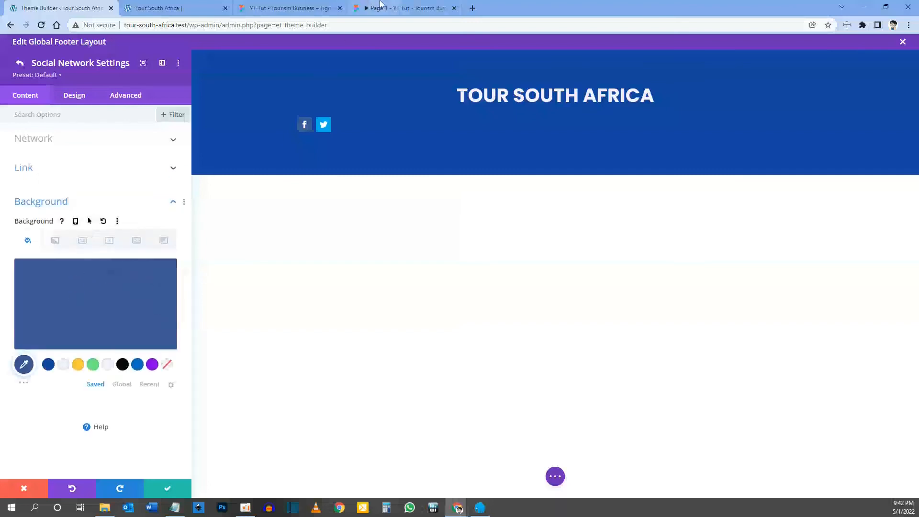
click(405, 8)
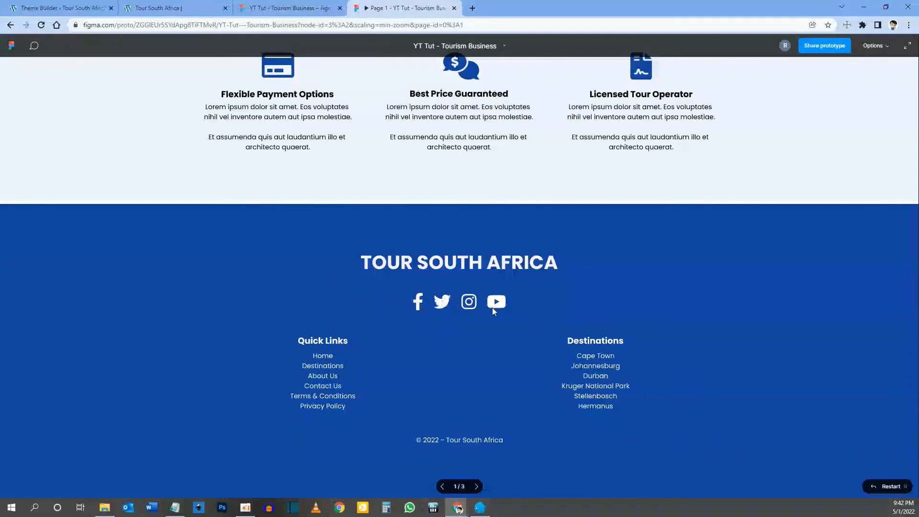
click(62, 8)
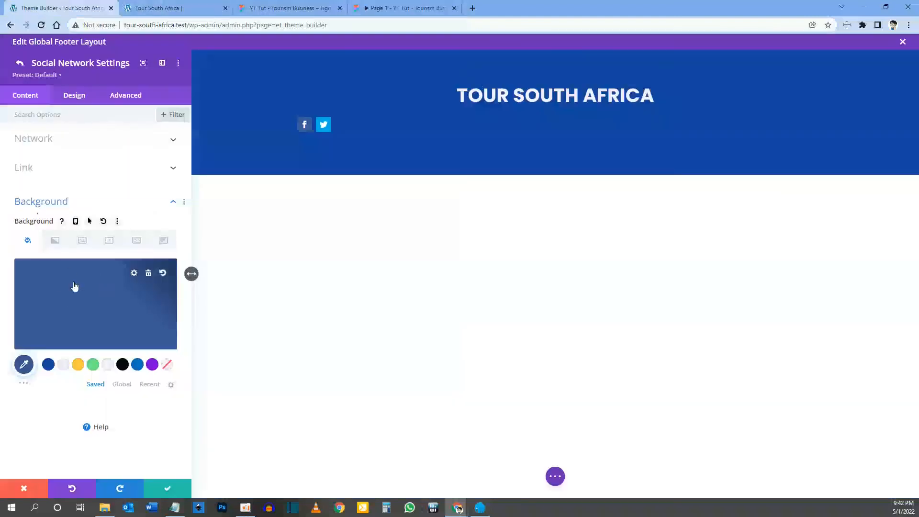
click(148, 275)
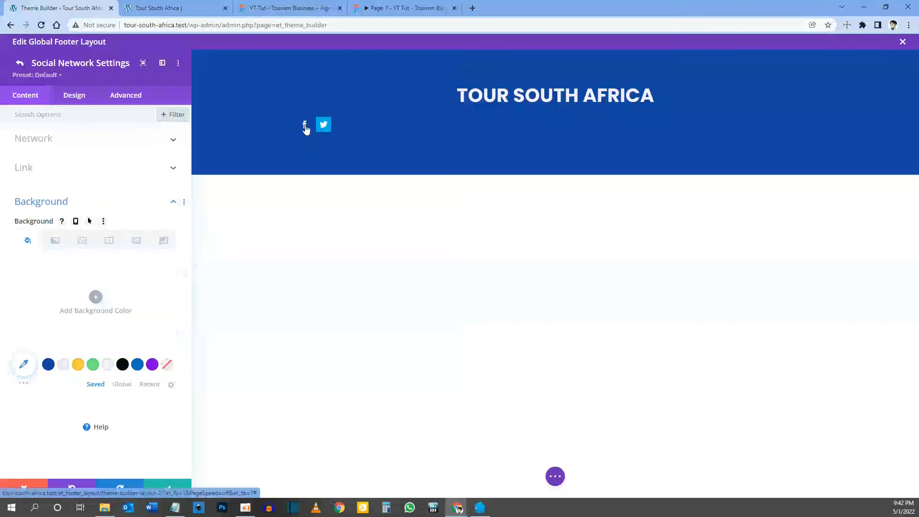
click(20, 63)
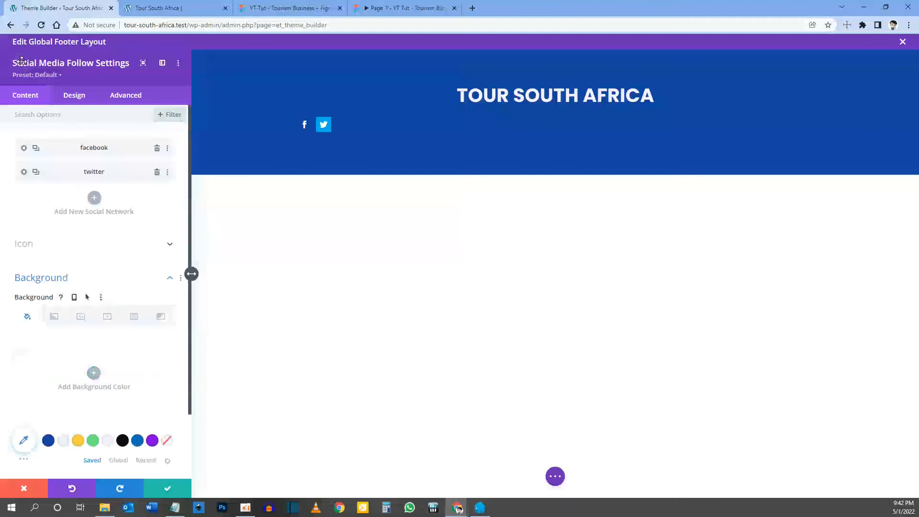
Step: Remove the Twitter network's background color and duplicate the Twitter network twice
click(24, 172)
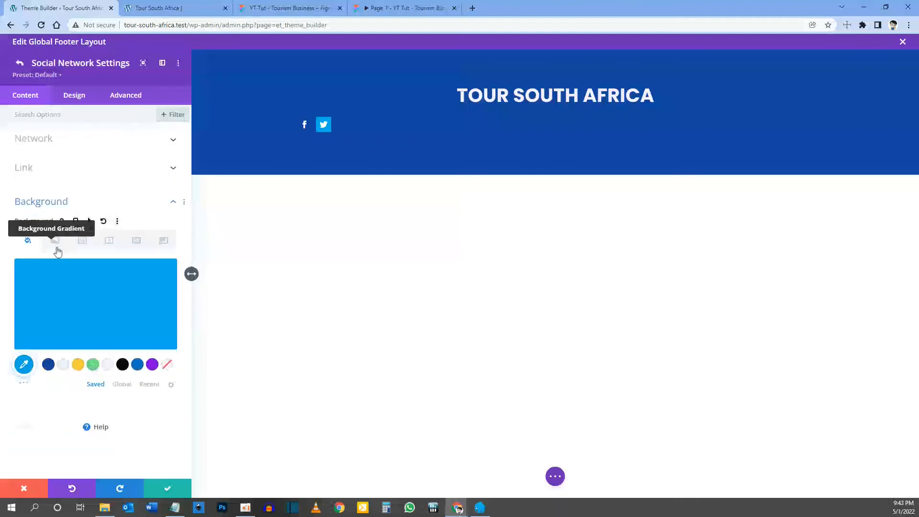
mouse_move(99, 296)
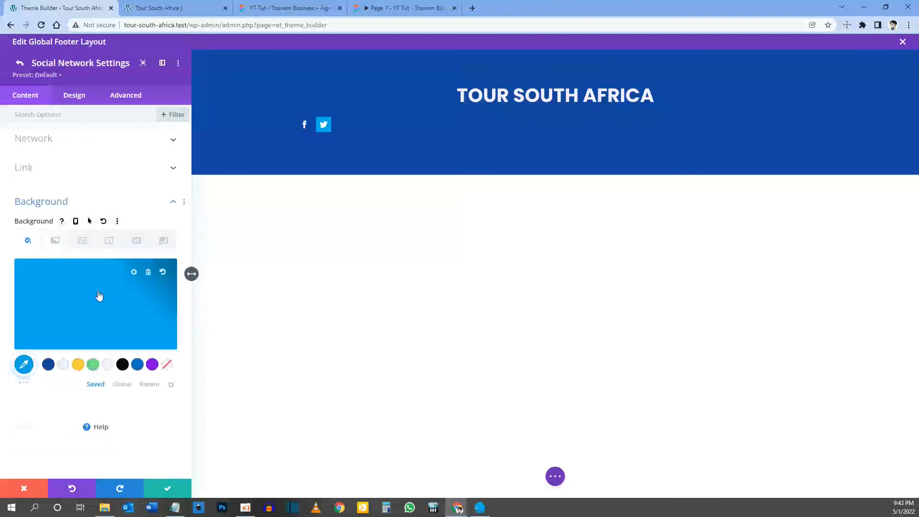
click(149, 273)
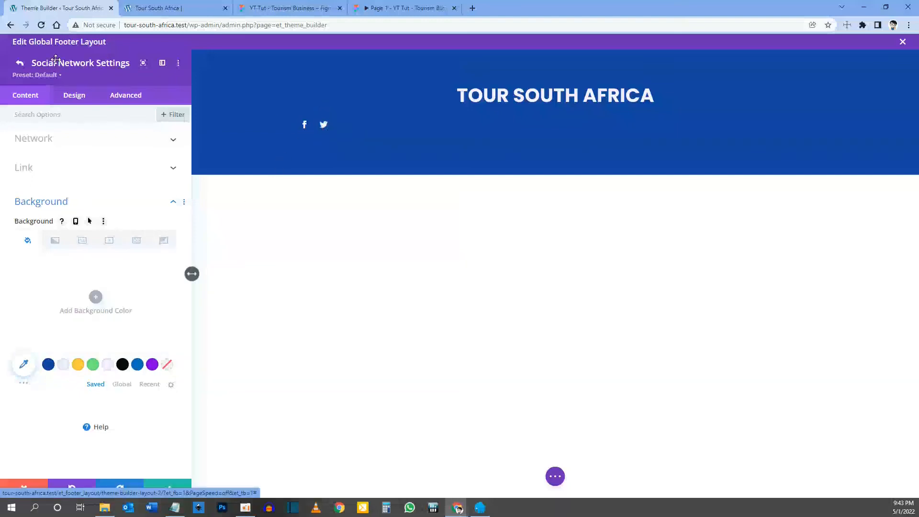
click(20, 66)
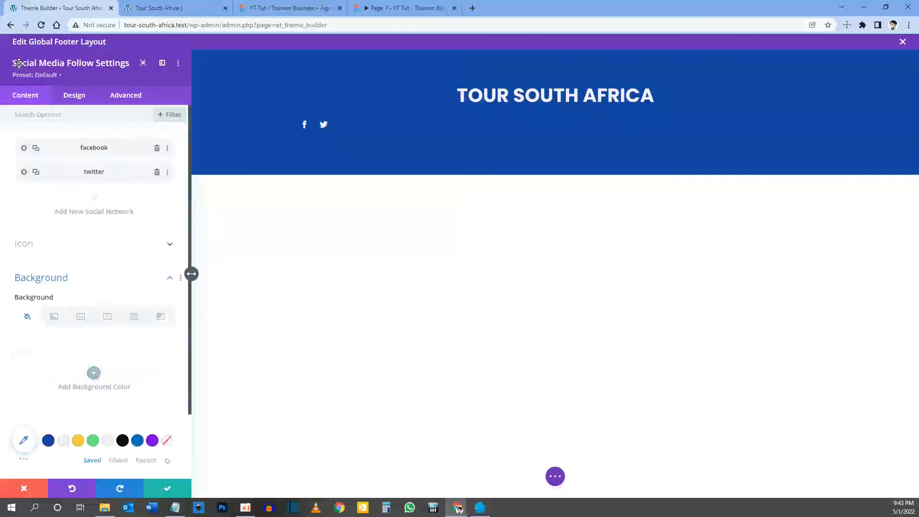
click(36, 172)
click(37, 172)
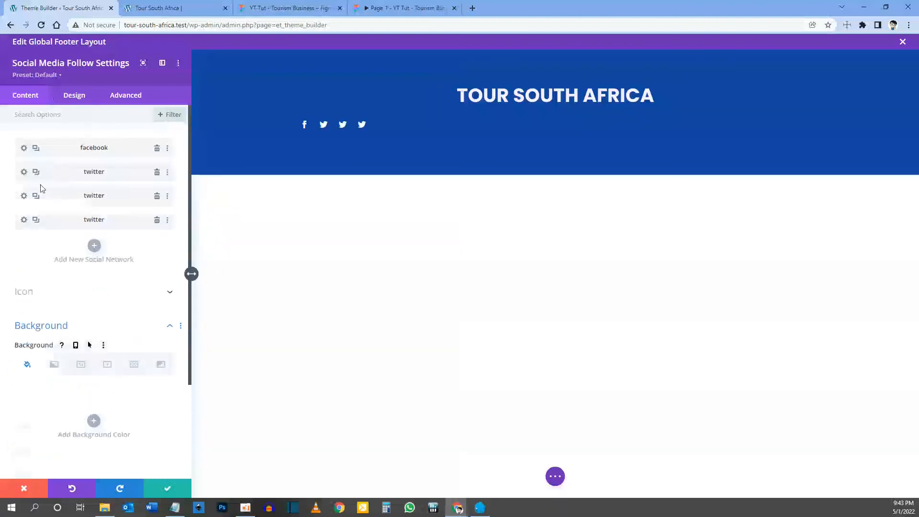
Step: Check the Figma footer's icons, then change the third network in the Social Media Follow module to Instagram
click(368, 5)
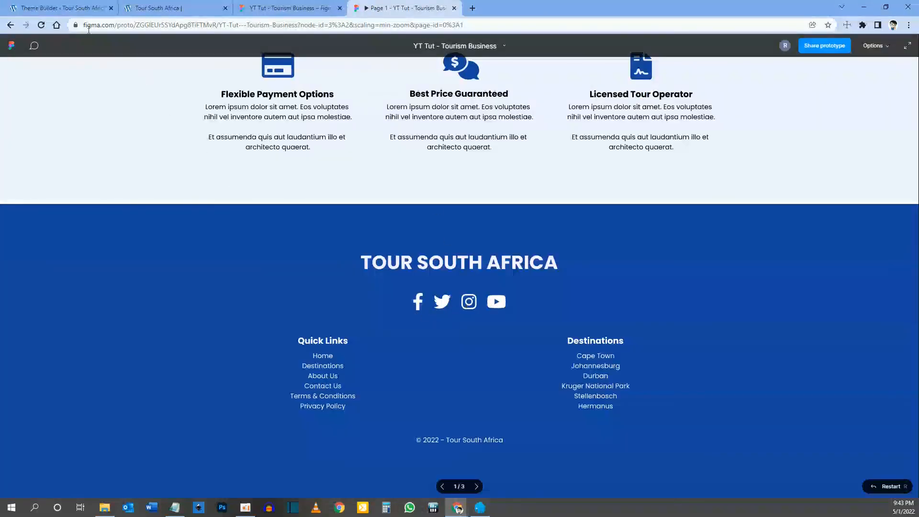
click(57, 8)
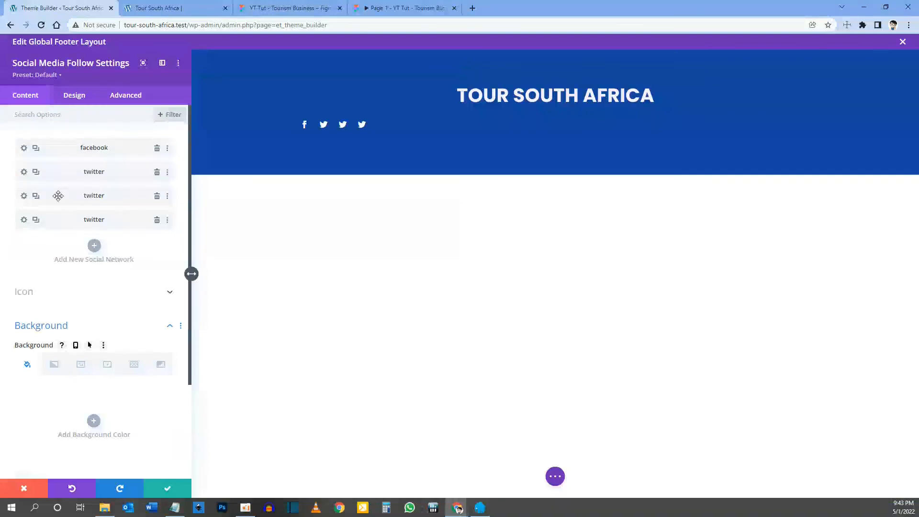
click(23, 196)
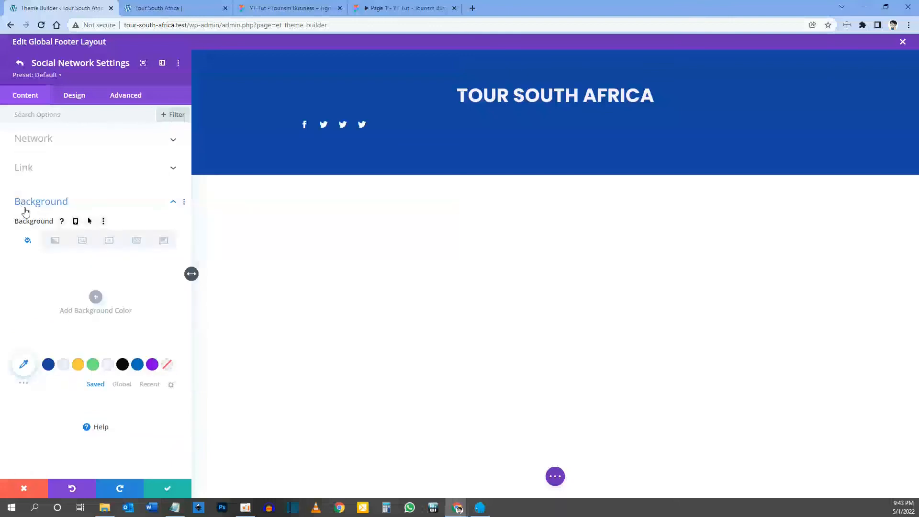
click(50, 139)
click(51, 173)
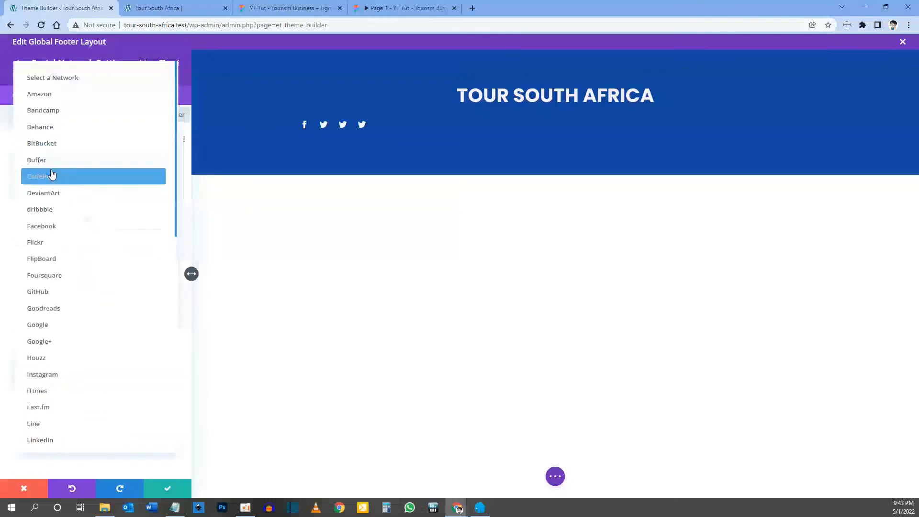
click(68, 375)
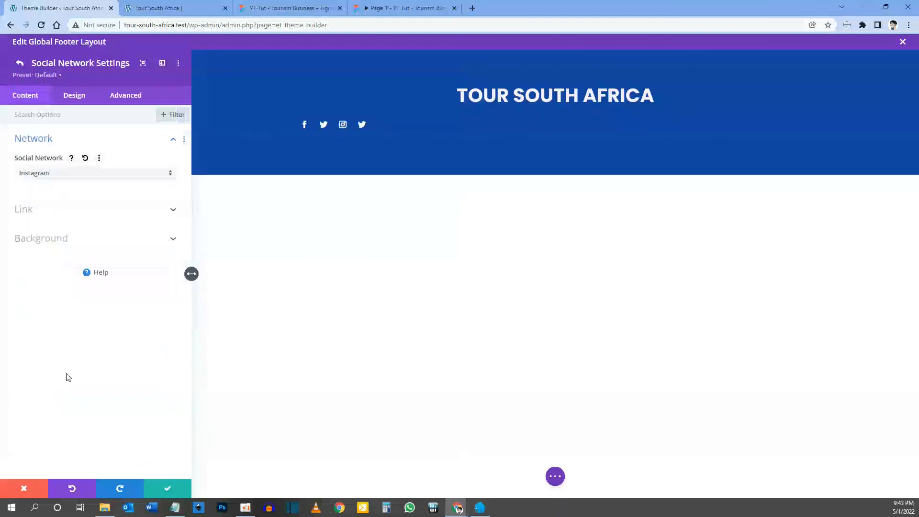
click(20, 63)
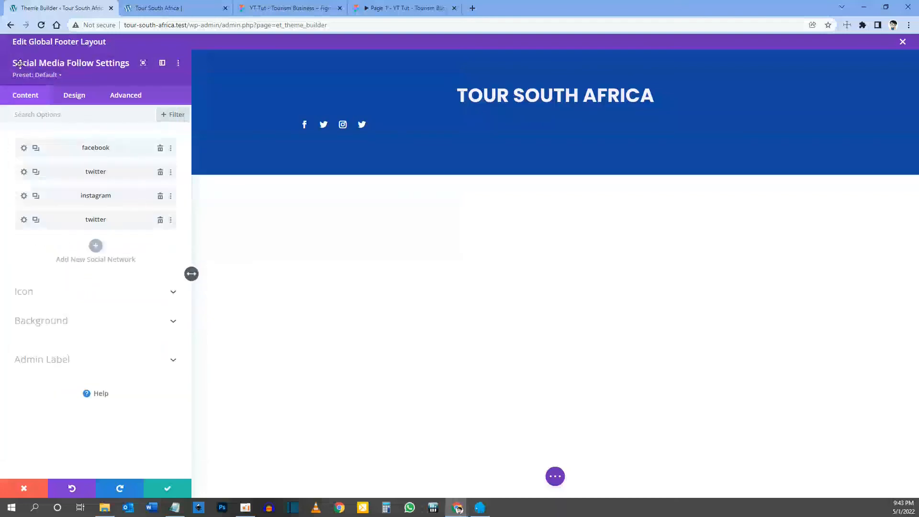
Step: Change the fourth network in the Social Media Follow module to Youtube and return to the module's settings
click(24, 219)
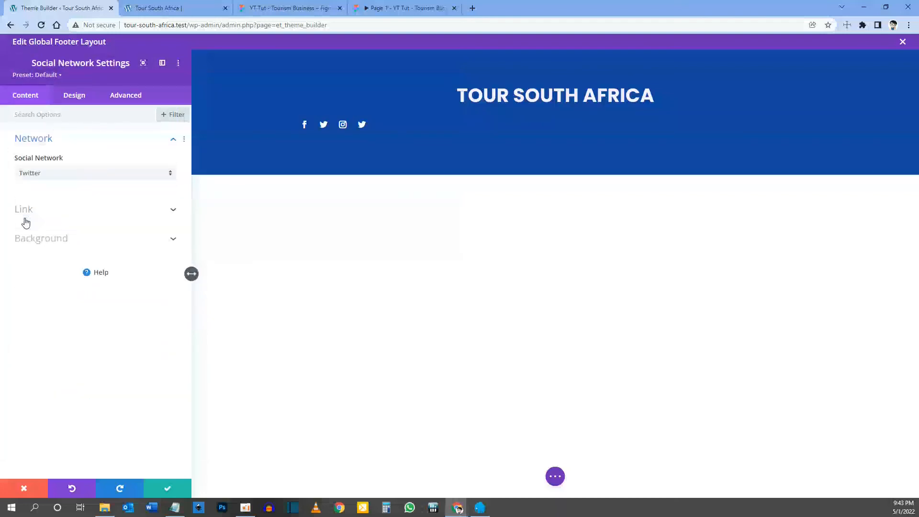
click(55, 179)
scroll(70, 406, down, 10)
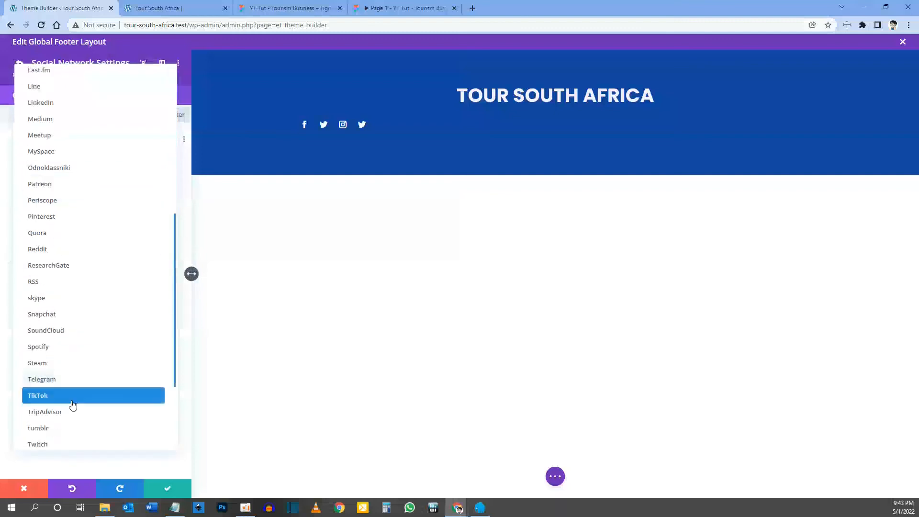
click(67, 438)
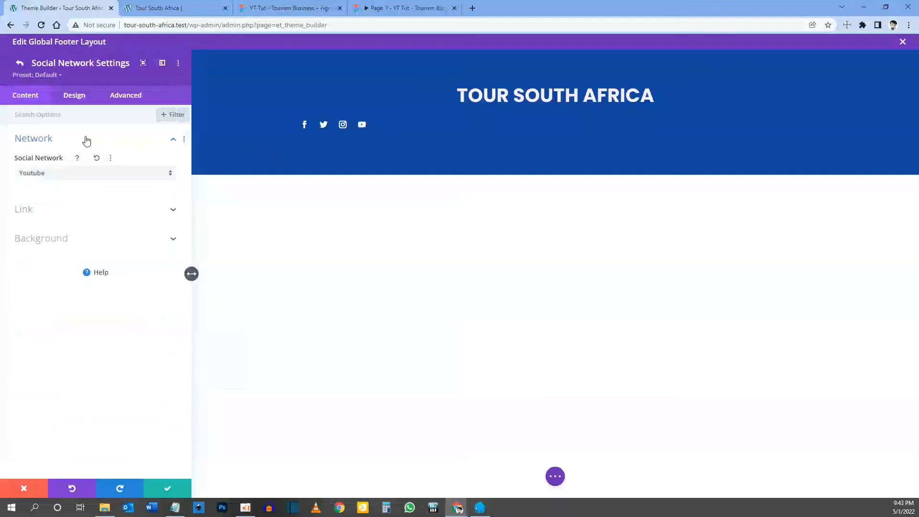
click(20, 63)
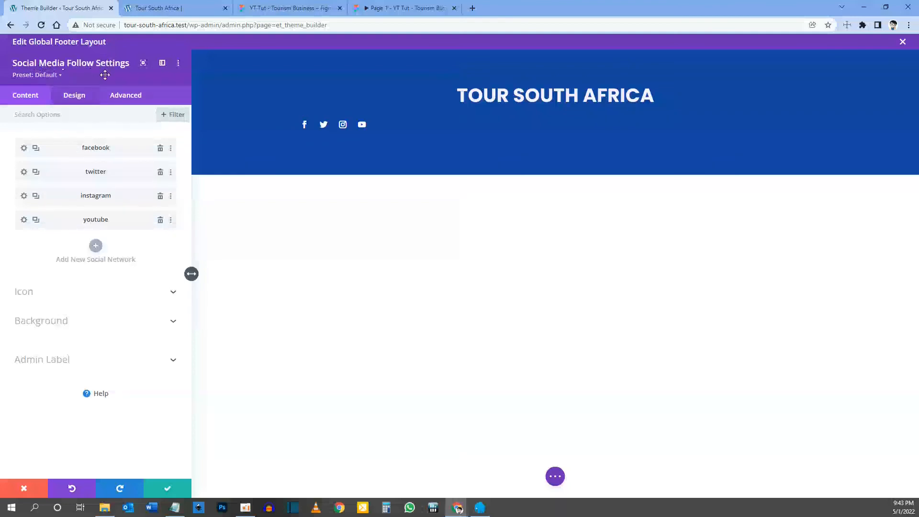
Step: Set the Social Media Follow module's alignment to center
click(73, 98)
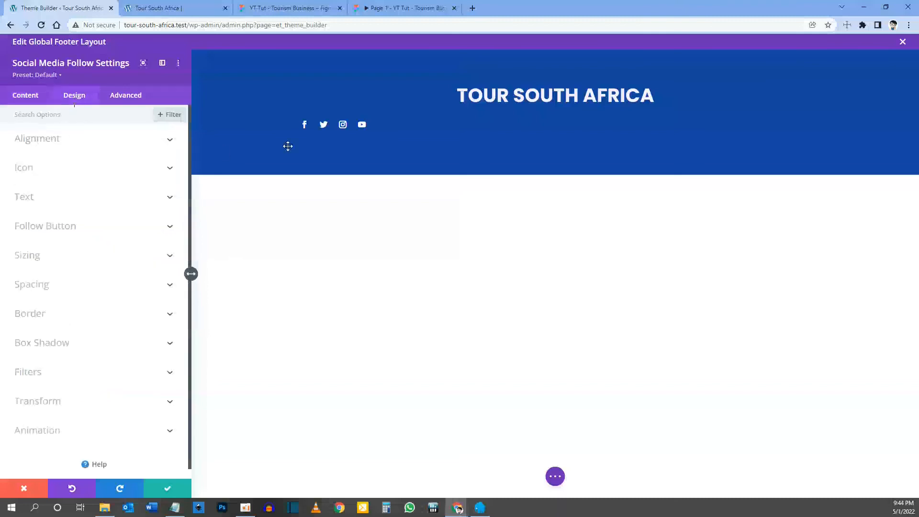
click(37, 141)
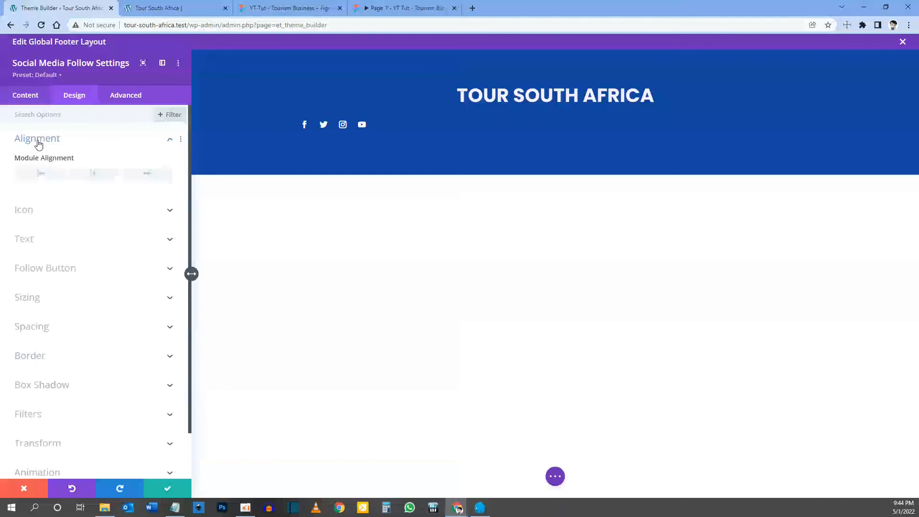
click(97, 173)
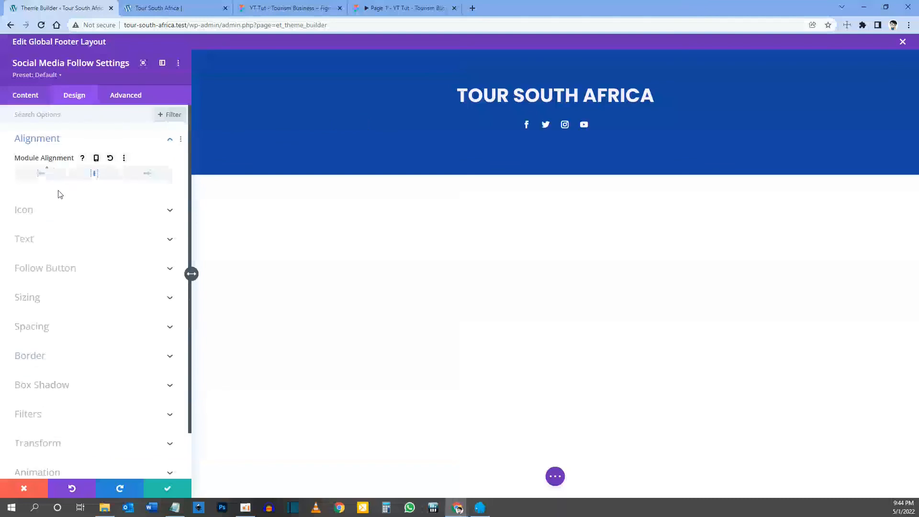
Step: Enable a custom icon size for the social icons and set the desktop icon font size to 24px
click(29, 211)
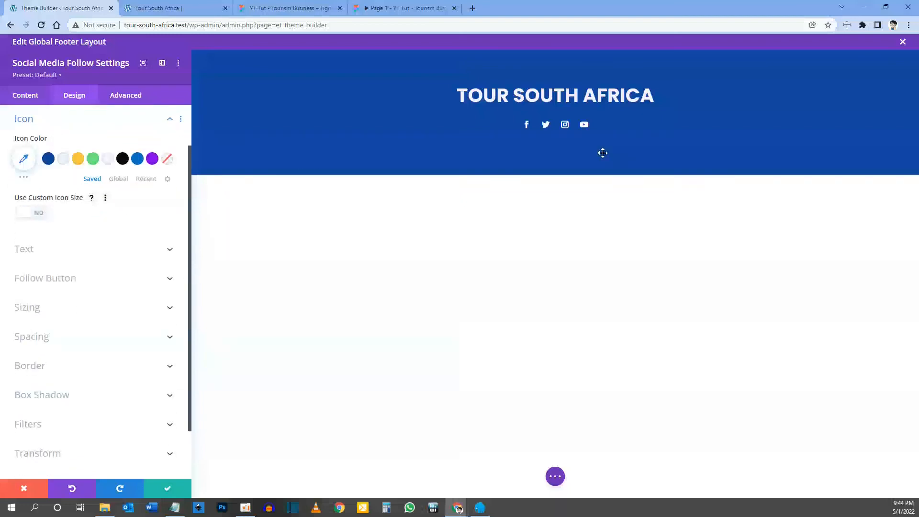
click(26, 216)
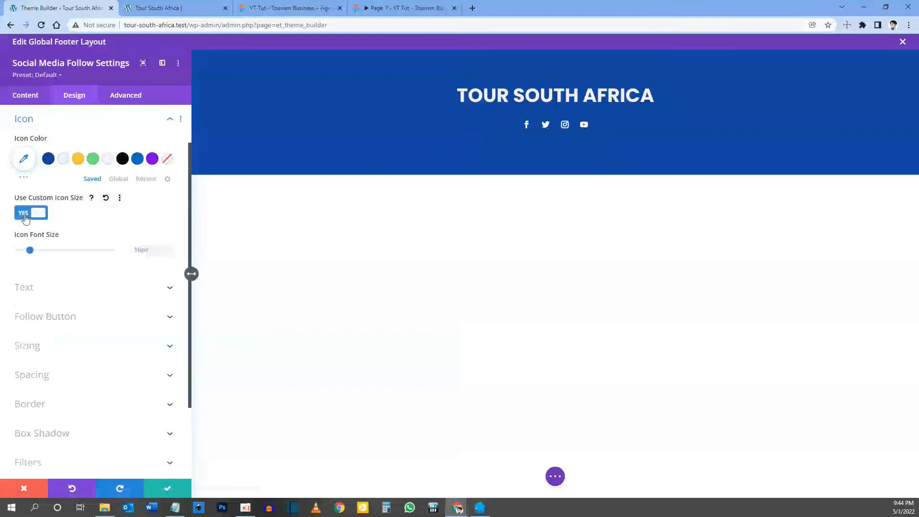
click(142, 250)
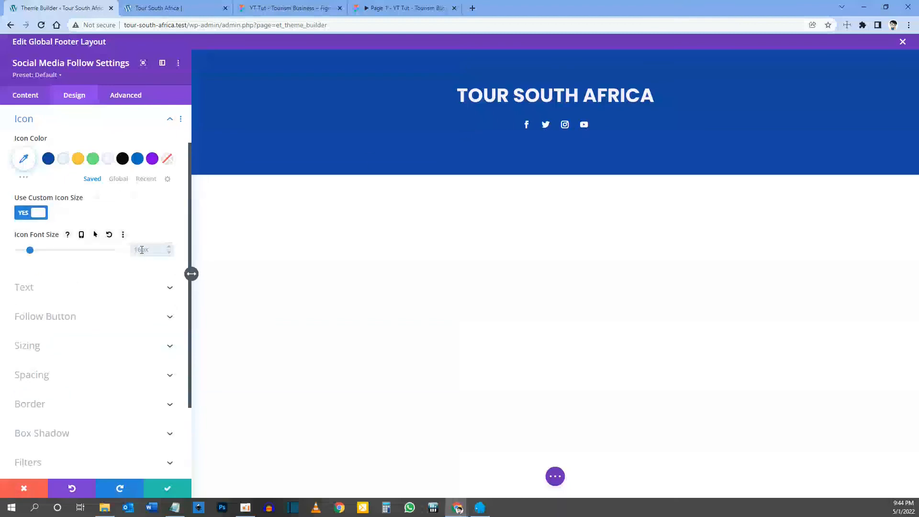
text(24px)
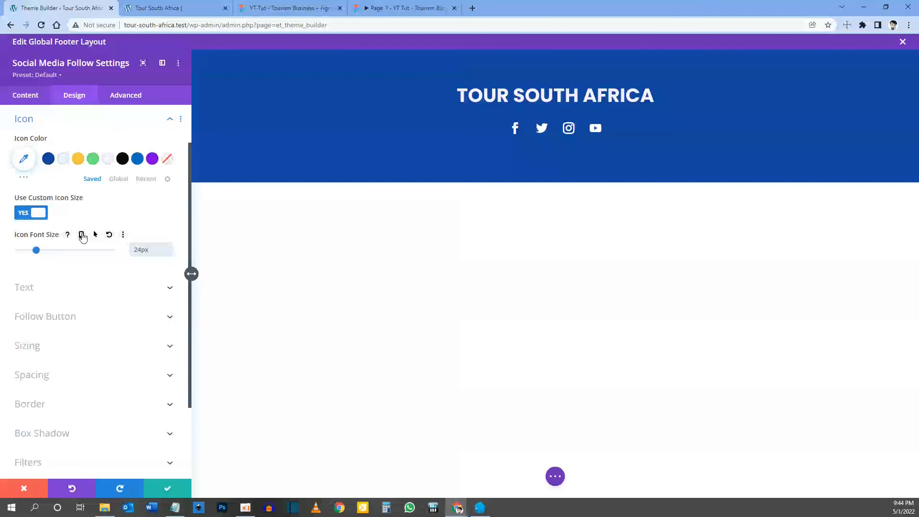
Step: Set the social icons' font size to 20px on tablet and 16px on phone, then save the module's settings
click(82, 235)
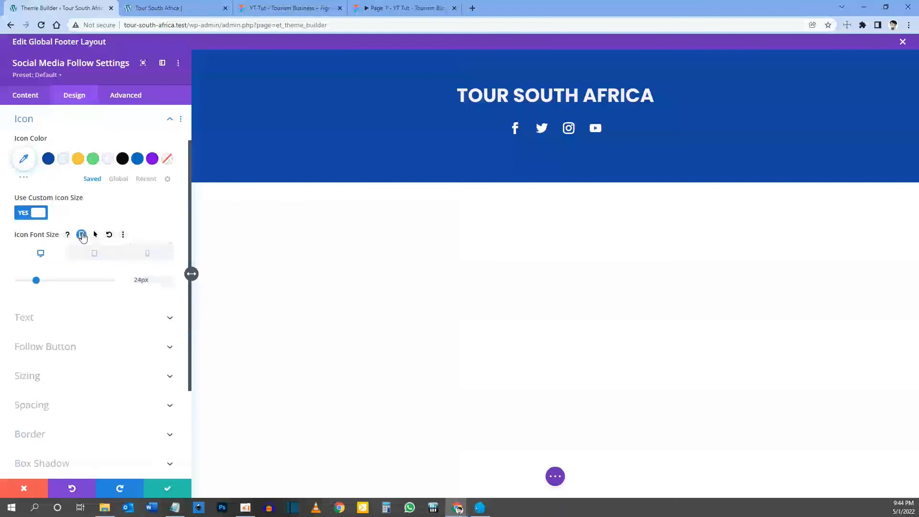
click(98, 256)
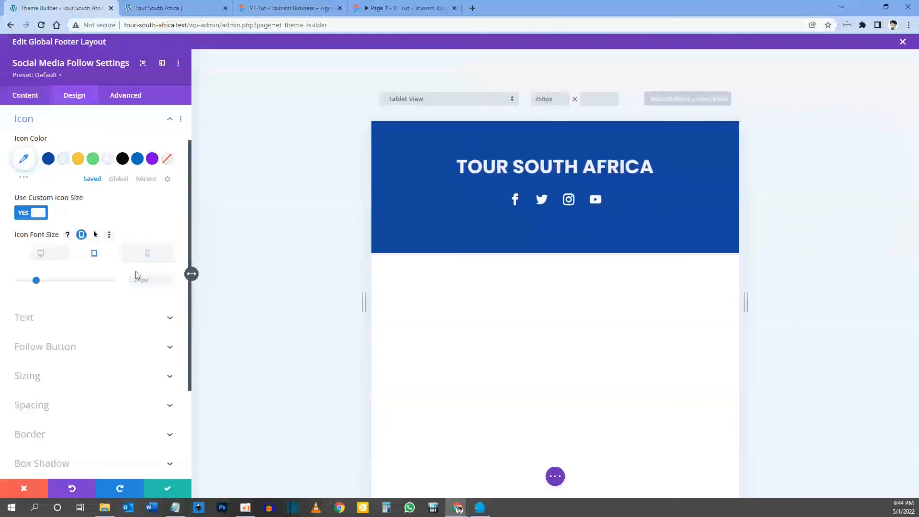
click(142, 279)
text(20px)
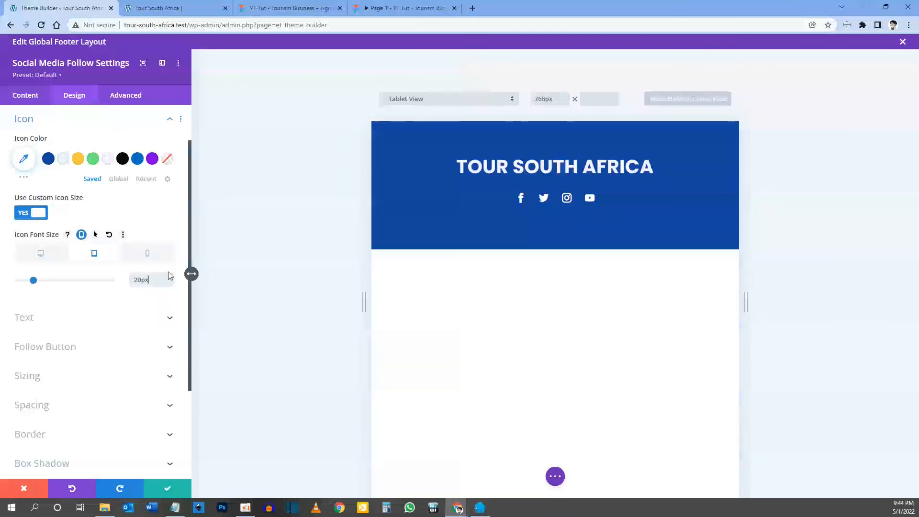
click(149, 260)
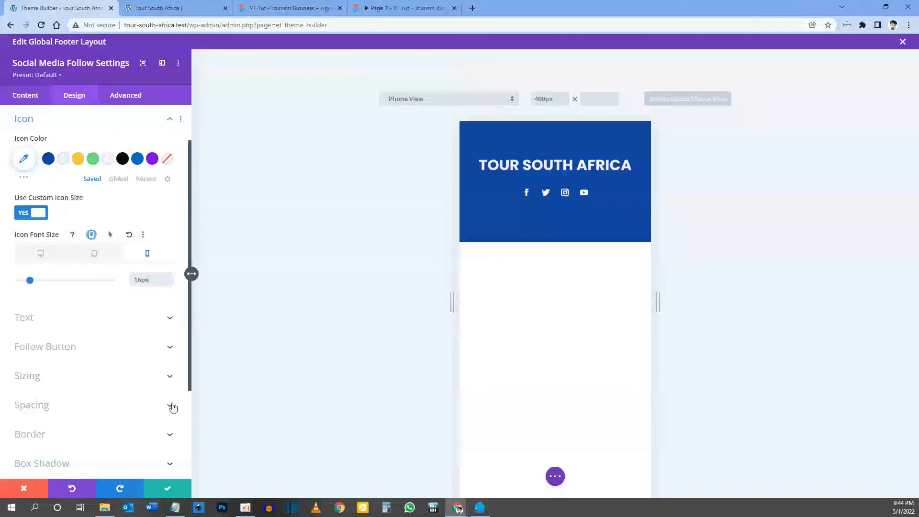
click(32, 259)
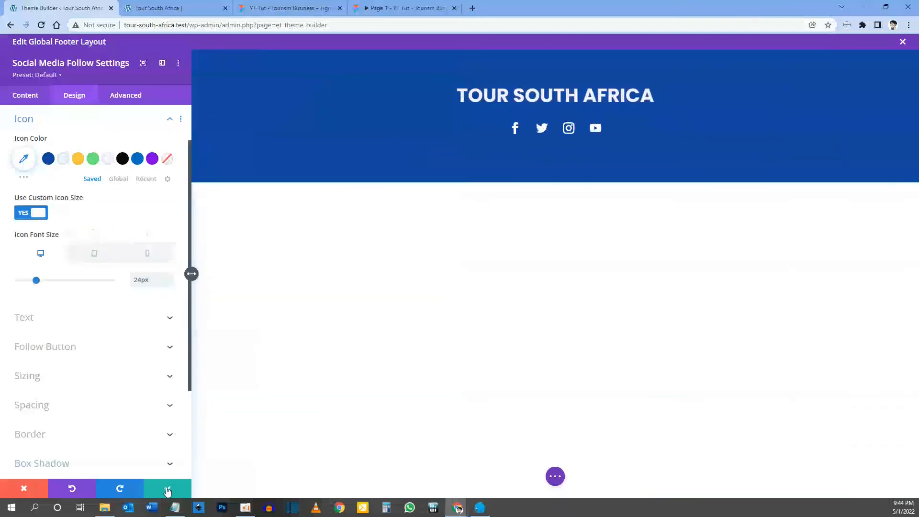
click(167, 489)
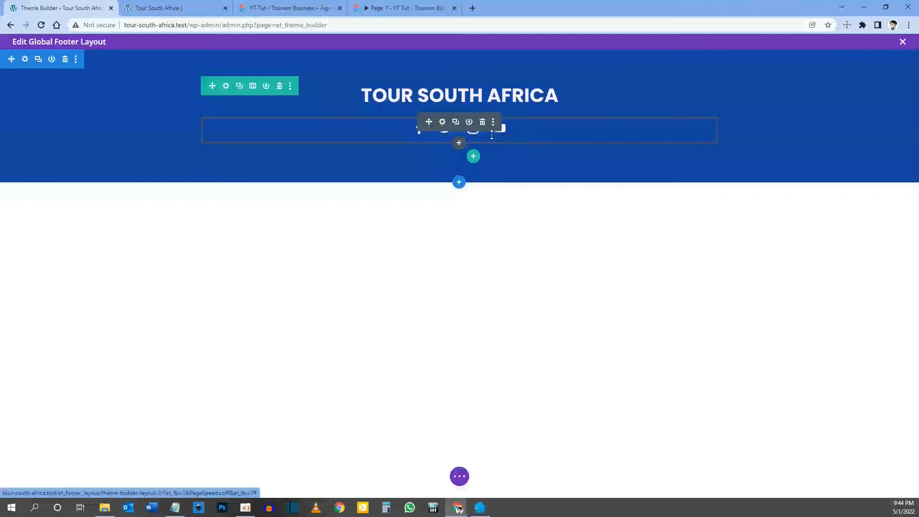
Step: Check the Figma footer's link columns, then insert a row with two equal columns below the social icons
click(393, 6)
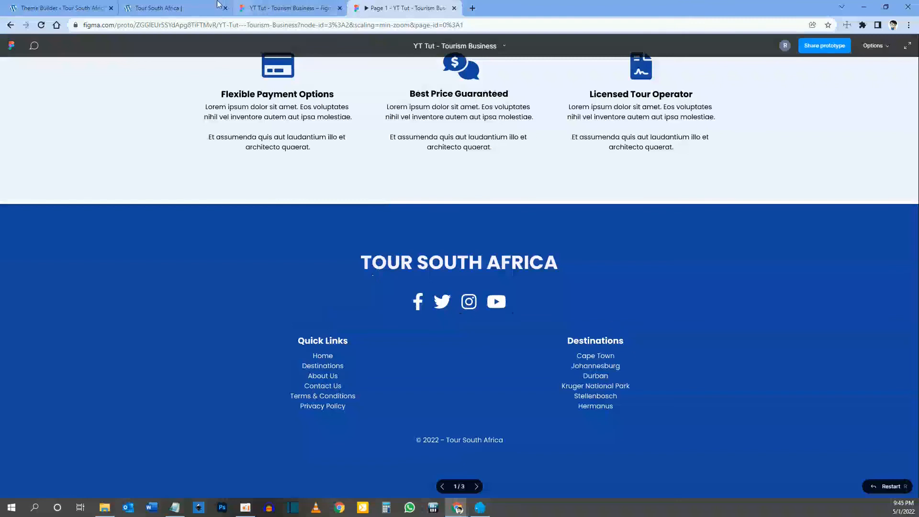
click(71, 6)
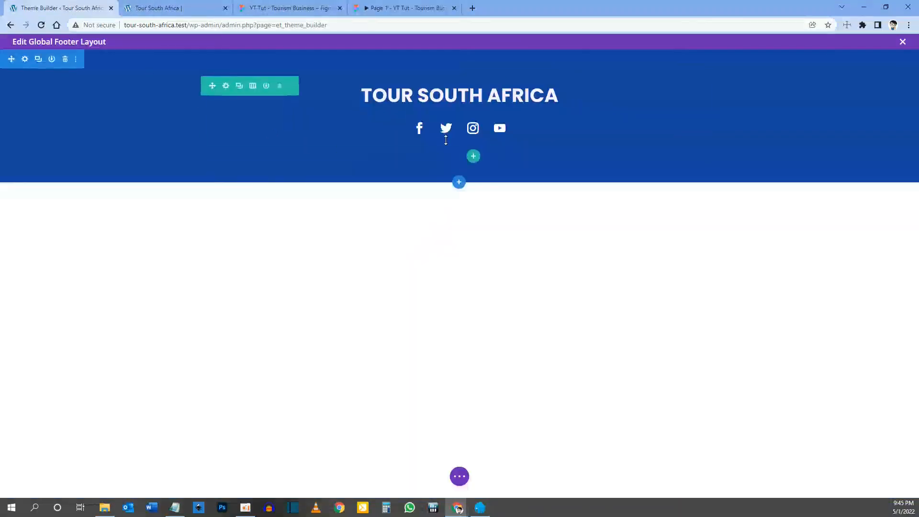
click(473, 157)
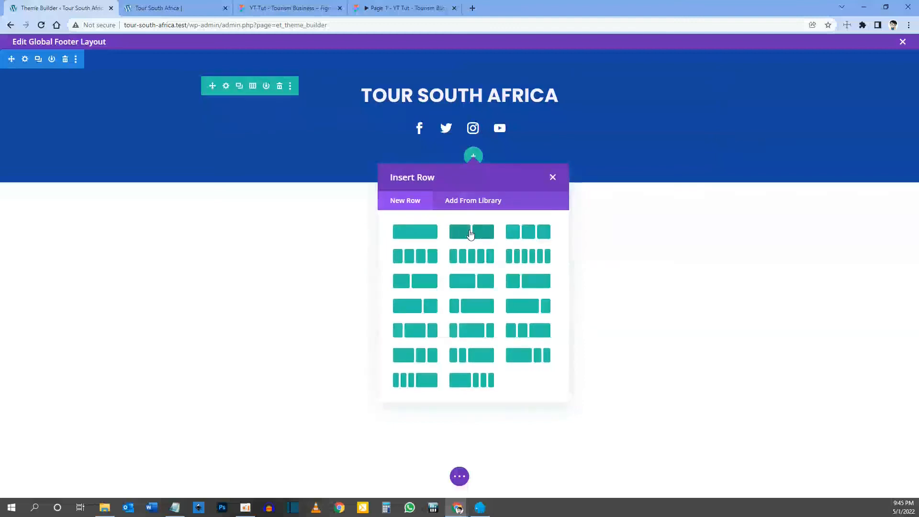
click(475, 233)
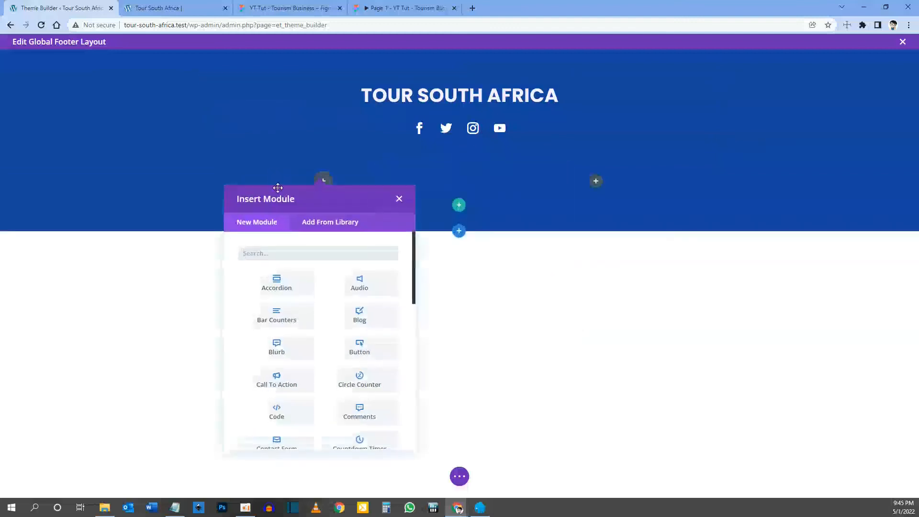
Step: Compare with the Figma footer again and insert a Text module in the new row's first column
click(423, 3)
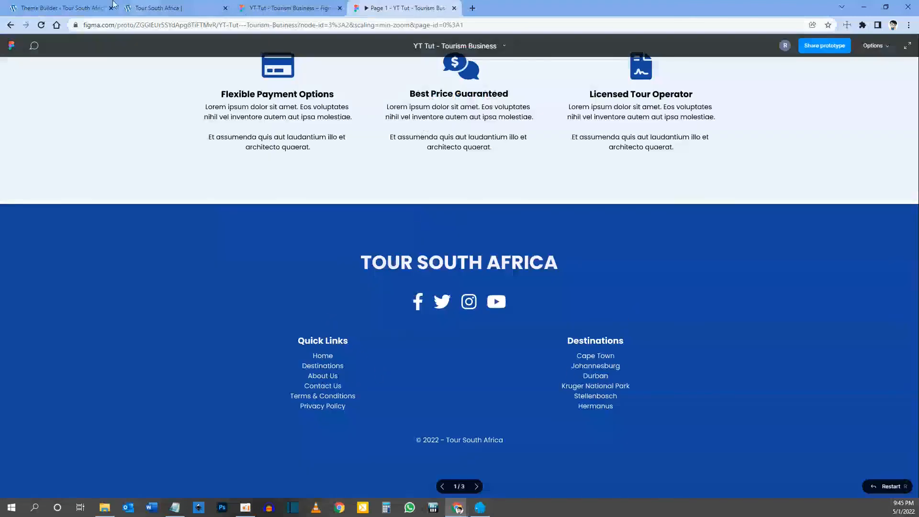
click(57, 7)
text(text)
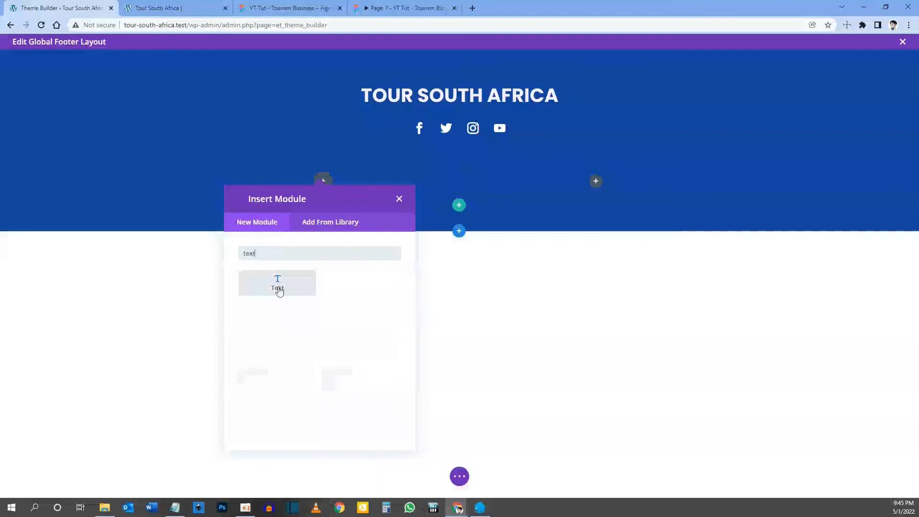
click(280, 293)
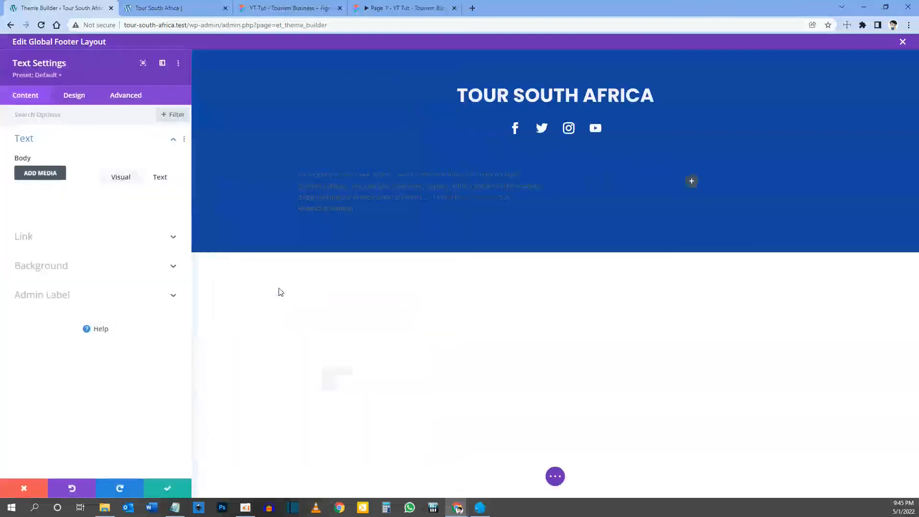
Step: Replace the Text module's placeholder body with the Figma column title "Quick Links"
drag(123, 332, 8, 262)
key(BackSpace)
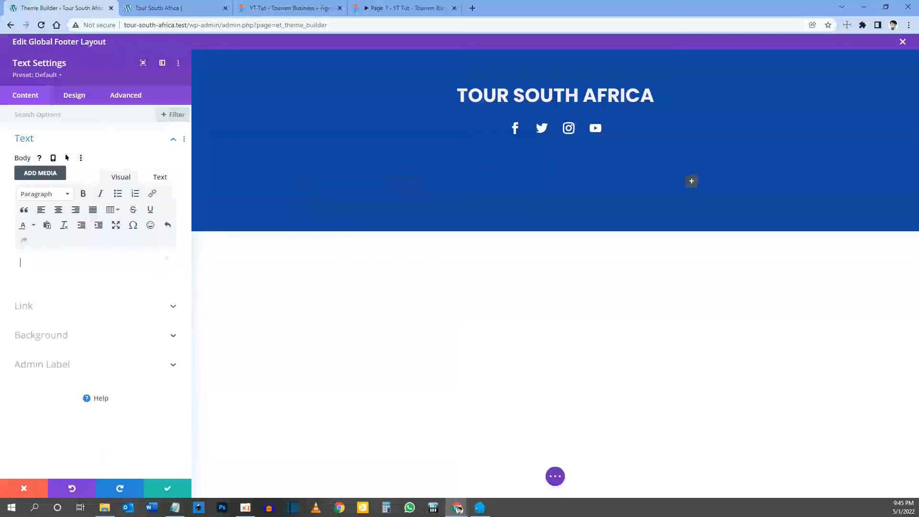
click(407, 7)
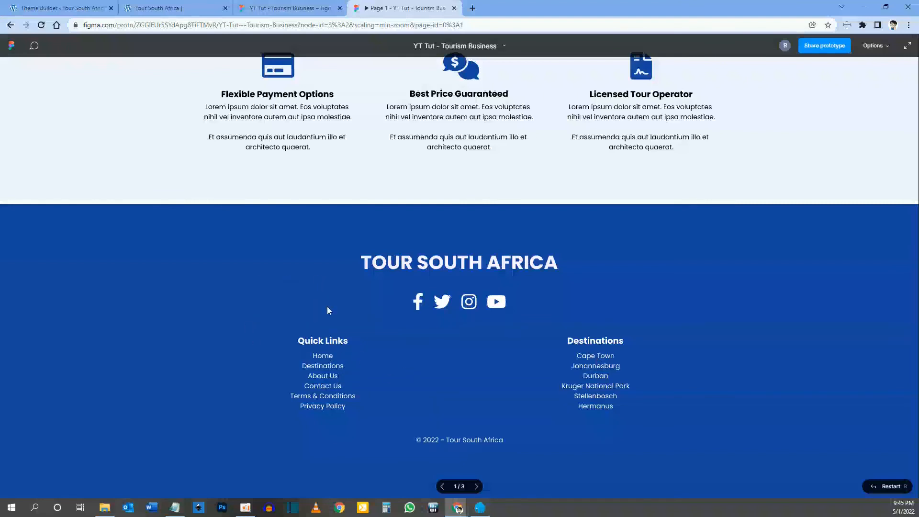
click(32, 5)
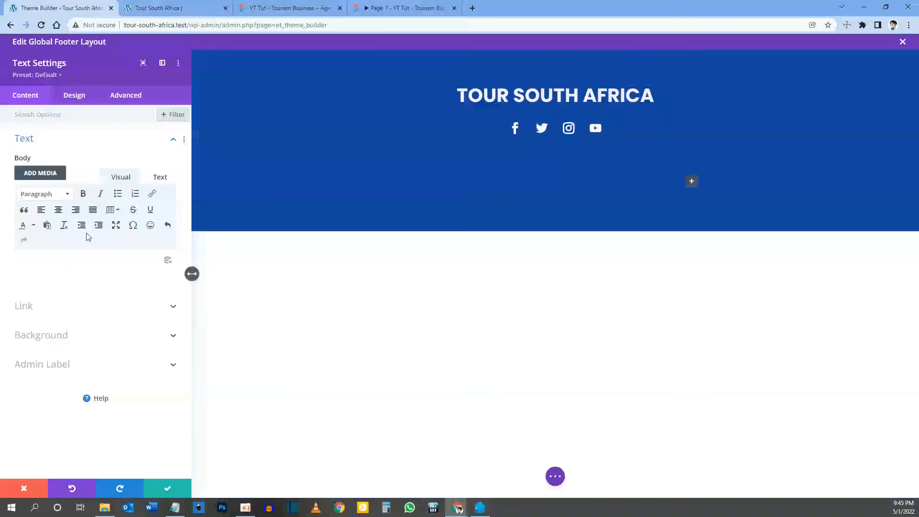
text(Quick Links)
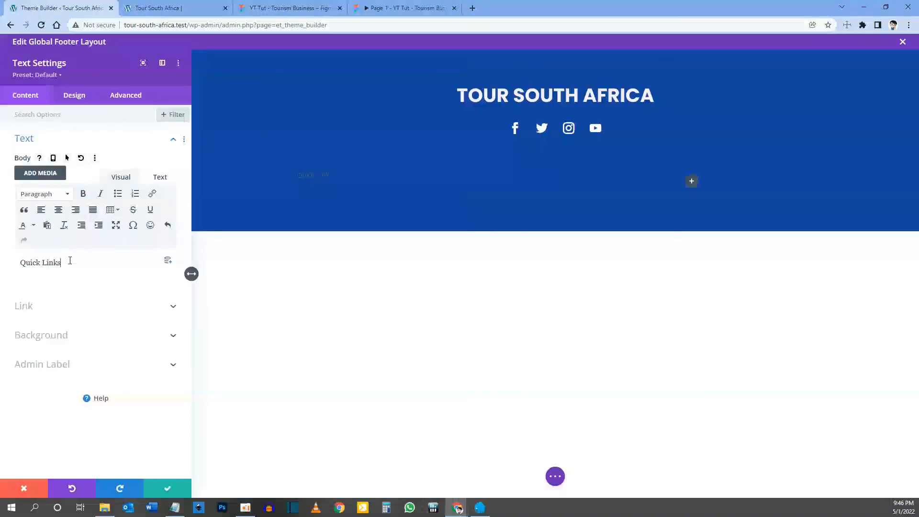
Step: Format the "Quick Links" title in the Text module's body as Heading 5
drag(69, 261, 19, 262)
click(45, 194)
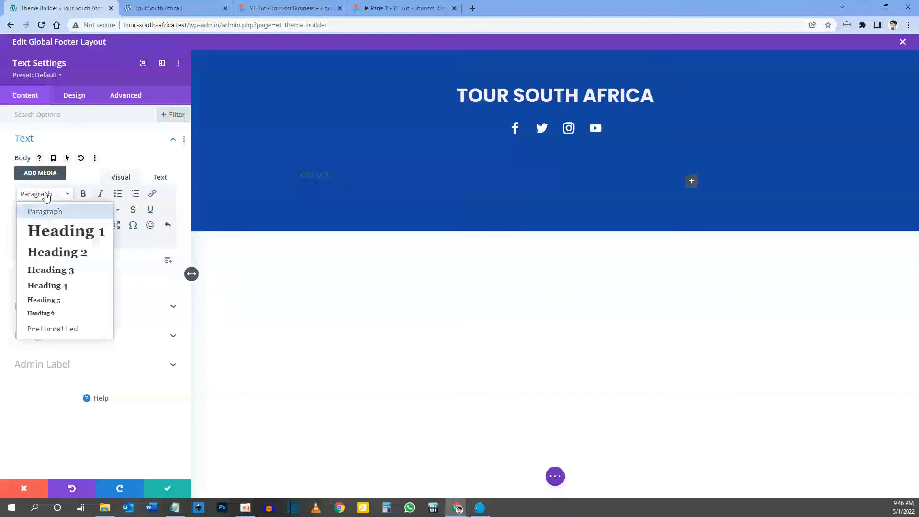
click(48, 300)
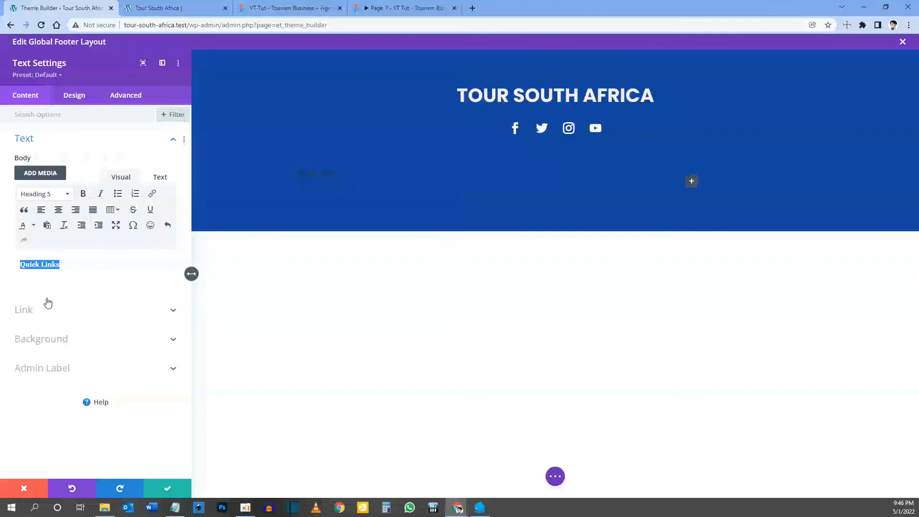
click(74, 257)
Step: Below the title, list the Figma links on separate lines: Home, Destinations, About Us, Contact Us, Terms & Conditions, Privacy Policy
key(Return)
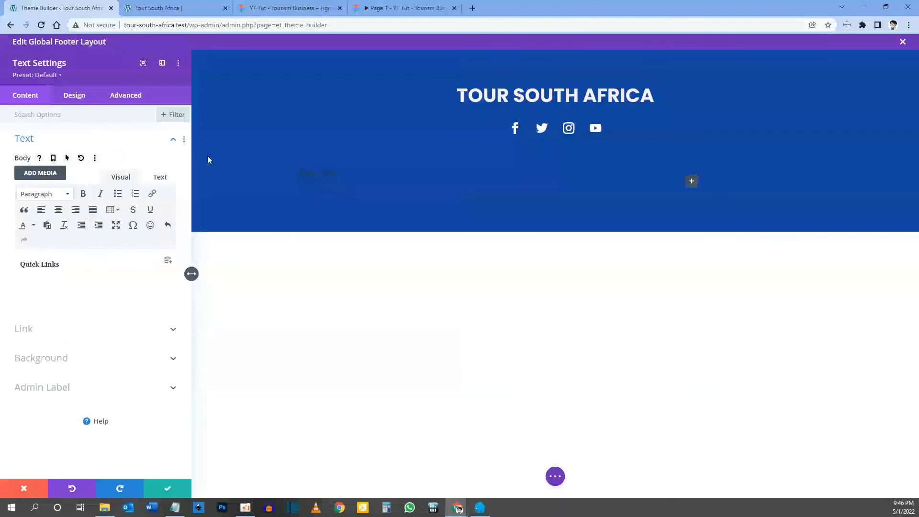
click(404, 8)
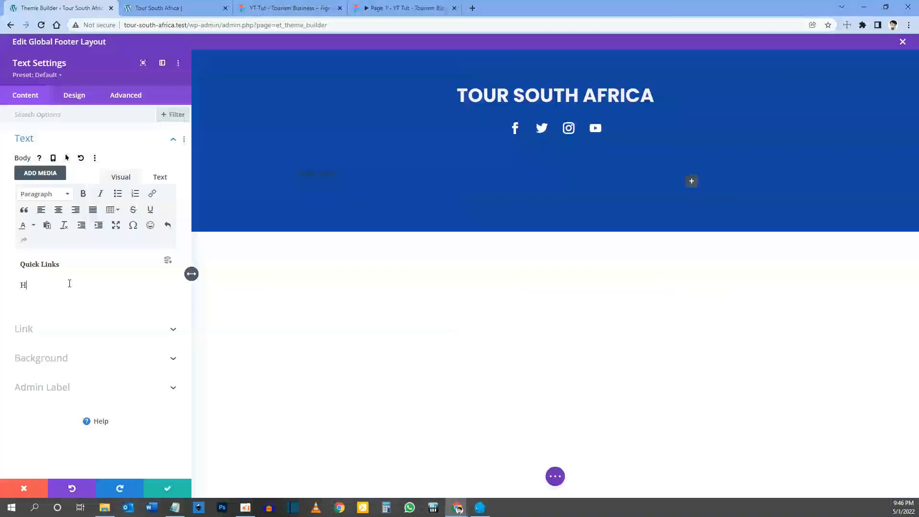
key(Return)
text(Destinations)
key(Return)
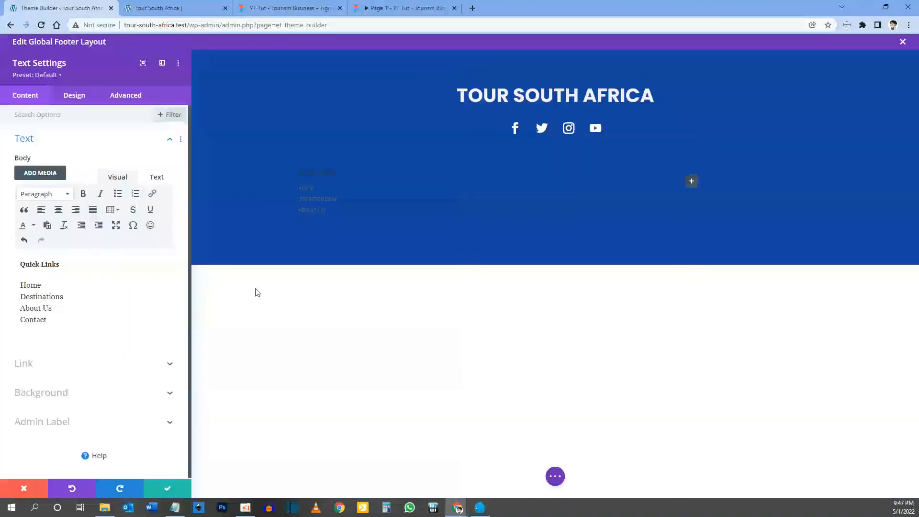
text(Us)
key(Return)
text(Terms & Conditions)
key(Return)
text(Privacy Policy)
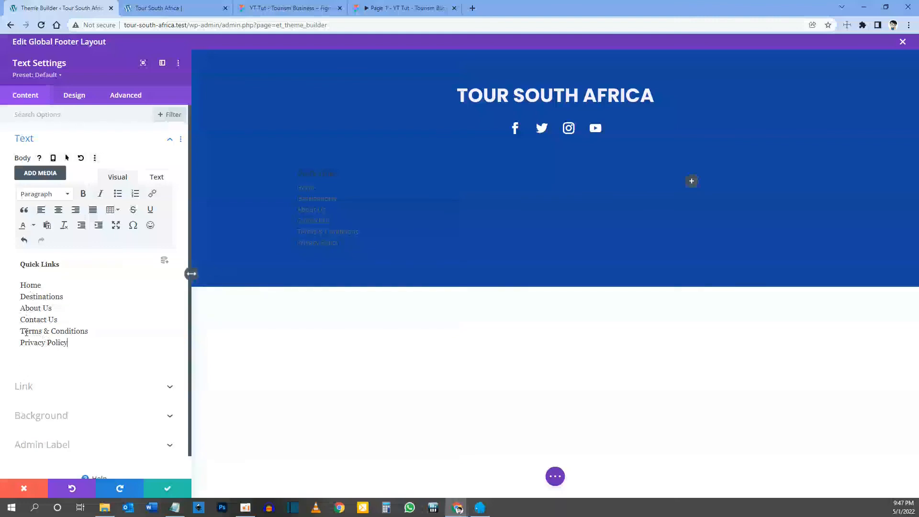
drag(24, 331, 91, 328)
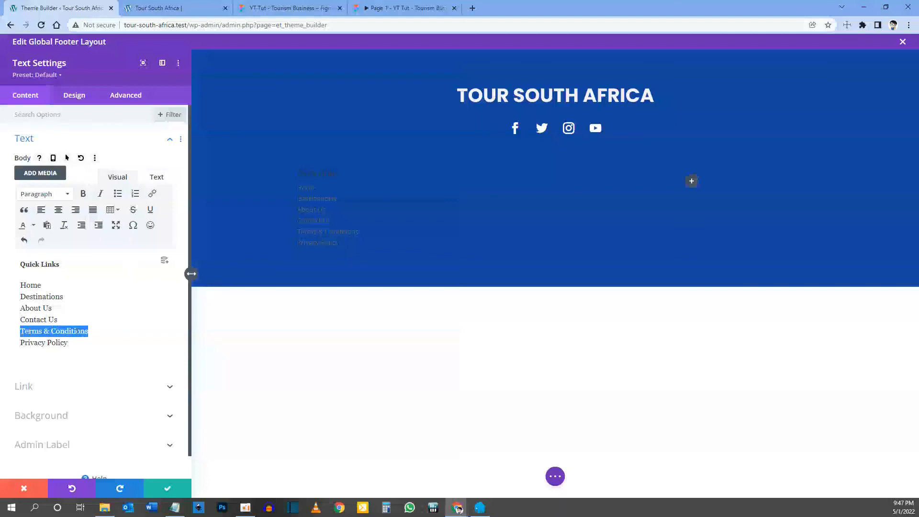
drag(21, 341, 76, 347)
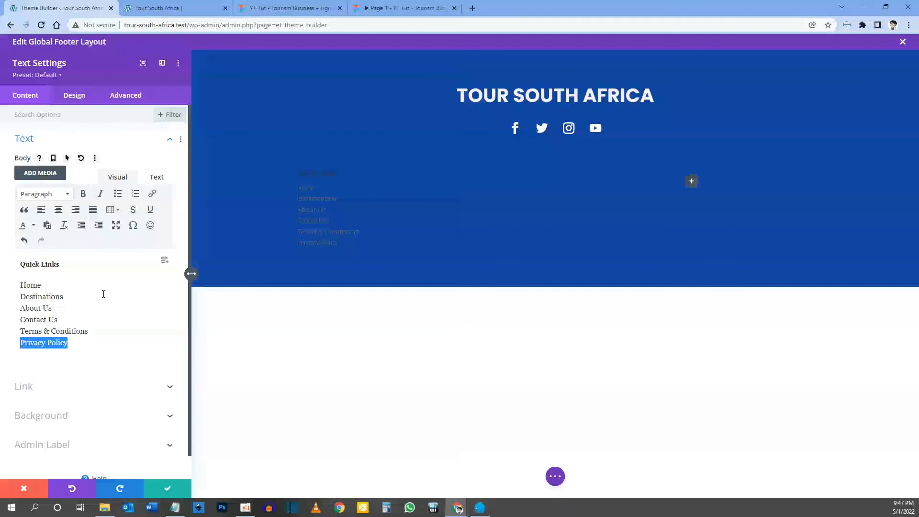
click(103, 294)
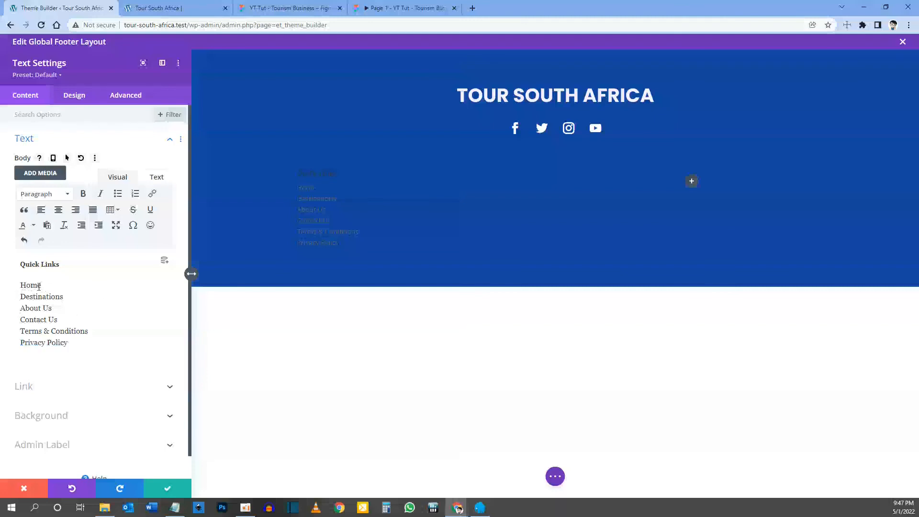
drag(22, 283, 42, 285)
click(153, 194)
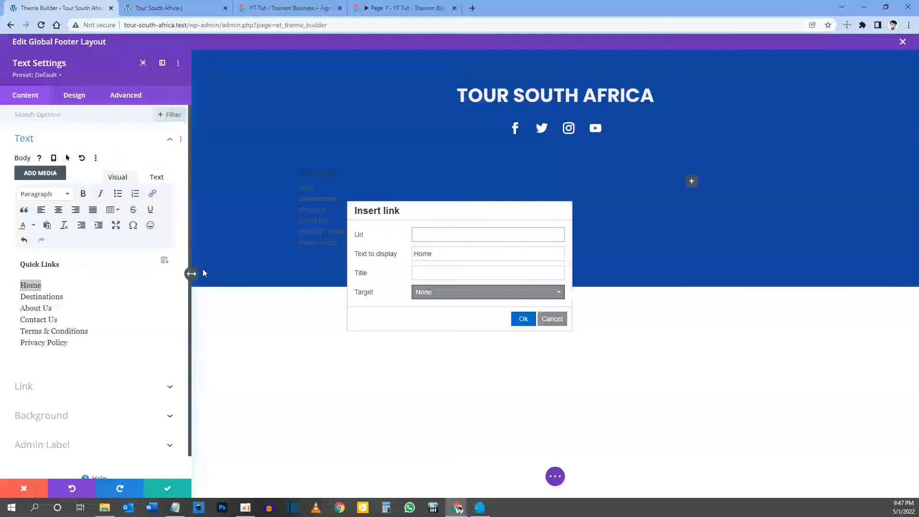
click(183, 8)
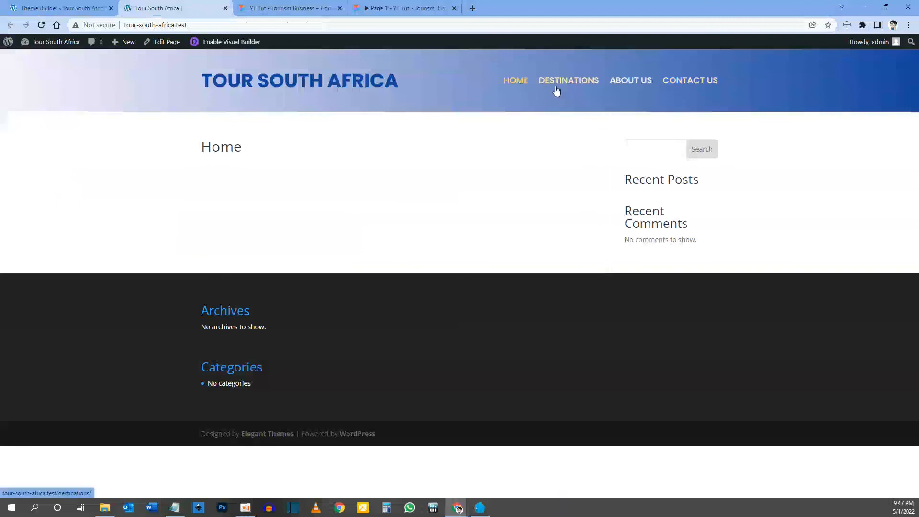
right_click(513, 78)
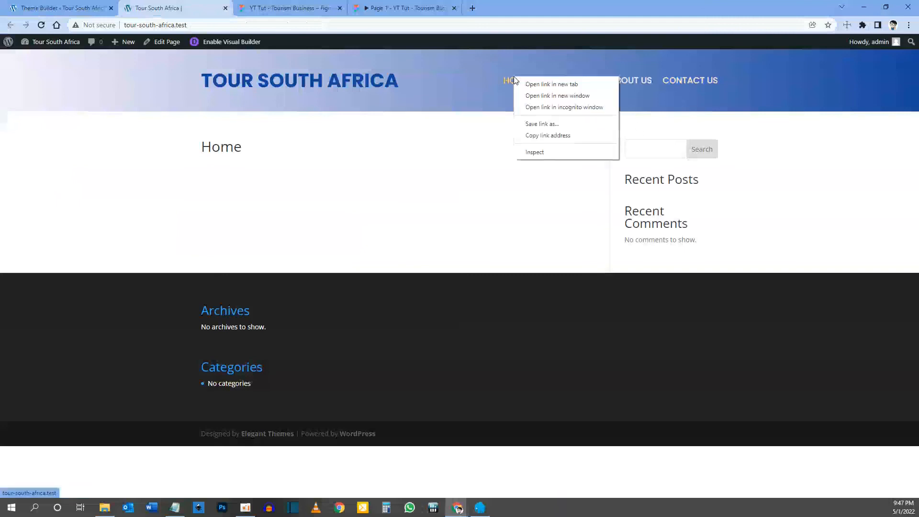
click(541, 137)
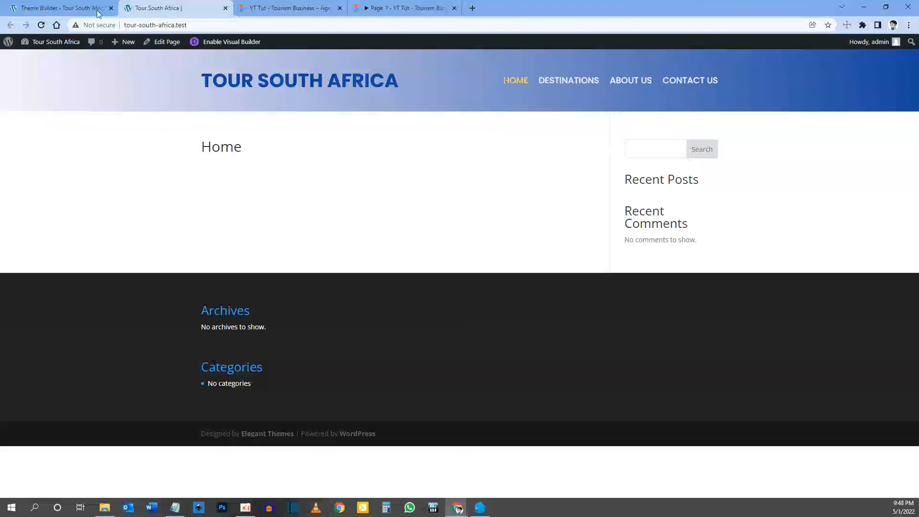
click(60, 7)
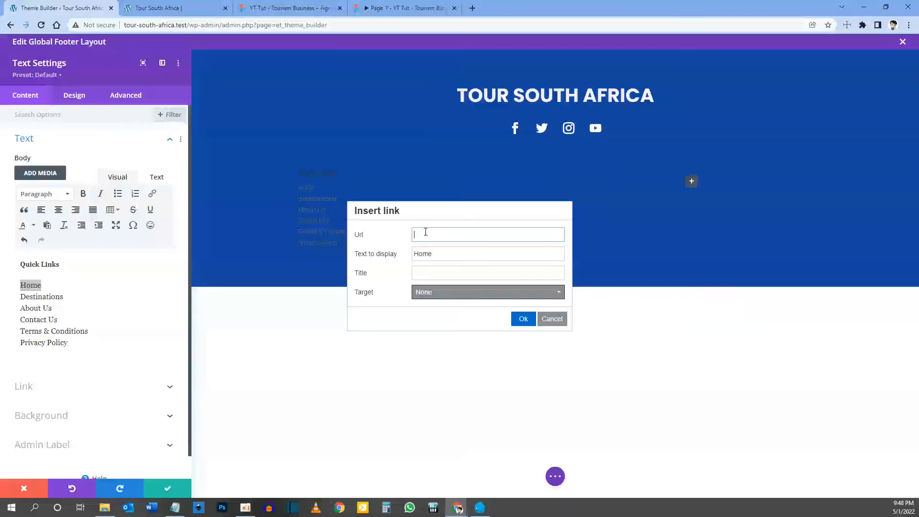
click(425, 232)
text(http://tour-south-africa.test/)
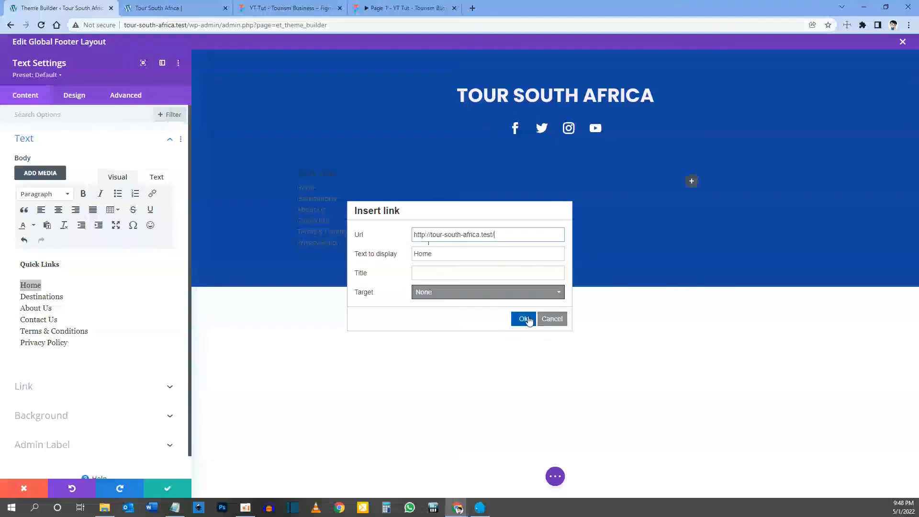
click(527, 319)
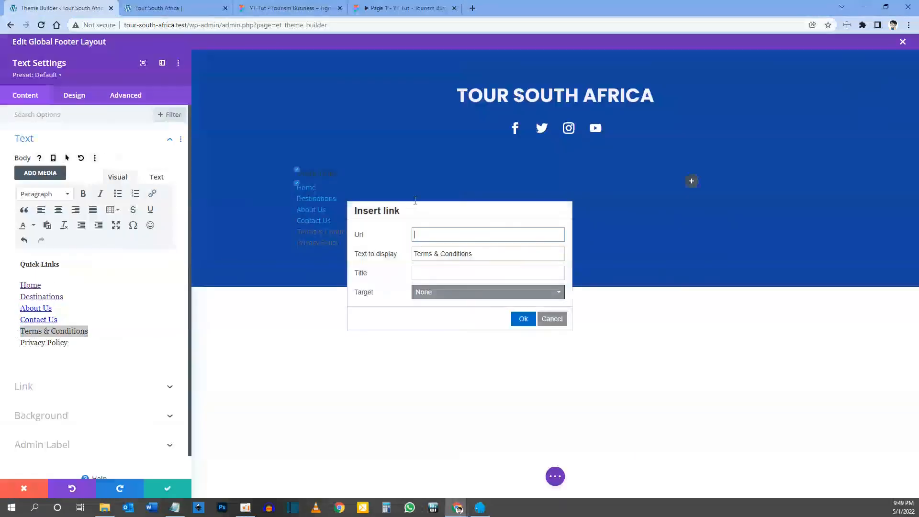
Step: Add links to the remaining Quick Links entries, from Destinations through Terms & Conditions and Privacy Policy
key(Return)
drag(20, 342, 68, 342)
click(41, 285)
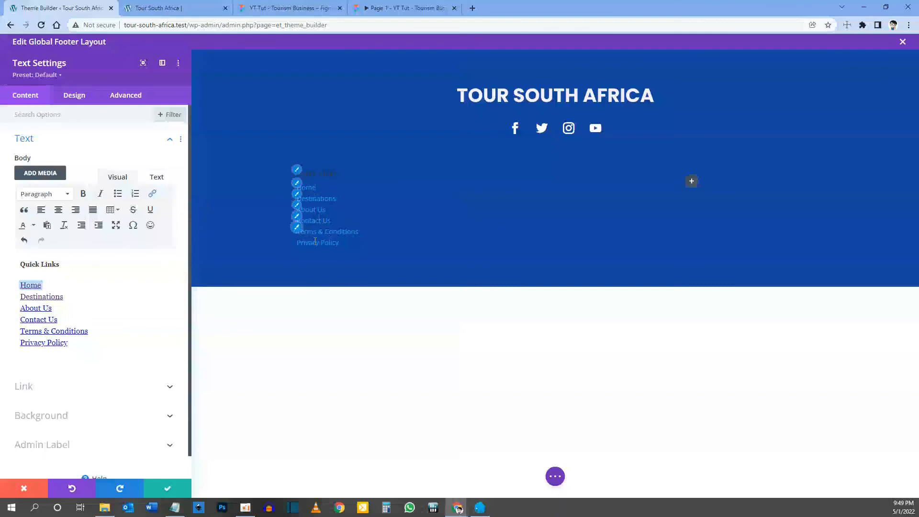
Step: Check the Figma footer's column title, then center the Heading 5 text and color it white
click(298, 171)
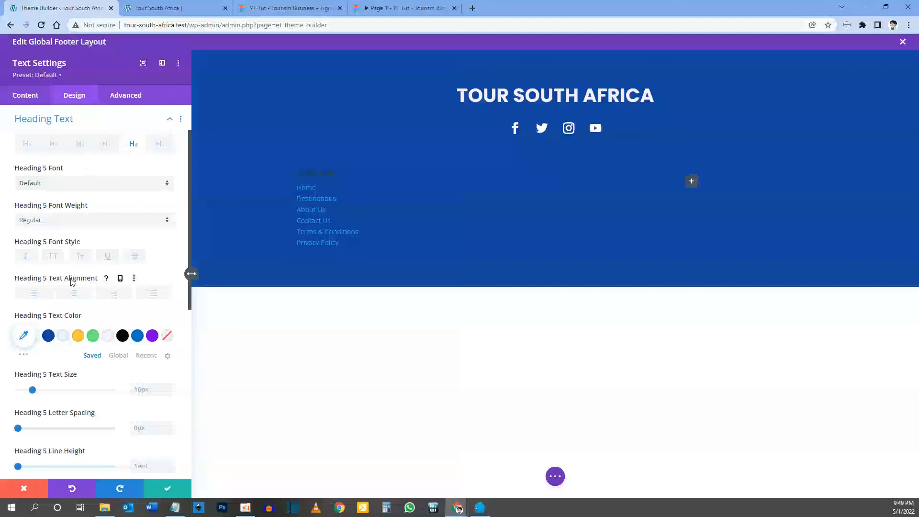
click(383, 7)
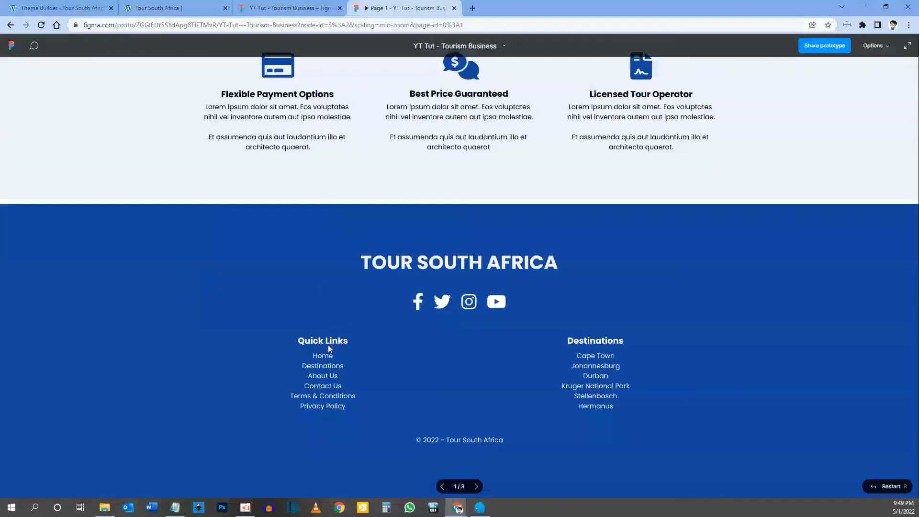
click(59, 8)
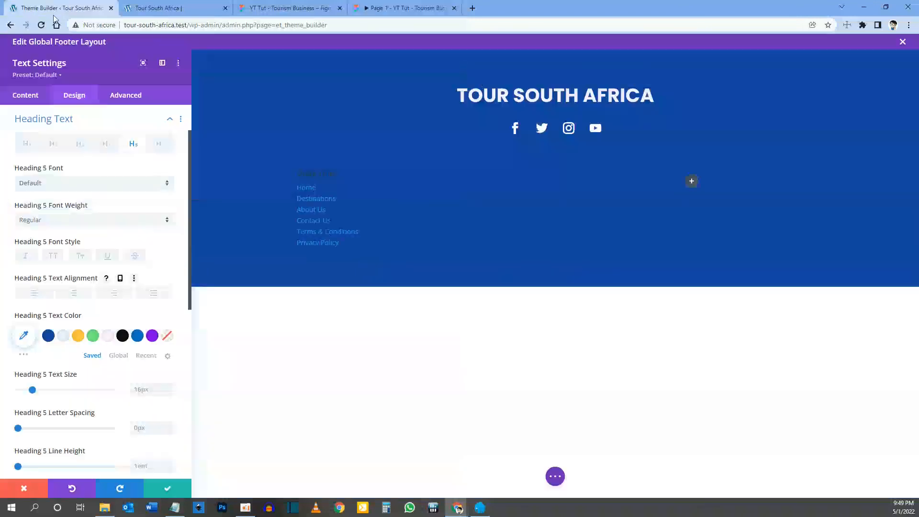
click(76, 295)
click(107, 338)
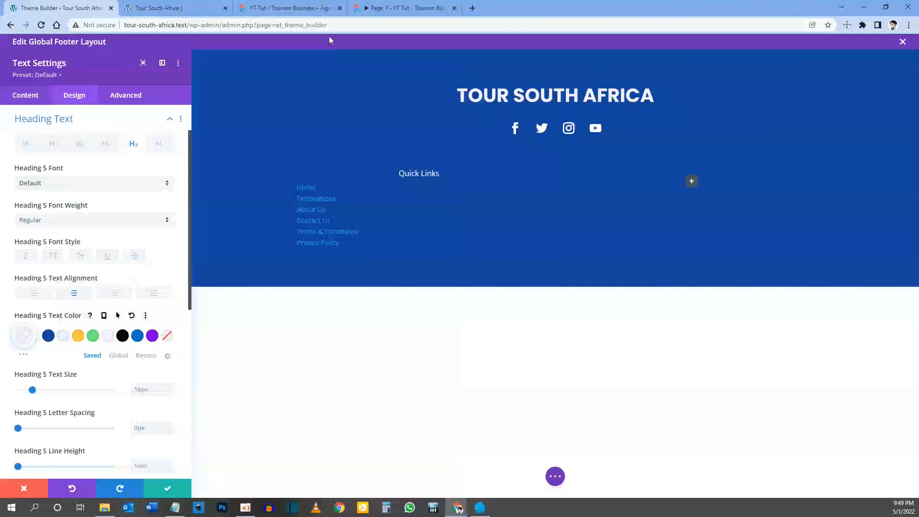
Step: Compare the column title with the Figma footer again and set the Heading 5 font weight to Bold
click(375, 10)
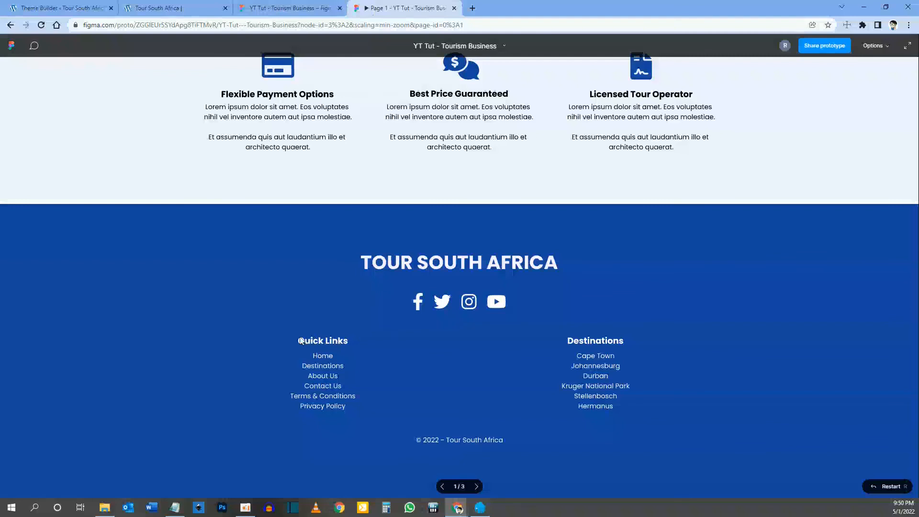
click(58, 6)
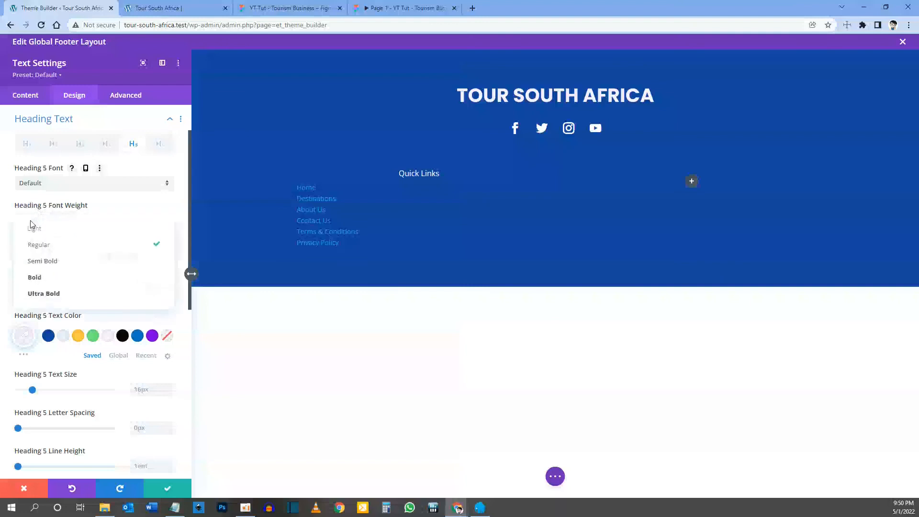
click(43, 261)
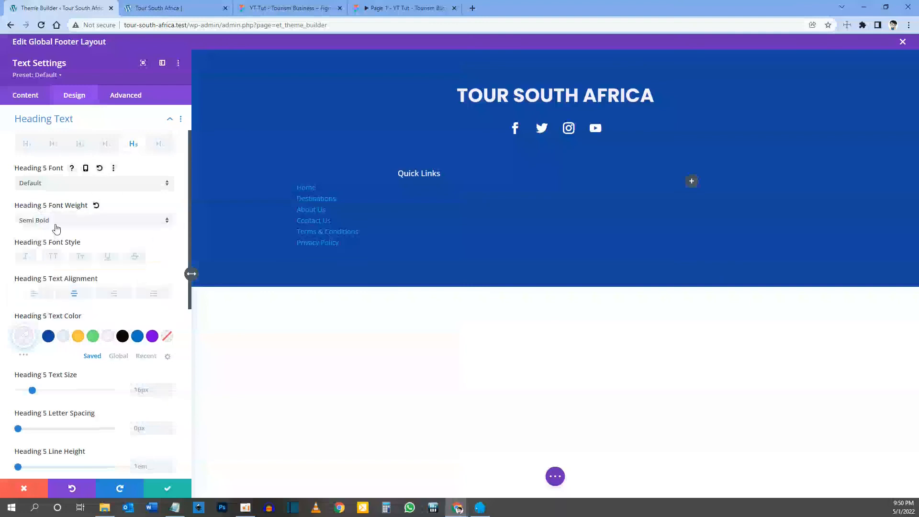
click(56, 229)
click(55, 277)
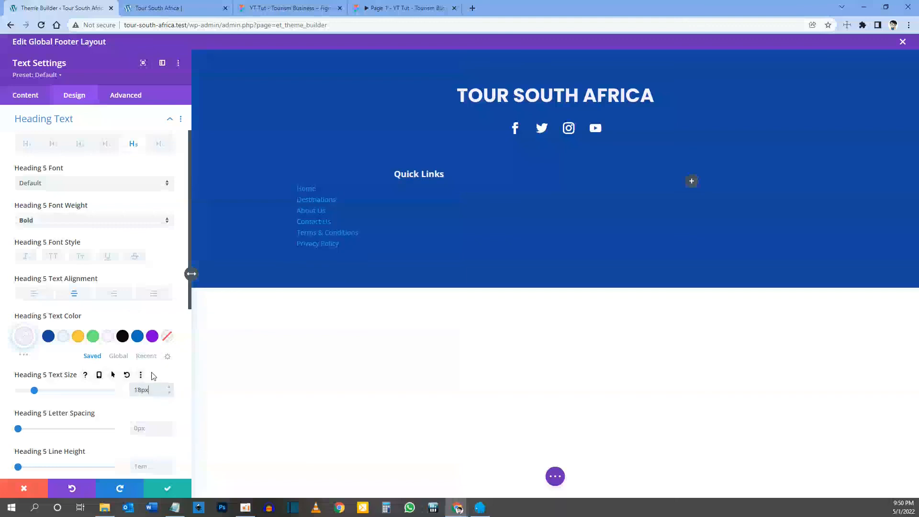
Step: Set the Heading 5 text size to 18px on desktop and 16px on phone, then return to the desktop preview
click(99, 376)
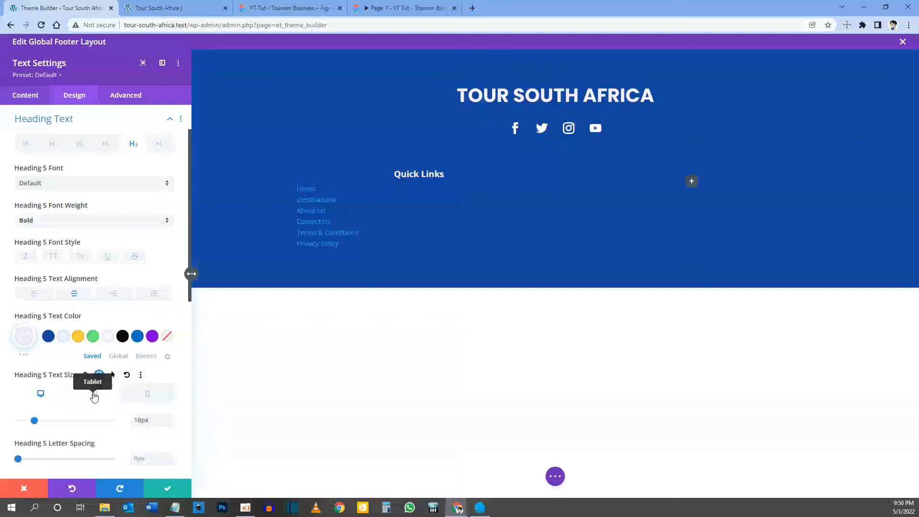
click(93, 395)
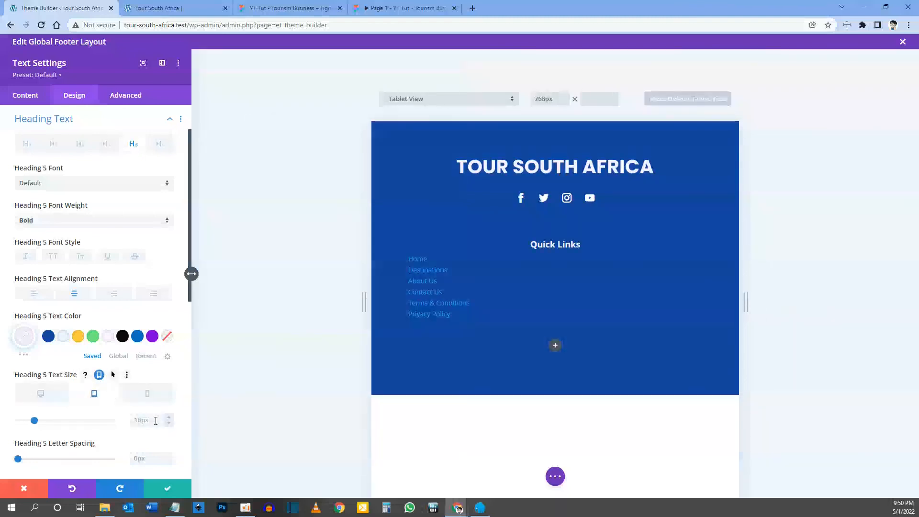
click(147, 393)
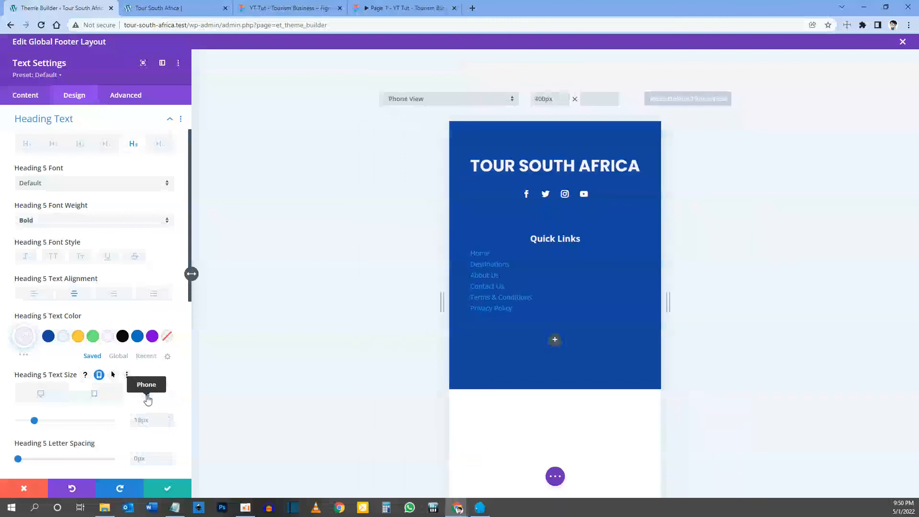
click(149, 420)
text(16px)
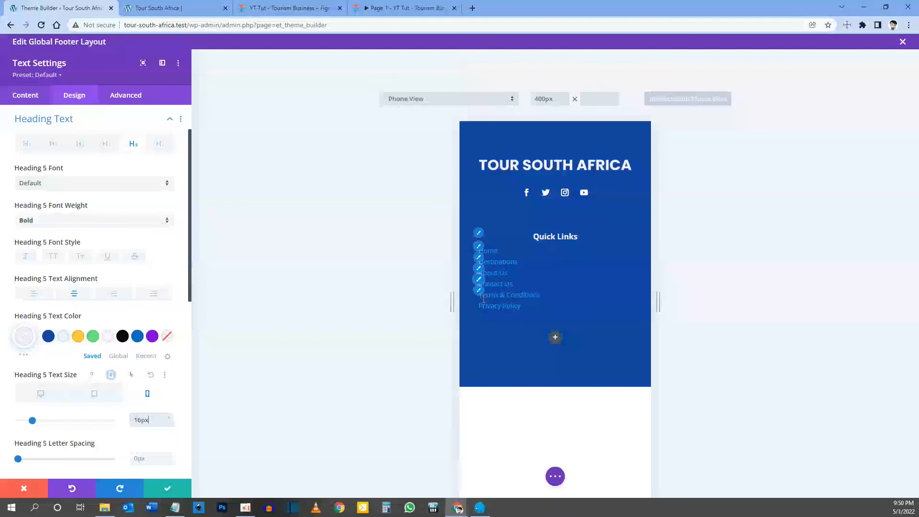
click(41, 393)
Step: Center-align the module's body text so the link list sits under the Quick Links title
scroll(86, 335, down, 1)
scroll(86, 334, down, 4)
scroll(86, 335, up, 7)
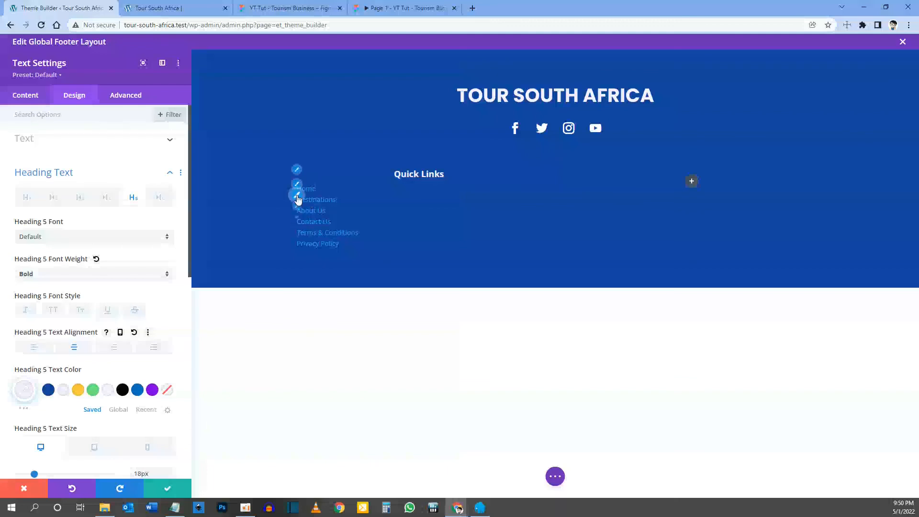
click(80, 171)
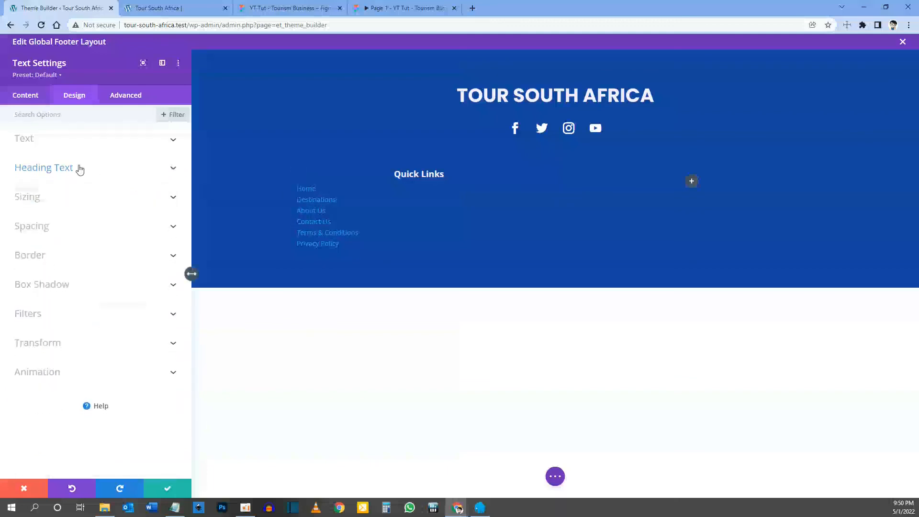
click(41, 139)
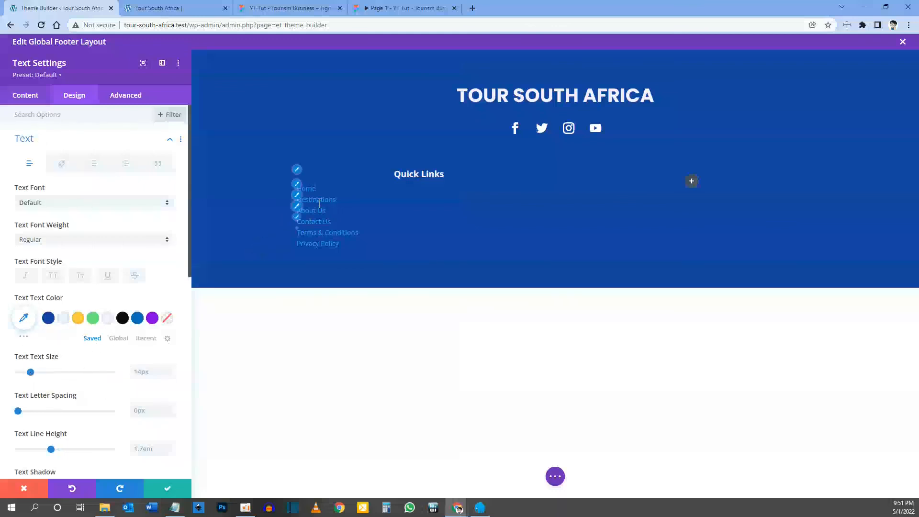
scroll(101, 334, down, 2)
scroll(99, 330, down, 4)
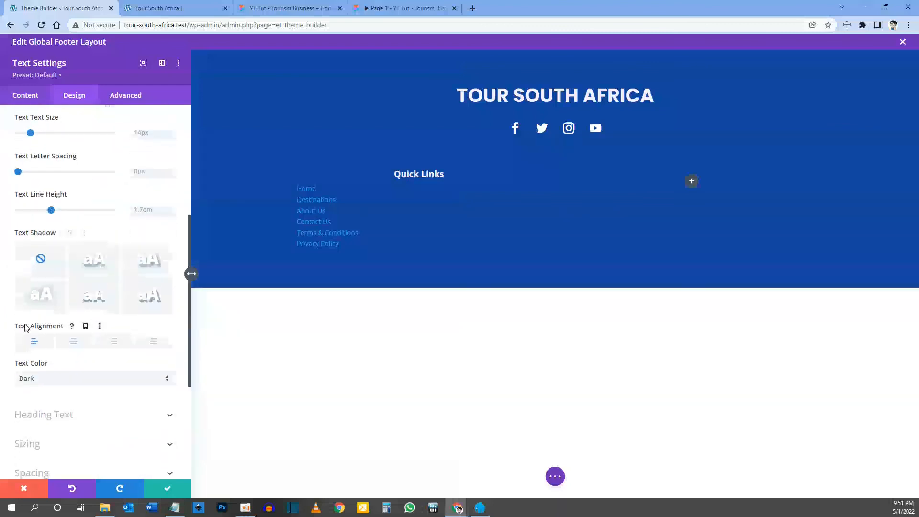
click(75, 343)
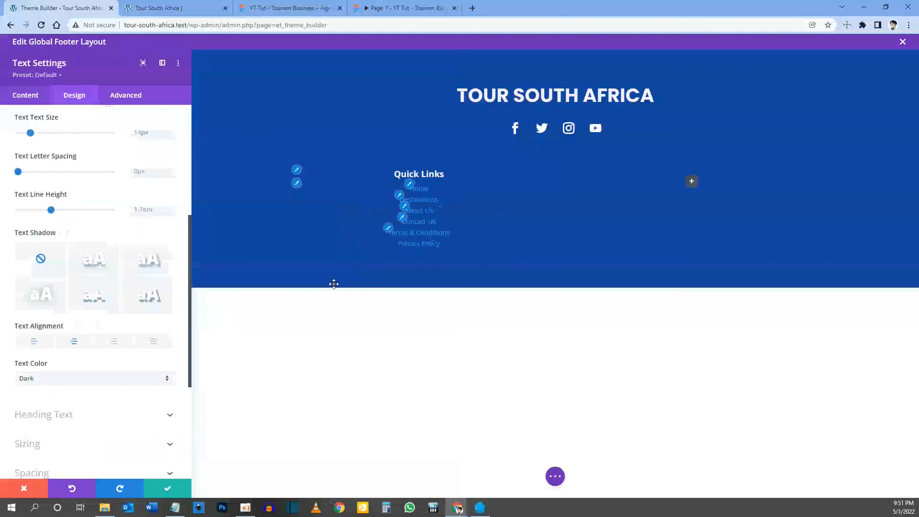
scroll(124, 316, up, 5)
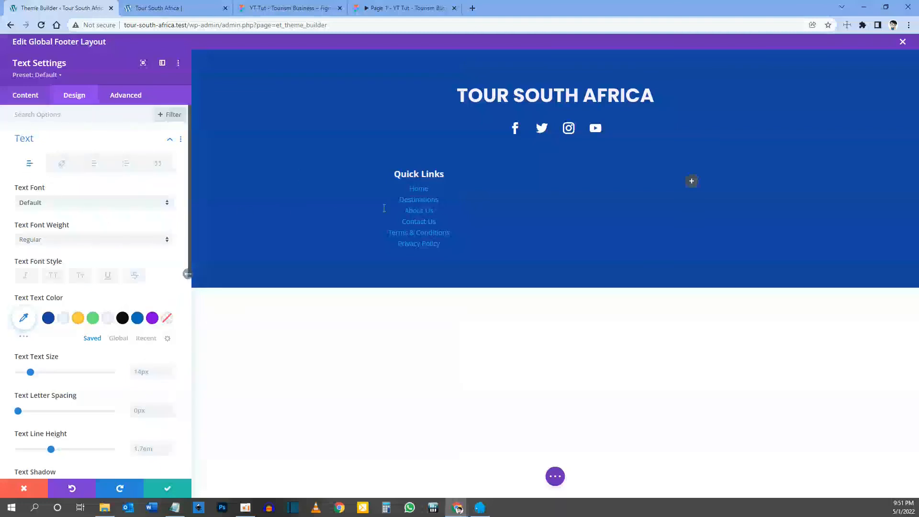
Step: Color the Quick Links module's link text white, with the saved yellow as its hover color
click(61, 164)
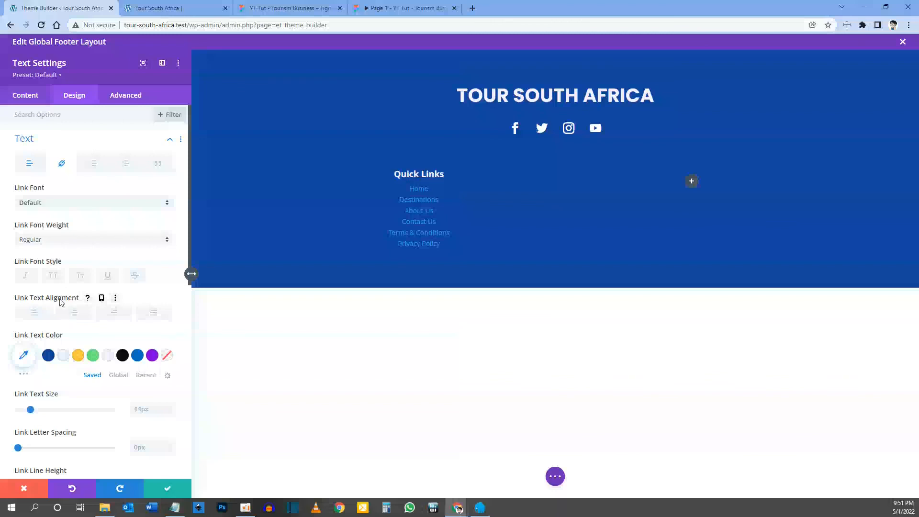
click(63, 355)
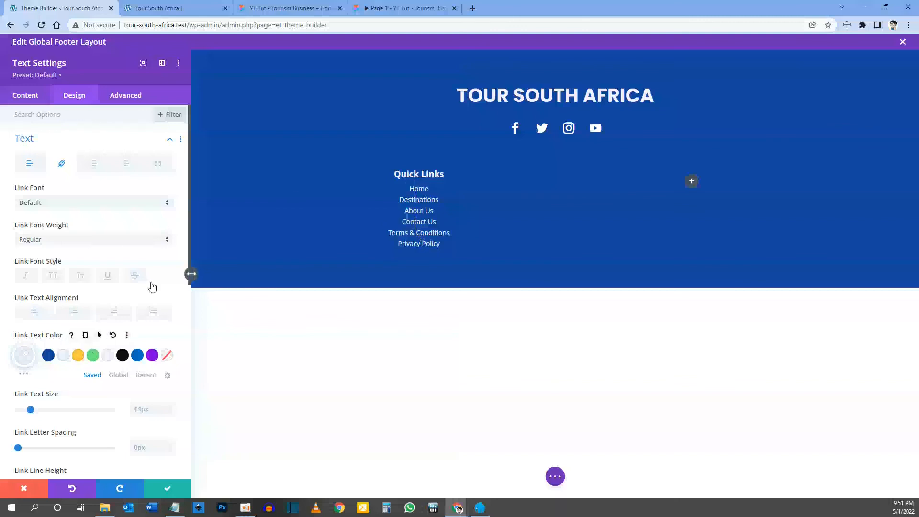
click(99, 335)
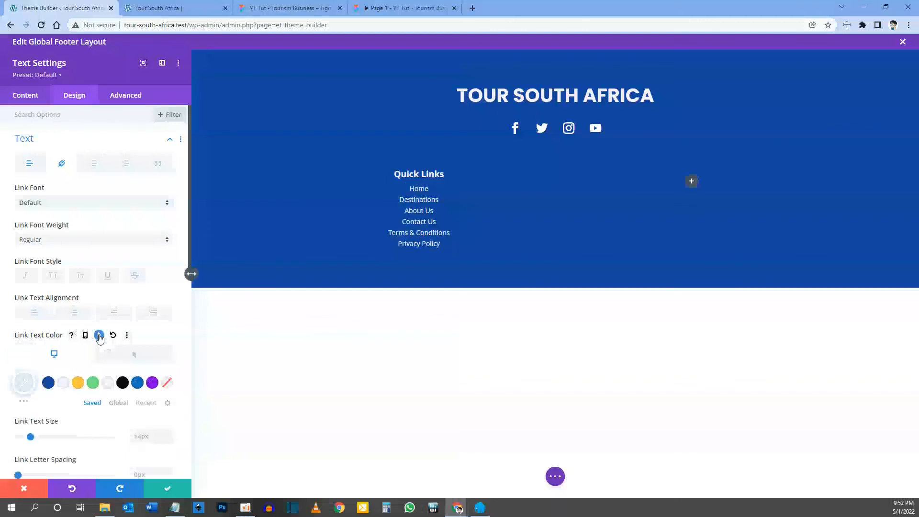
click(140, 359)
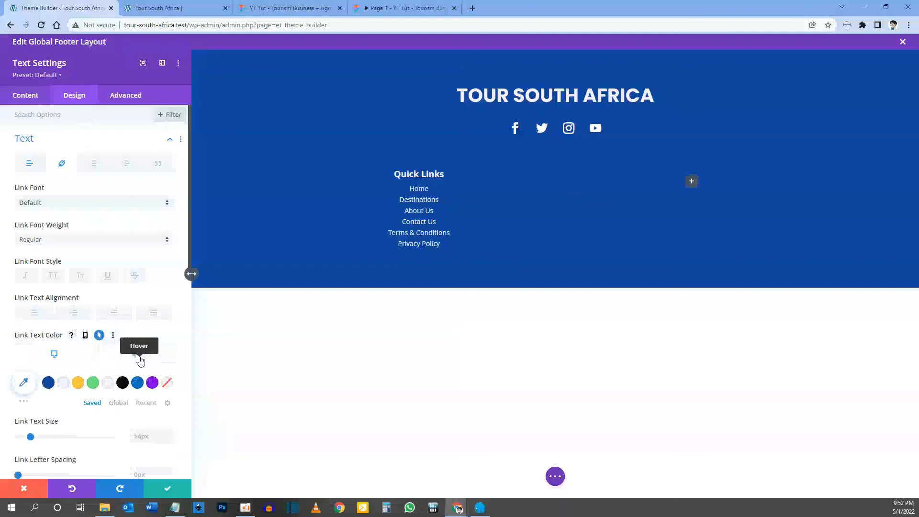
click(78, 383)
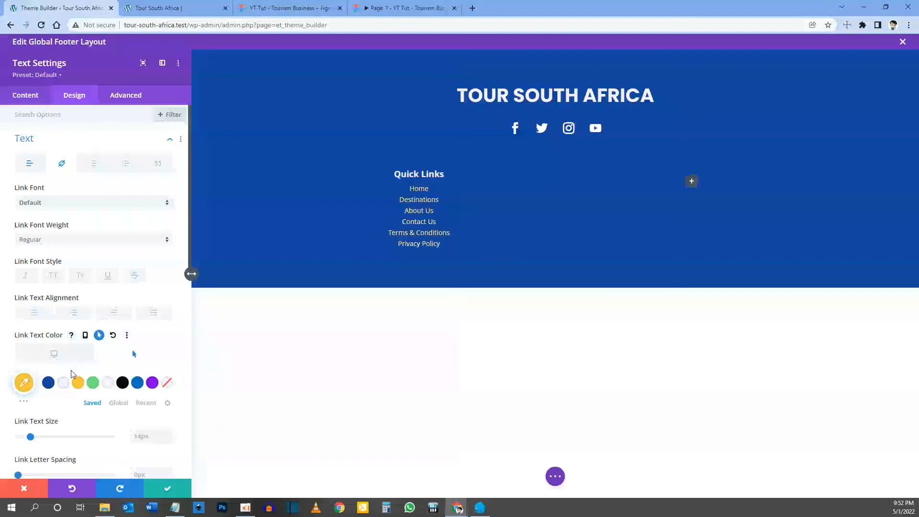
click(55, 355)
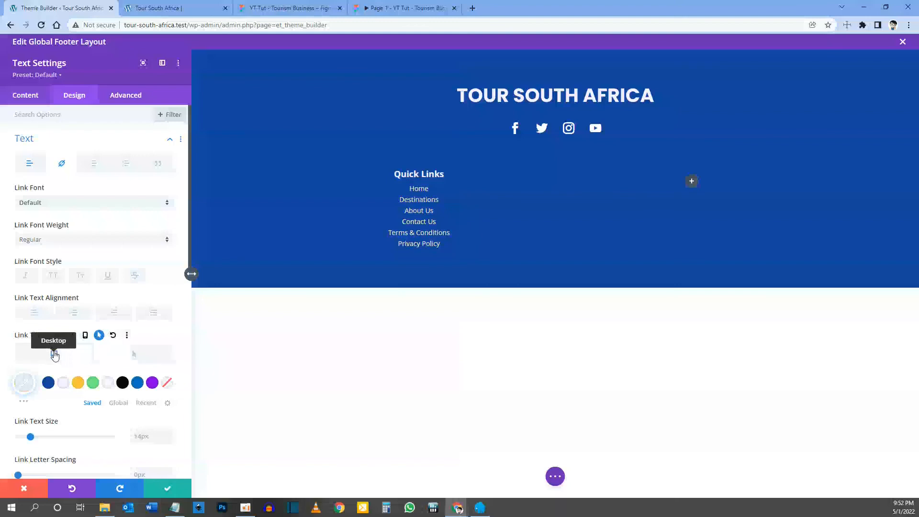
Step: Set the link text size to 16px on desktop and 14px on phone
scroll(63, 354, down, 2)
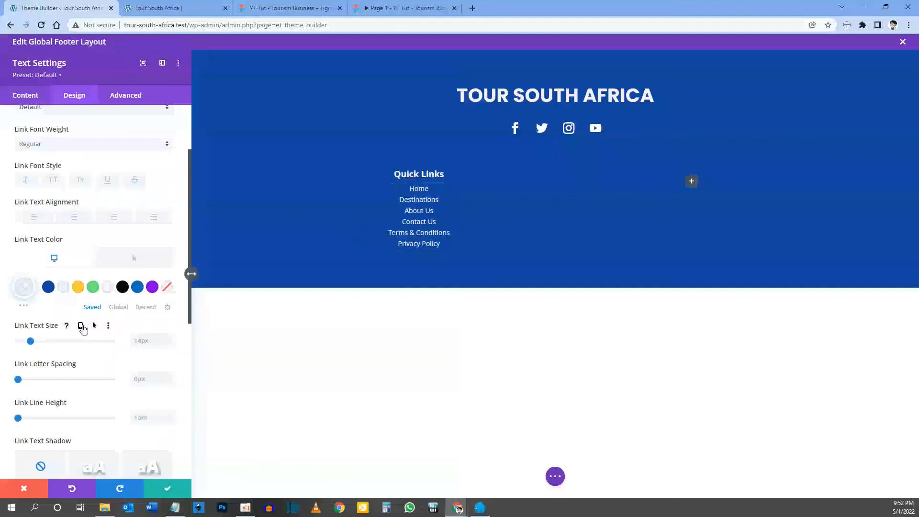
click(81, 326)
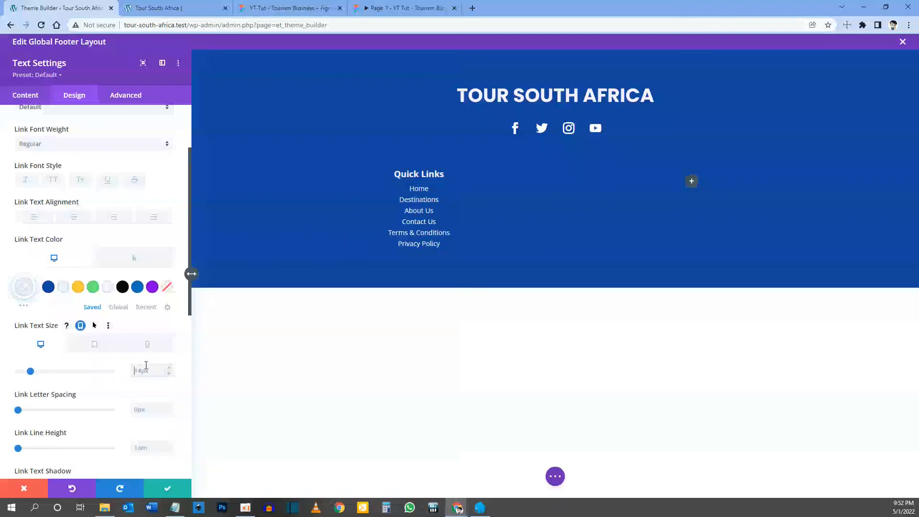
text(16px)
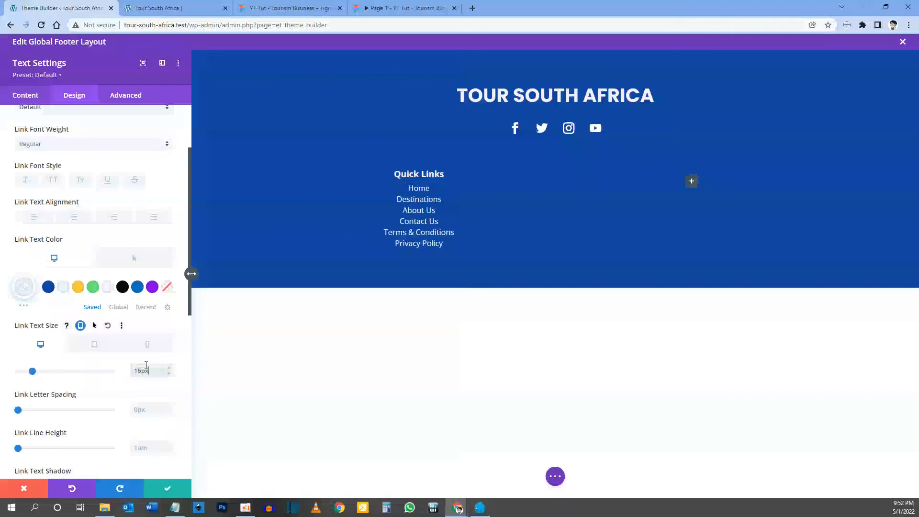
click(99, 345)
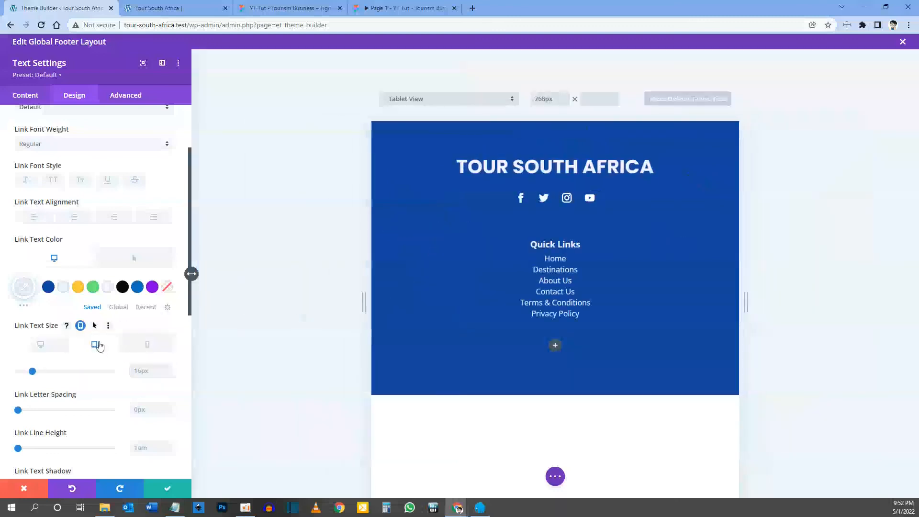
click(146, 344)
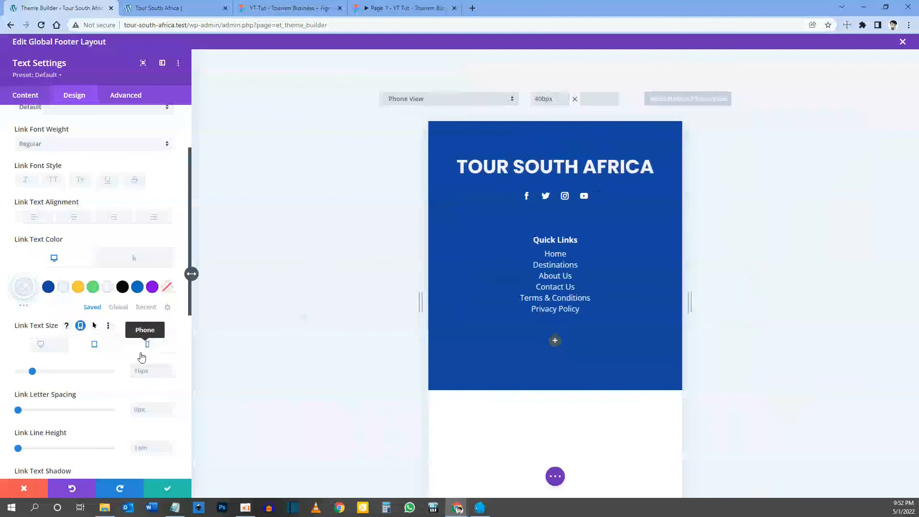
click(138, 371)
text(1)
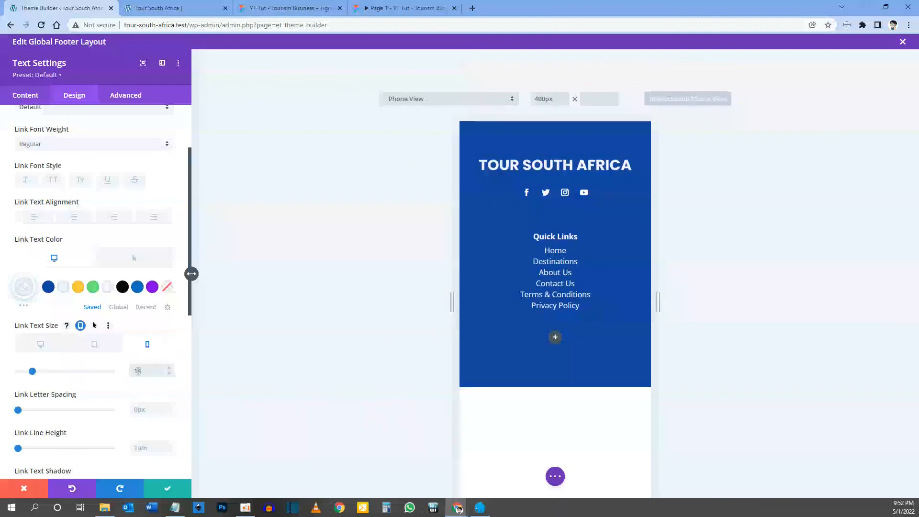
text(4)
Step: Return to the desktop preview and save the Quick Links text module's settings
scroll(105, 365, down, 5)
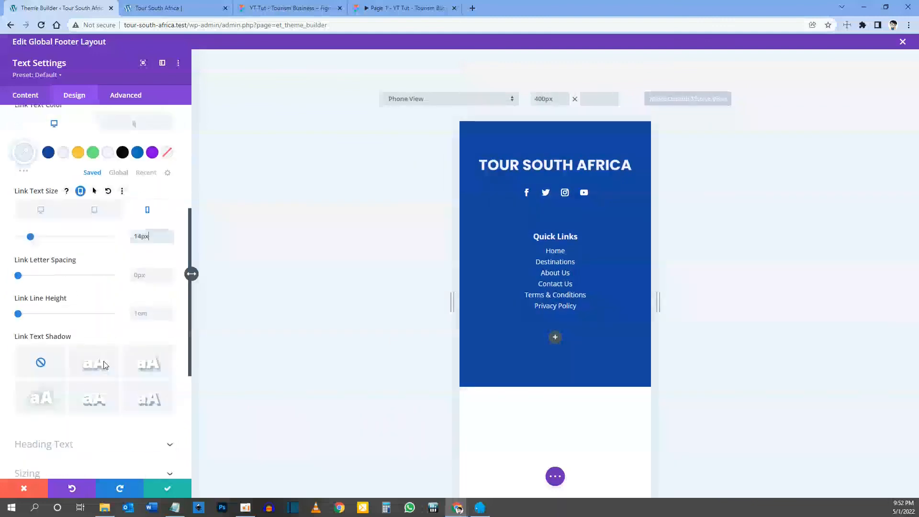
scroll(103, 365, down, 2)
scroll(103, 365, up, 10)
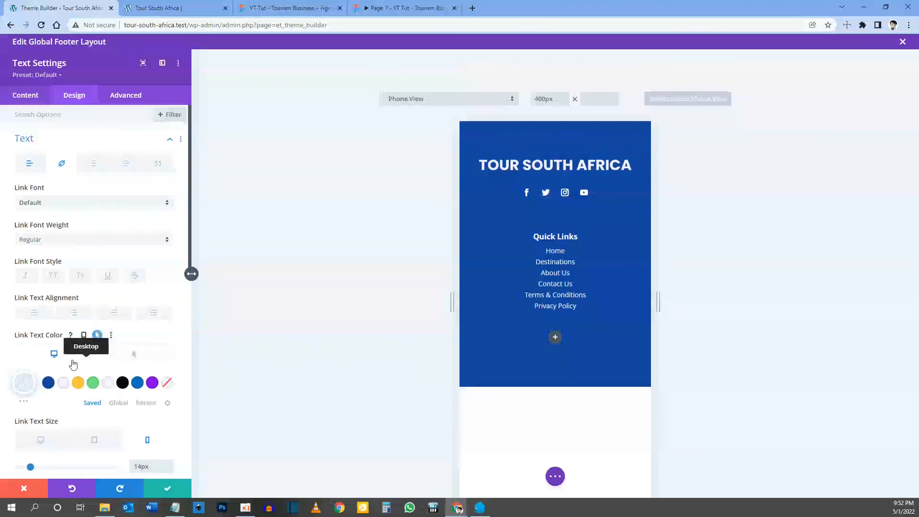
scroll(47, 357, down, 5)
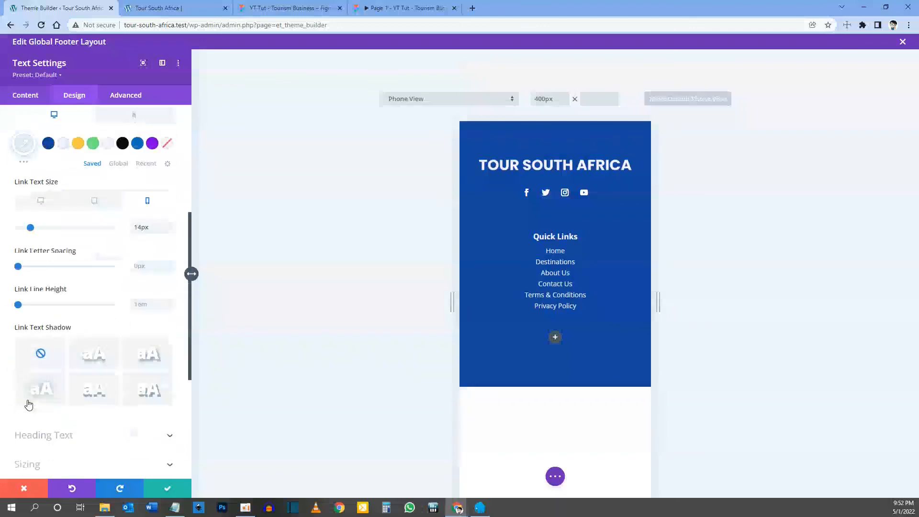
scroll(48, 321, up, 5)
scroll(43, 354, down, 3)
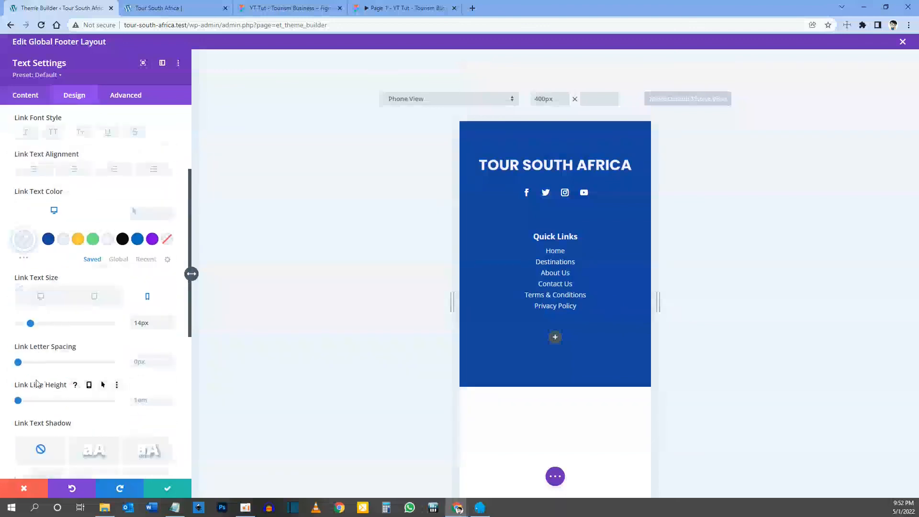
click(43, 296)
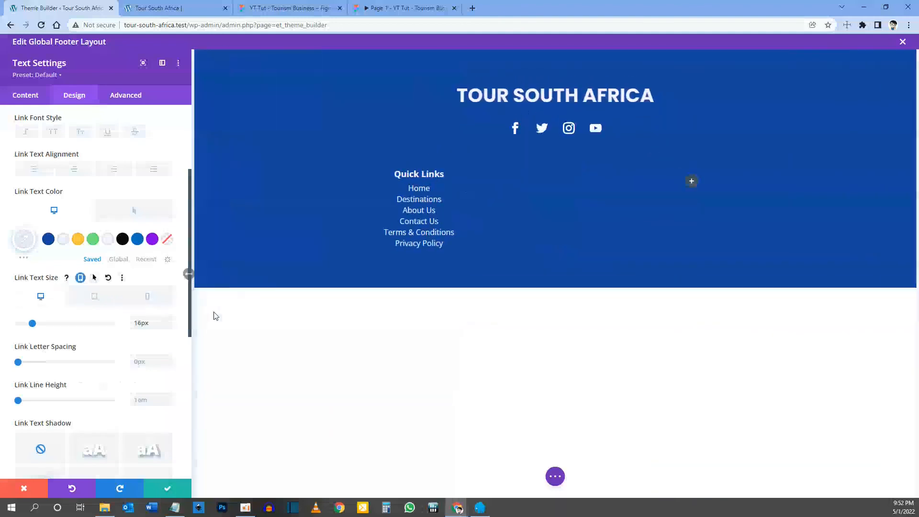
click(164, 495)
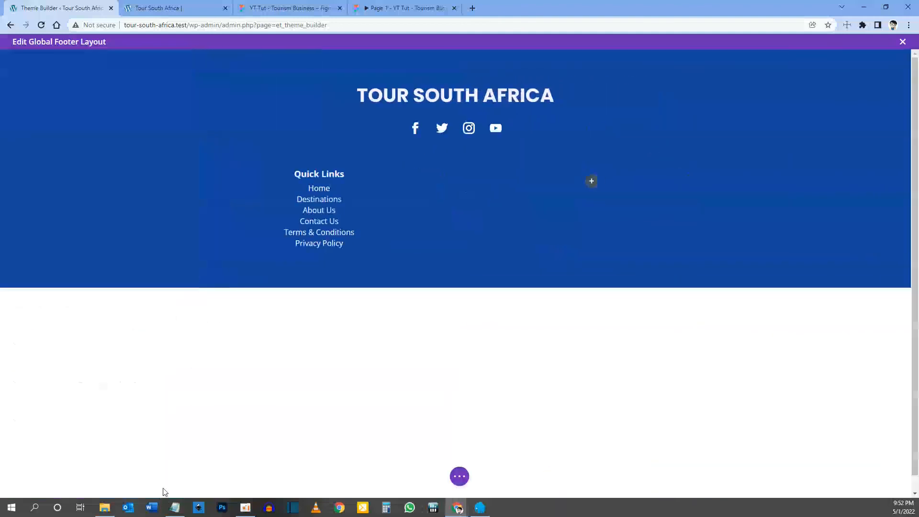
Step: Check the Figma footer's second column, then duplicate the Quick Links module and move the copy into the row's empty second column
click(382, 4)
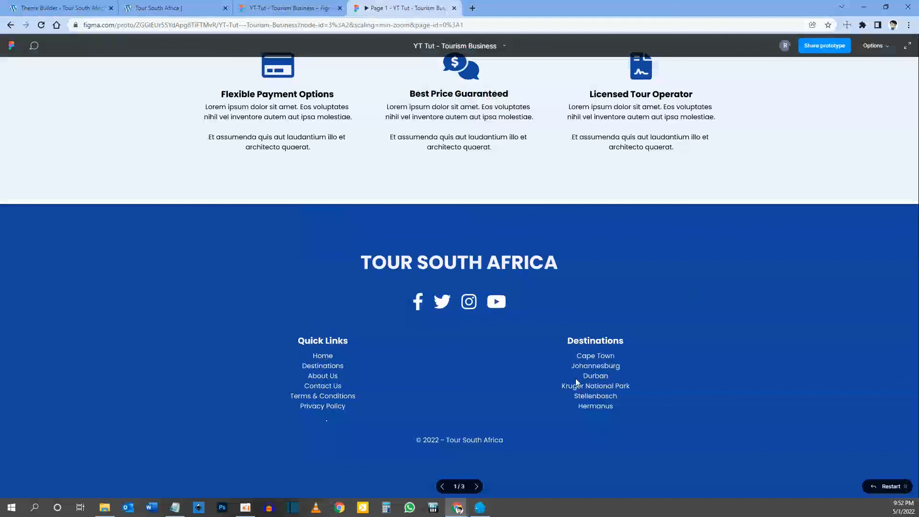
click(62, 8)
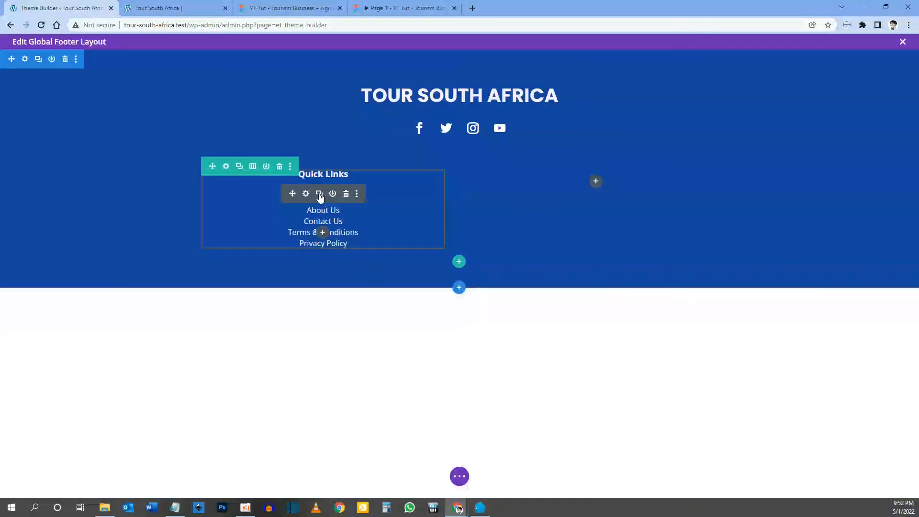
click(319, 193)
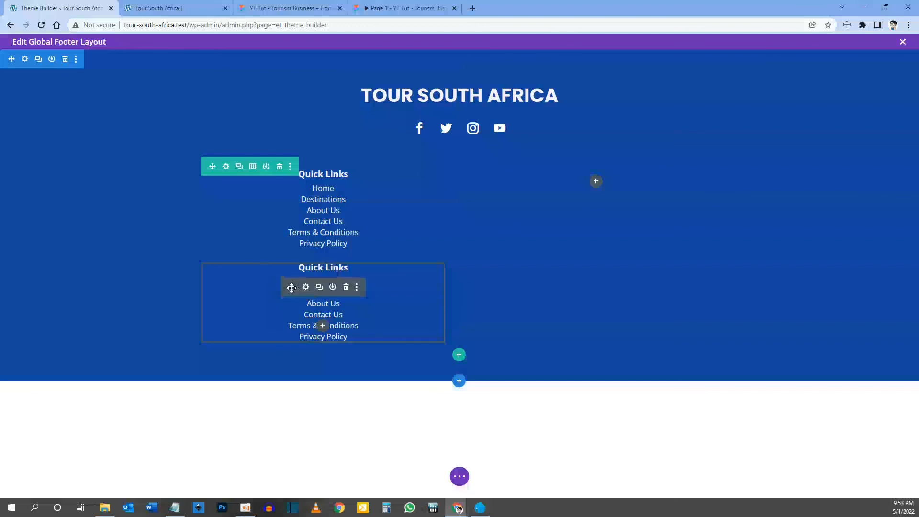
drag(292, 288, 339, 287)
drag(293, 286, 601, 180)
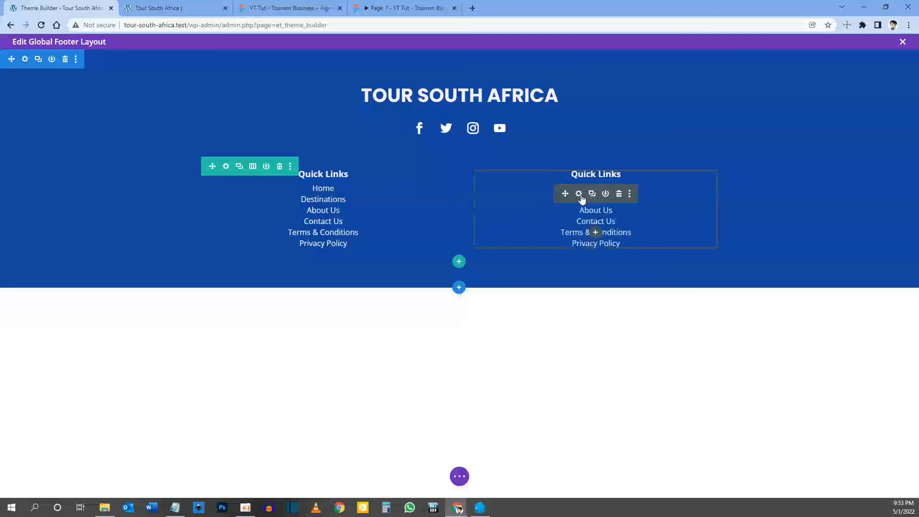
Step: Retitle the copied module "Destinations" and delete its old list of links
click(579, 194)
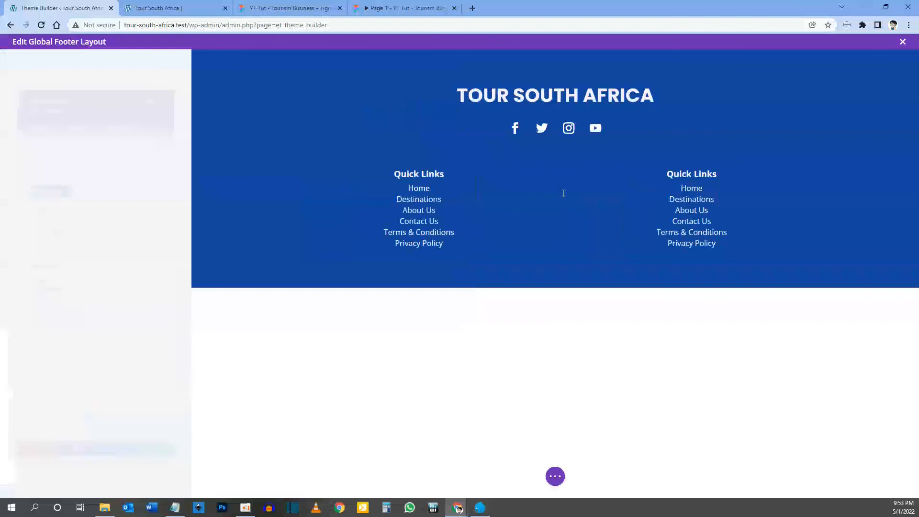
drag(60, 265, 16, 269)
text(Destinations)
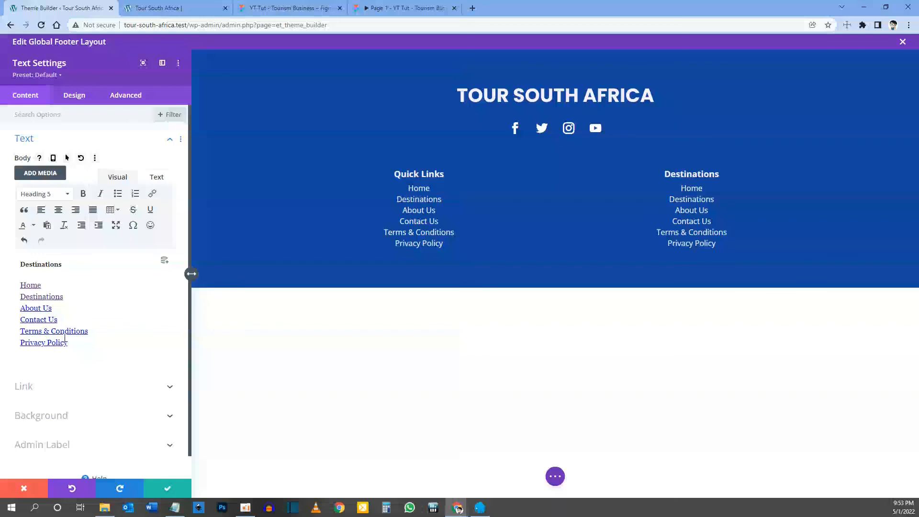
drag(74, 342, 14, 289)
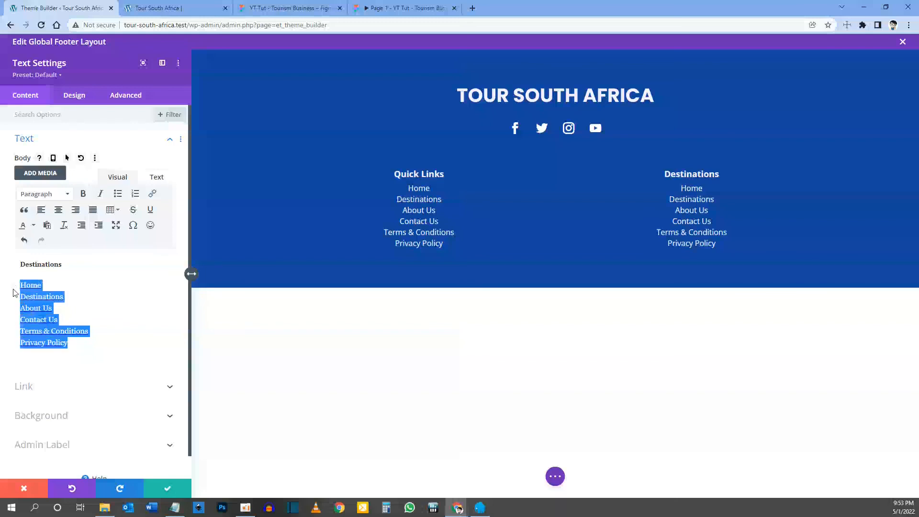
key(BackSpace)
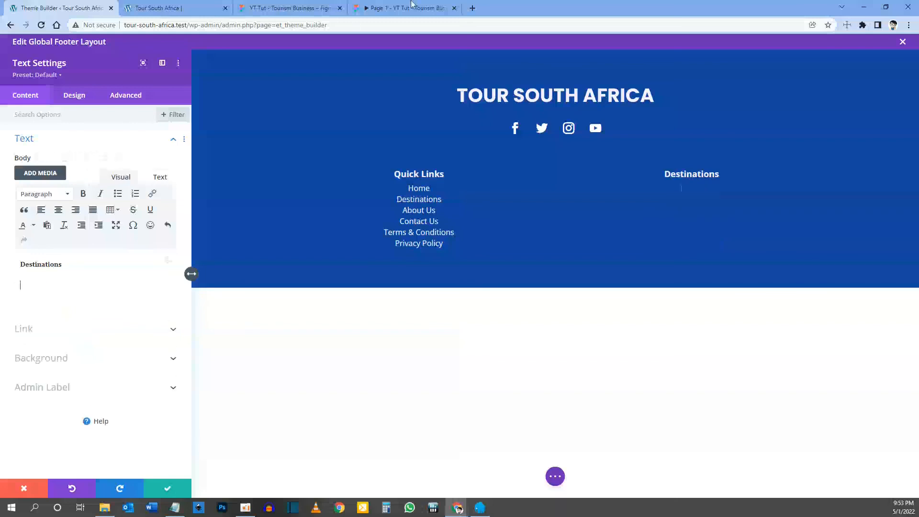
Step: Following the Figma footer, list Cape Town, Johannesburg, Durban, Kruger National Park, Stellenbosch and Hermanus under the Destinations title
click(416, 6)
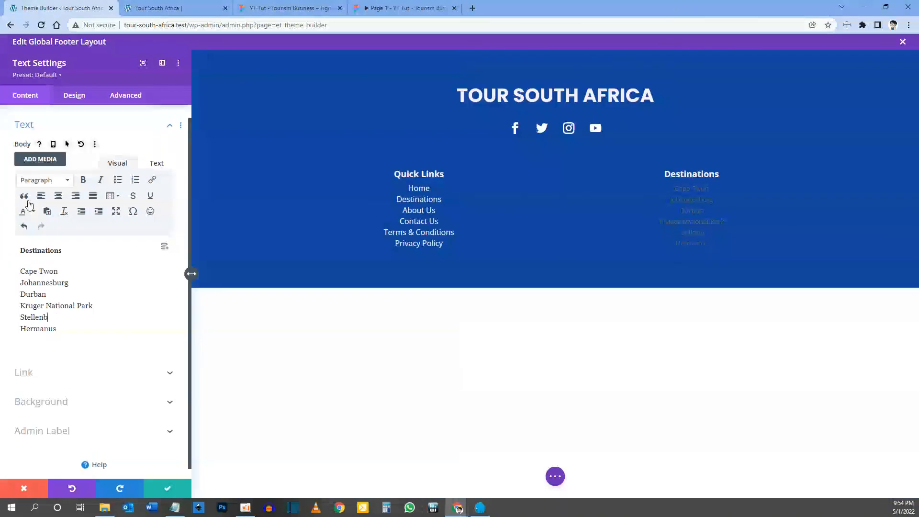
text(osch)
click(53, 270)
key(BackSpace)
key(BackSpace)
text(own)
Step: Turn each destination name, from Cape Town to Hermanus, into its own link
drag(22, 272, 65, 273)
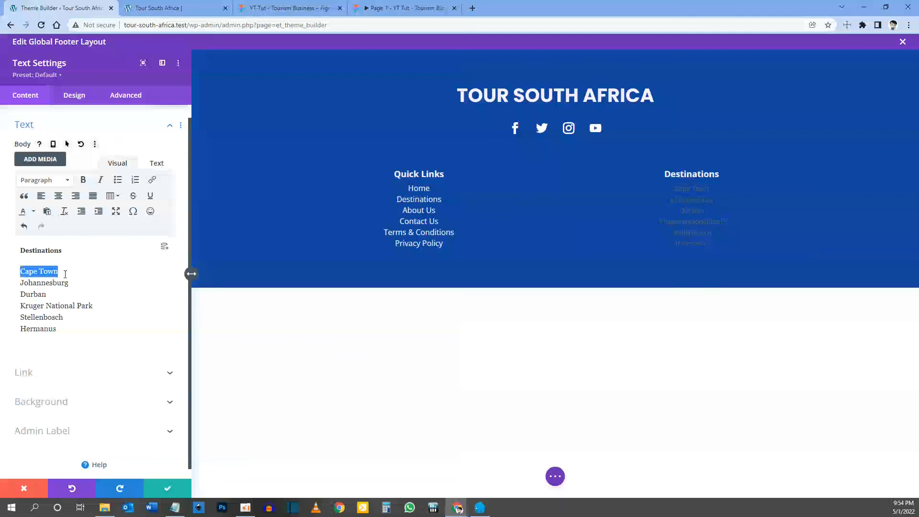
click(24, 271)
drag(21, 271, 58, 271)
click(152, 180)
click(523, 318)
click(152, 180)
click(522, 318)
drag(69, 282, 20, 294)
click(152, 180)
click(523, 318)
drag(92, 305, 20, 305)
click(152, 180)
click(523, 318)
click(152, 180)
click(447, 232)
drag(63, 317, 20, 329)
click(522, 318)
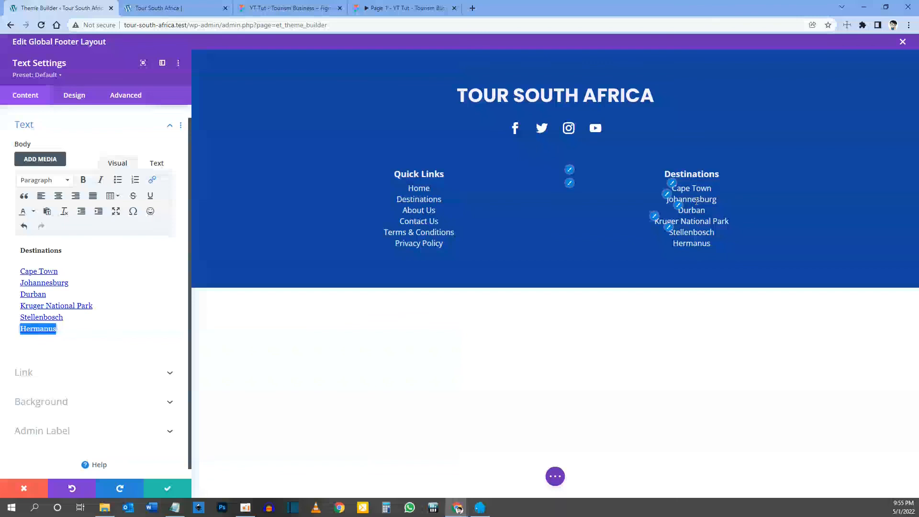
Step: Compare the Destinations column with the Figma footer and save the module's settings
click(404, 8)
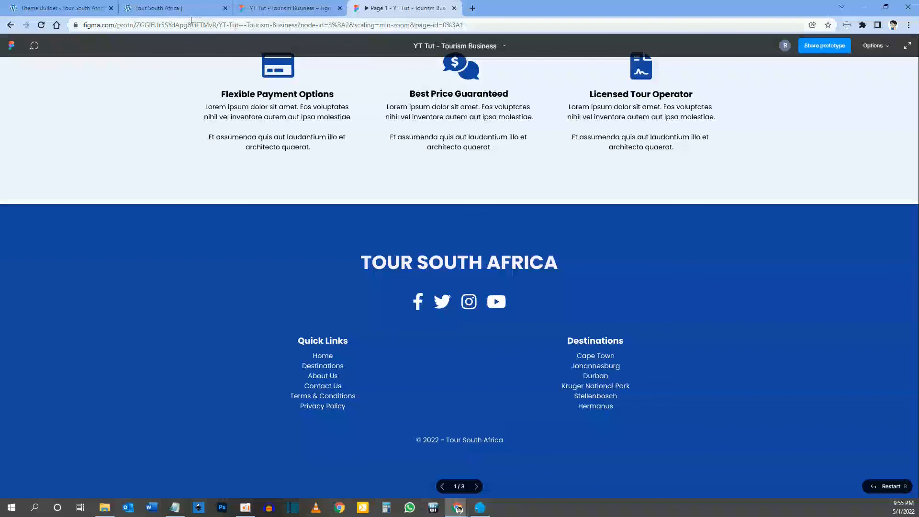
click(62, 7)
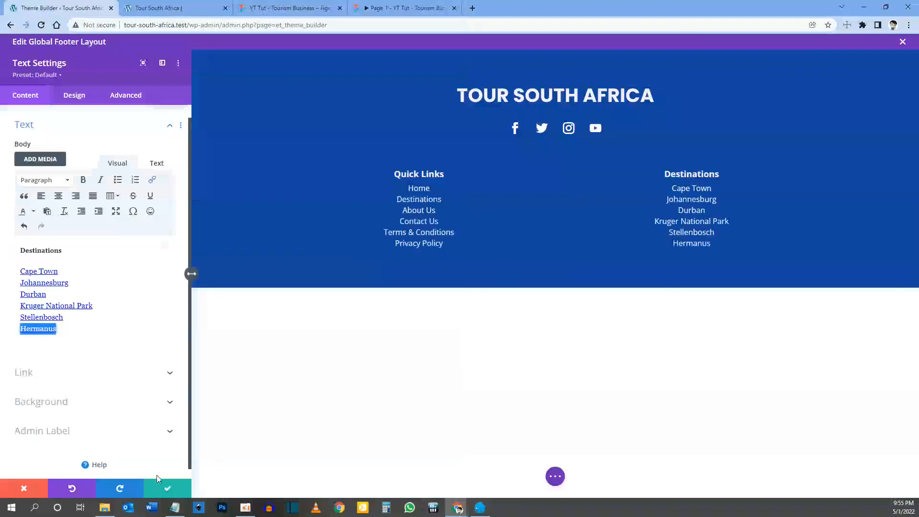
click(165, 487)
Step: Add a single-column row below the link columns and insert a Text module in it
mouse_move(410, 235)
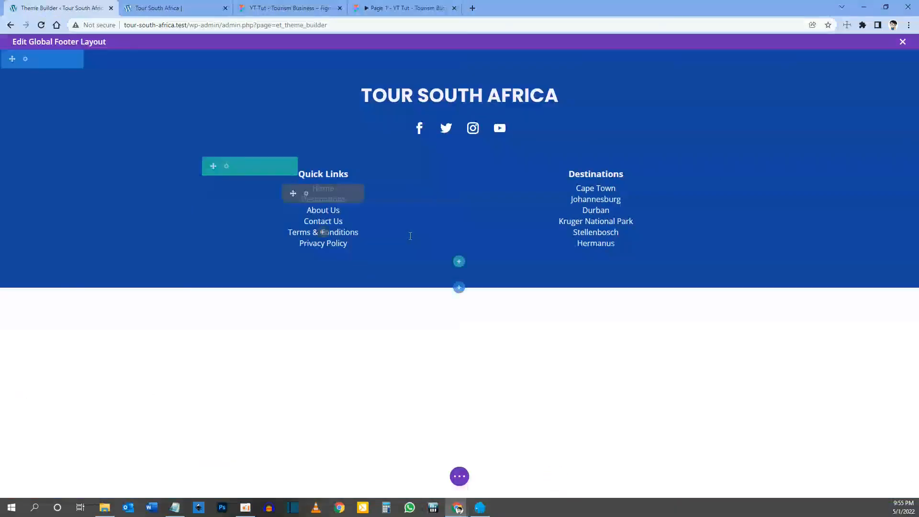
click(459, 262)
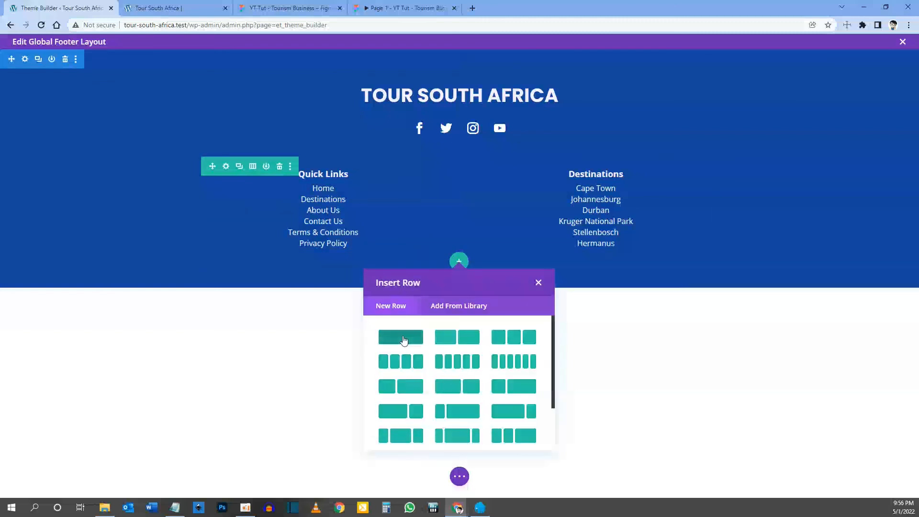
click(403, 338)
text(text)
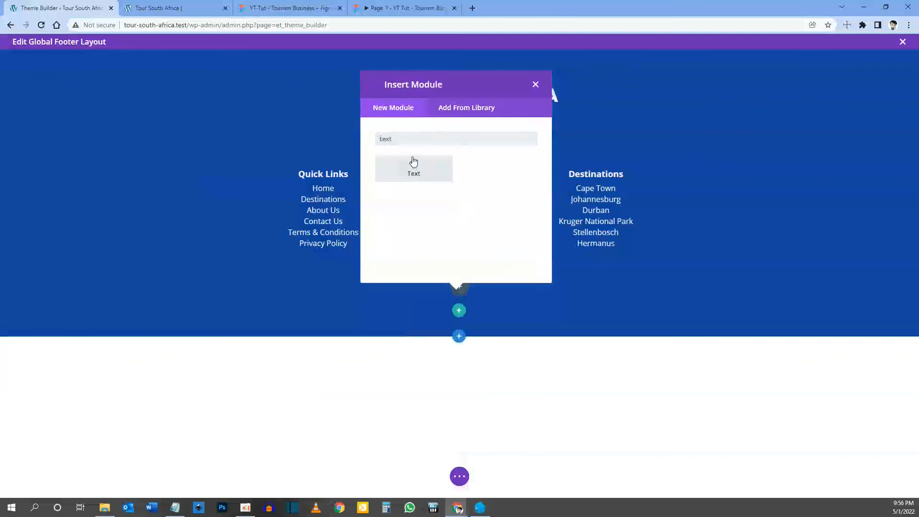
click(412, 168)
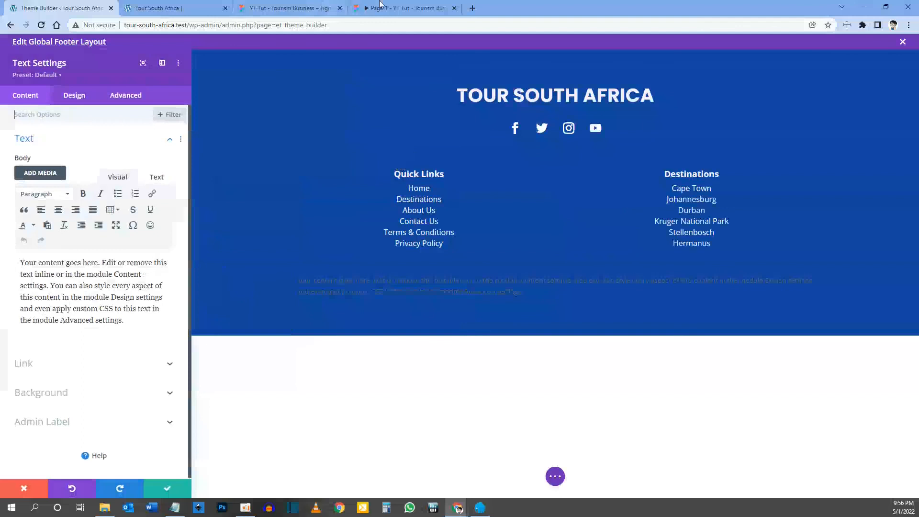
Step: Check the copyright line in the Figma footer, and make the Text module's body dynamic content using Current Date
click(397, 8)
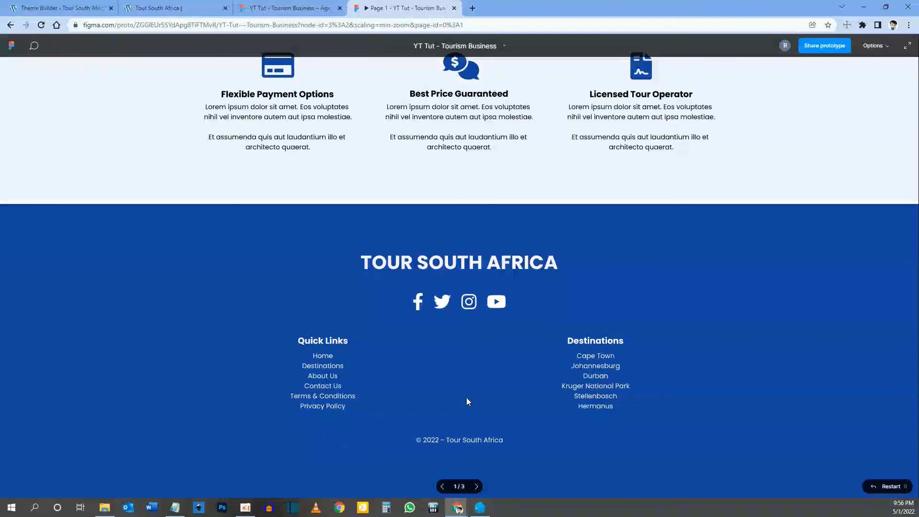
click(52, 5)
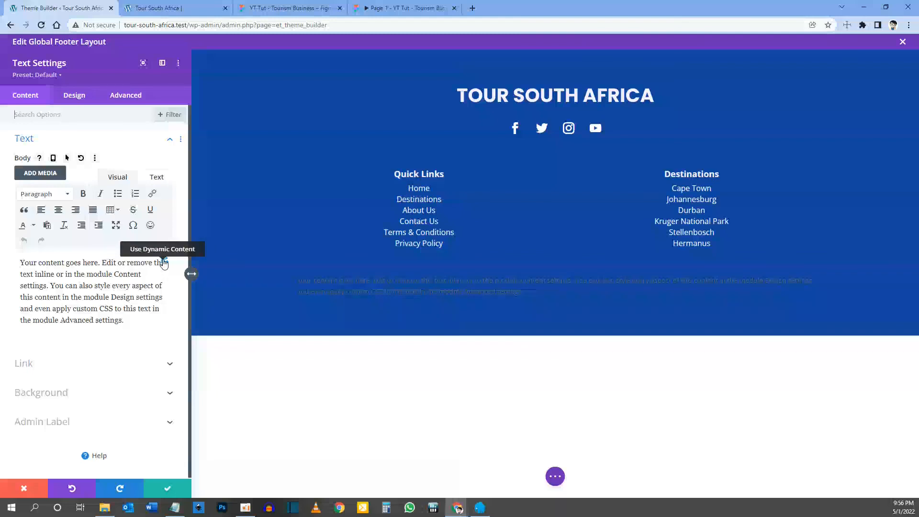
click(163, 262)
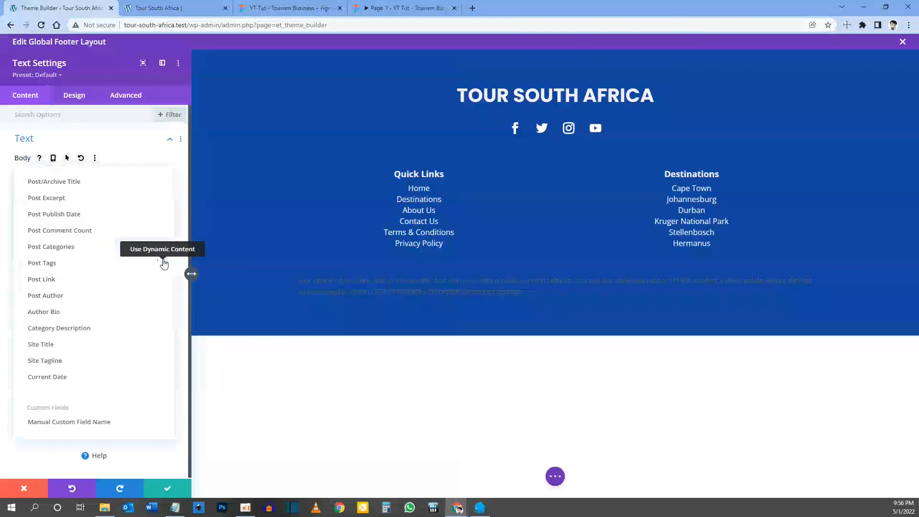
click(59, 377)
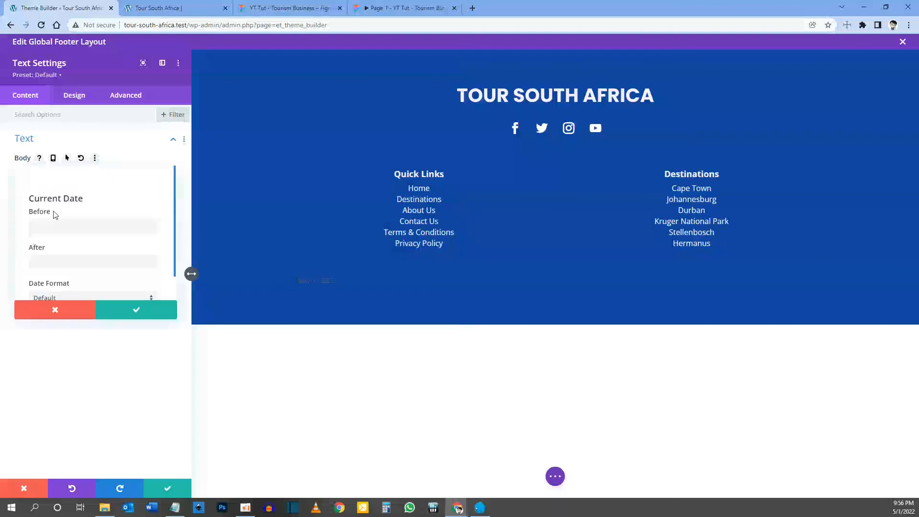
Step: Following the Figma copyright line, put the copyright symbol code "&copy;" plus a space before the current date
click(379, 7)
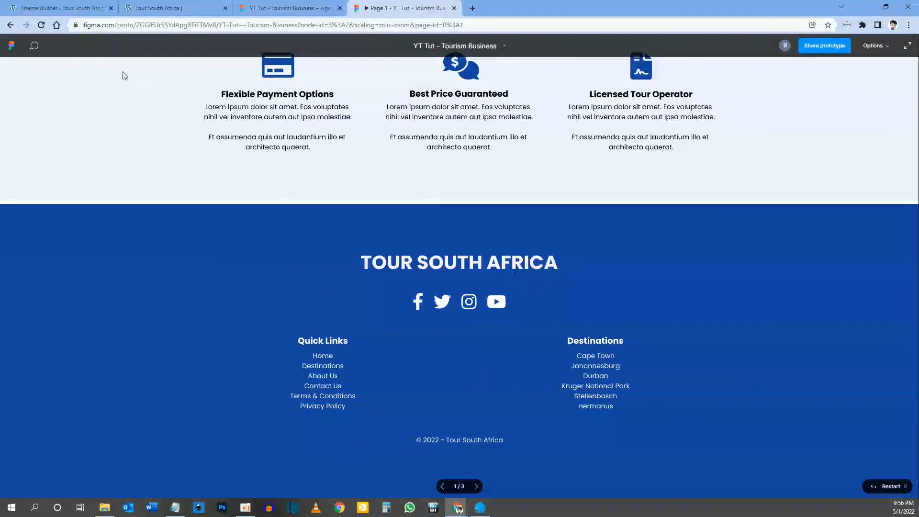
click(71, 8)
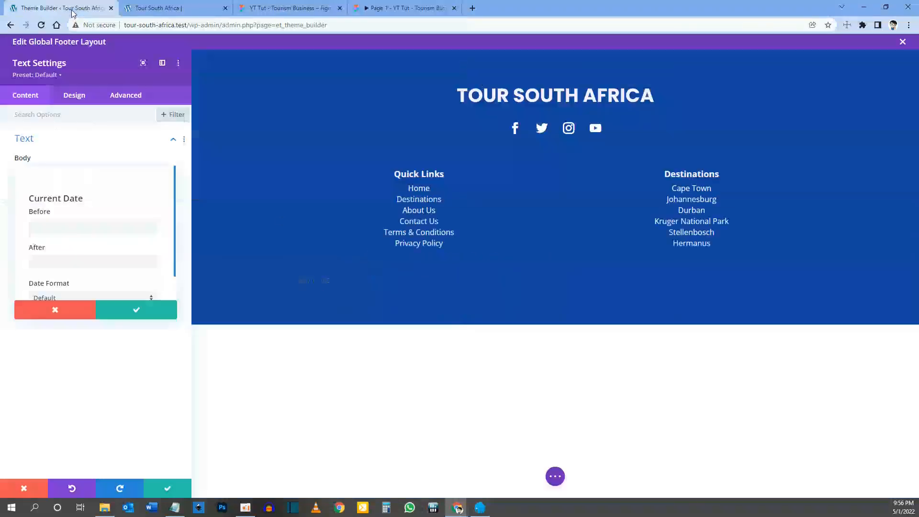
click(46, 232)
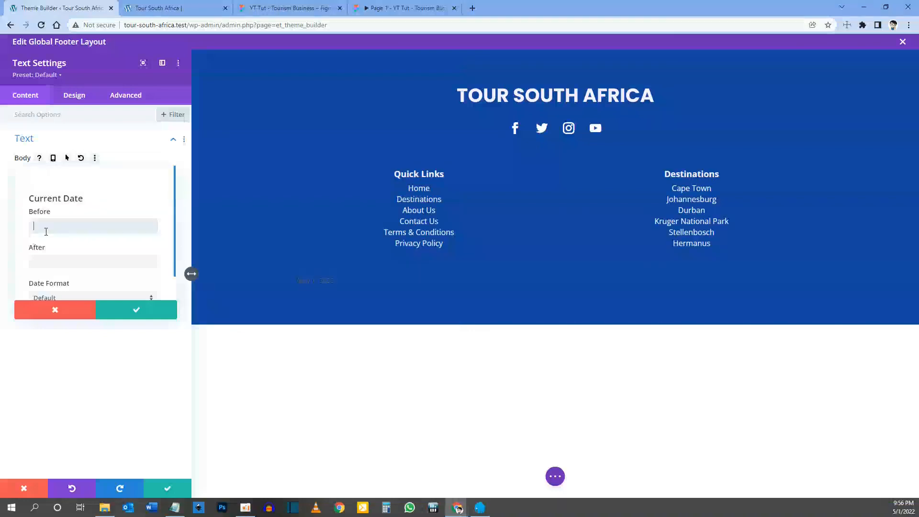
text(&)
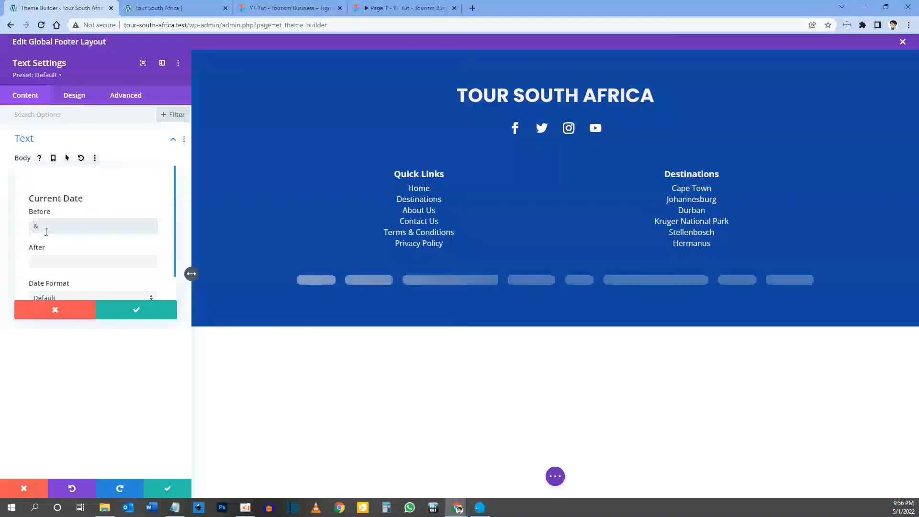
text(copy;)
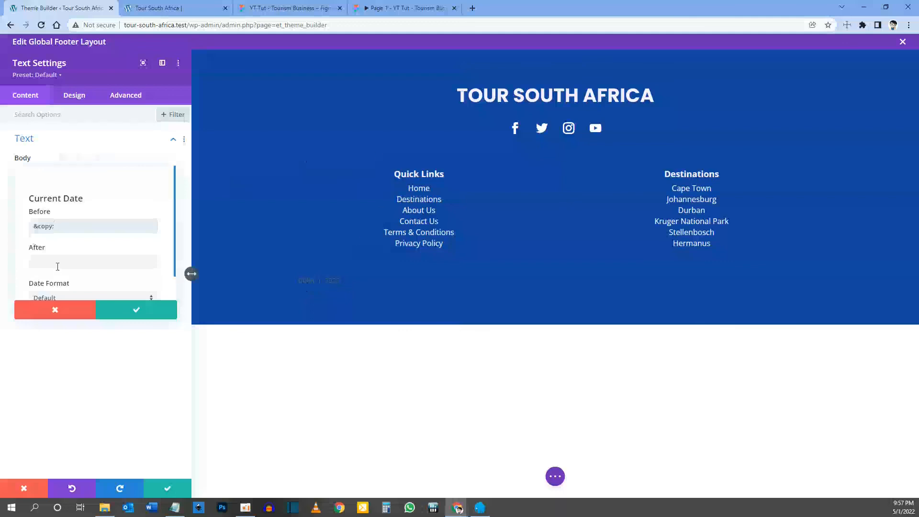
click(79, 228)
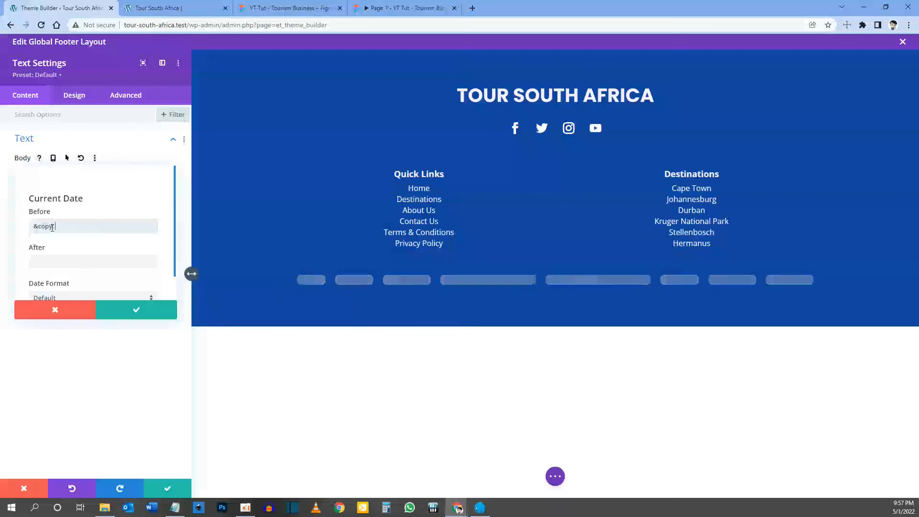
click(385, 5)
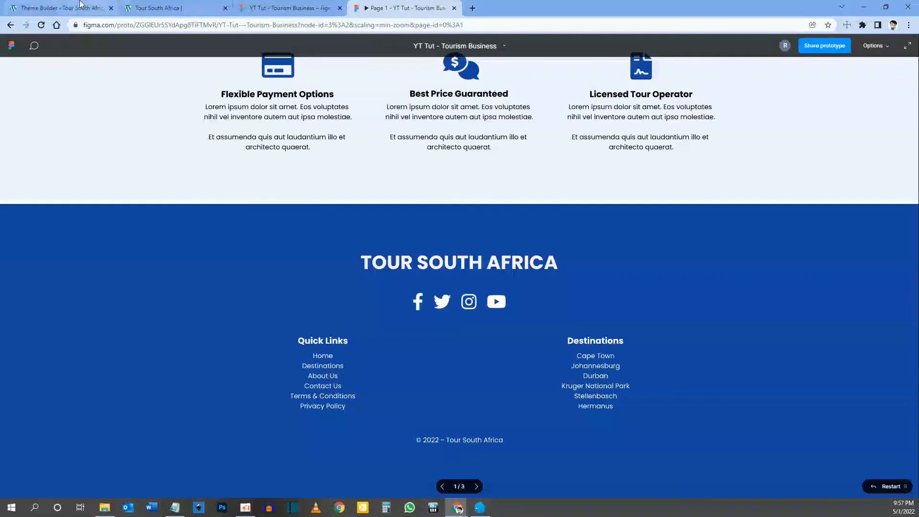
click(63, 8)
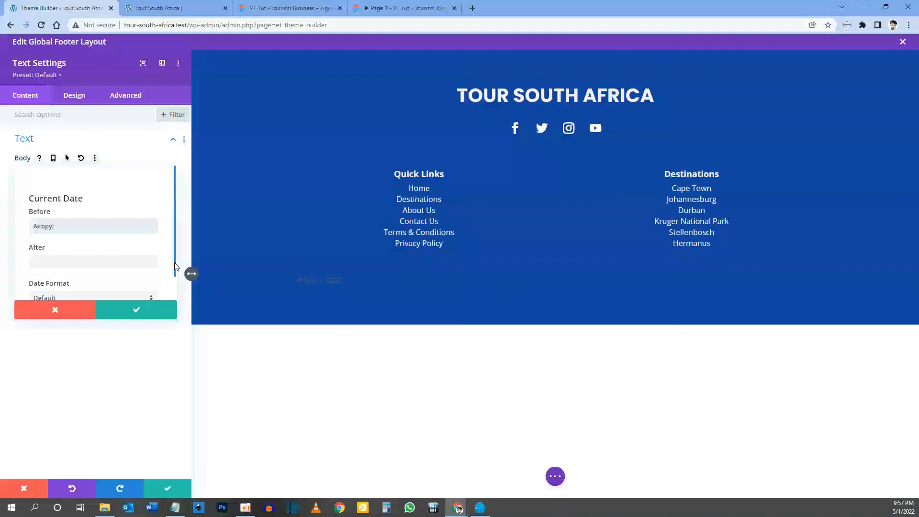
Step: Switch the current date to a custom date format of "Y" so only the year is displayed
drag(174, 264, 175, 287)
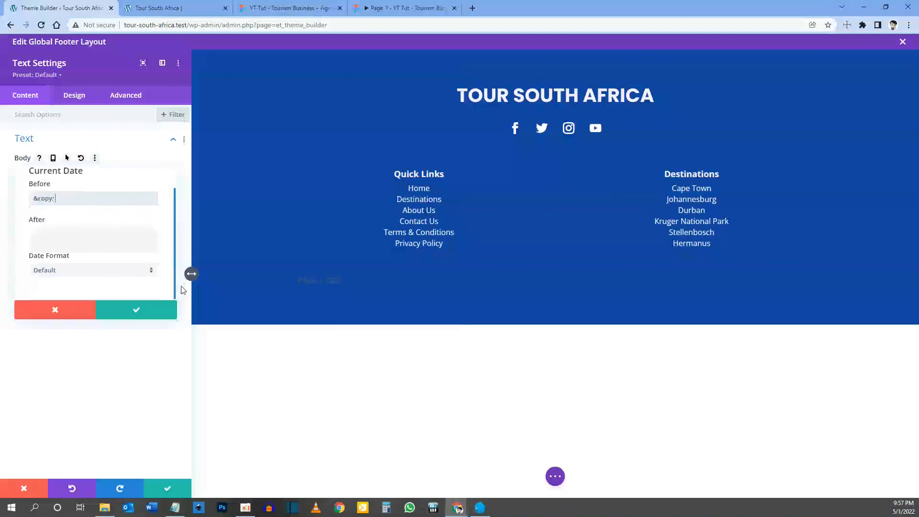
click(47, 271)
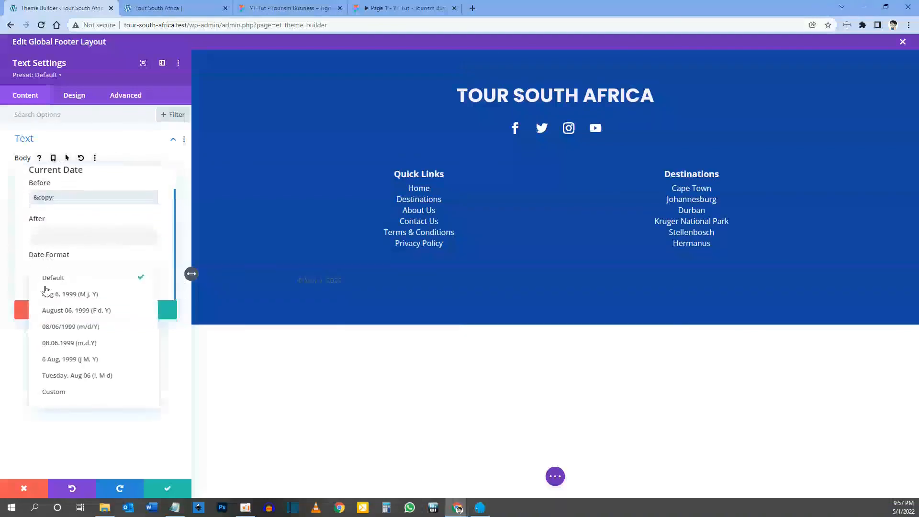
click(53, 395)
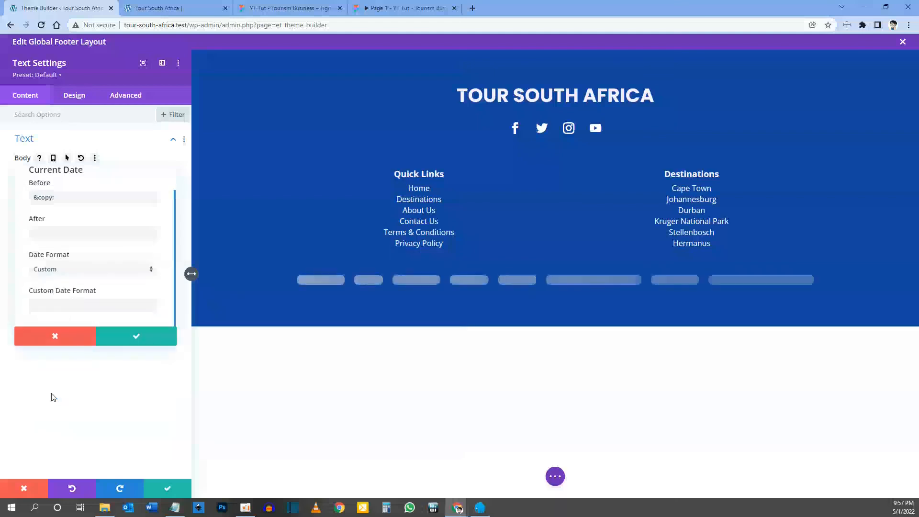
click(58, 304)
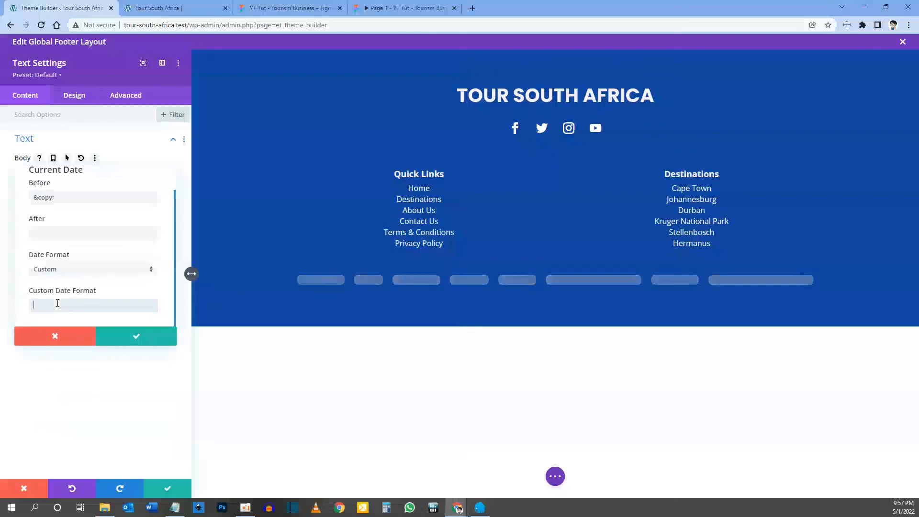
text(Y)
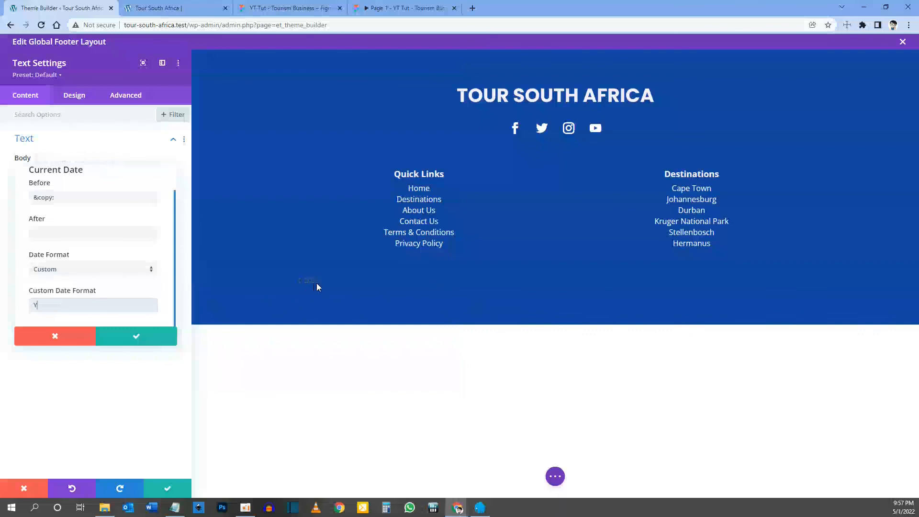
click(70, 198)
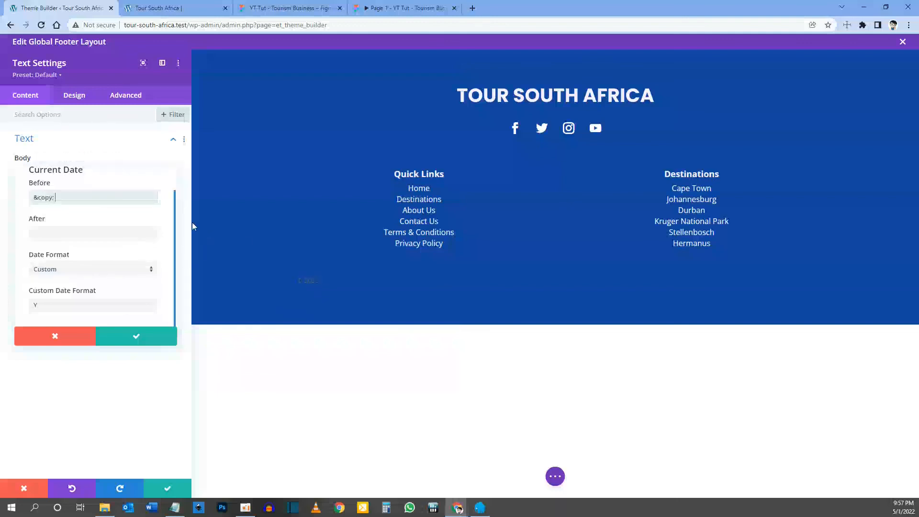
Step: Add " - Tour South Africa" after the current date, matching the Figma footer, and apply the dynamic content settings
click(427, 8)
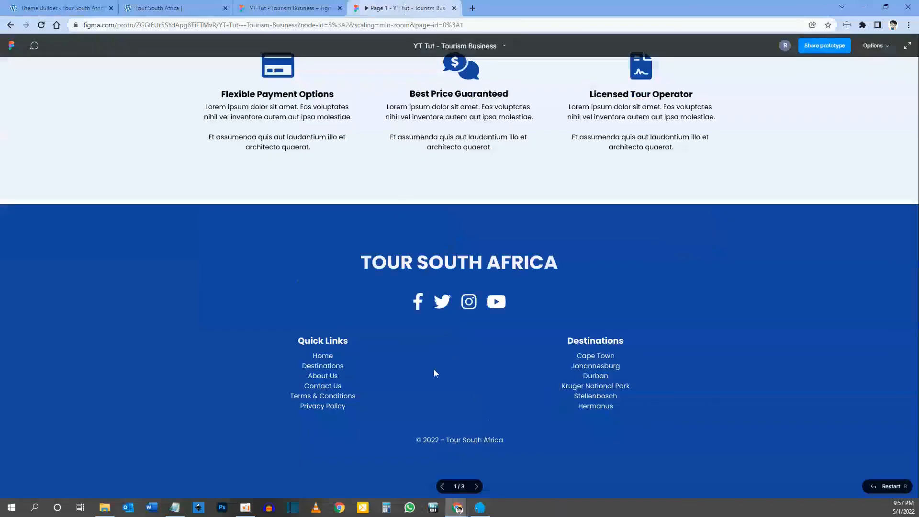
click(80, 8)
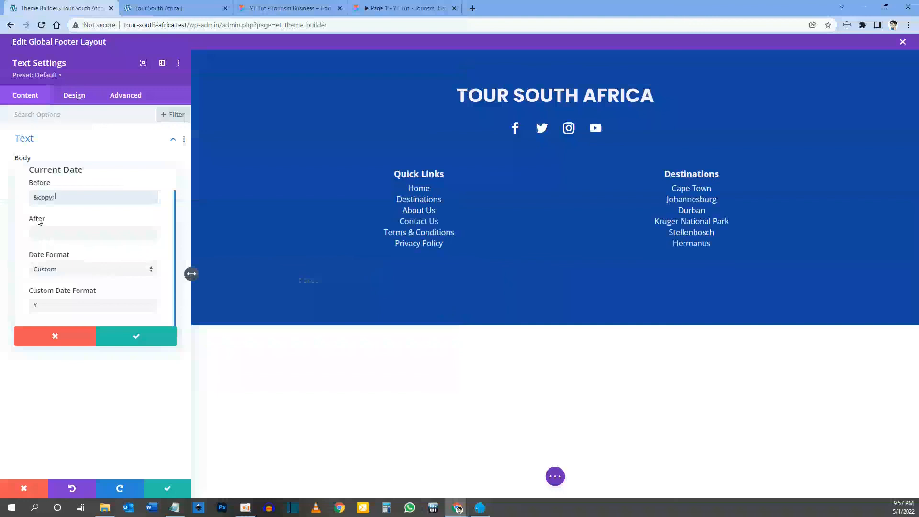
click(42, 237)
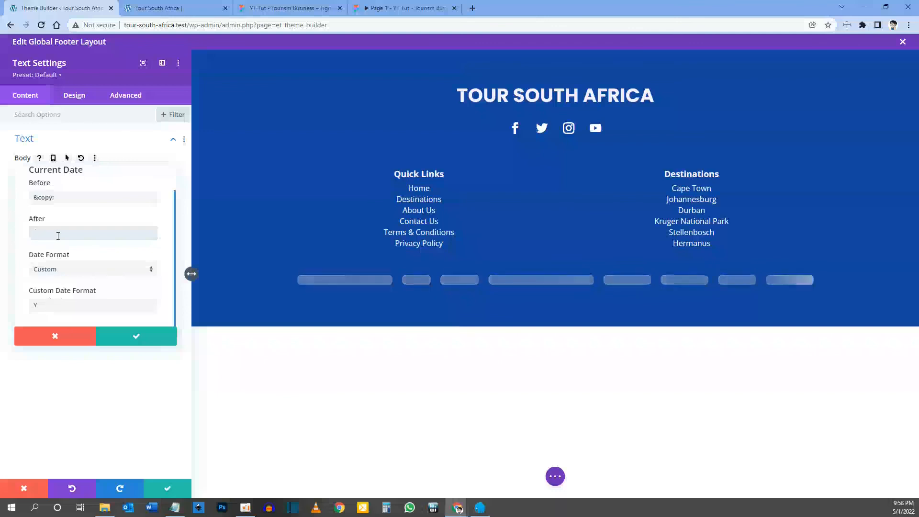
click(89, 230)
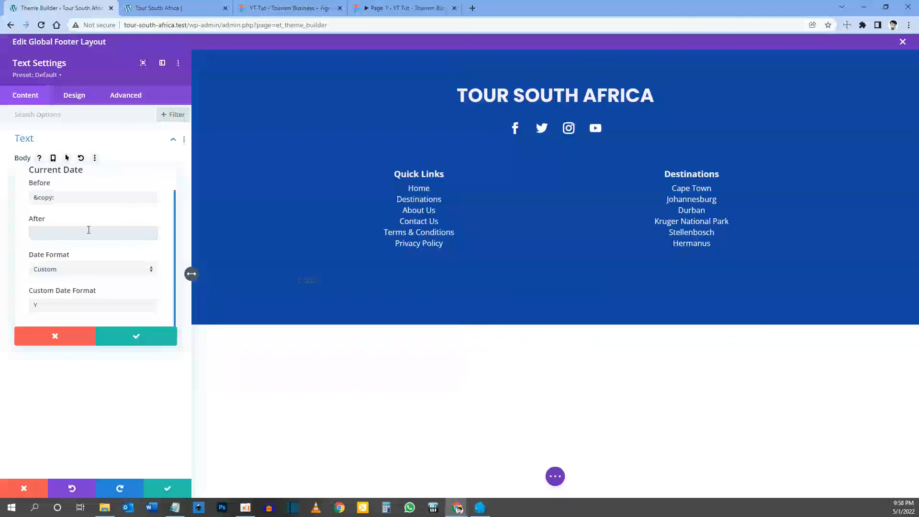
text(- Tour South Af)
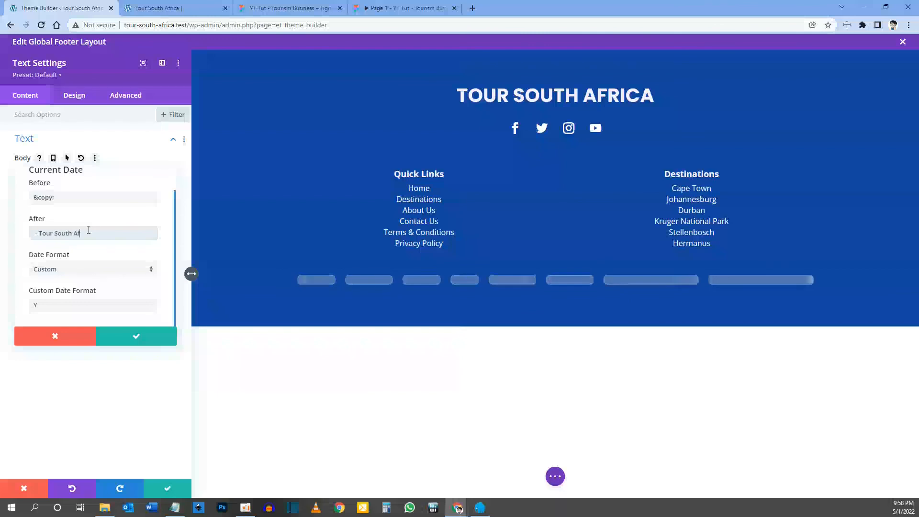
text(rica)
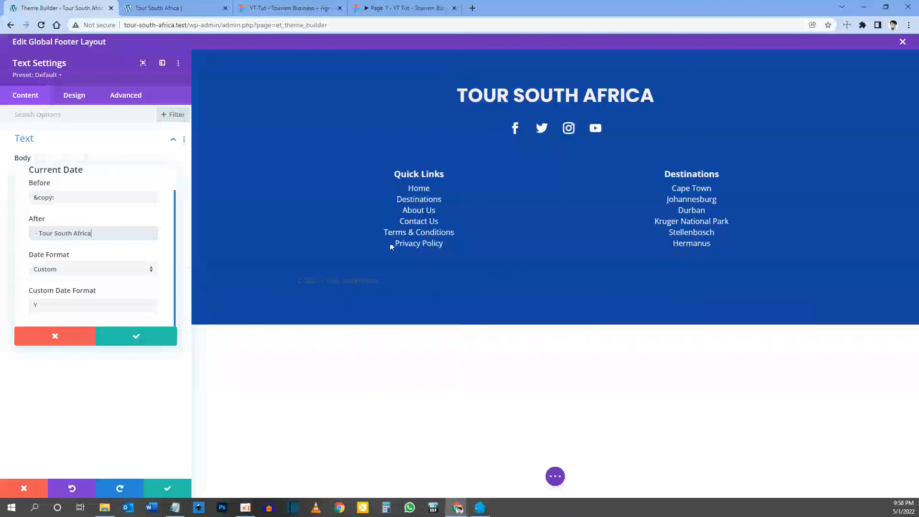
click(407, 8)
click(101, 5)
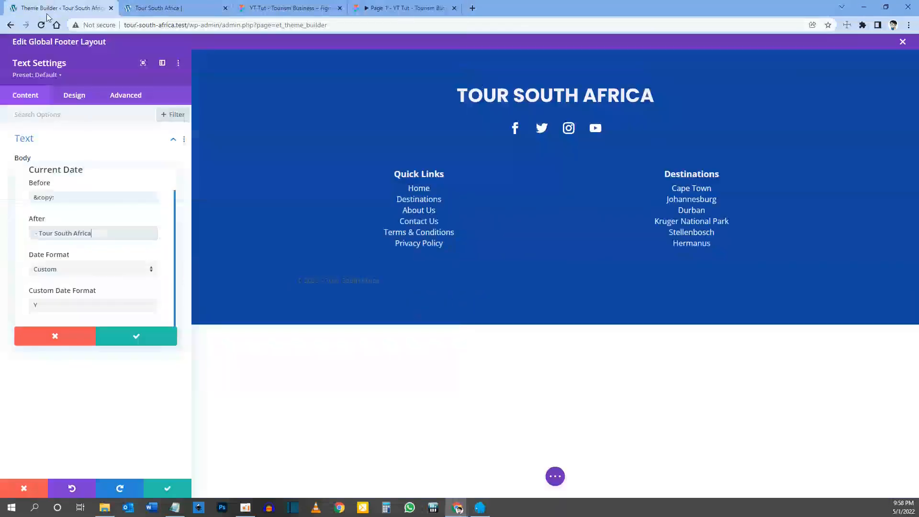
click(128, 341)
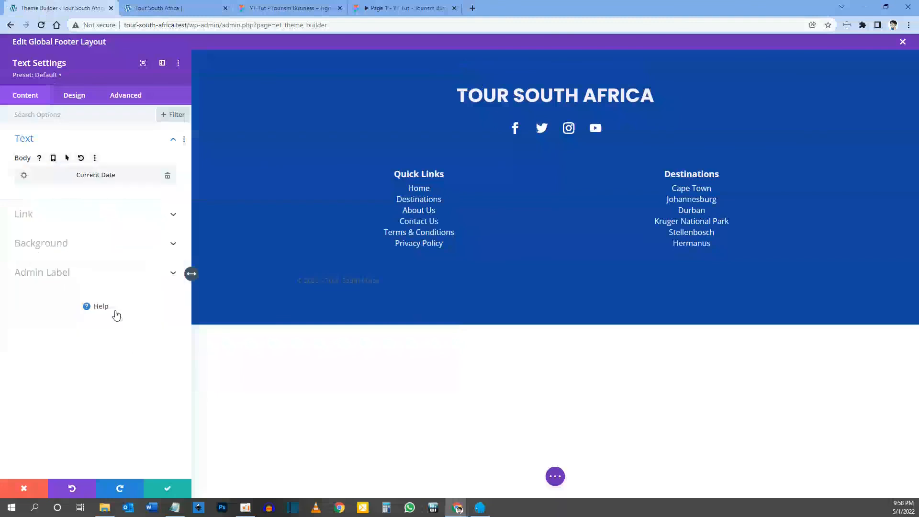
Step: Color the copyright text white and set its phone text size to 12px
click(77, 96)
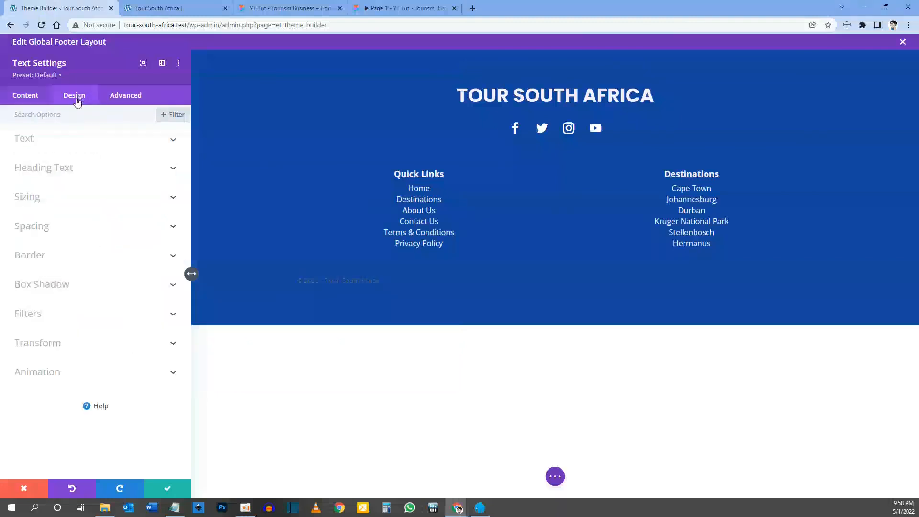
click(44, 141)
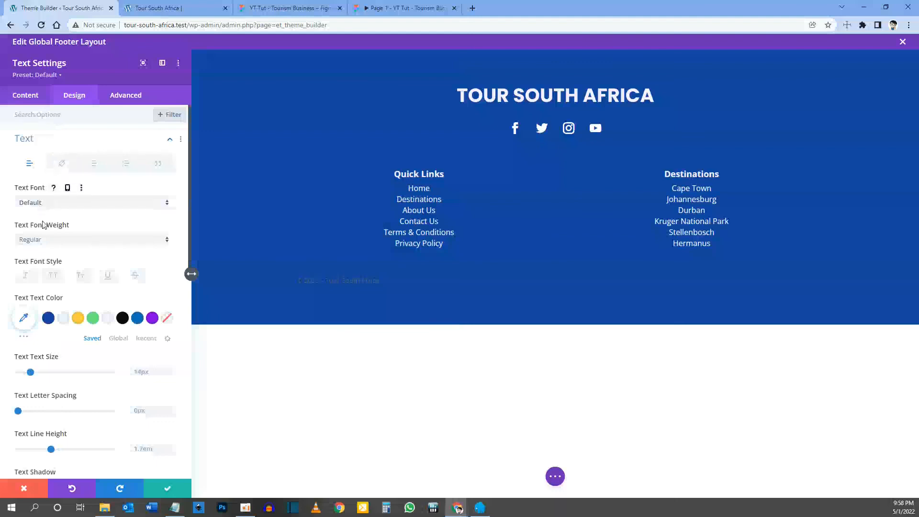
click(63, 320)
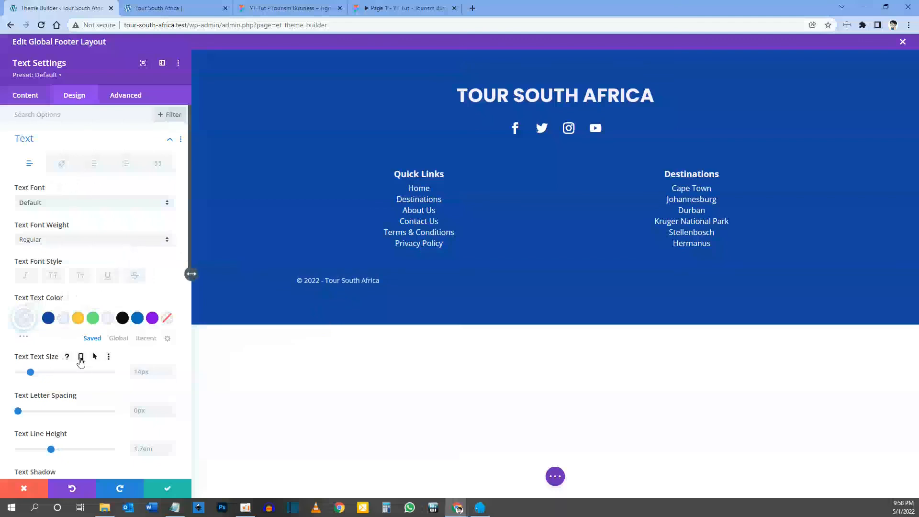
click(80, 358)
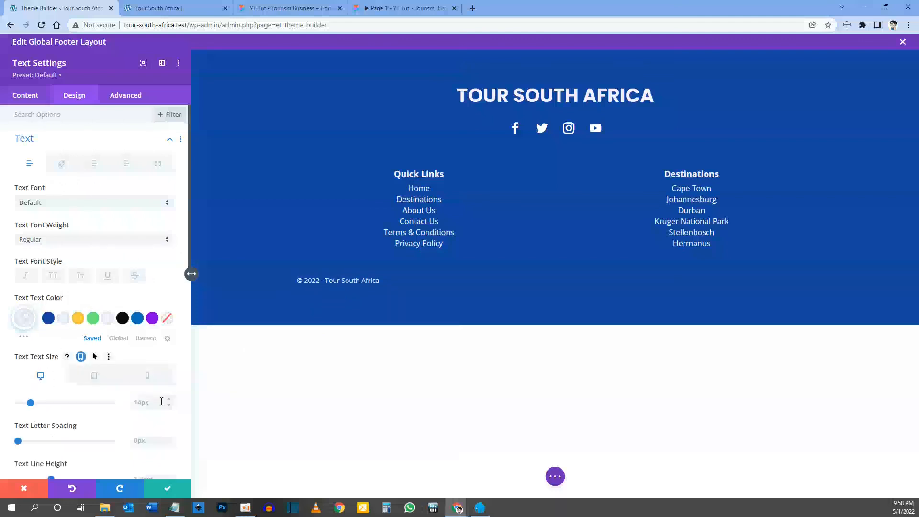
click(148, 378)
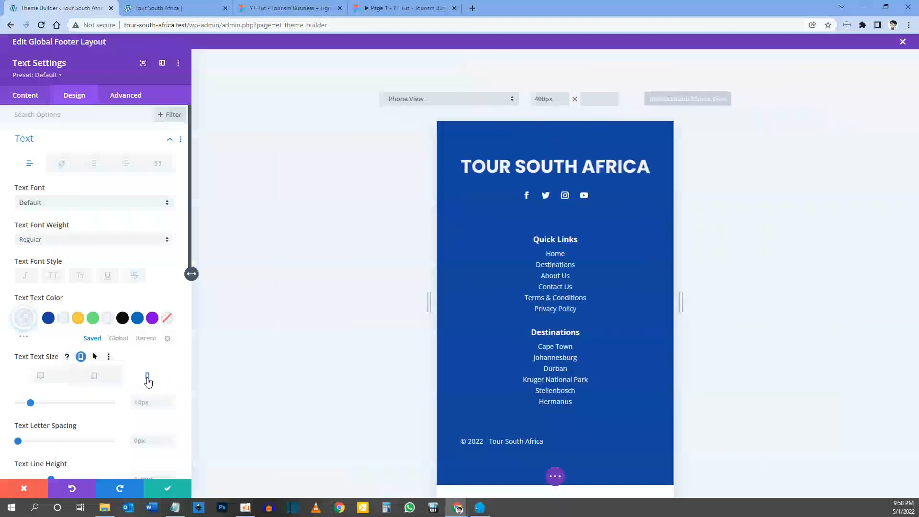
click(146, 403)
text(12)
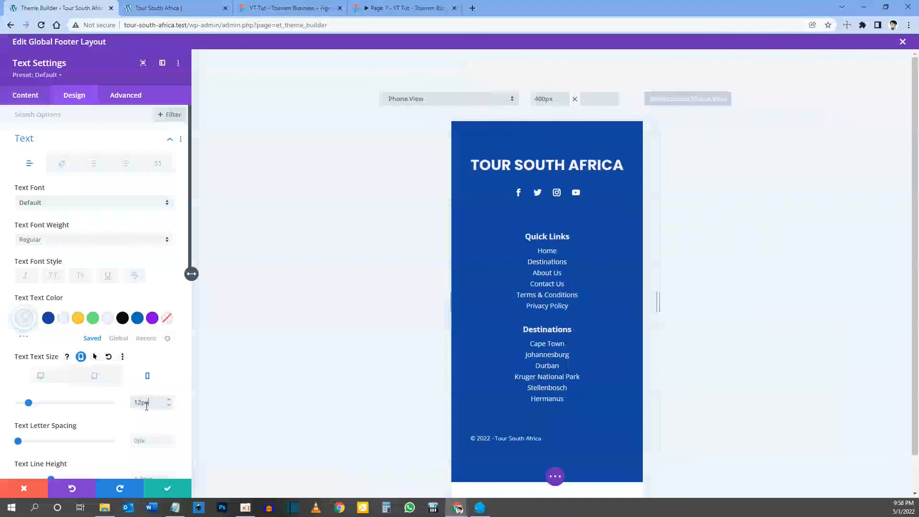
Step: Return to the desktop text size view, center-align the copyright text and save the module's settings
click(46, 380)
scroll(84, 303, down, 2)
scroll(84, 307, down, 4)
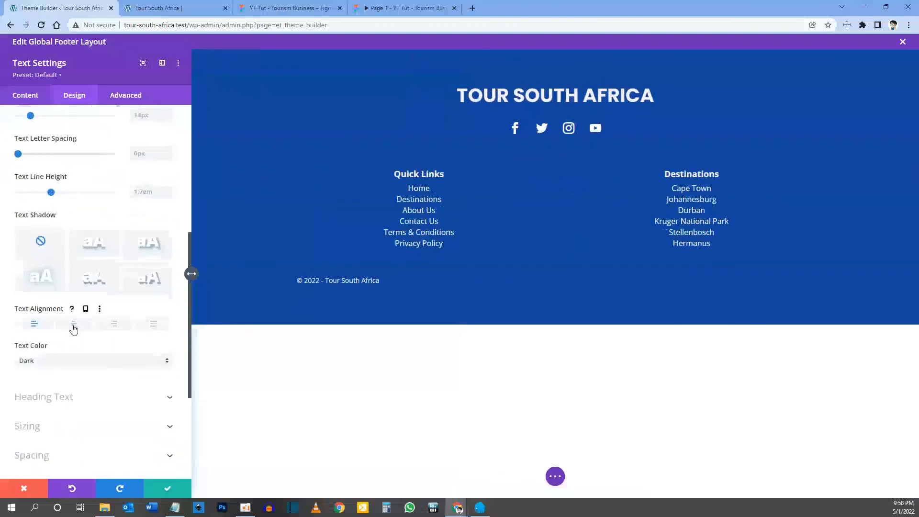
click(73, 326)
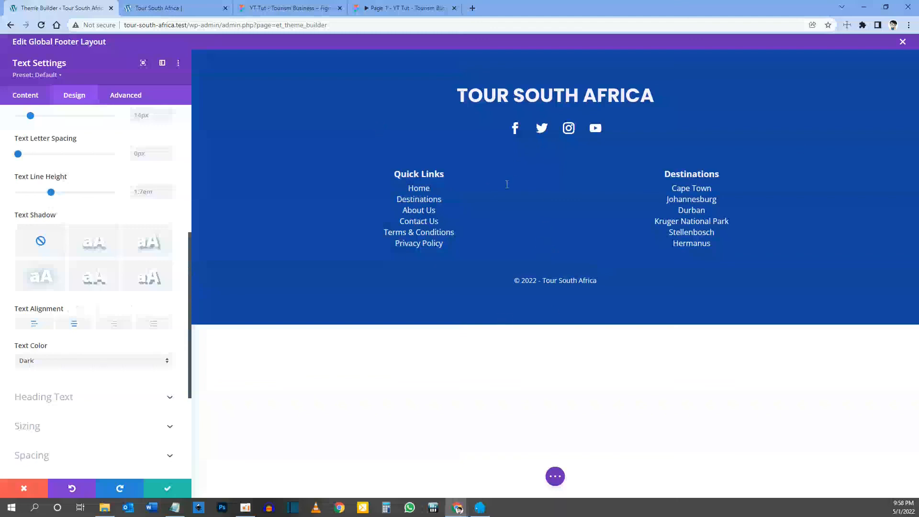
click(167, 489)
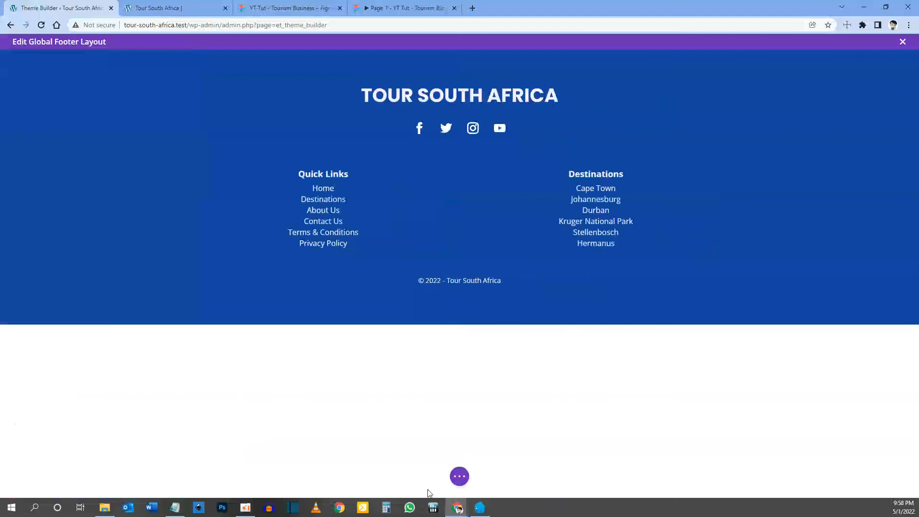
Step: Save the global footer layout, exit its editor and save the Theme Builder changes
click(459, 476)
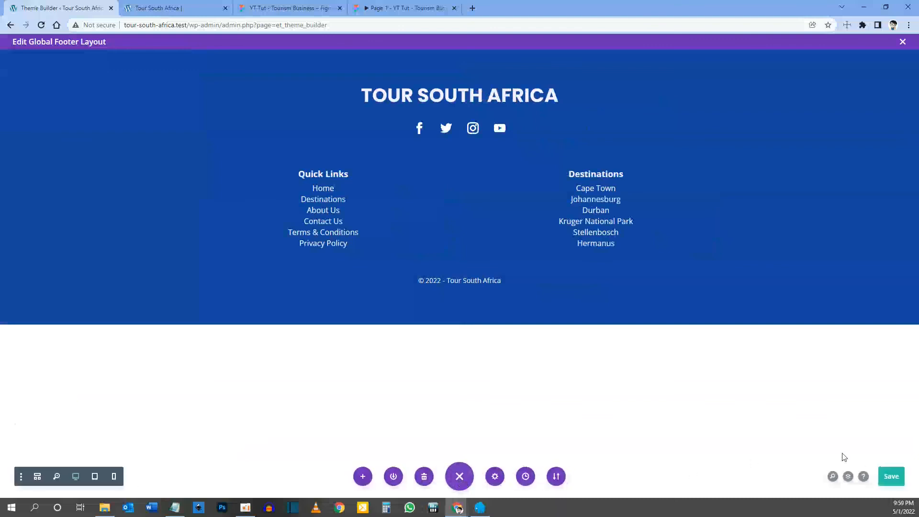
click(890, 477)
click(902, 42)
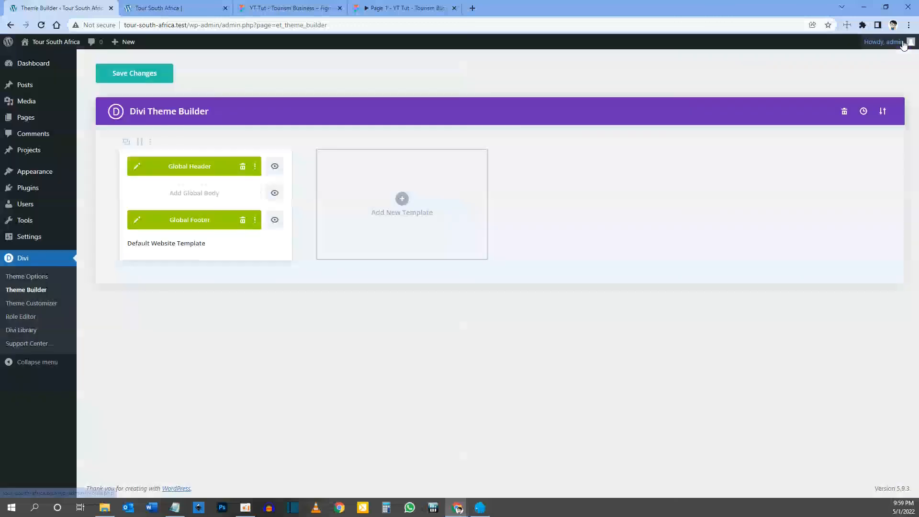
click(145, 77)
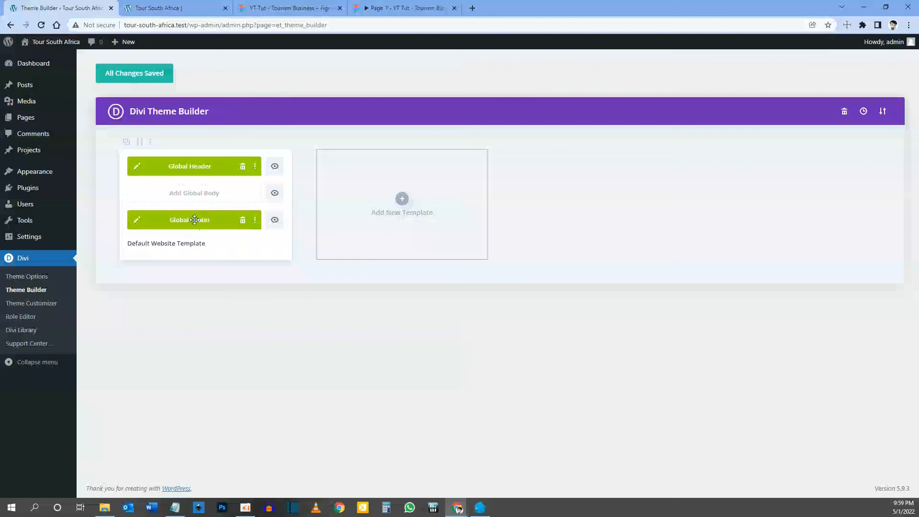
Step: Reload the live Tour South Africa home page and check the global header and new footer on it
click(175, 9)
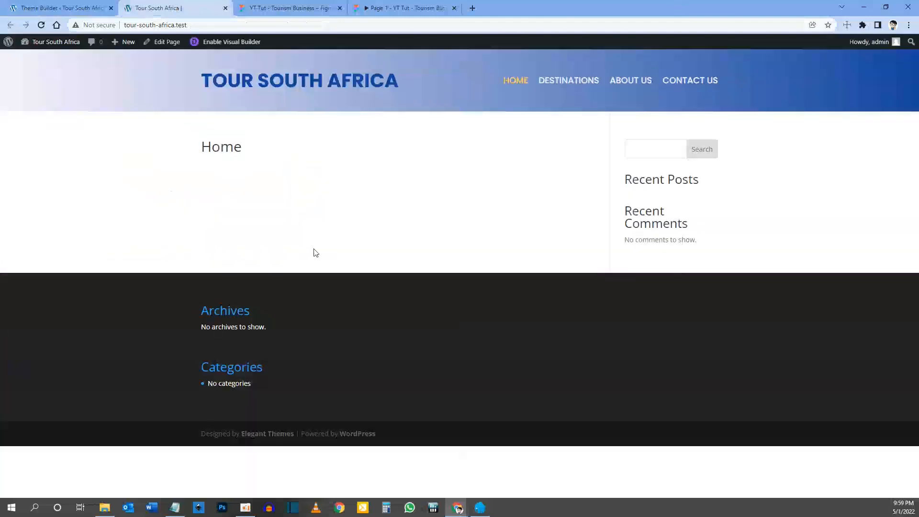
key(F5)
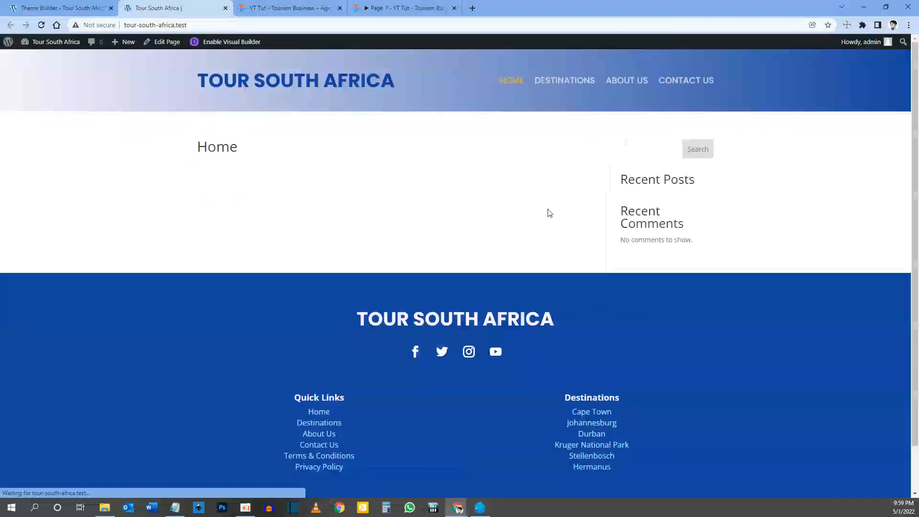
scroll(471, 366, down, 1)
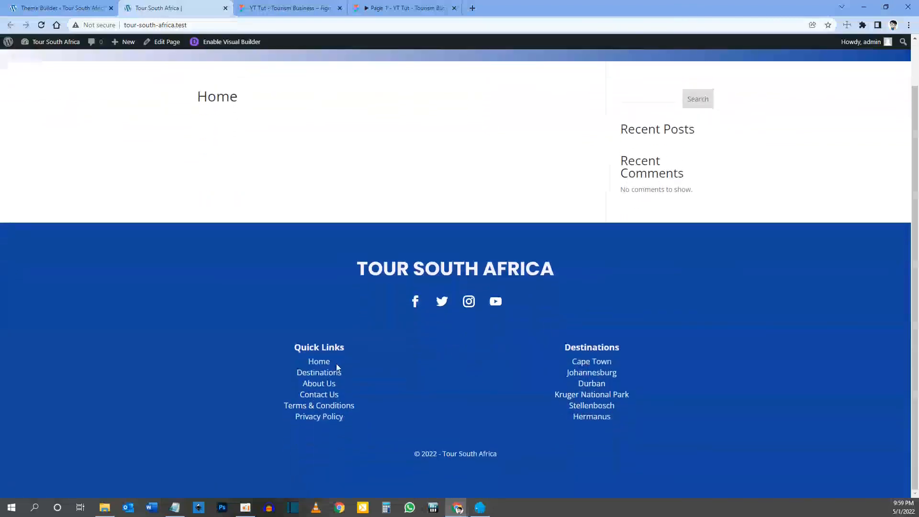
scroll(444, 319, up, 1)
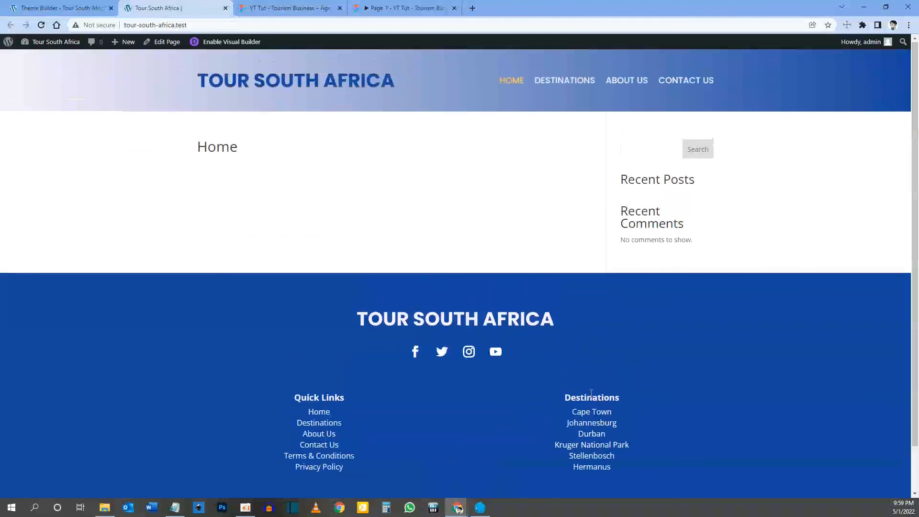
scroll(241, 306, down, 1)
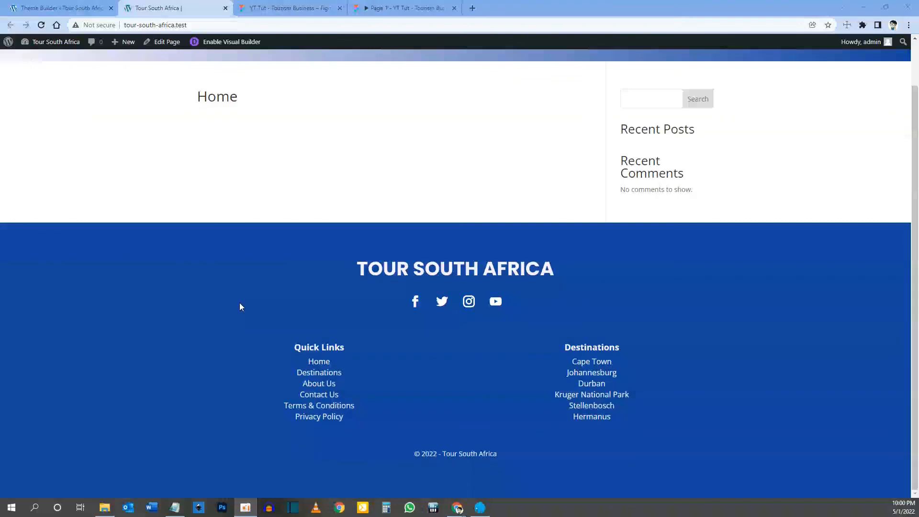
scroll(239, 302, up, 1)
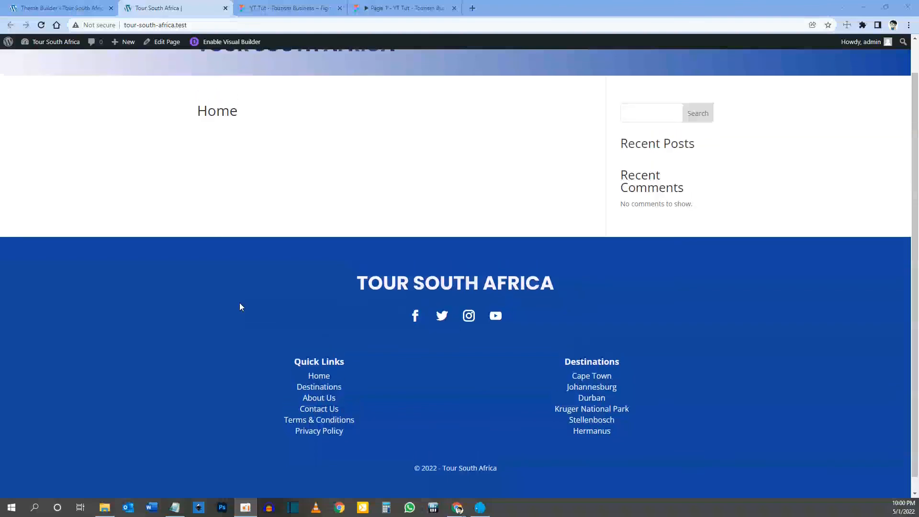
scroll(411, 338, down, 1)
scroll(412, 340, up, 1)
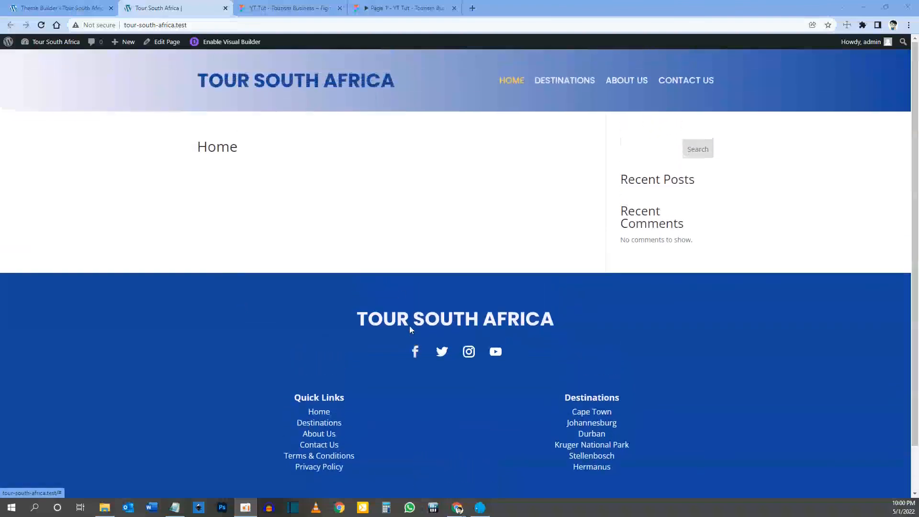
Step: Switch to the Figma prototype and review the home page design from the hero section through the testimonials
click(406, 6)
scroll(433, 174, up, 8)
scroll(433, 174, up, 10)
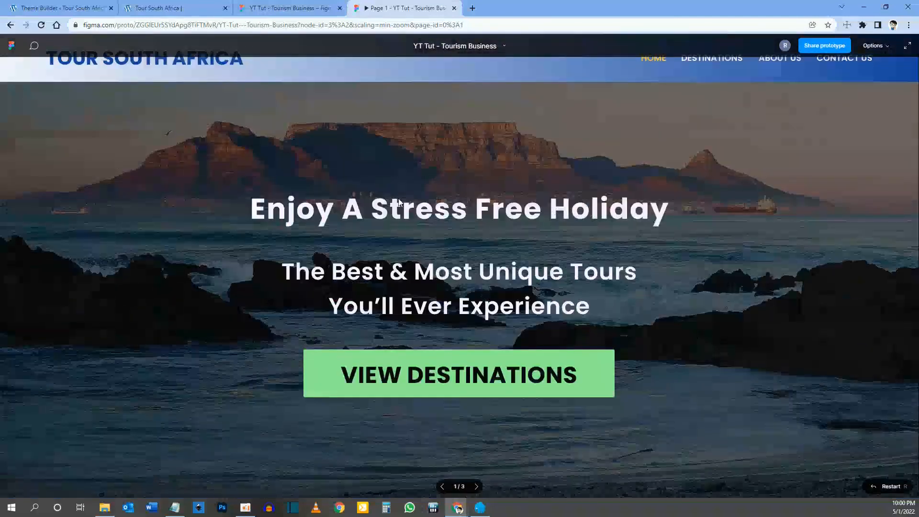
scroll(398, 198, down, 6)
scroll(398, 198, up, 5)
scroll(398, 198, down, 15)
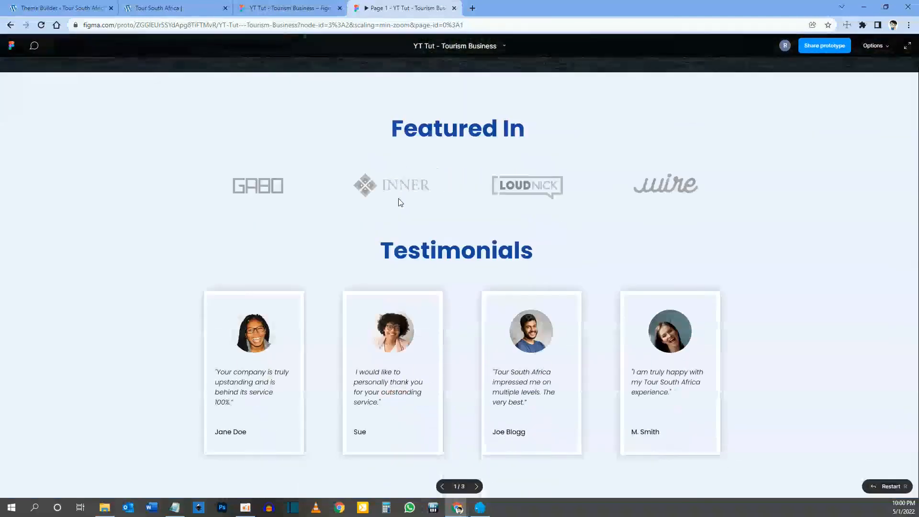
scroll(382, 244, up, 15)
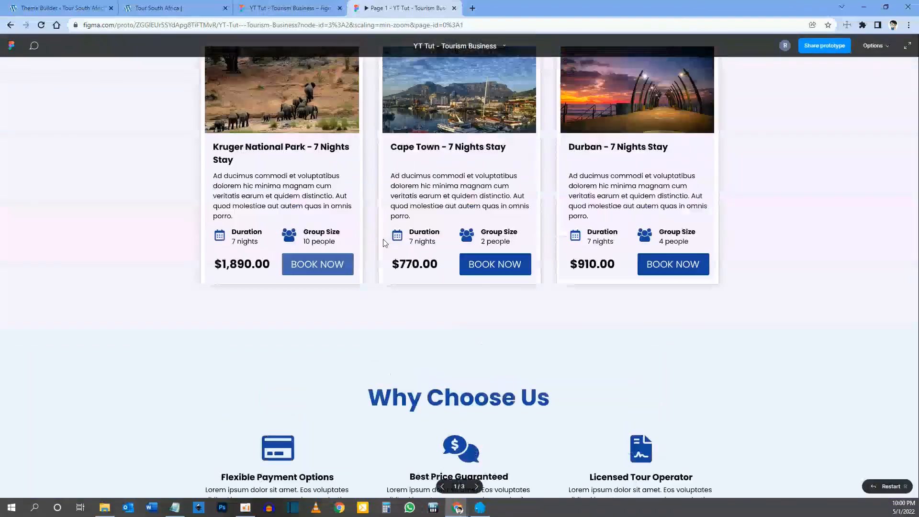